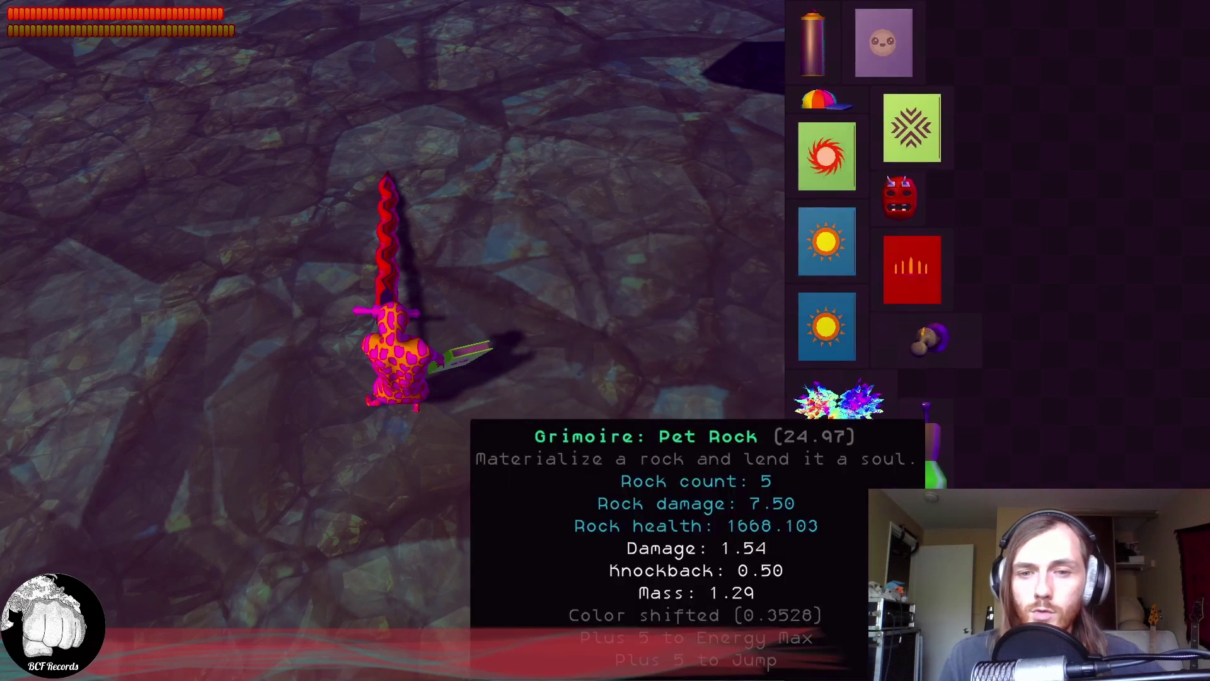
# Step: Return from the running game to Juice Galaxy's main menu and exit the game
pyautogui.moveTo(439, 332)
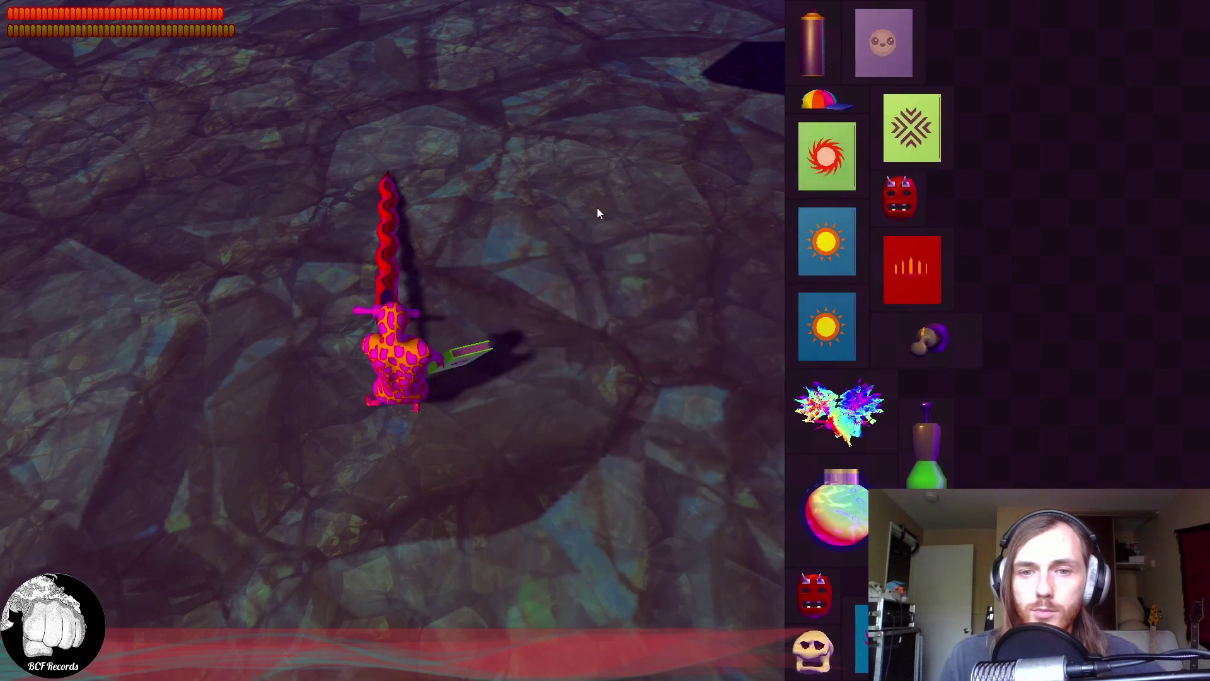
pyautogui.press('Escape')
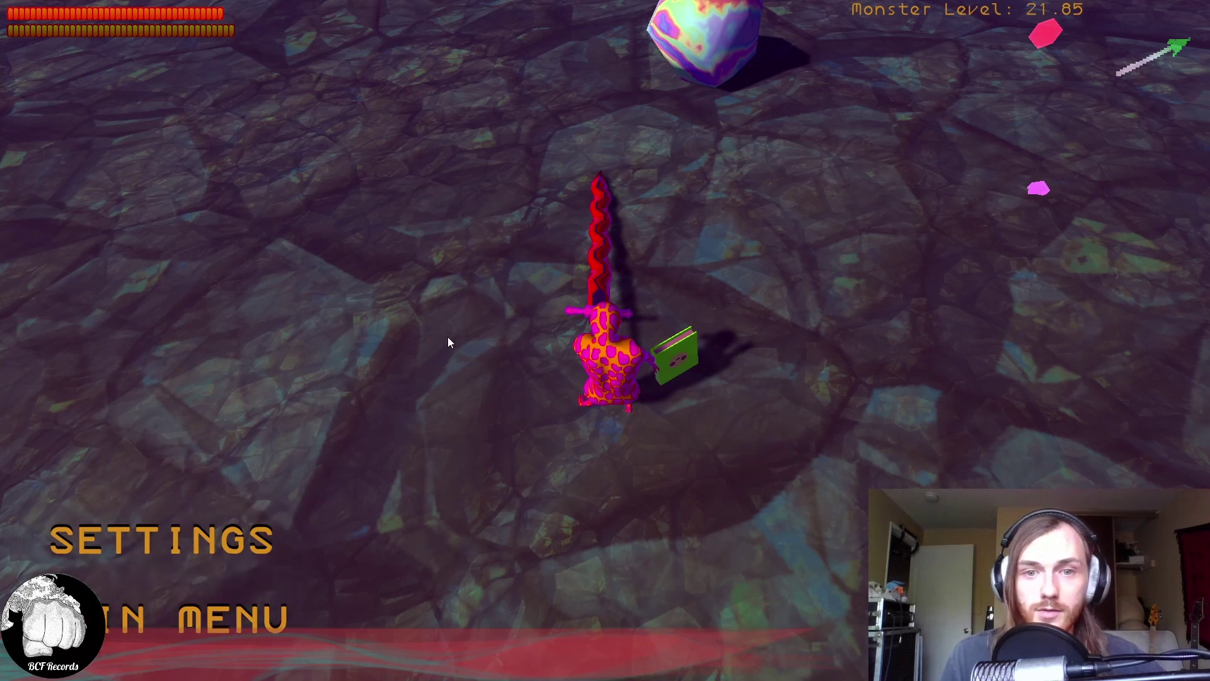
pyautogui.click(165, 637)
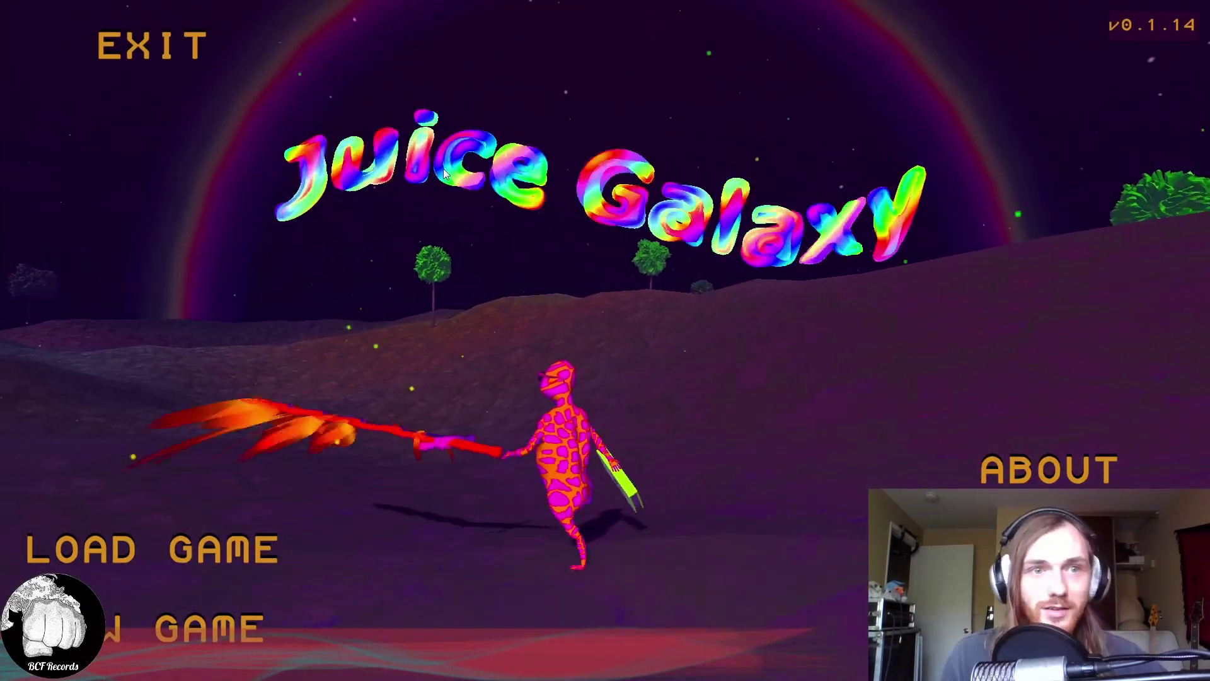
pyautogui.click(120, 40)
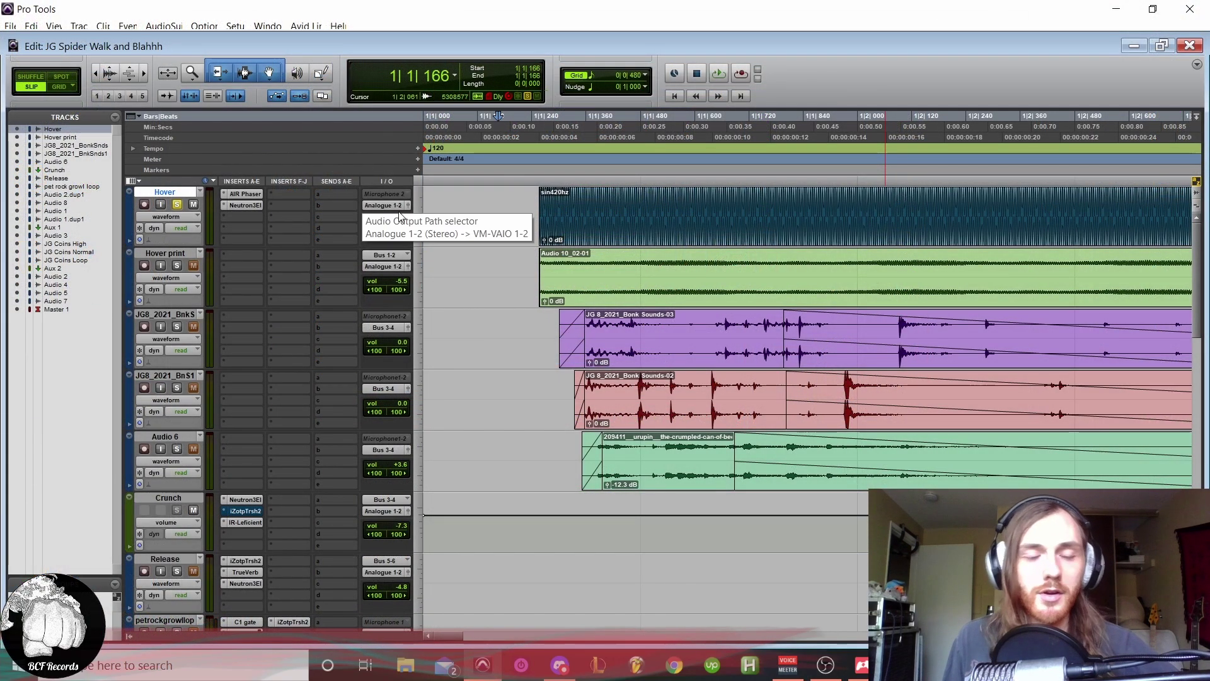
# Step: Examine all the tracks of the JG Spider Walk and Blahhh session, from Hover down to Master 1
pyautogui.scroll(-2, 582, 272)
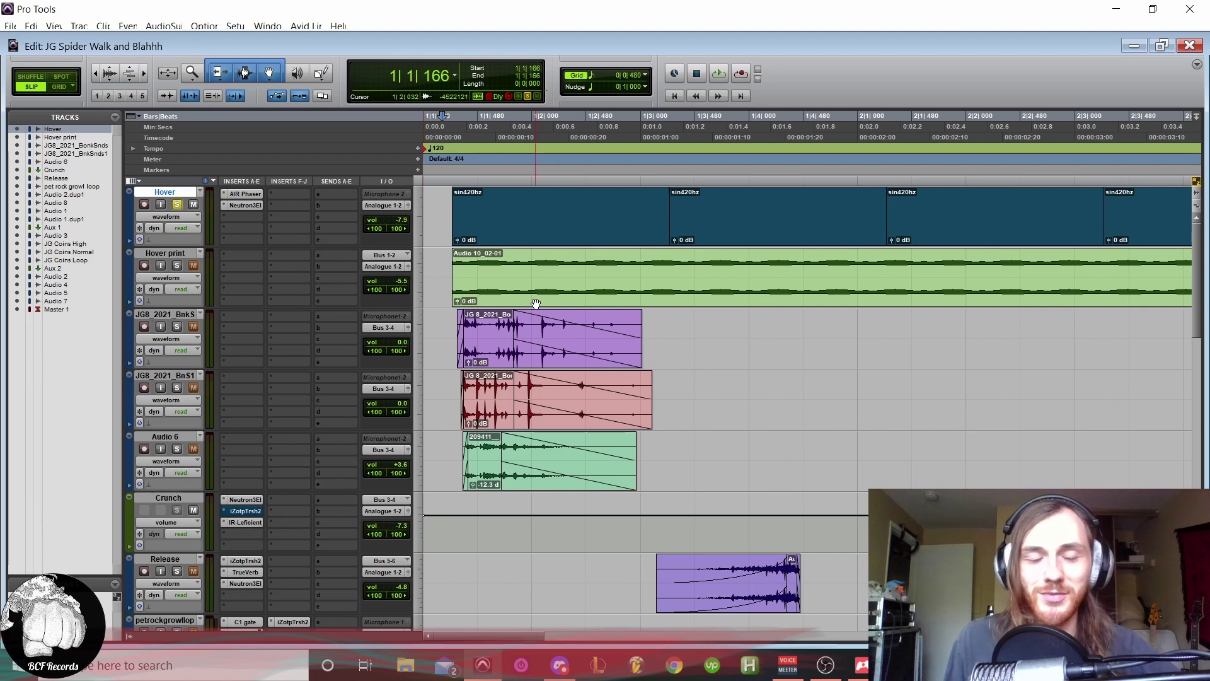
pyautogui.scroll(-10, 462, 300)
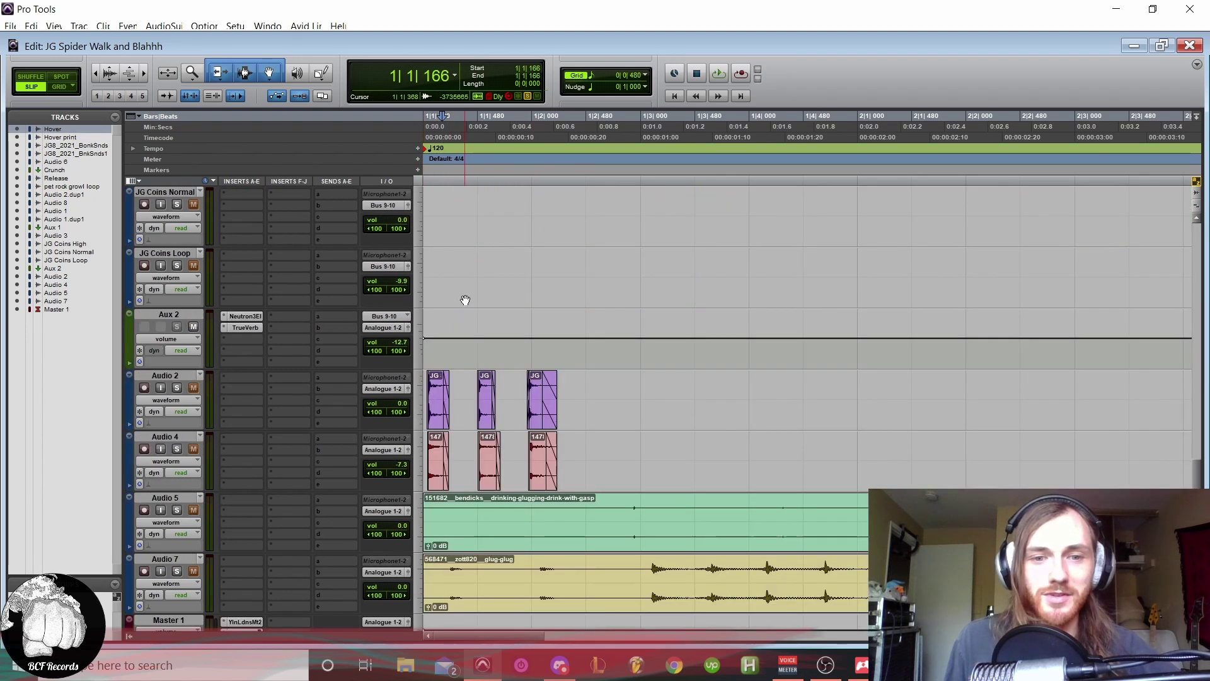
pyautogui.keyDown('alt'); pyautogui.scroll(-10, 571, 322); pyautogui.keyUp('alt')
pyautogui.scroll(-1, 533, 371)
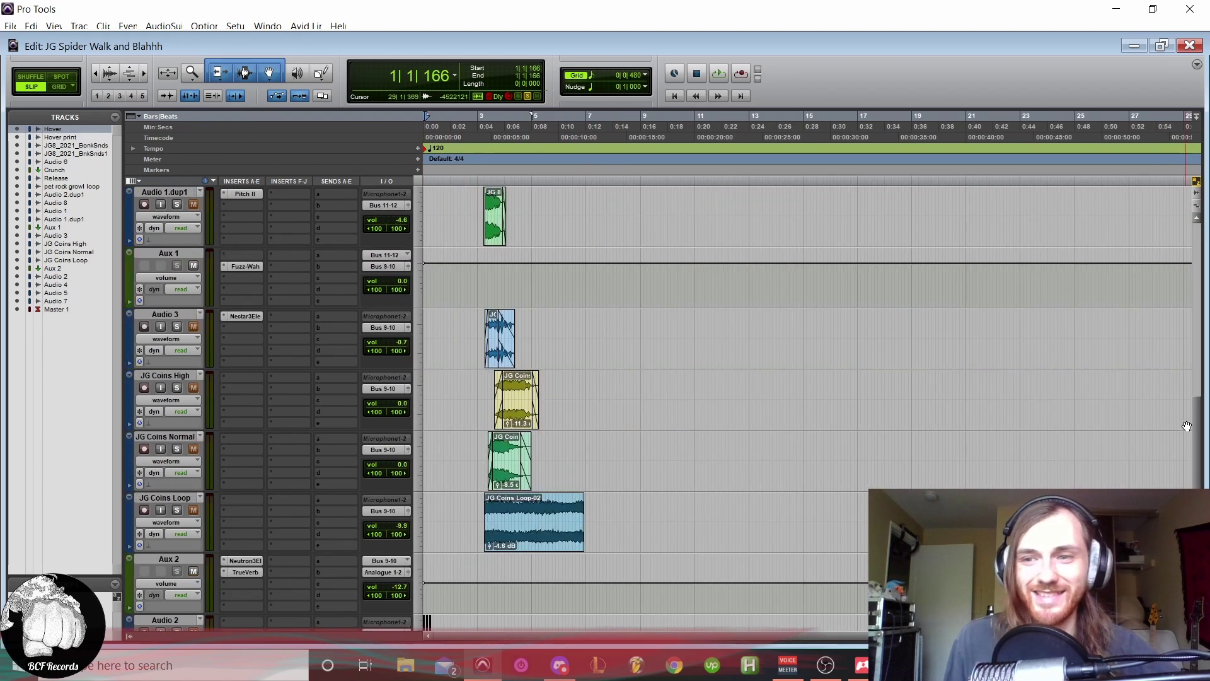
pyautogui.scroll(10, 1166, 275)
pyautogui.scroll(-15, 1164, 400)
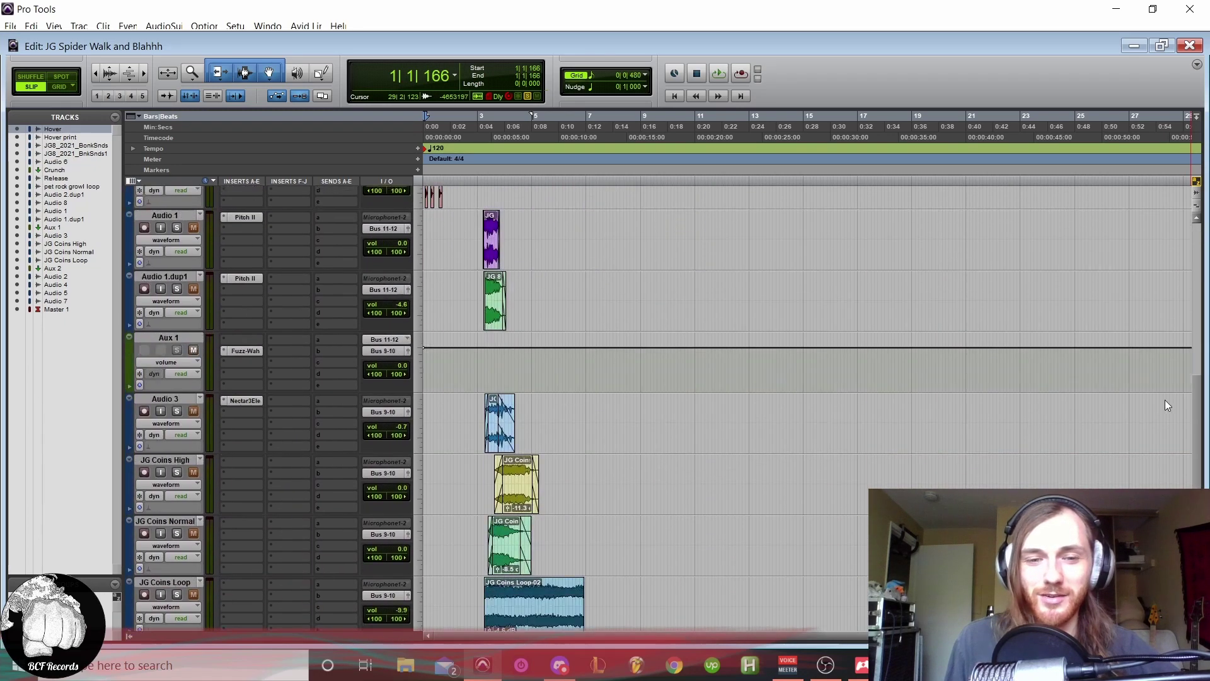
pyautogui.scroll(-2, 1165, 399)
pyautogui.scroll(15, 1153, 318)
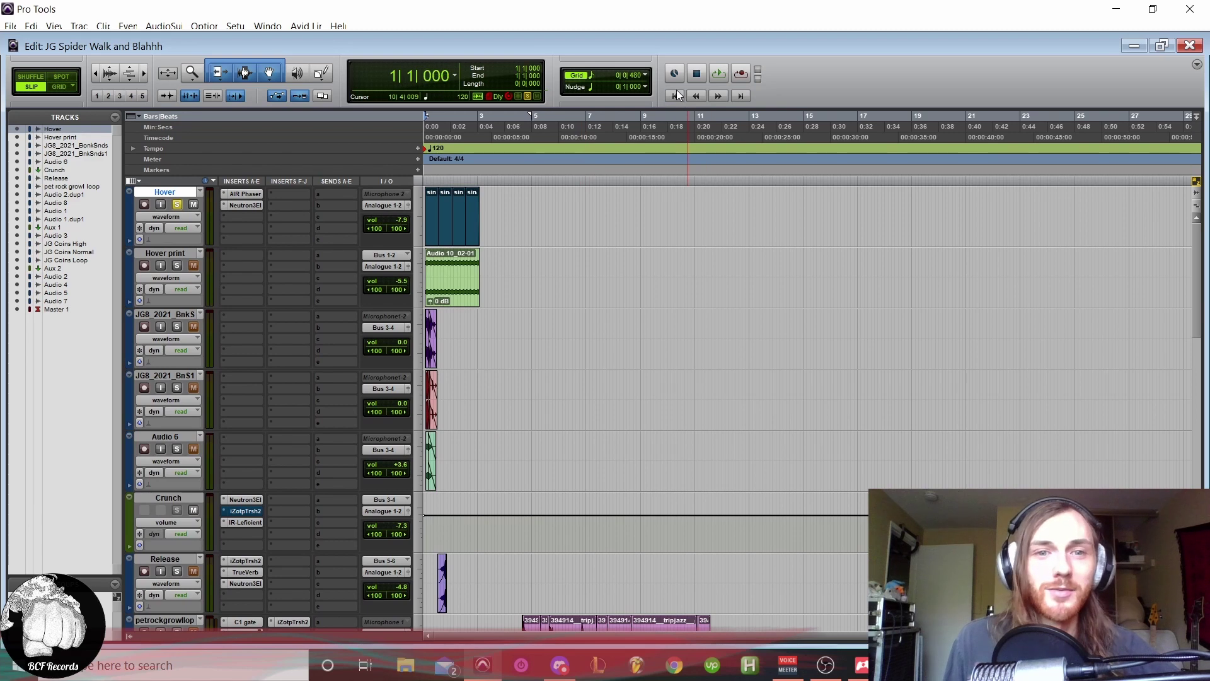
pyautogui.keyDown('alt'); pyautogui.scroll(10, 633, 248); pyautogui.keyUp('alt')
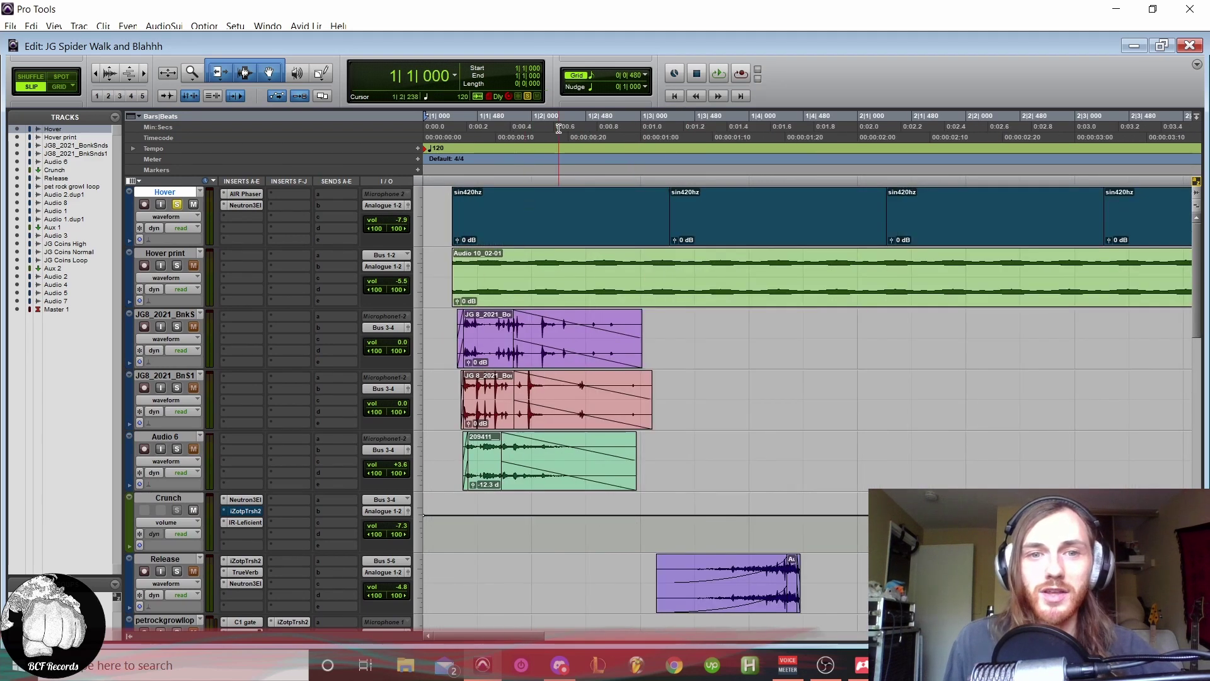
# Step: Place the edit cursor at about 1|1|447, shortly after the start of the Hover track's first clip
pyautogui.click(558, 128)
pyautogui.keyDown('alt'); pyautogui.scroll(2, 586, 239); pyautogui.keyUp('alt')
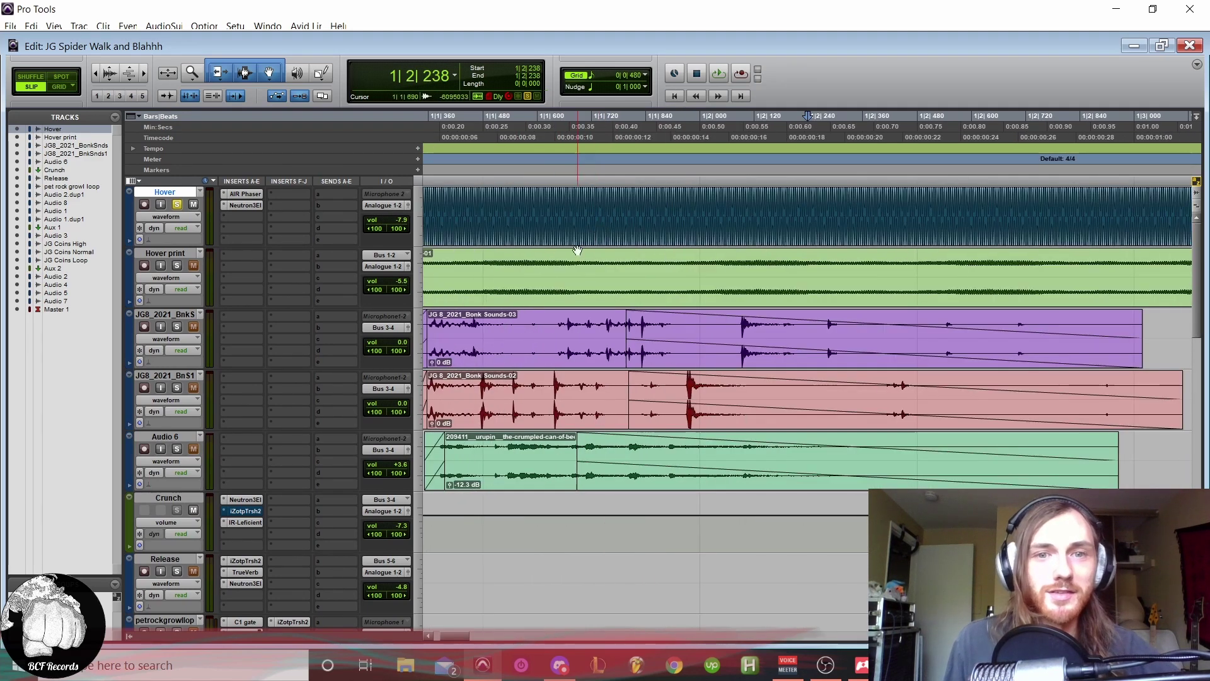
pyautogui.keyDown('alt'); pyautogui.scroll(-1, 577, 251); pyautogui.keyUp('alt')
pyautogui.click(518, 170)
pyautogui.keyDown('alt'); pyautogui.scroll(1, 722, 246); pyautogui.keyUp('alt')
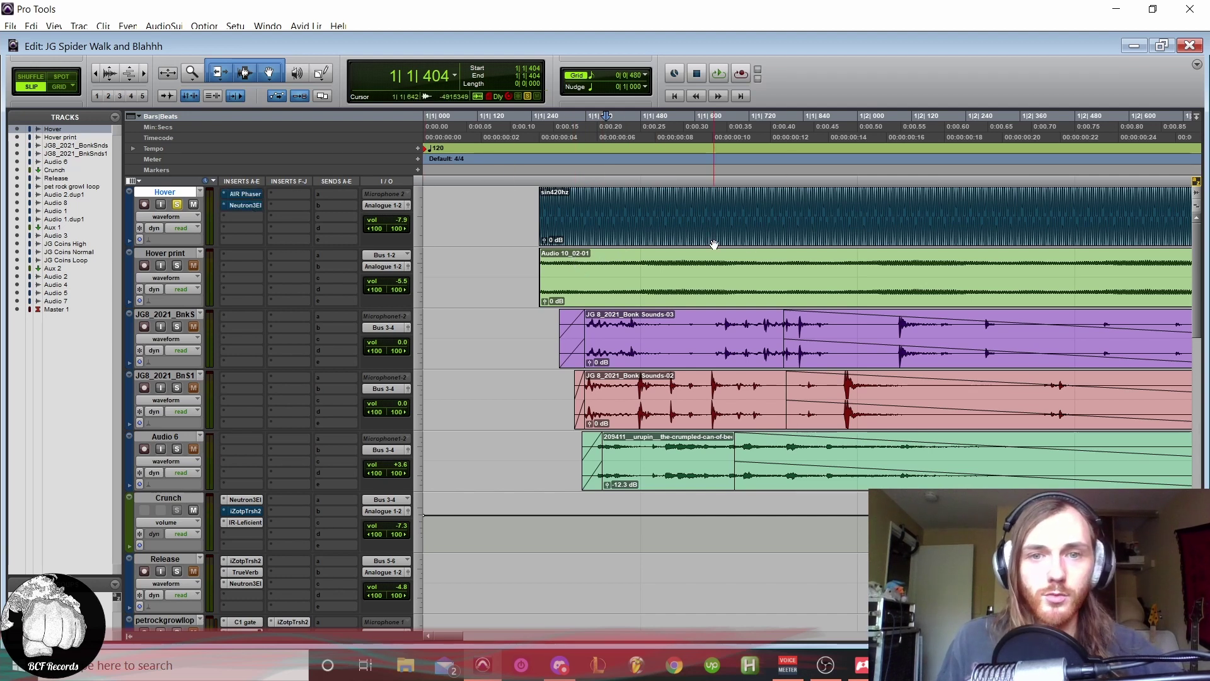
pyautogui.click(625, 177)
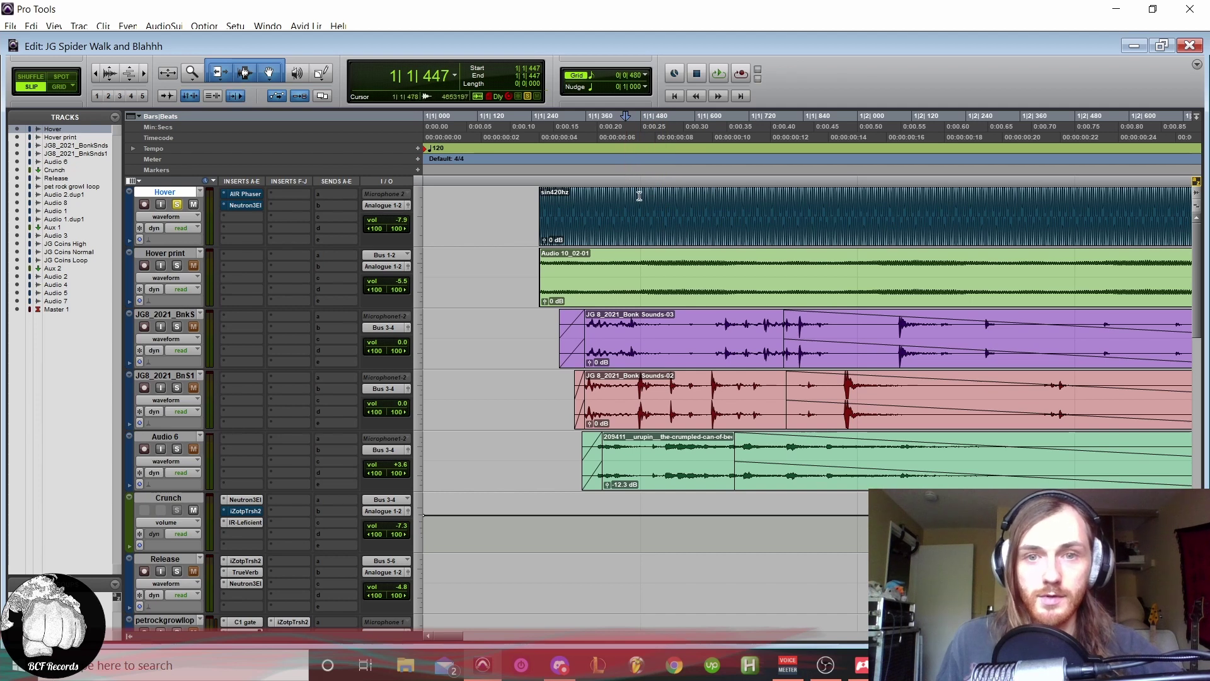
# Step: Examine the individual wave cycles of the sin420hz clip on the Hover track
pyautogui.hotkey('ctrl', ']')
pyautogui.hotkey('ctrl', ']')
pyautogui.hotkey('ctrl', ']')
pyautogui.hotkey('ctrl', ']')
pyautogui.hotkey('ctrl', ']')
pyautogui.hotkey('ctrl', ']')
pyautogui.hotkey('ctrl', ']')
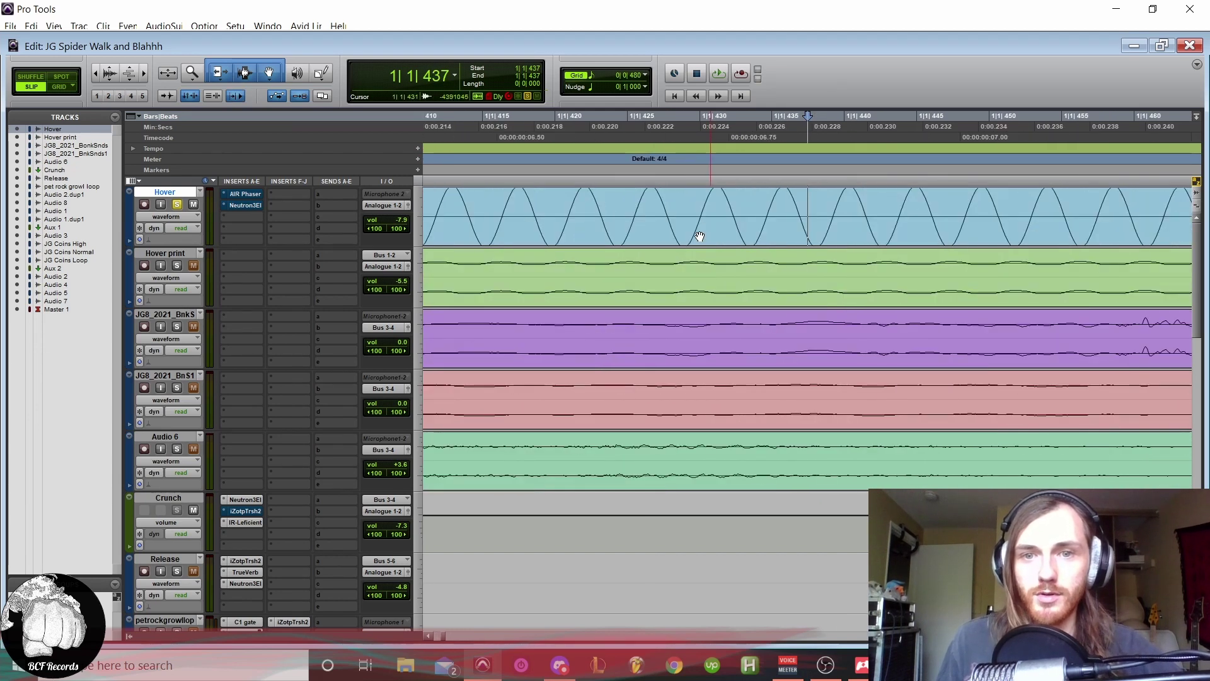
pyautogui.hotkey('ctrl', '[')
pyautogui.hotkey('ctrl', '[')
pyautogui.hotkey('ctrl', '[')
pyautogui.hotkey('ctrl', '[')
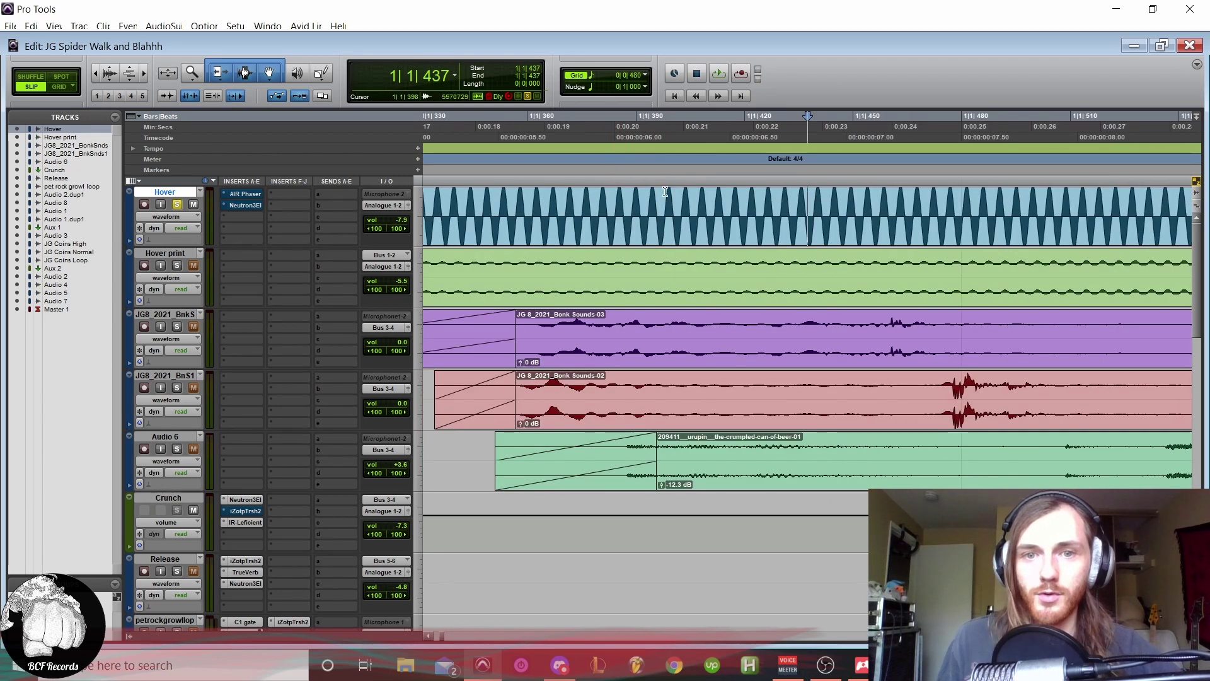
pyautogui.hotkey('ctrl', '[')
pyautogui.hotkey('ctrl', '[')
# Step: Play the first sin420hz clip on the Hover track with its inserts bypassed
pyautogui.click(736, 239)
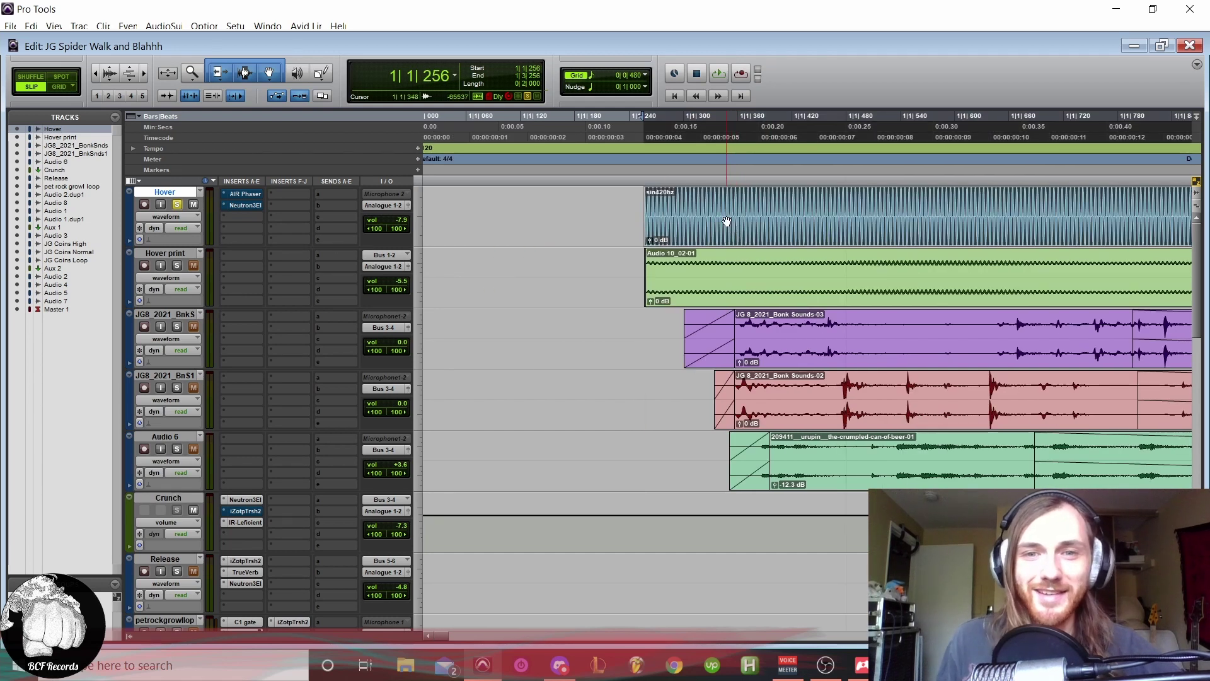
pyautogui.press('space')
pyautogui.press('space')
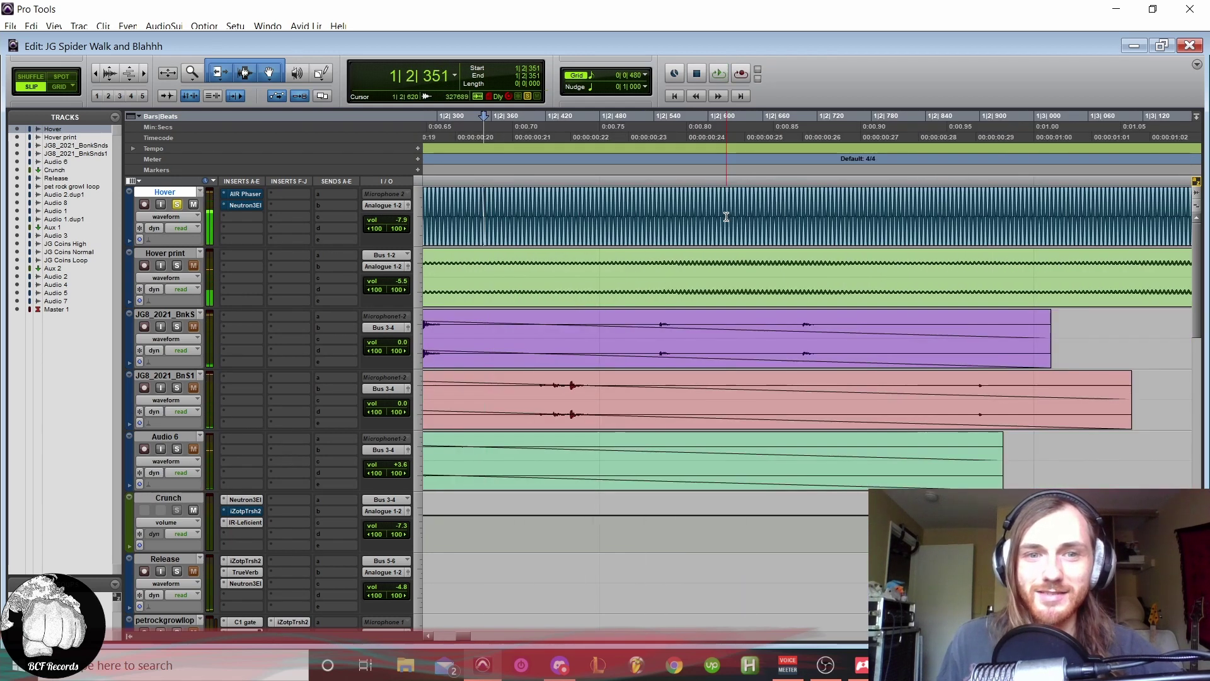
pyautogui.hotkey('ctrl', '[')
pyautogui.hotkey('ctrl', '[')
pyautogui.hotkey('ctrl', '[')
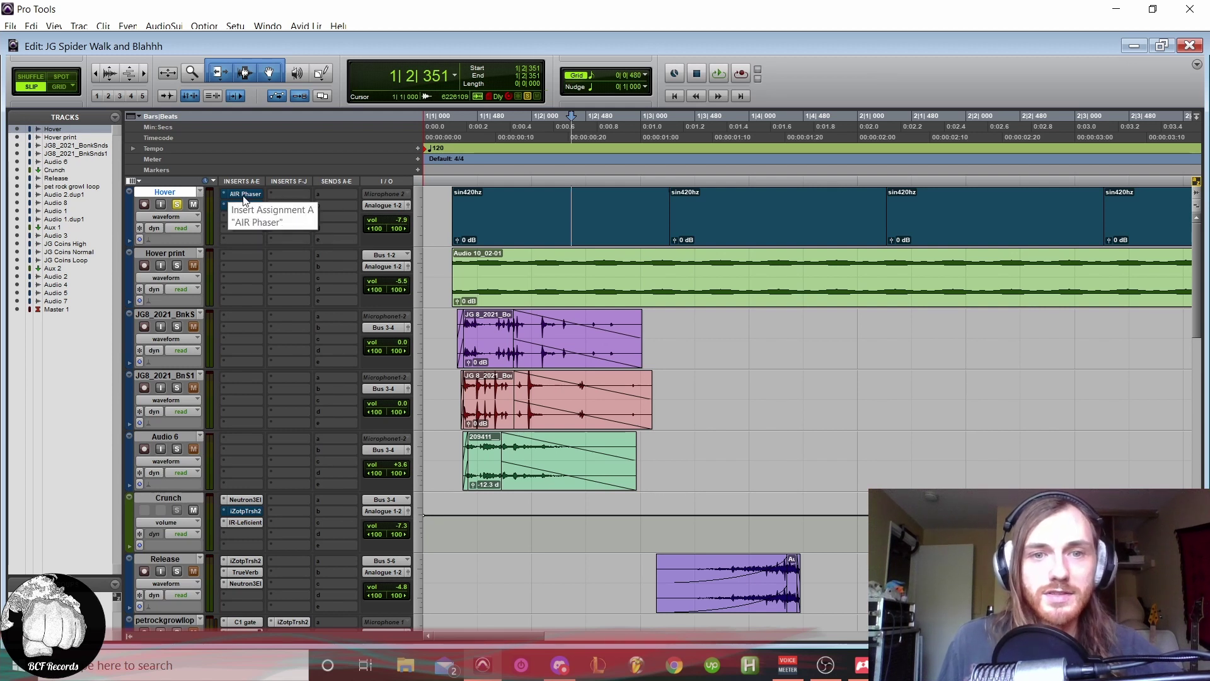
# Step: Play the first sin420hz clip through the AIR Phaser with Neutron still bypassed
pyautogui.click(517, 227)
pyautogui.press('space')
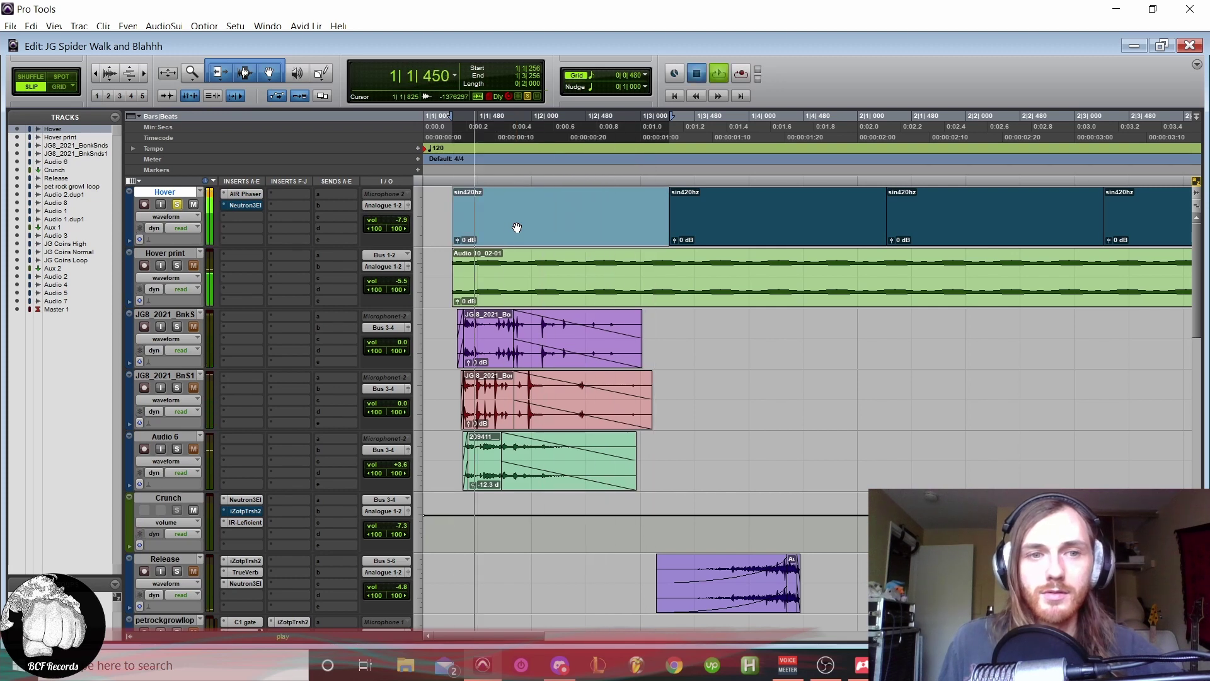
pyautogui.press('space')
# Step: Show the Hover track's AIR Phaser settings during playback and close them
pyautogui.click(245, 193)
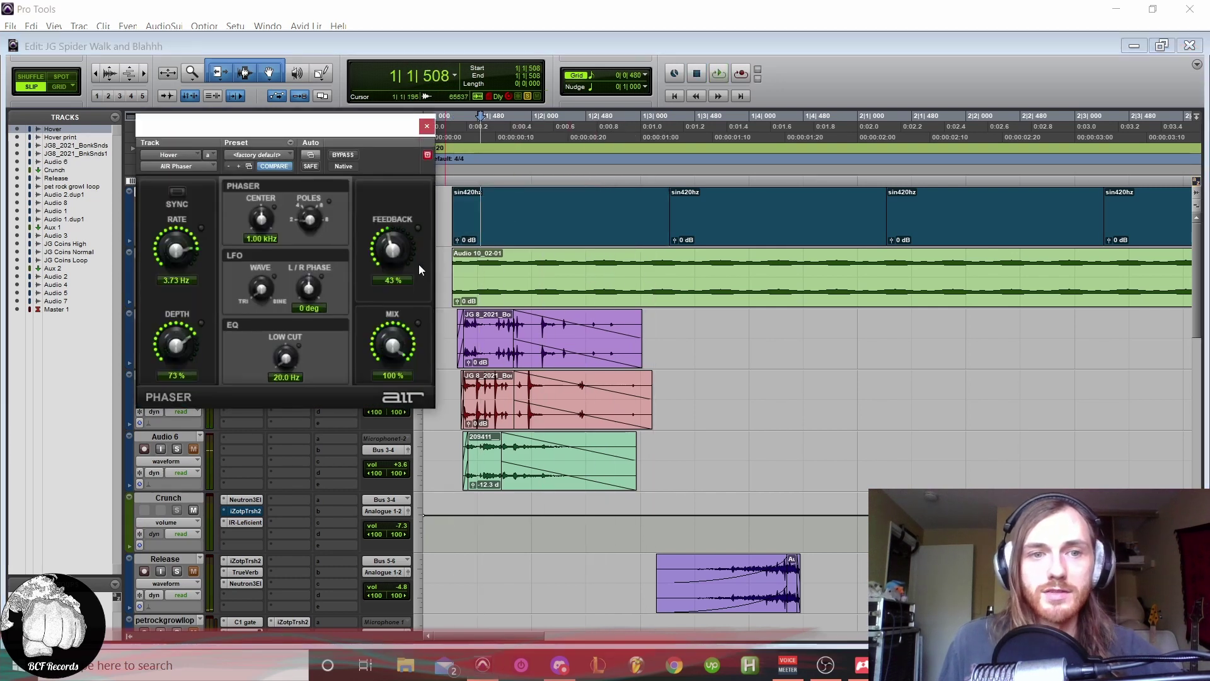
pyautogui.press('space')
pyautogui.press('space')
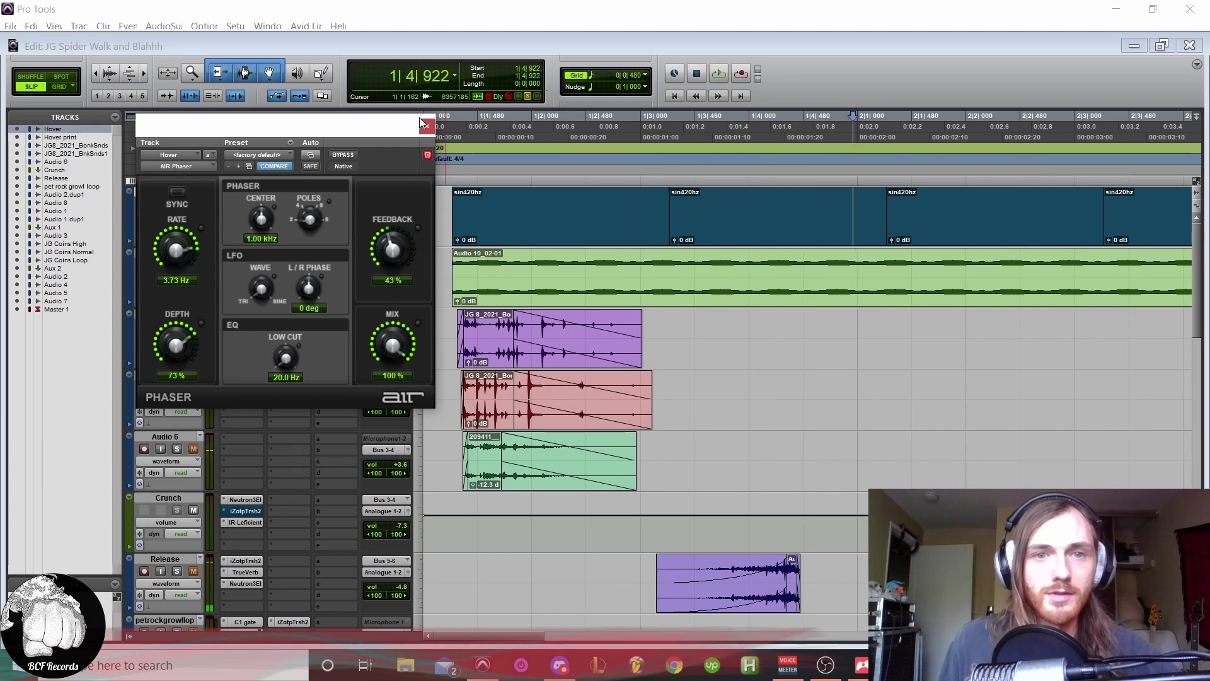
pyautogui.click(424, 124)
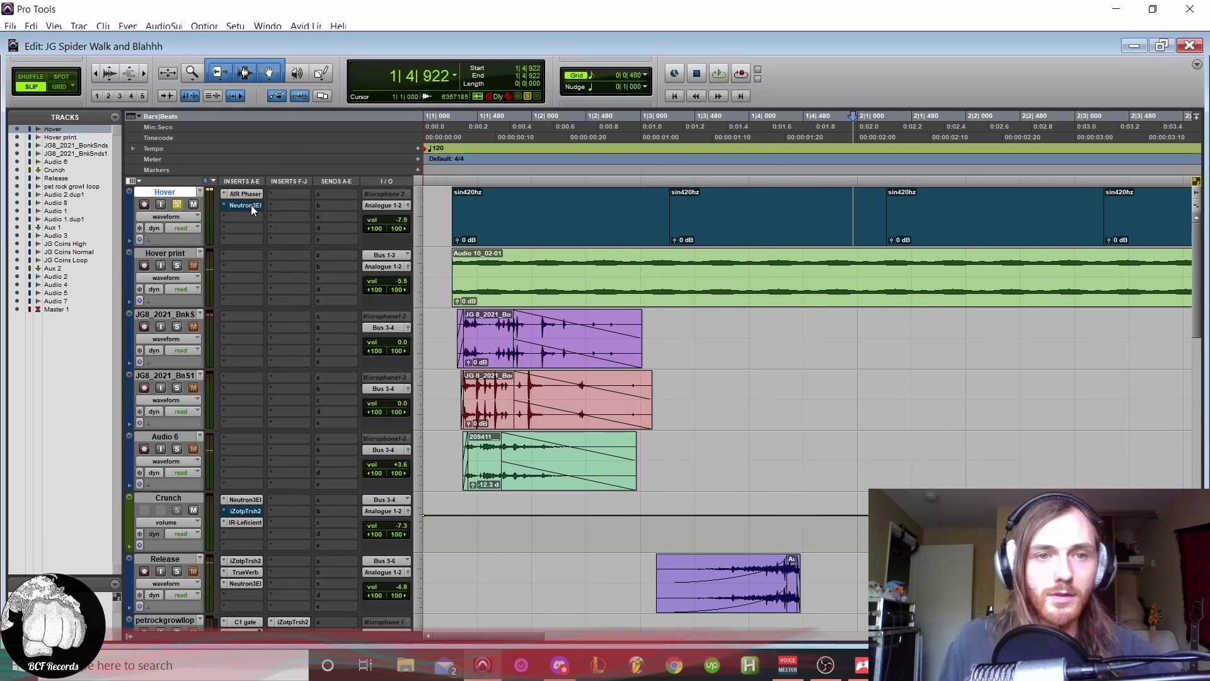
# Step: Open the Hover track's Neutron 3 Elements insert, move its window clear of the track controls, and take it out of bypass
pyautogui.click(245, 205)
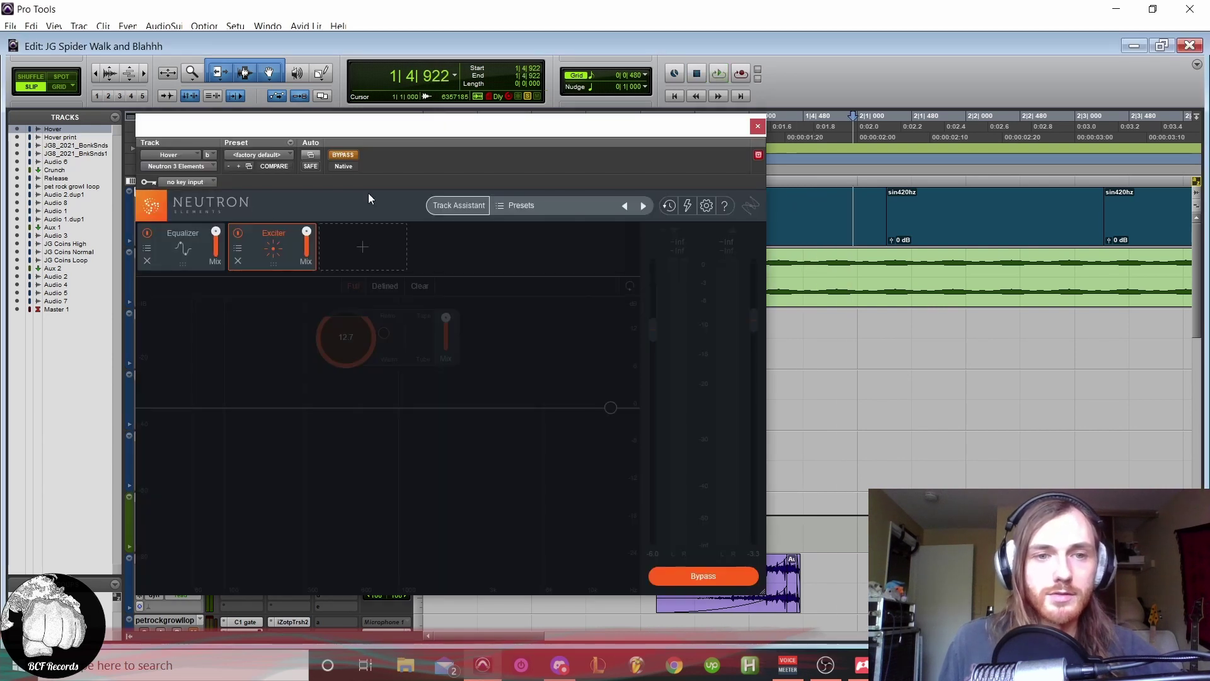
pyautogui.moveTo(470, 122); pyautogui.dragTo(841, 103)
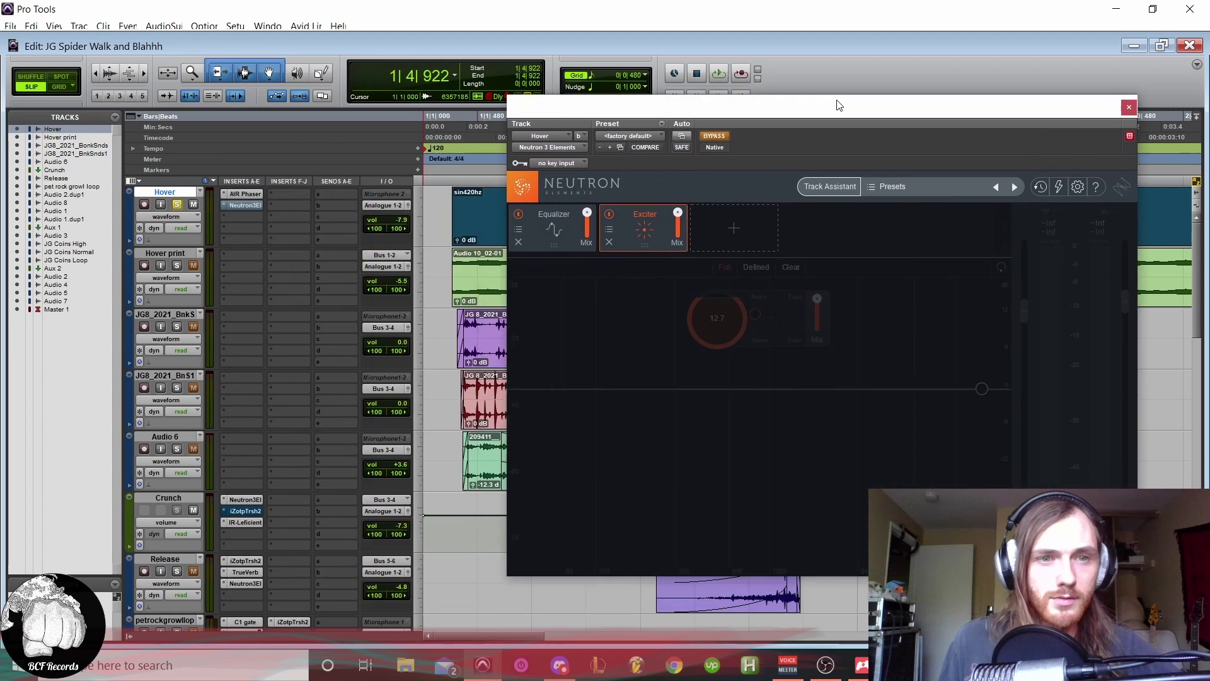
pyautogui.keyDown('ctrl'); pyautogui.click(245, 205); pyautogui.keyUp('ctrl')
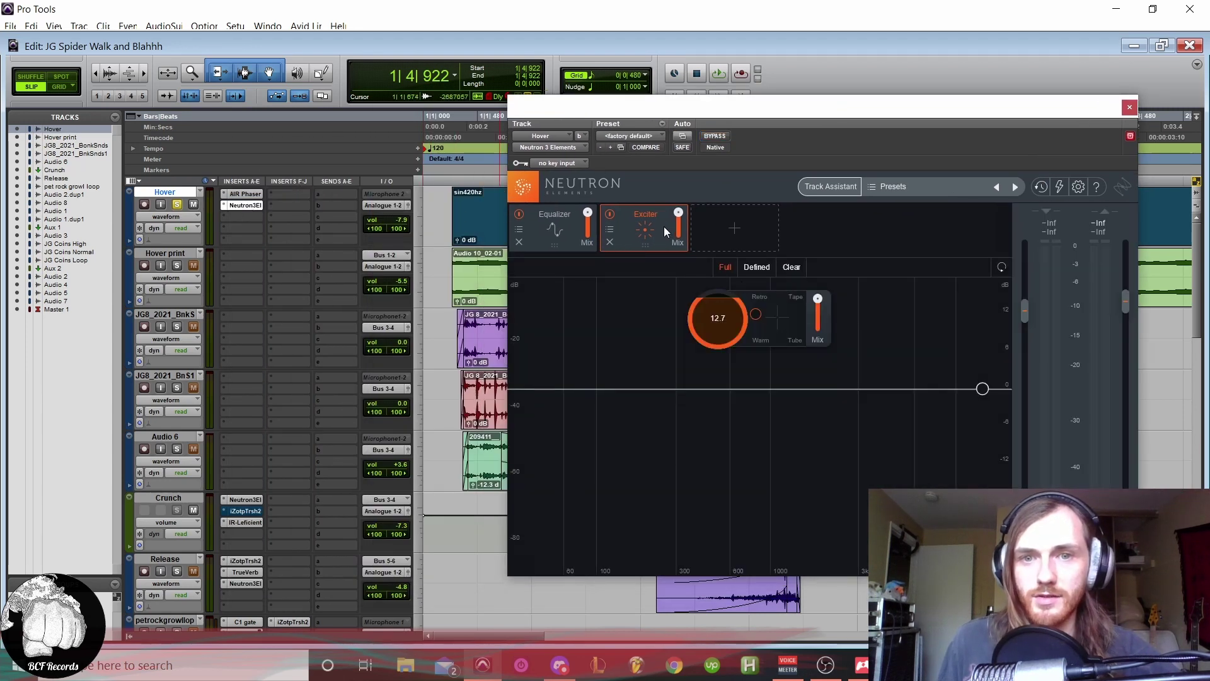
# Step: Play the Hover track with Neutron's Exciter active to inspect the harmonics in its spectrum
pyautogui.press('space')
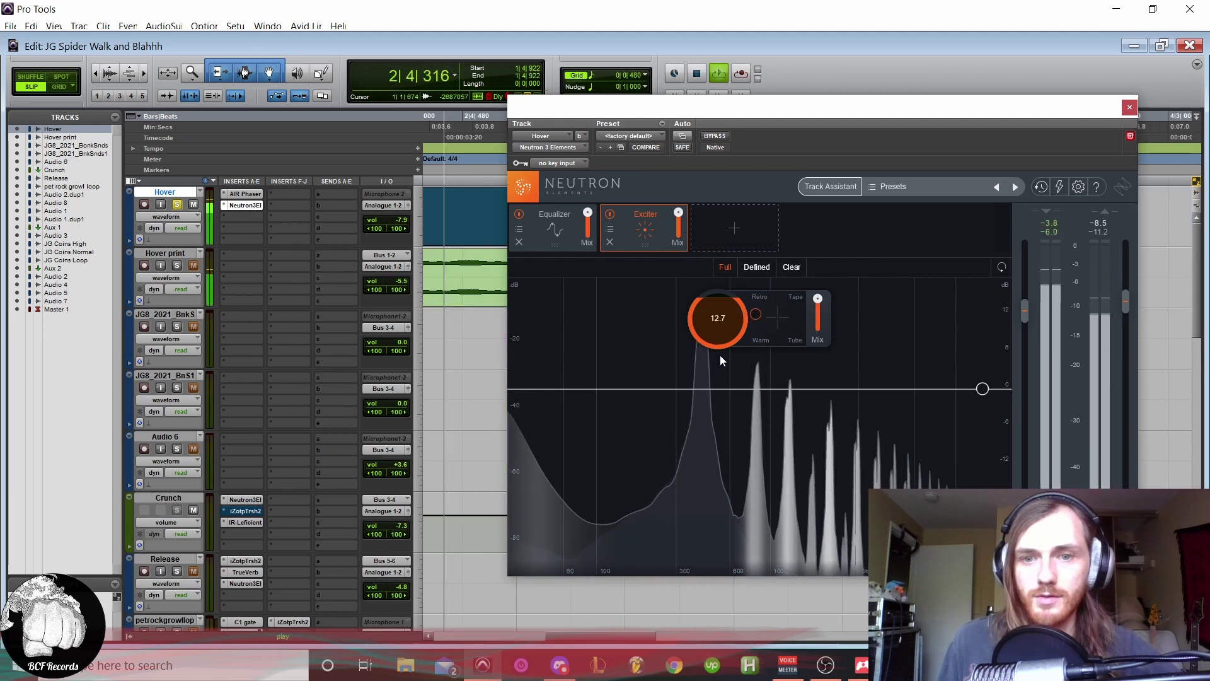
pyautogui.press('space')
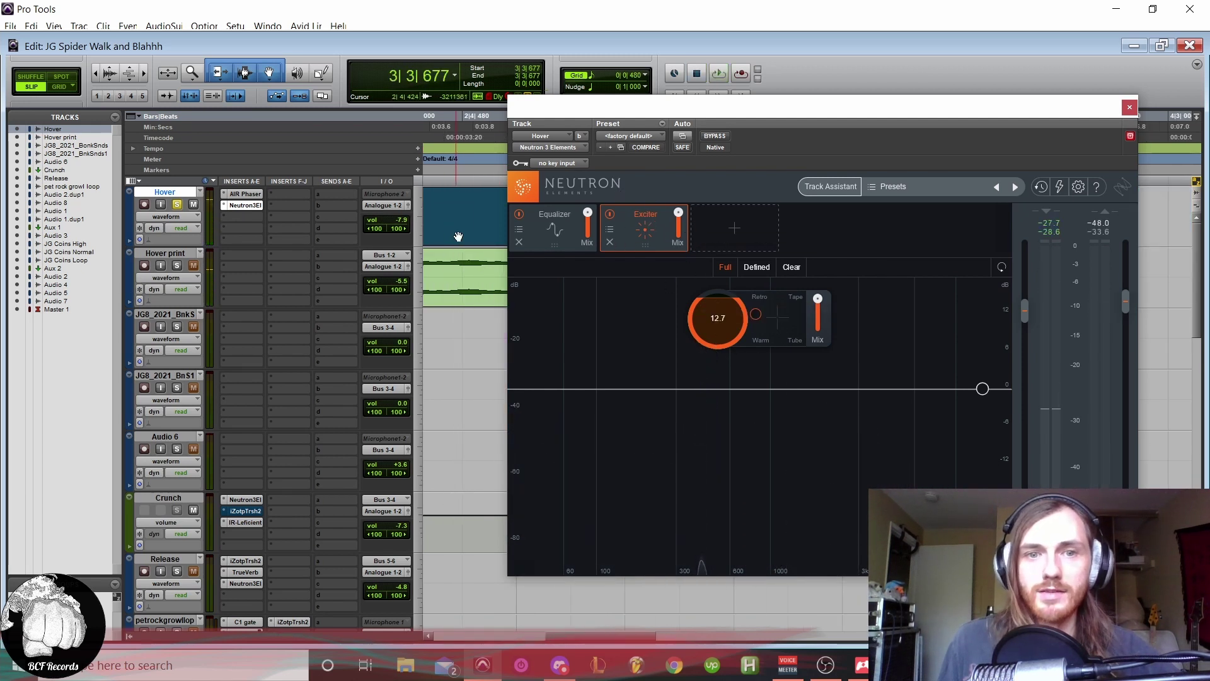
pyautogui.hotkey('ctrl', '[')
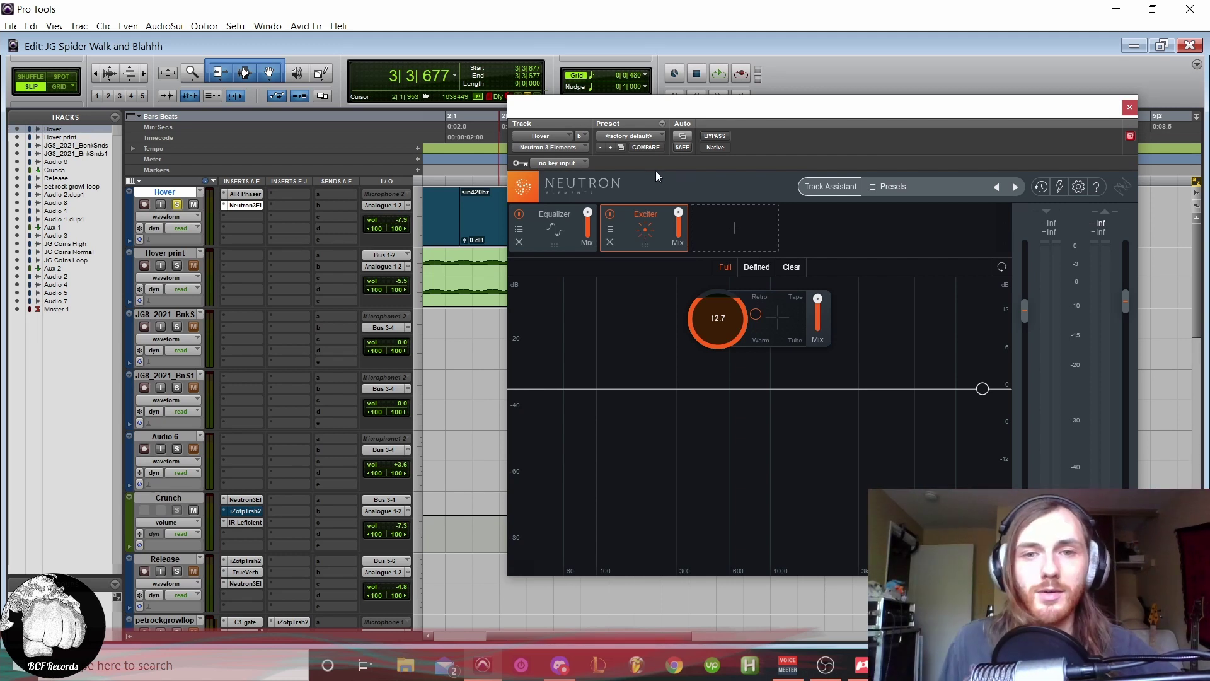
# Step: Play the Hover track with the whole Neutron plug-in bypassed for comparison, and re-enable the plug-in
pyautogui.click(722, 138)
pyautogui.press('space')
pyautogui.press('space')
pyautogui.click(723, 137)
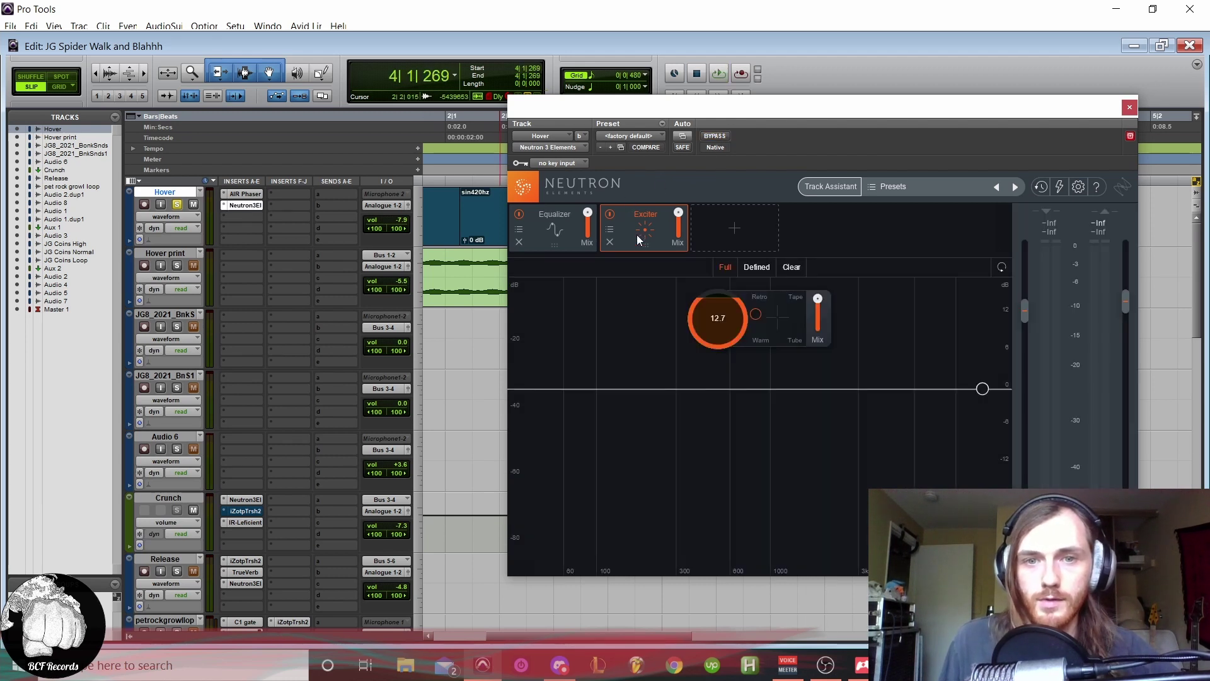
# Step: Switch off Neutron's Exciter module and play the Hover track without it
pyautogui.click(610, 215)
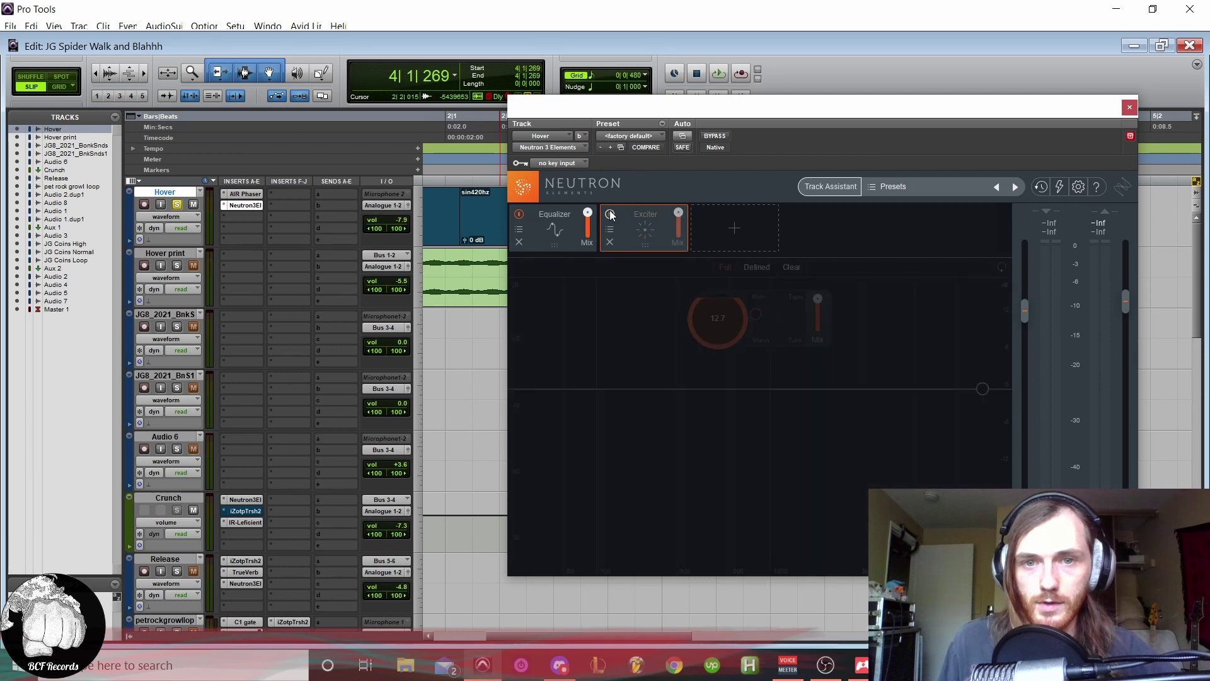
pyautogui.press('space')
pyautogui.press('space')
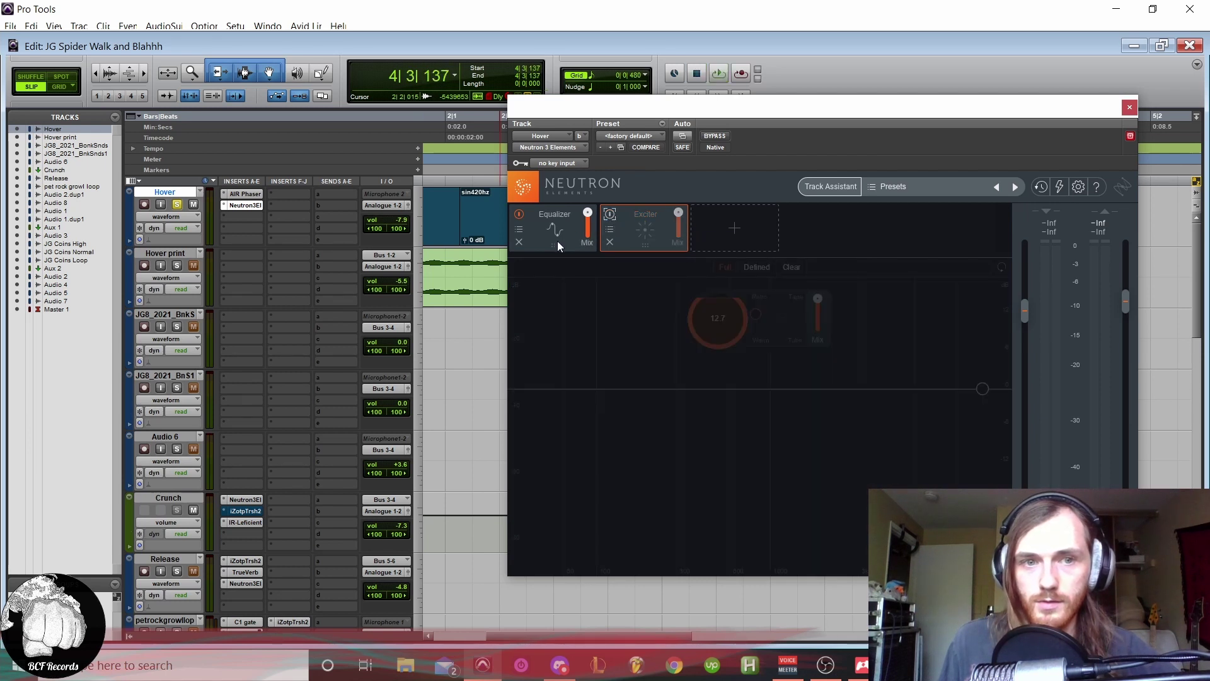
# Step: Play the Hover track's sine clip and view its spectrum in Neutron's Equalizer module with the Exciter off
pyautogui.click(448, 225)
pyautogui.press('space')
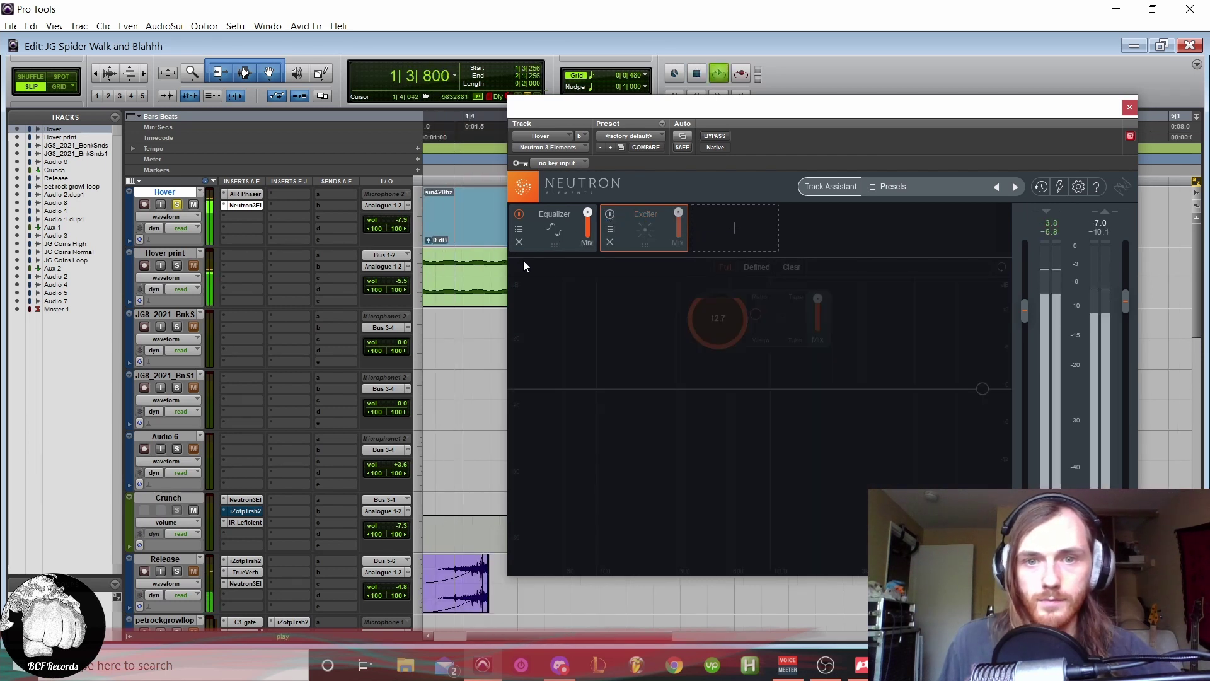
pyautogui.click(552, 233)
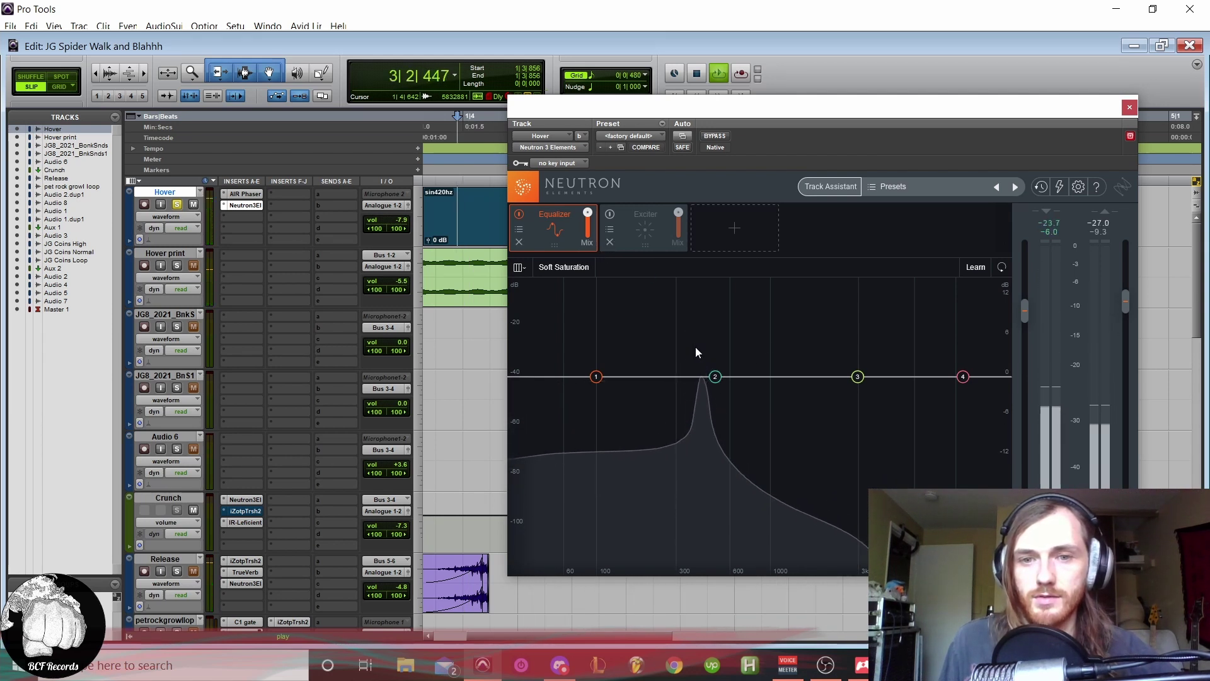
pyautogui.press('space')
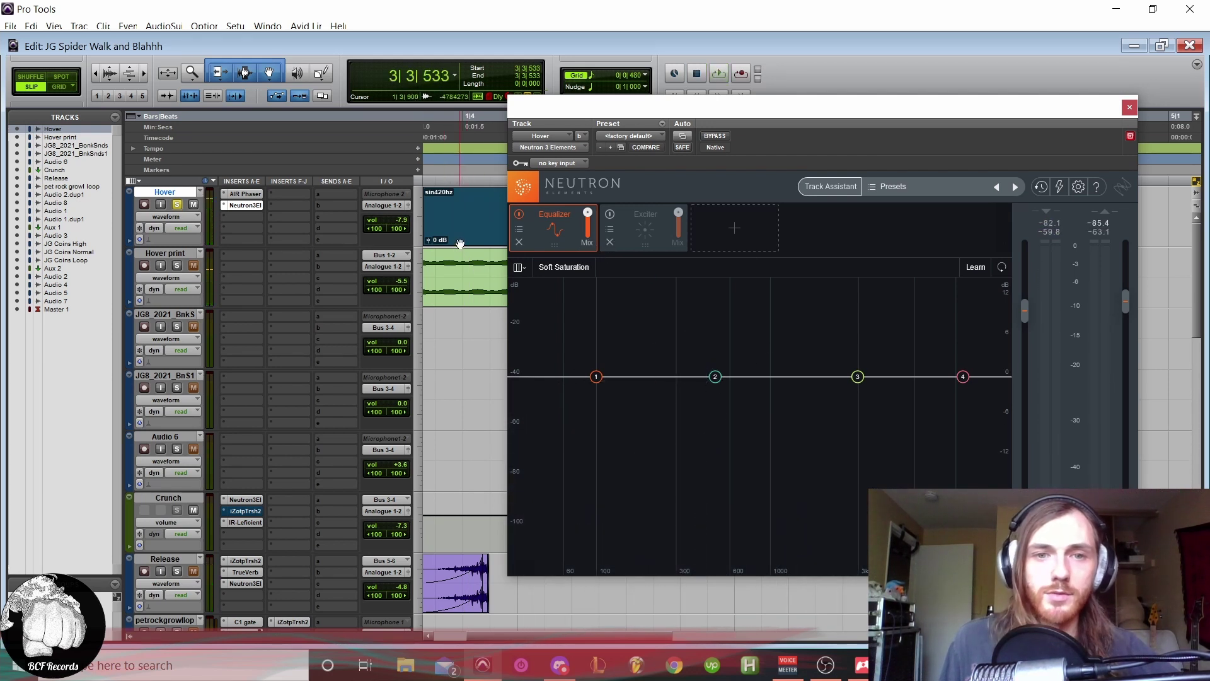
pyautogui.click(459, 244)
pyautogui.press('space')
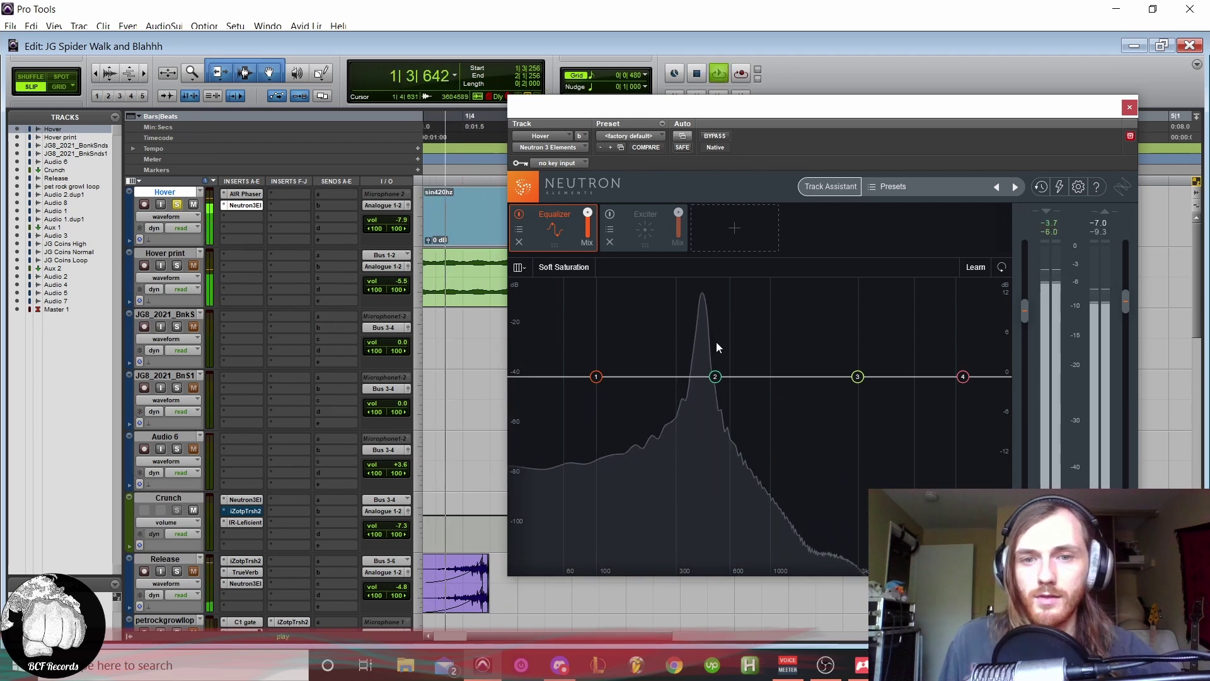
# Step: Switch Neutron's Exciter back on and play the Hover track with the Exciter module's settings and spectrum in view
pyautogui.press('space')
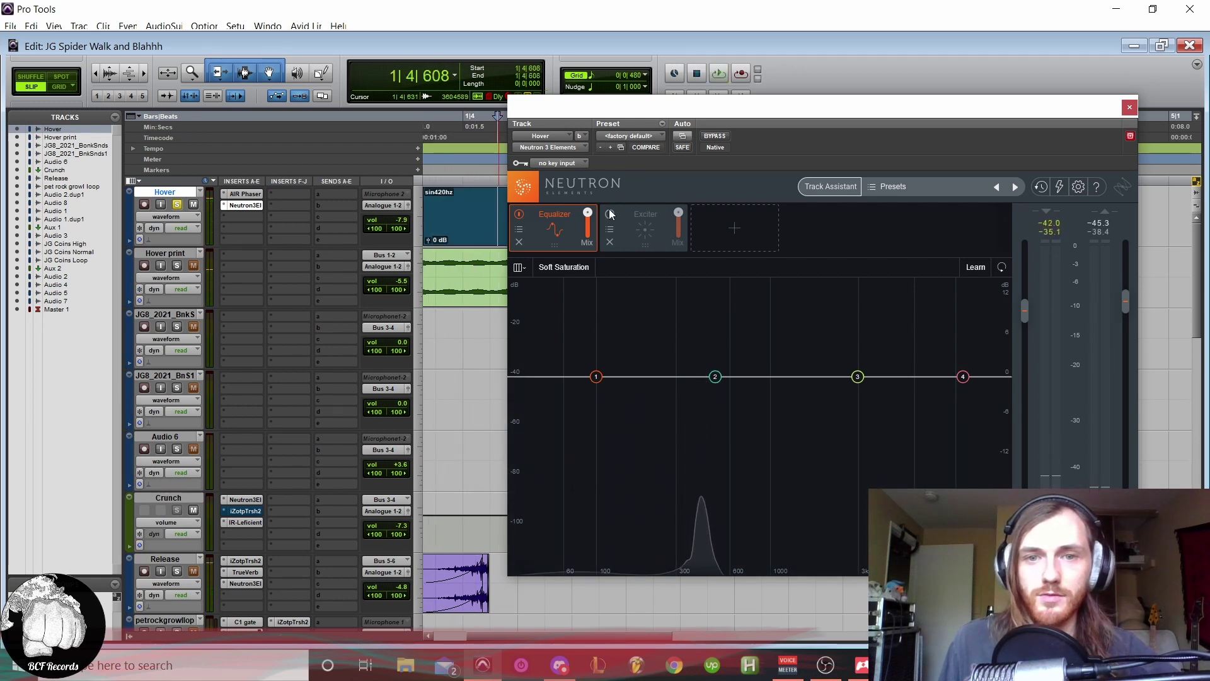
pyautogui.press('space')
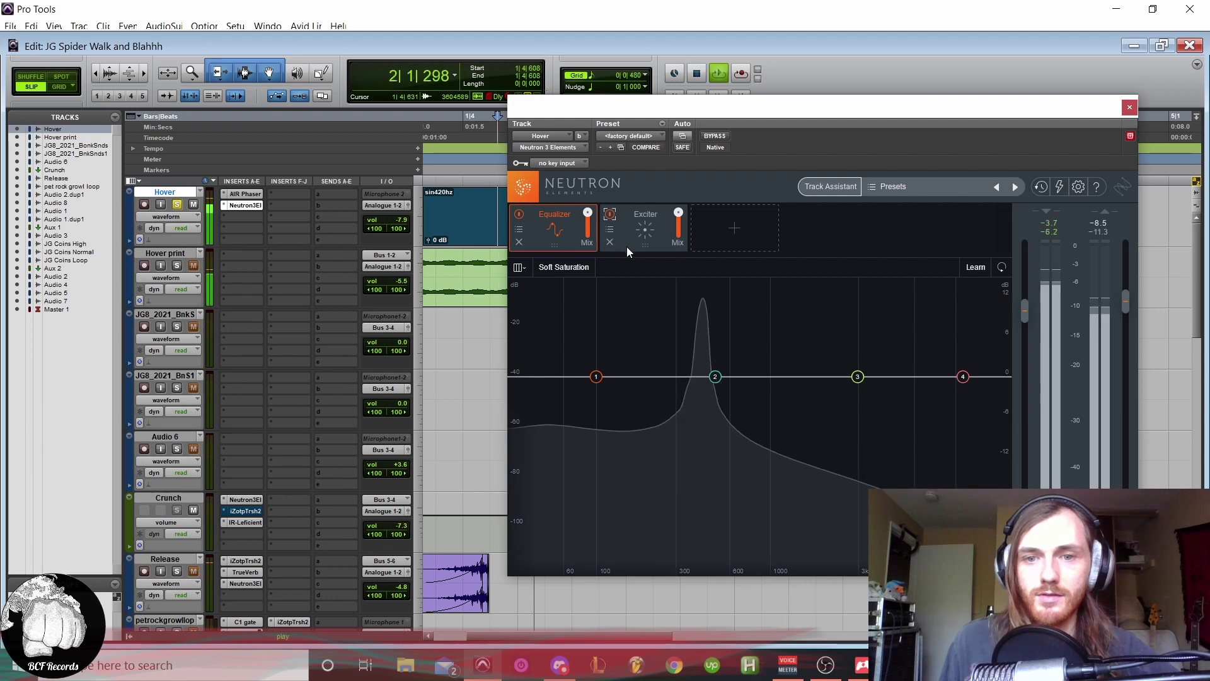
pyautogui.click(633, 223)
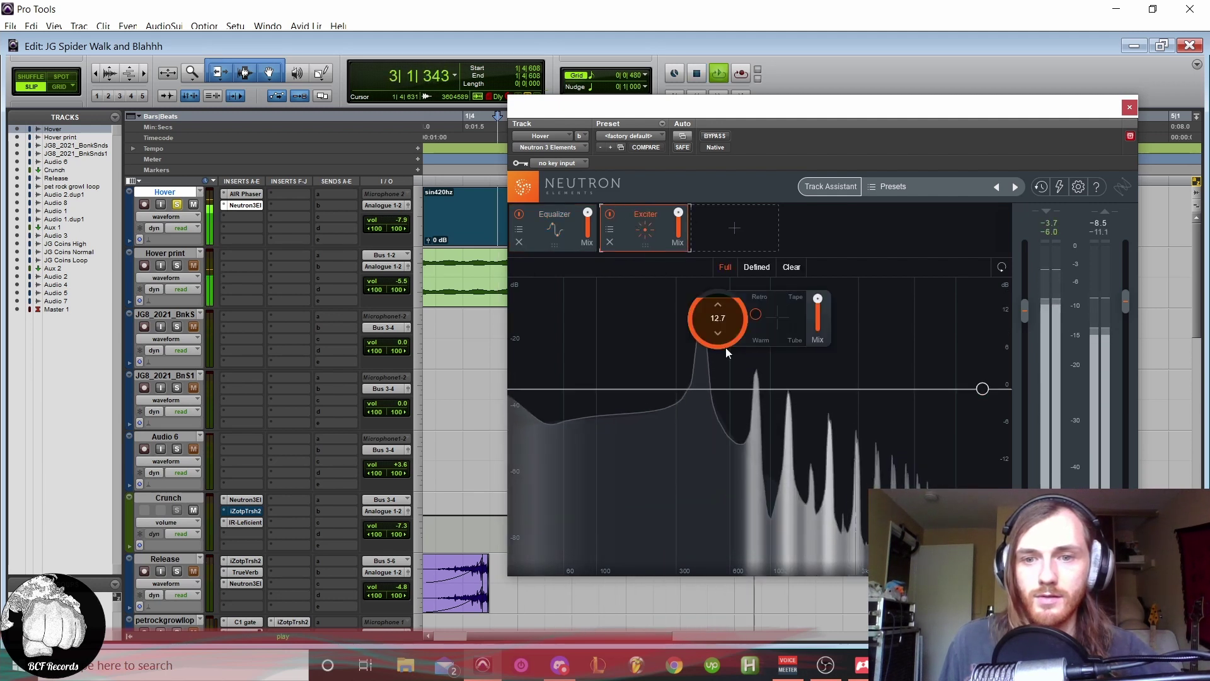
pyautogui.press('space')
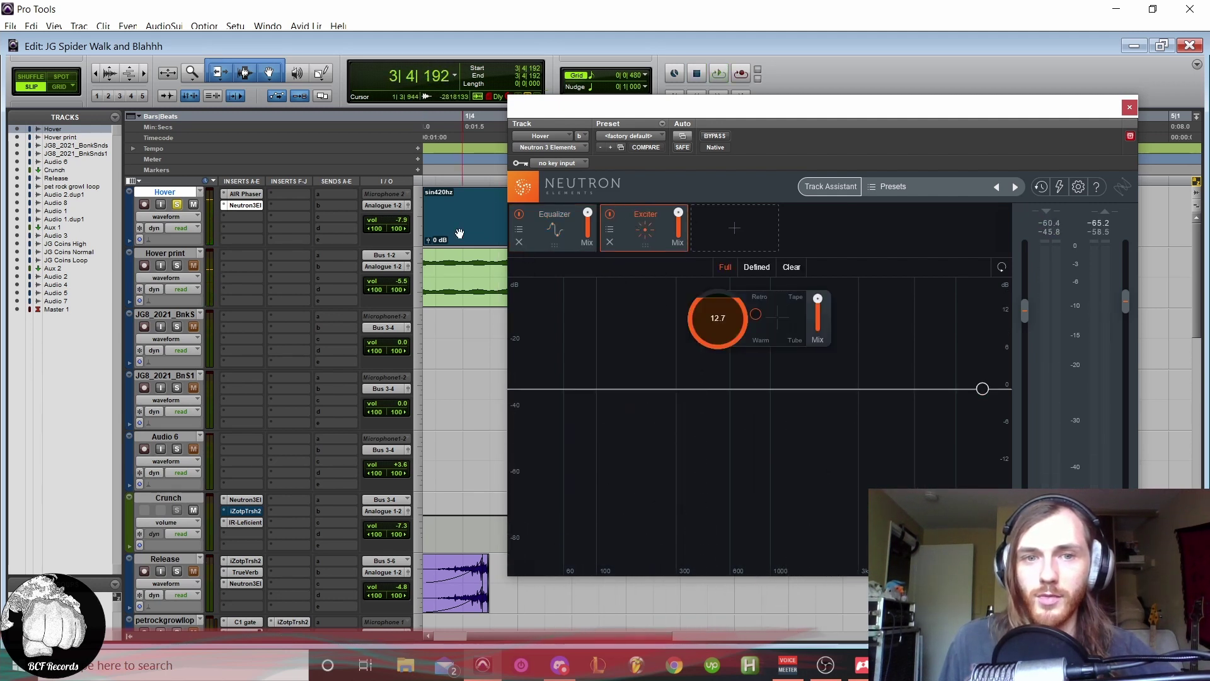
# Step: Replay the Hover track's sine clip with the Exciter active and examine the added harmonics in its spectrum
pyautogui.click(460, 233)
pyautogui.press('space')
pyautogui.click(463, 227)
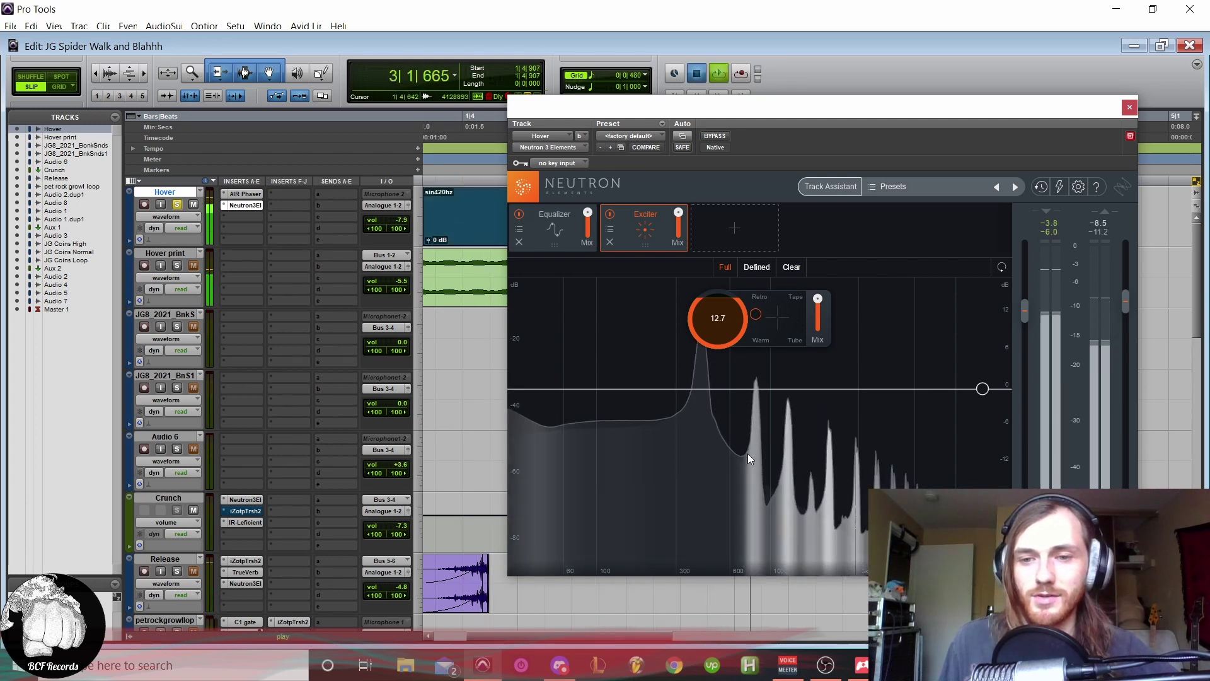
pyautogui.press('space')
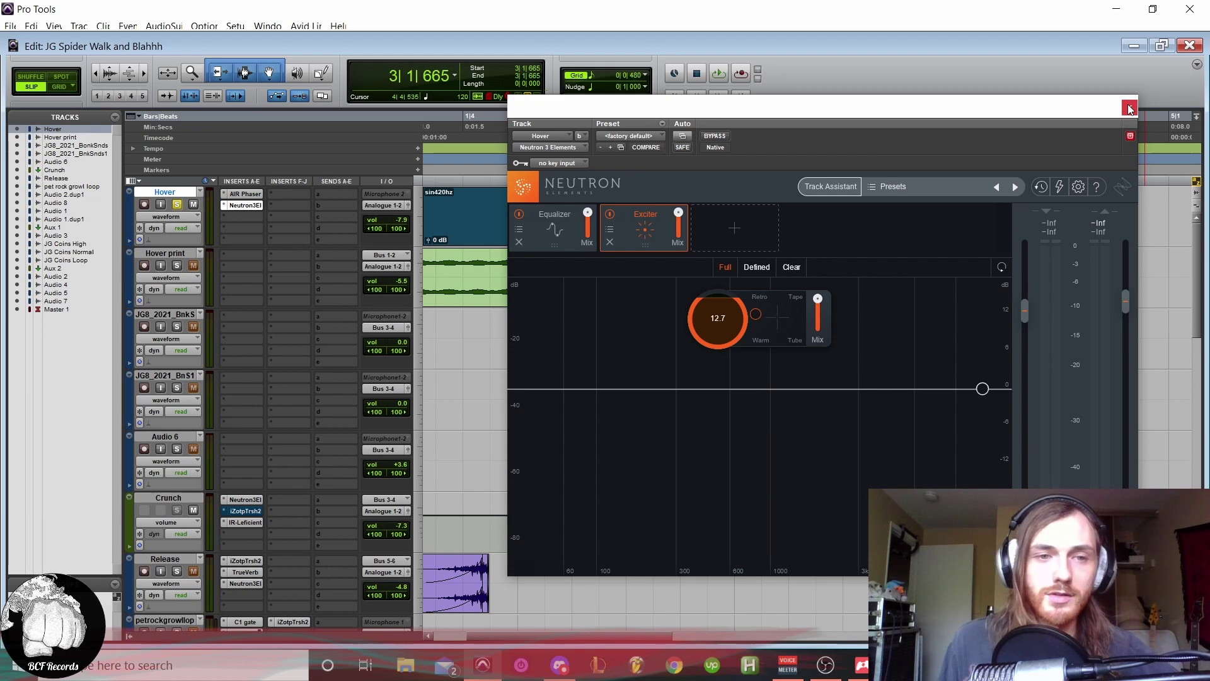
# Step: Close the Neutron plug-in and play the first sin420hz clip on the Hover track from a closer timeline view
pyautogui.click(1129, 108)
pyautogui.press('Return')
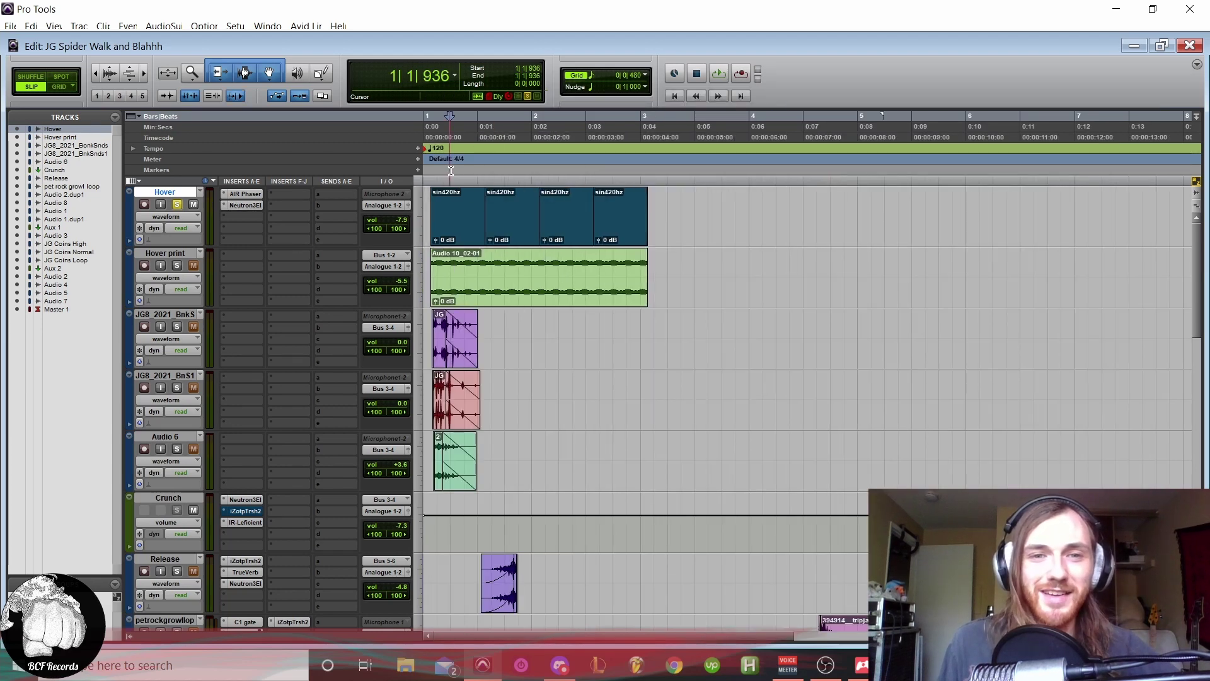
pyautogui.hotkey('ctrl', ']')
pyautogui.hotkey('ctrl', ']')
pyautogui.click(556, 244)
pyautogui.press('space')
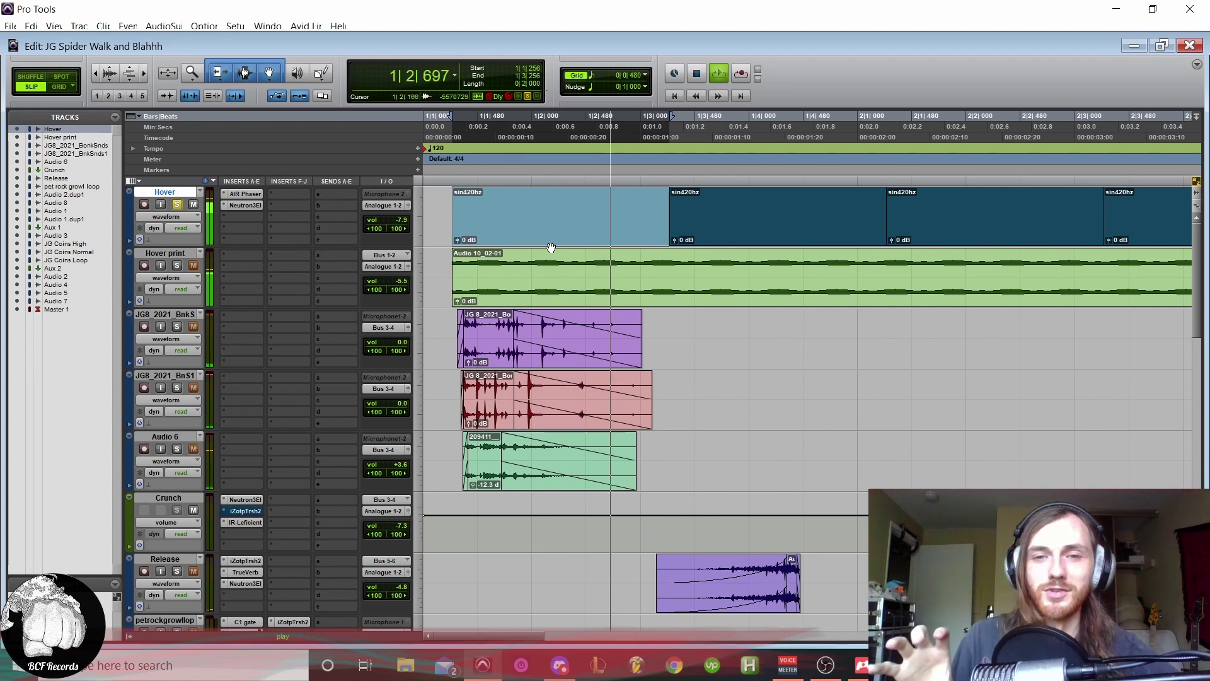
pyautogui.press('space')
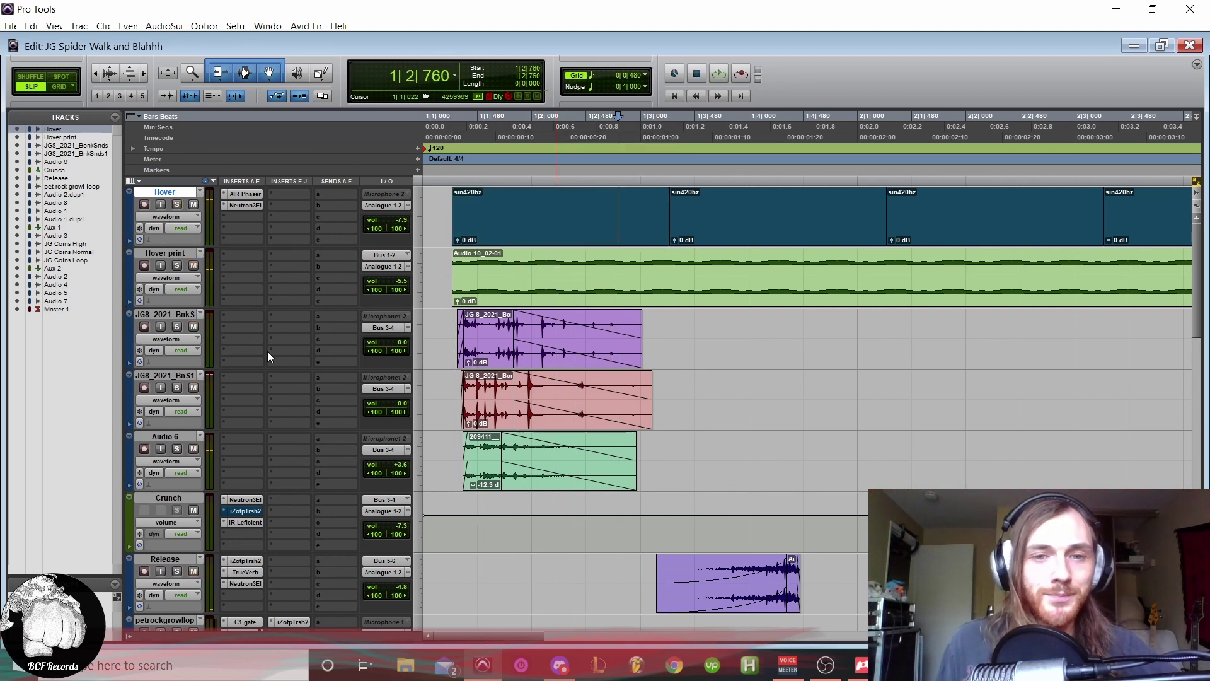
# Step: Solo the JG8_2021_BonkSnds track in place of Hover and play it
pyautogui.scroll(-1, 207, 327)
pyautogui.scroll(1, 207, 328)
pyautogui.scroll(-1, 201, 330)
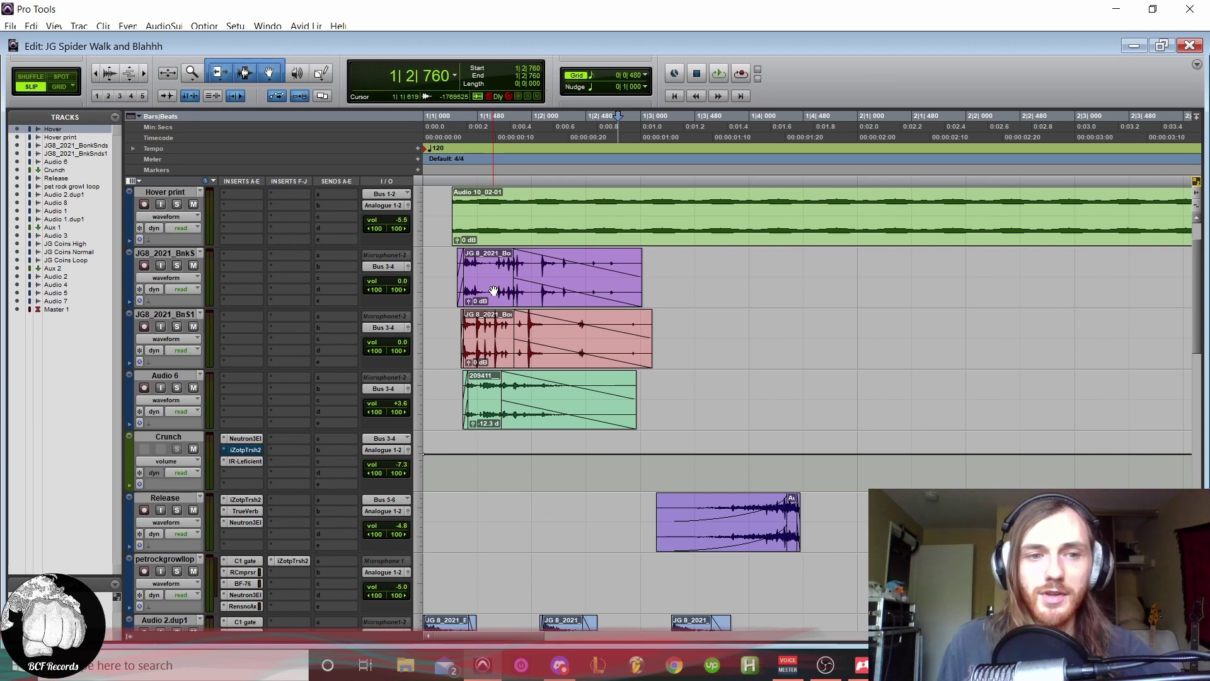
pyautogui.click(183, 267)
pyautogui.press('space')
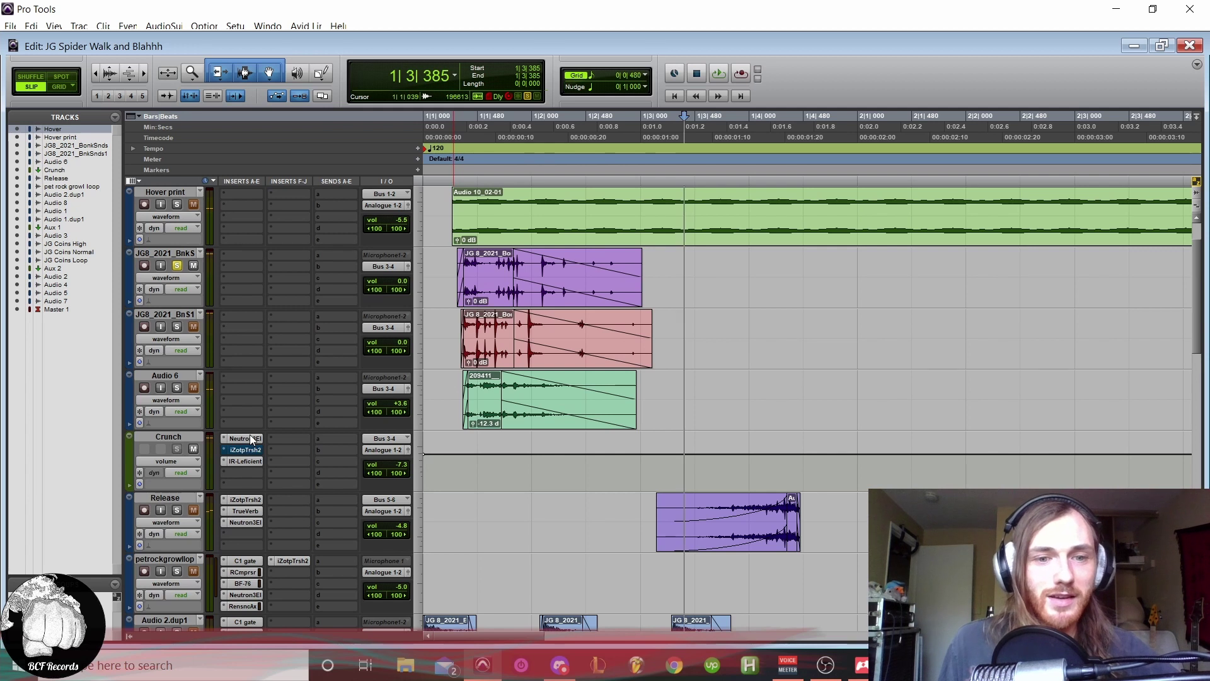
# Step: Bypass the Crunch track's remaining active inserts, Neutron and the IR reverb, and play the soloed JG8_2021_BonkSnds clip dry
pyautogui.moveTo(250, 437); pyautogui.dragTo(251, 462)
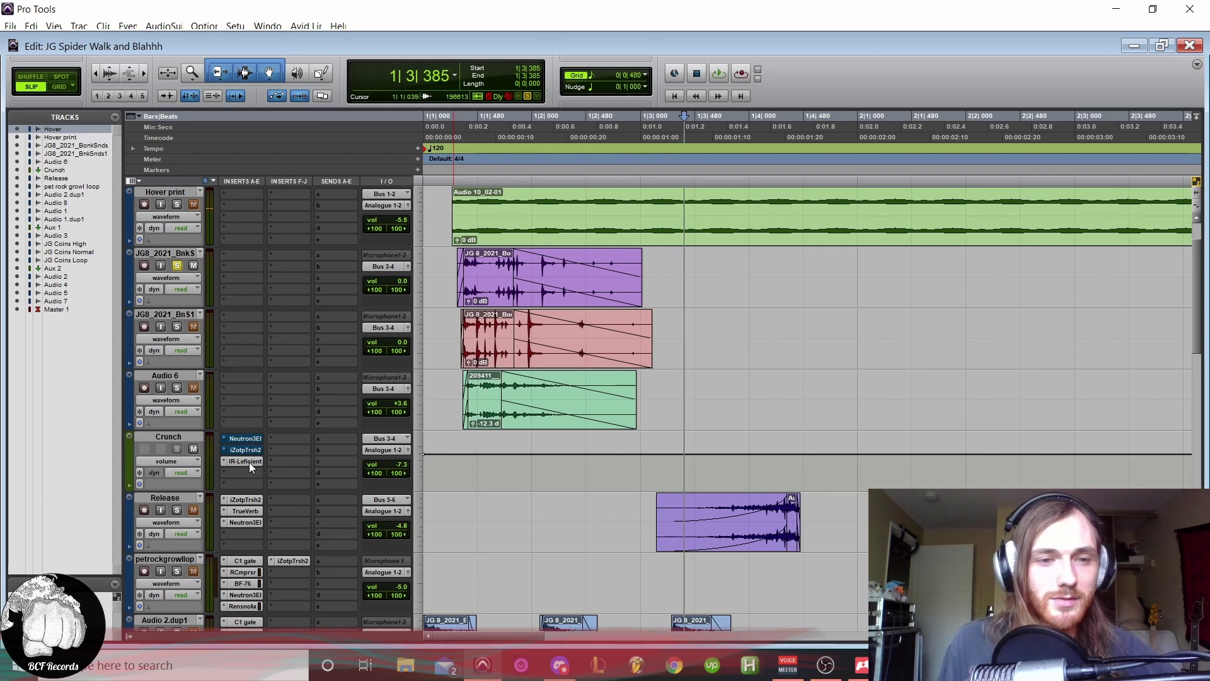
pyautogui.click(446, 151)
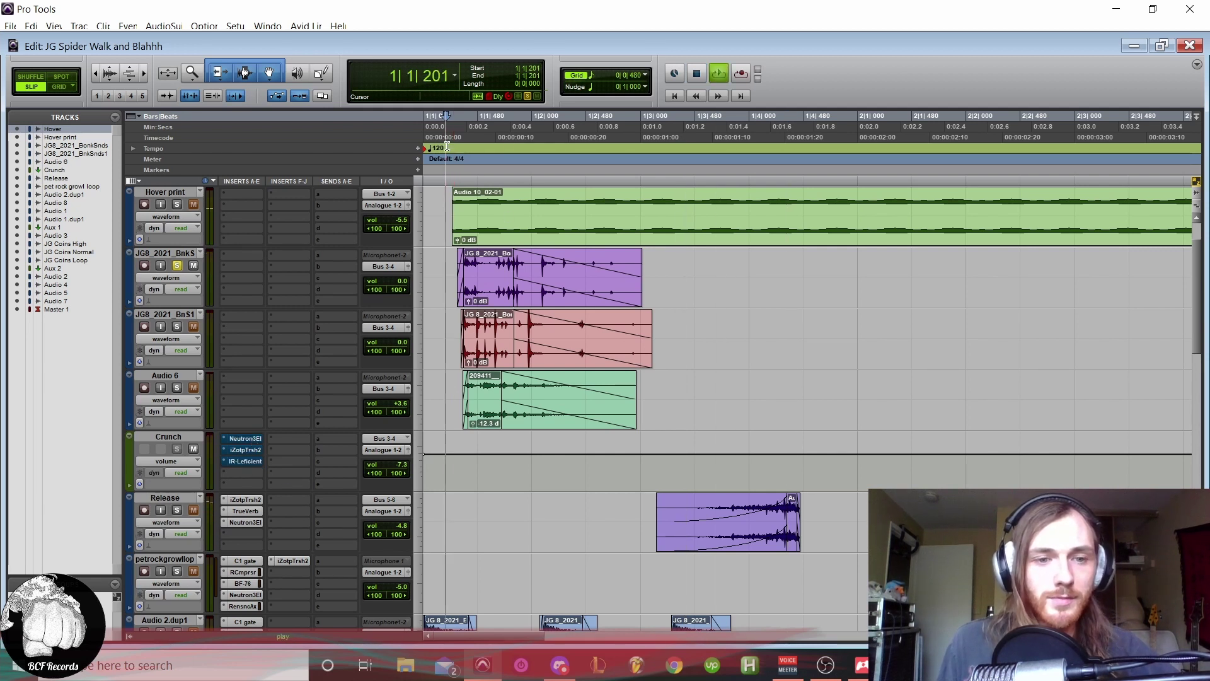
pyautogui.press('space')
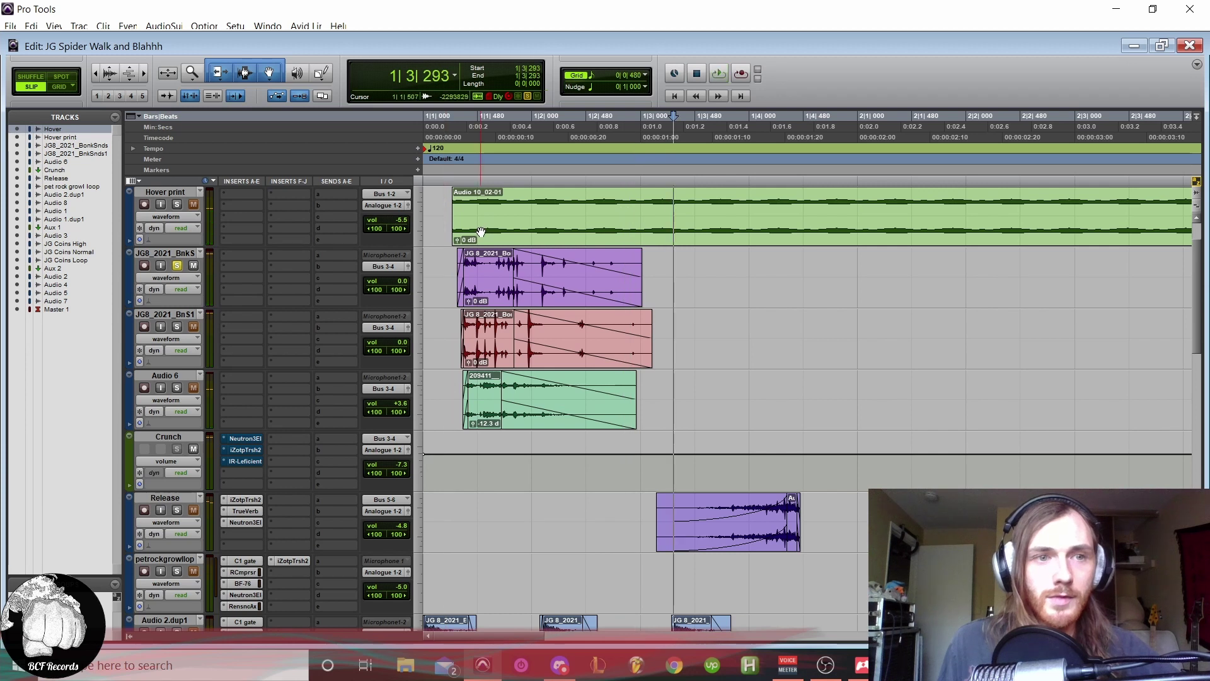
pyautogui.press('space')
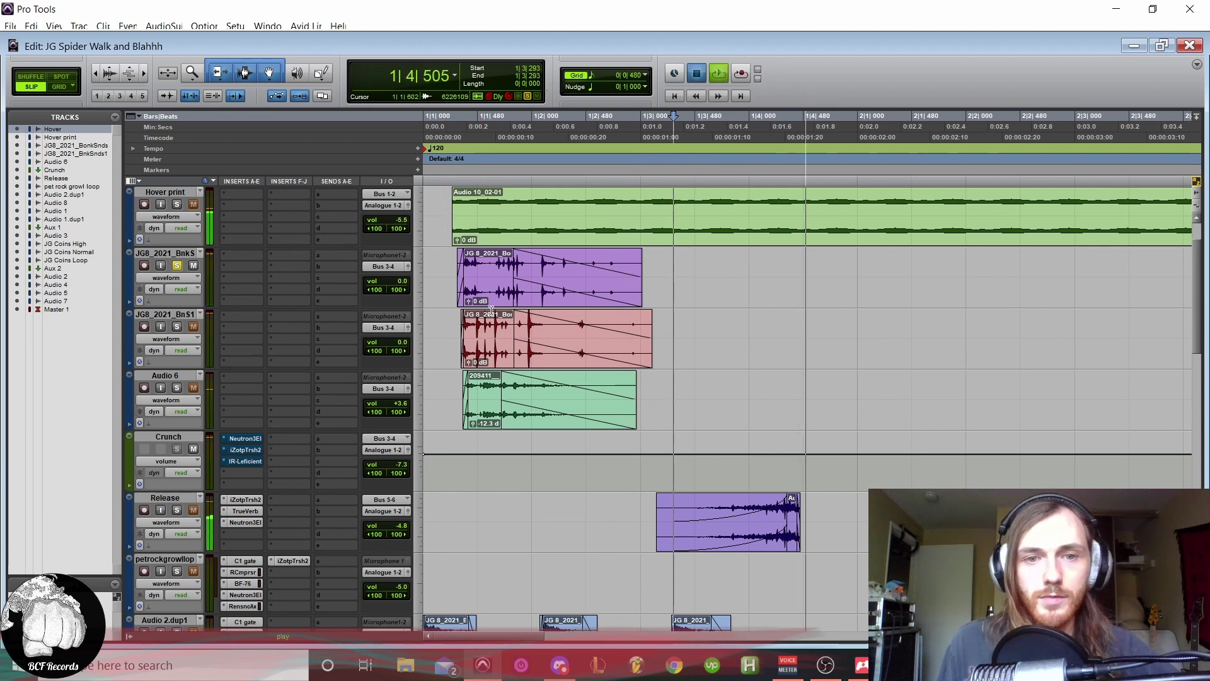
pyautogui.click(494, 291)
pyautogui.press('space')
pyautogui.press('space')
# Step: Add the JG8_2021_BnkSnds1 track to the solo and play both bonk clips together
pyautogui.click(177, 327)
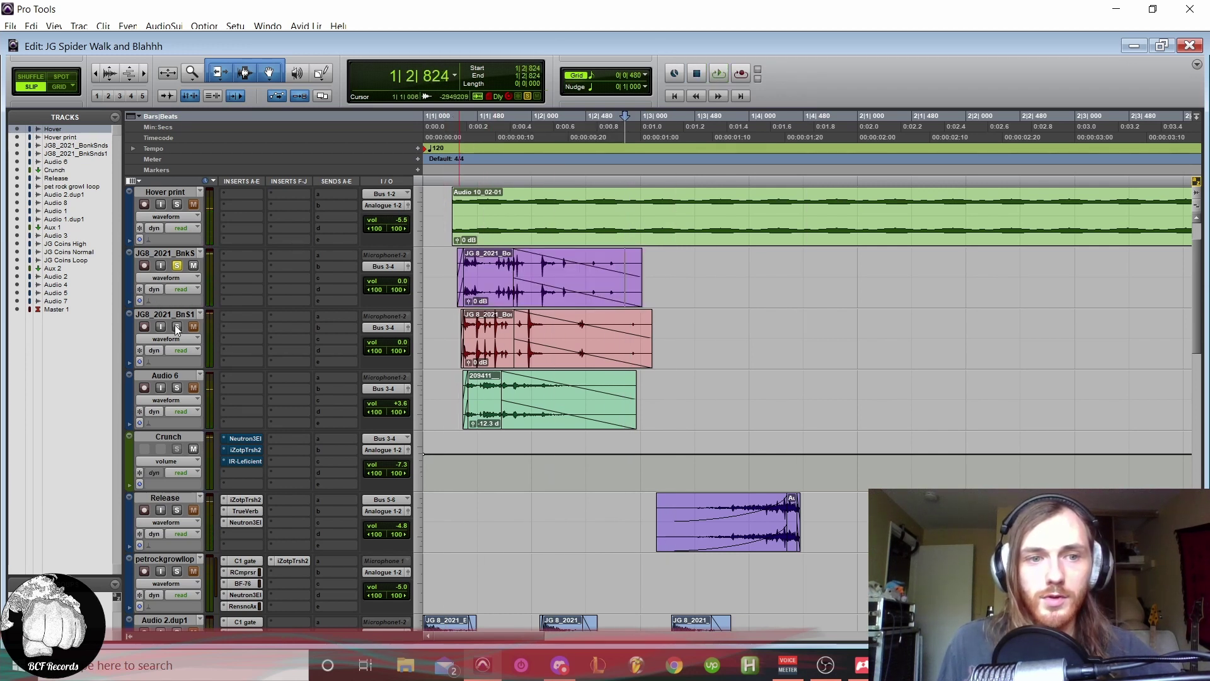
pyautogui.press('space')
pyautogui.press('space')
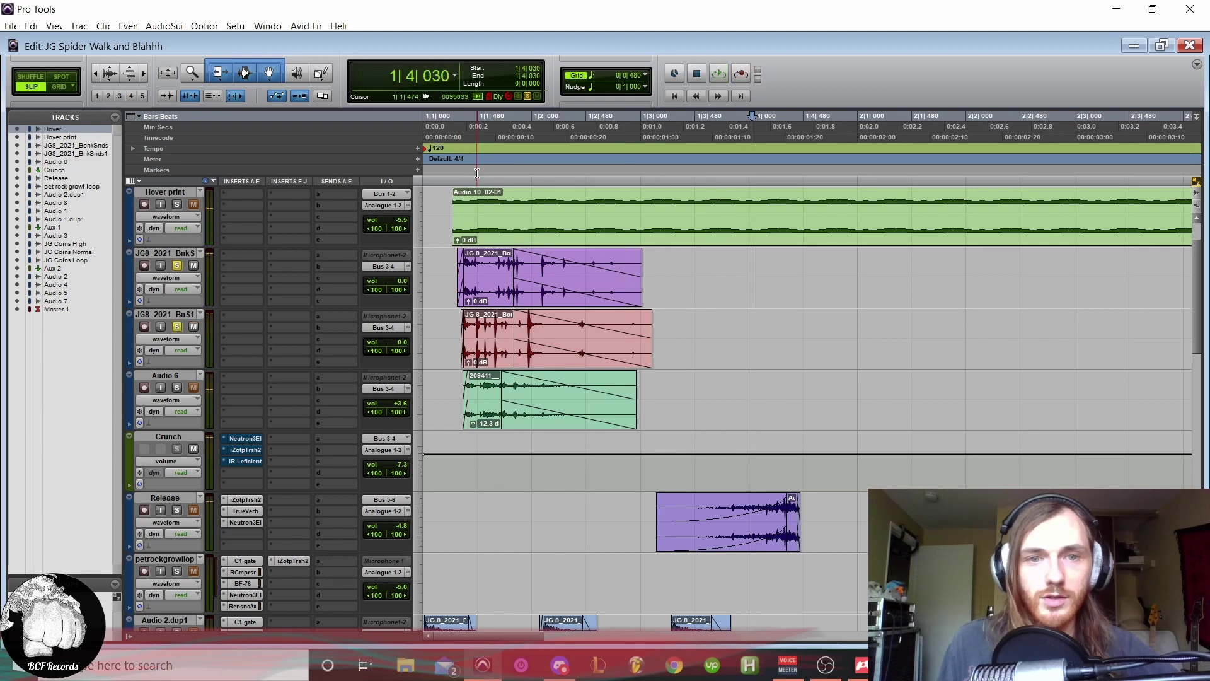
pyautogui.click(451, 167)
pyautogui.press('space')
pyautogui.press('space')
pyautogui.click(491, 337)
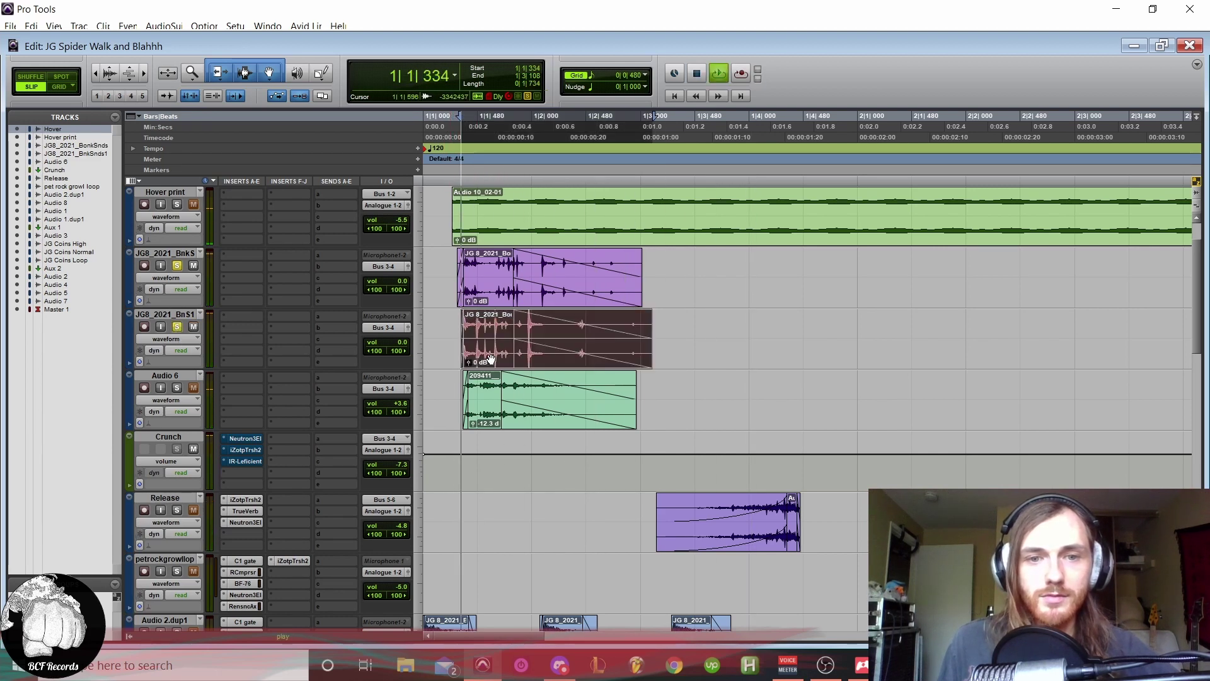
pyautogui.press('space')
pyautogui.press('space')
pyautogui.click(493, 285)
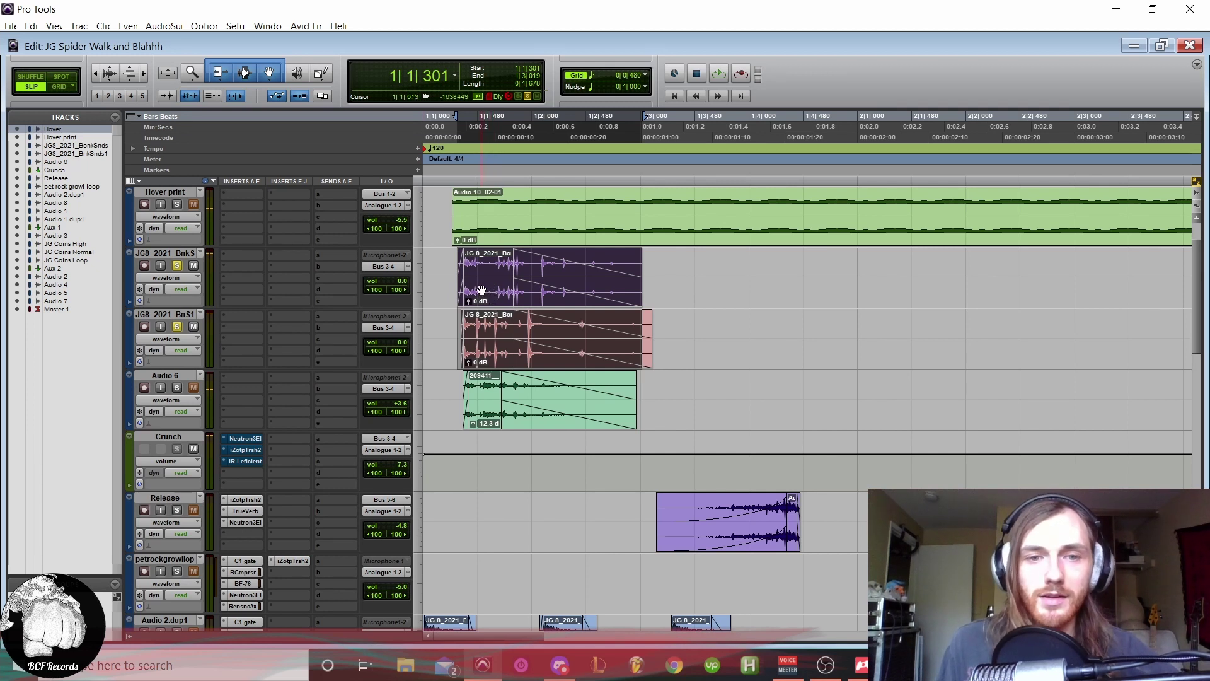
pyautogui.press('space')
pyautogui.press('space')
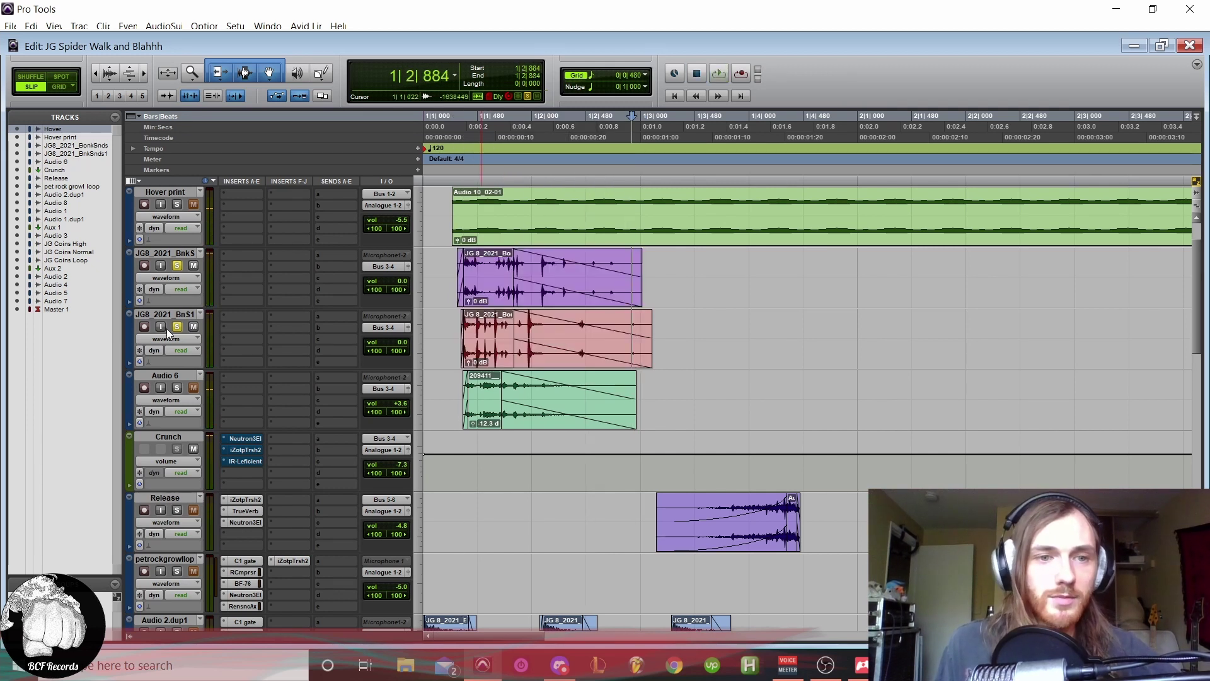
# Step: Clear the solo on both bonk tracks, solo Audio 6 and play its clip
pyautogui.click(177, 266)
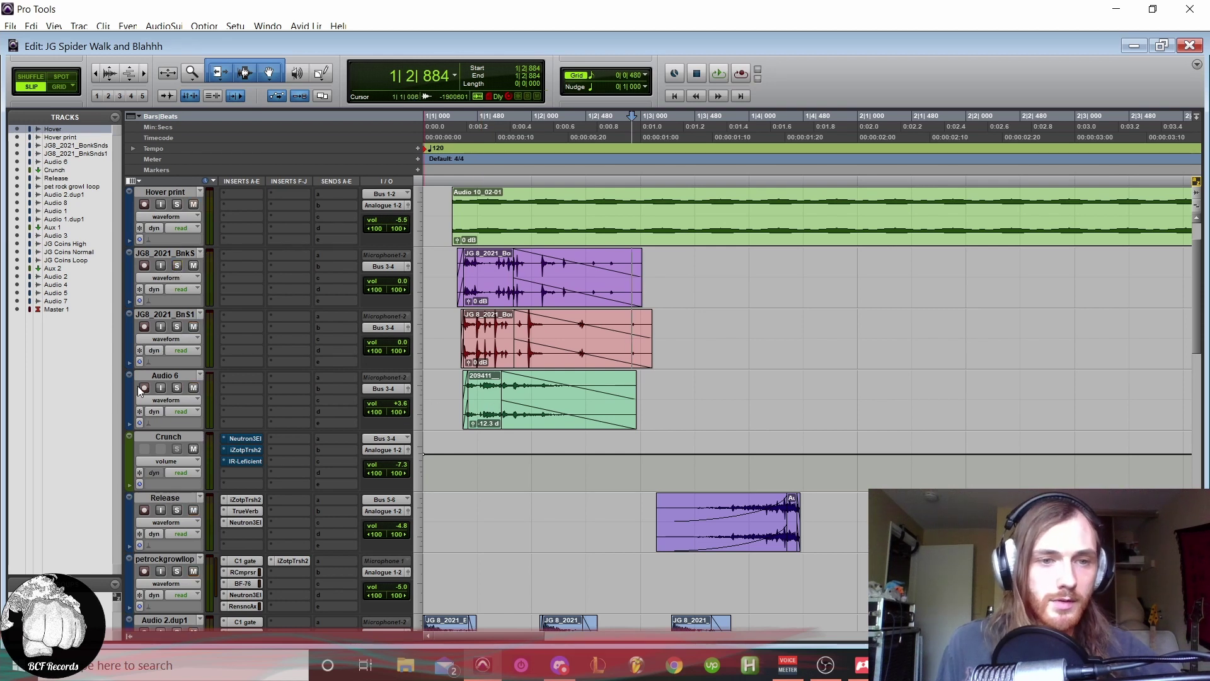
pyautogui.click(179, 388)
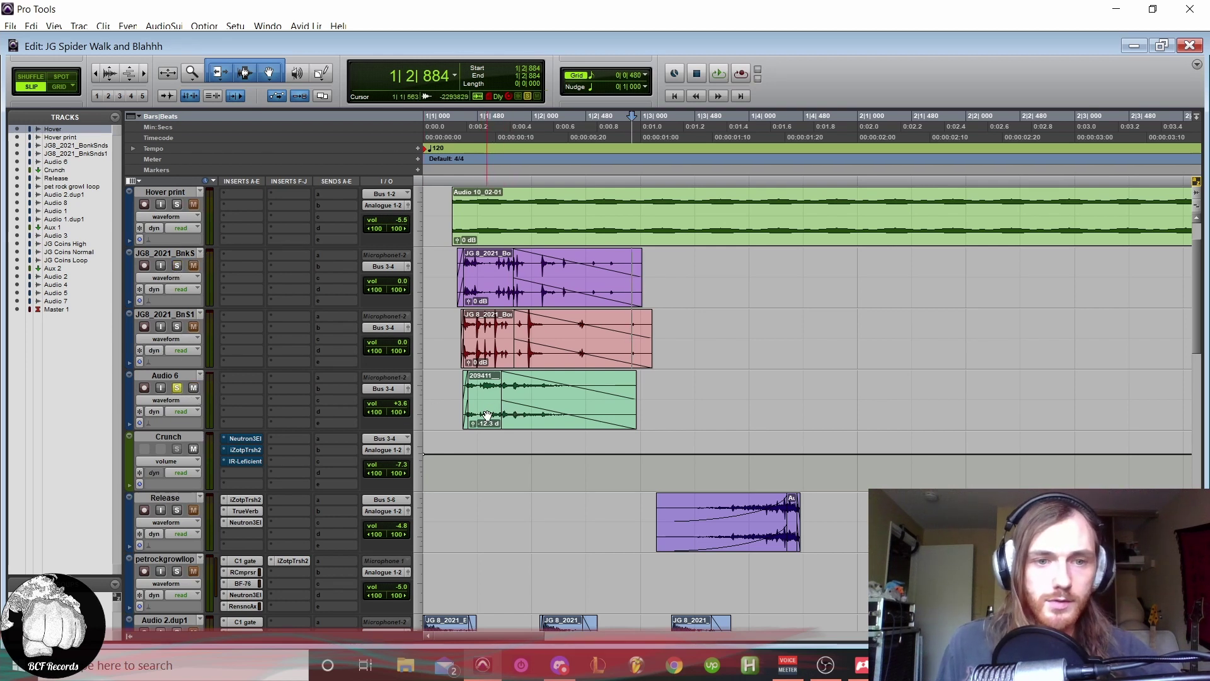
pyautogui.click(487, 415)
pyautogui.press('space')
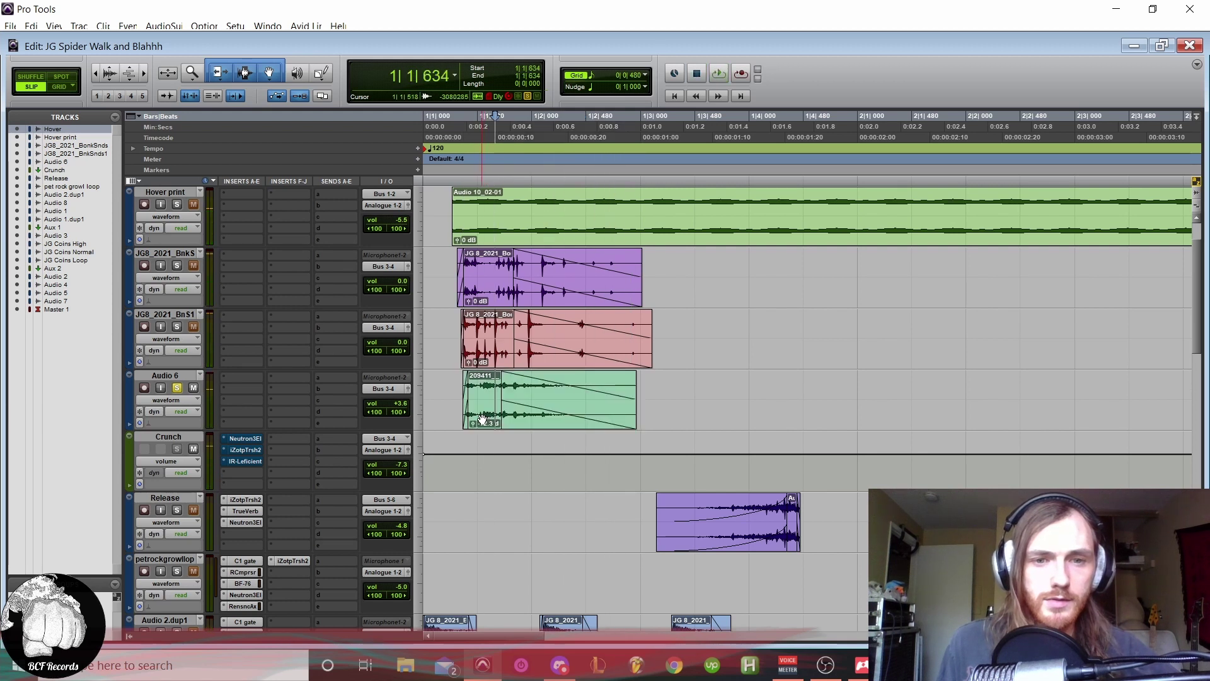
pyautogui.press('space')
pyautogui.press('space')
pyautogui.press('space')
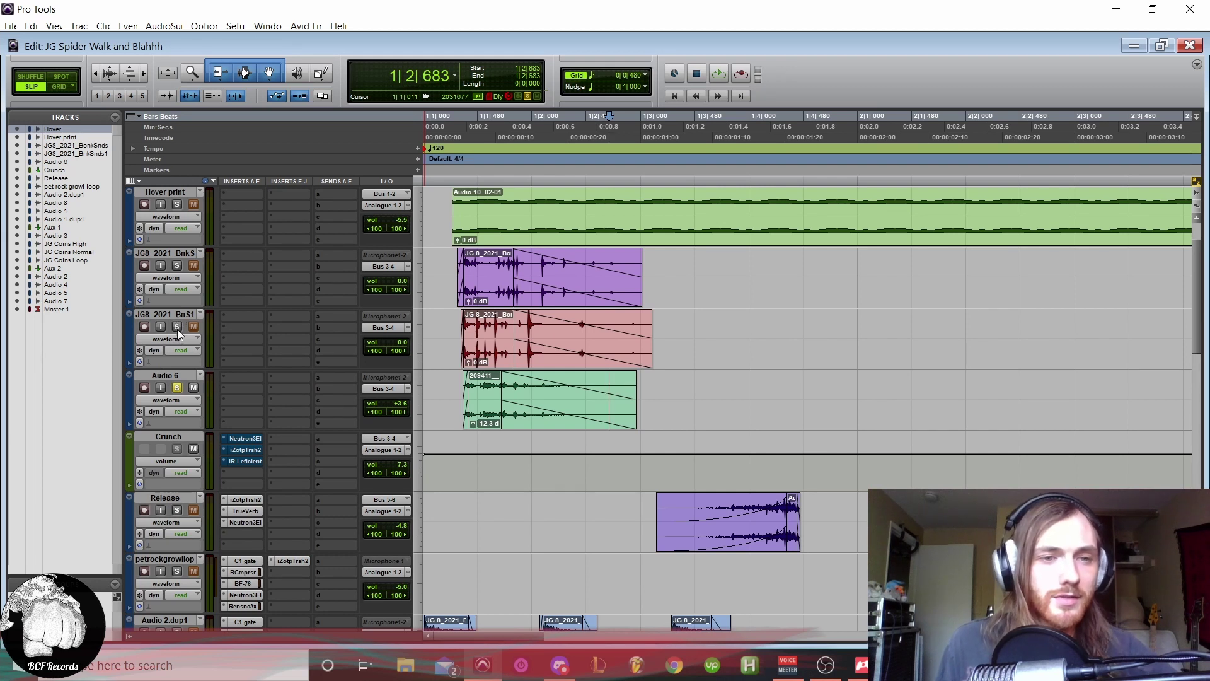
# Step: Solo both bonk tracks alongside Audio 6 and play the three layers together from the start of the JG8_2021_BonkSnds clip
pyautogui.click(178, 265)
pyautogui.click(494, 293)
pyautogui.press('space')
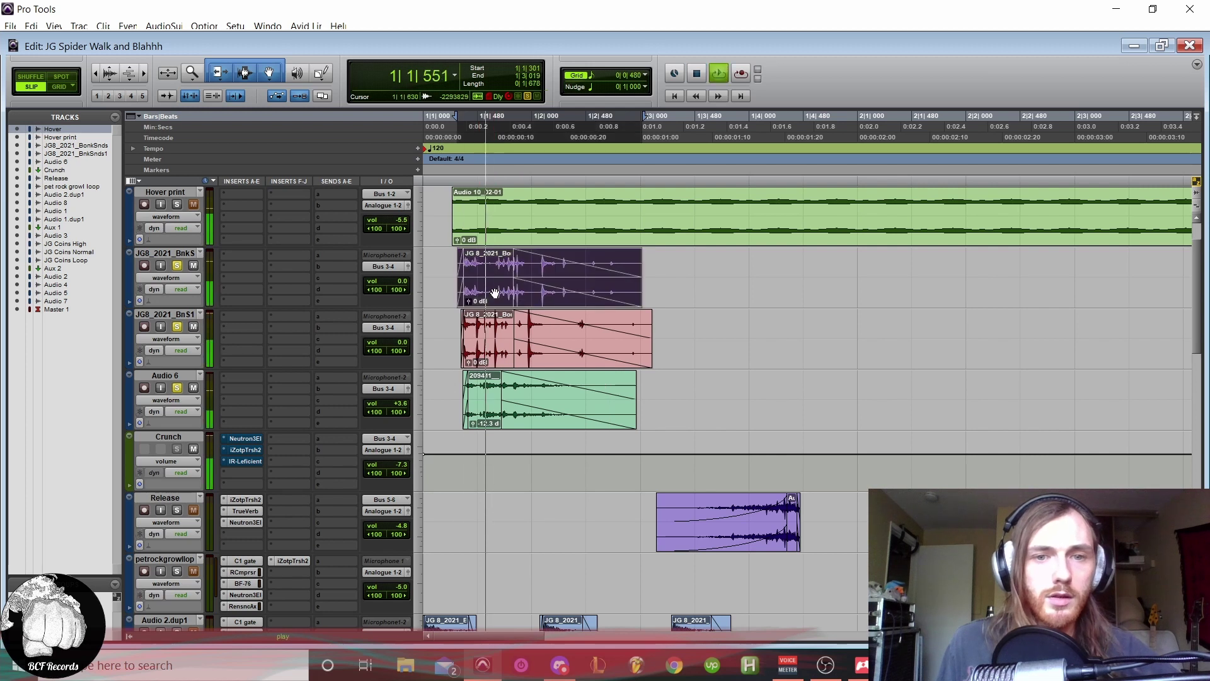
pyautogui.press('space')
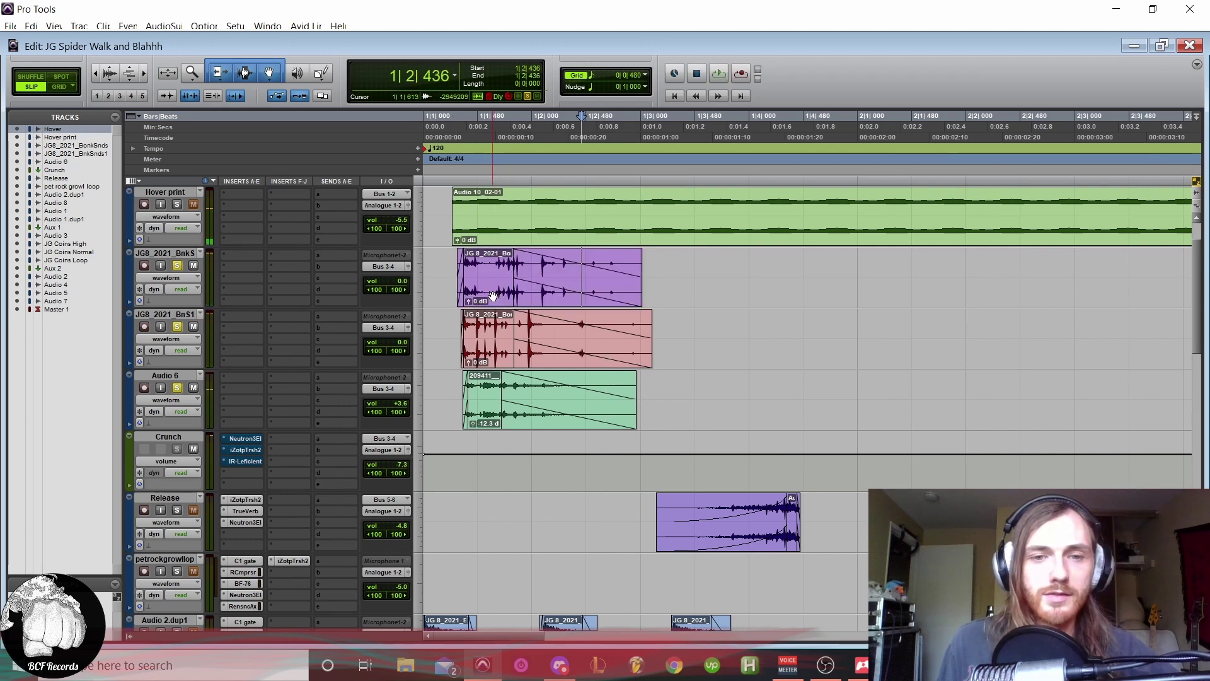
pyautogui.click(493, 296)
pyautogui.press('space')
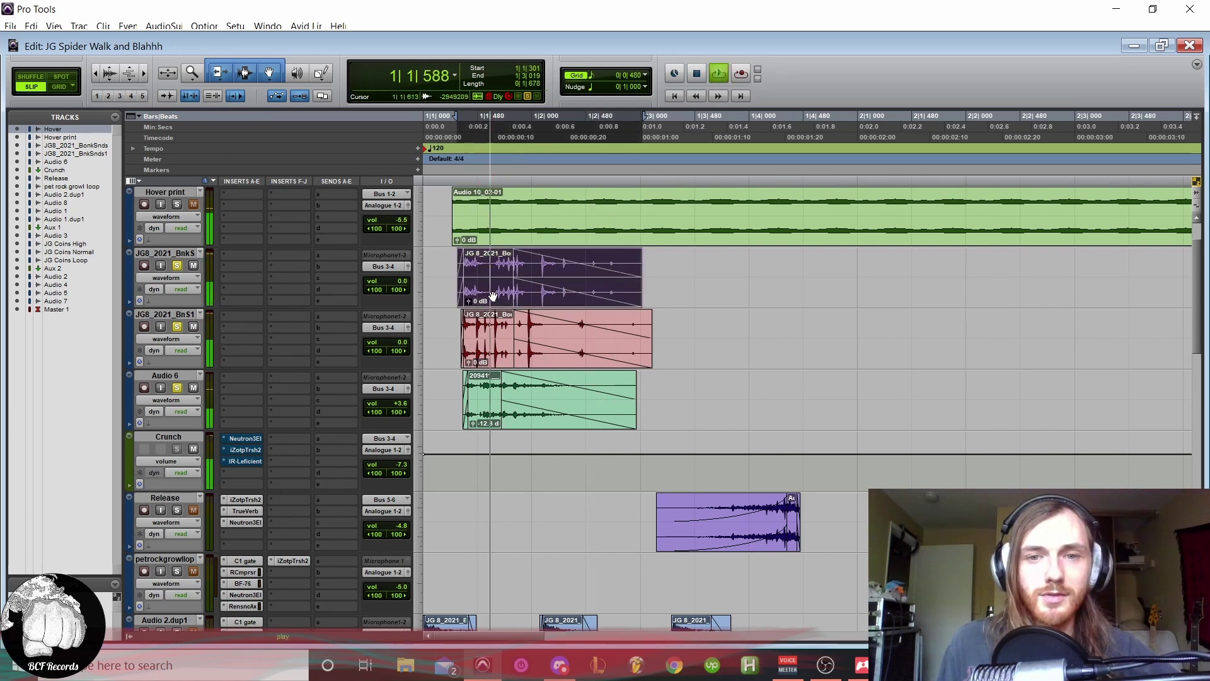
pyautogui.press('space')
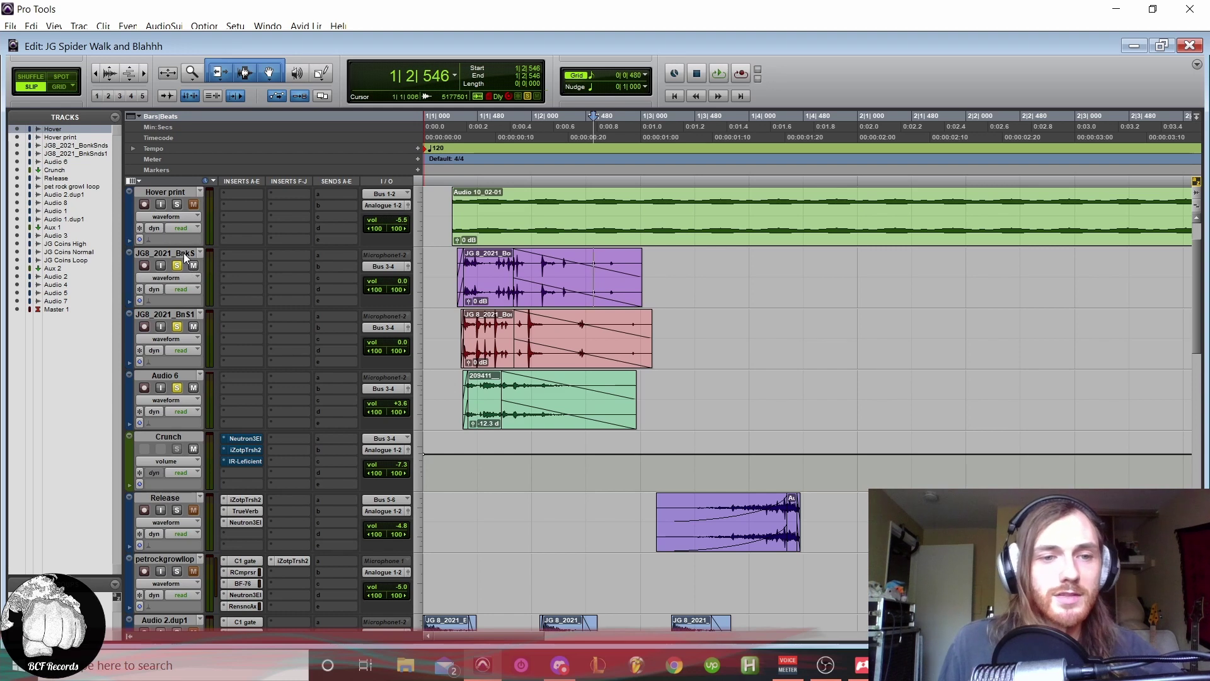
# Step: Reactivate Crunch's Neutron and IR reverb inserts, open its Neutron Equalizer and play the layers to view their spectrum
pyautogui.click(239, 437)
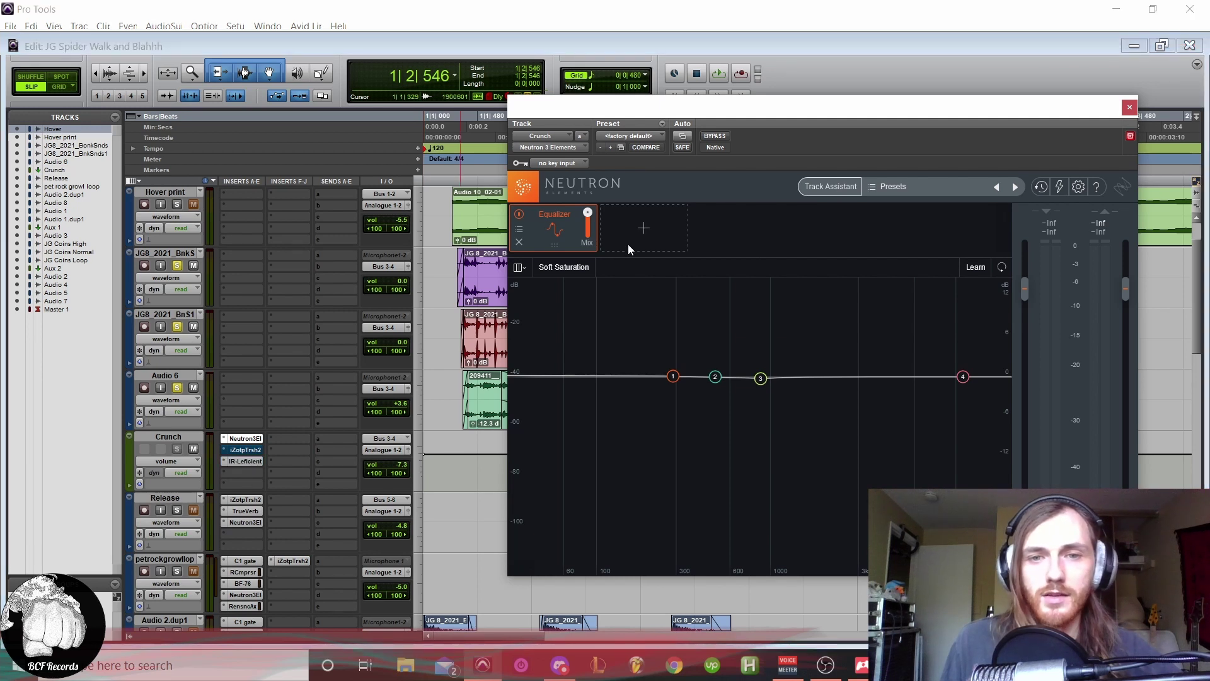
pyautogui.click(493, 293)
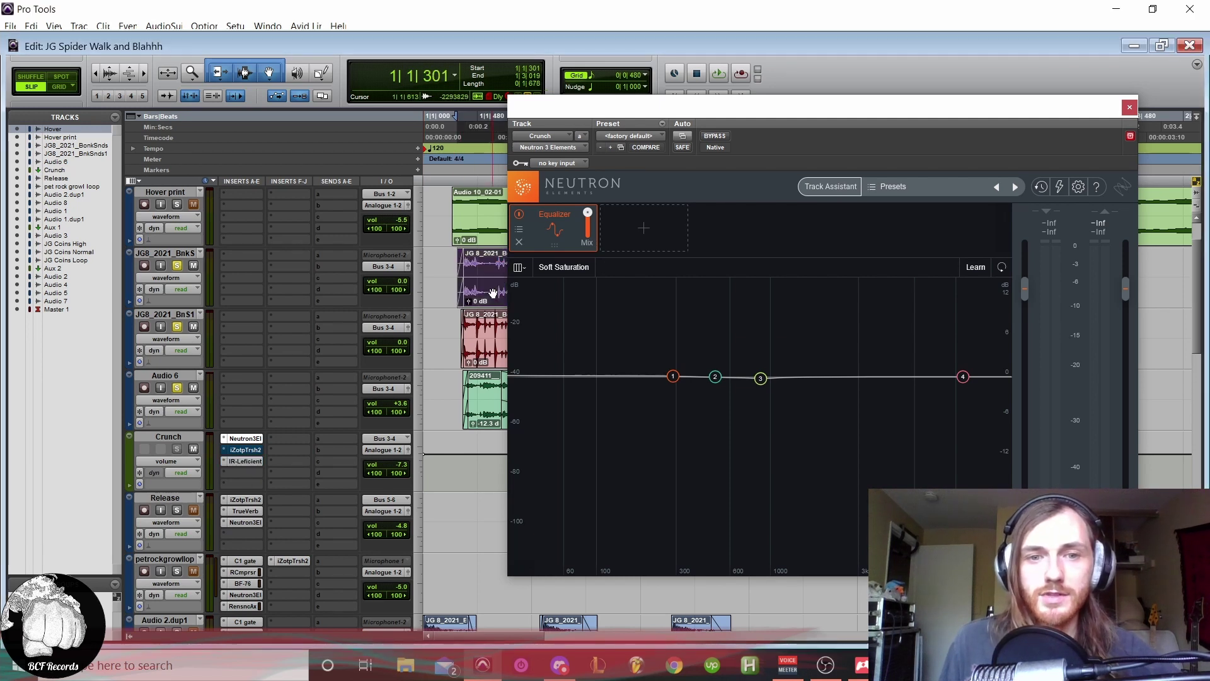
pyautogui.press('space')
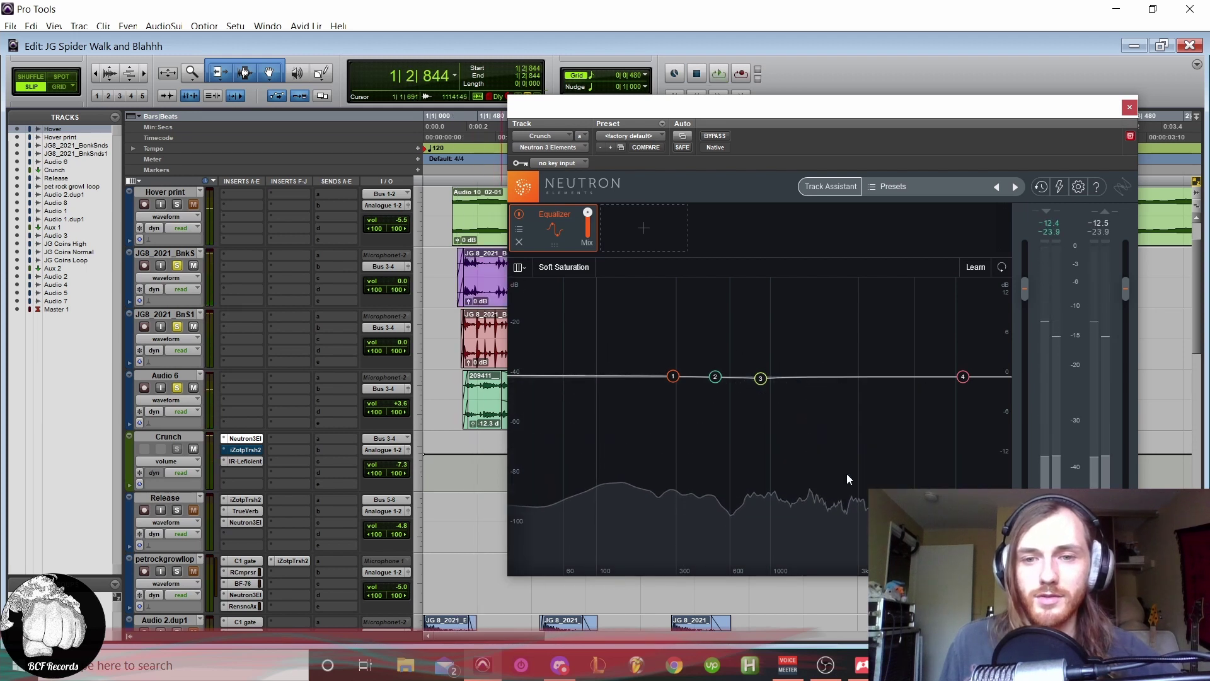
pyautogui.press('space')
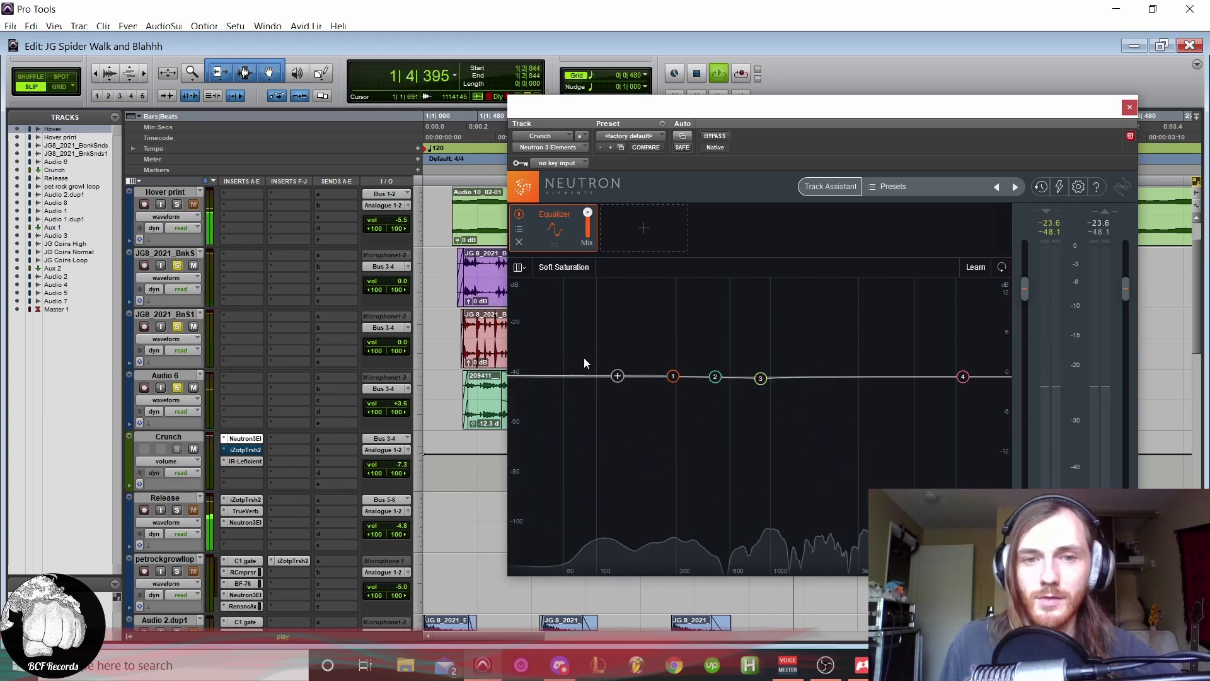
pyautogui.press('space')
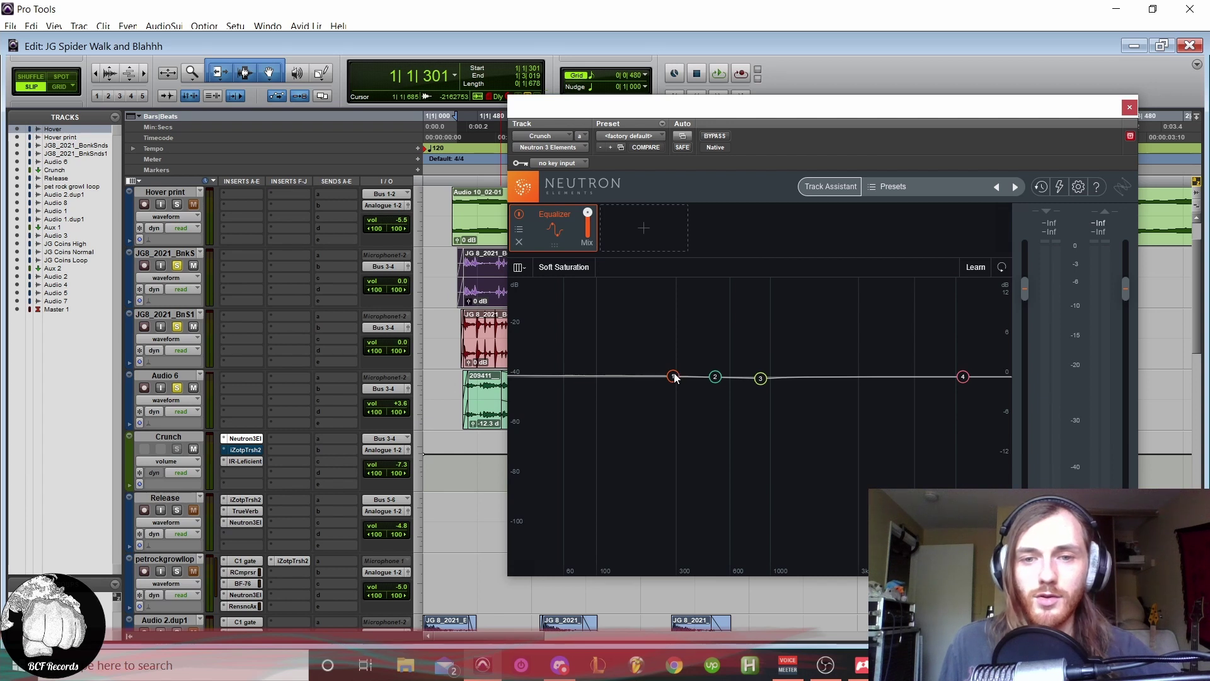
# Step: Move low-shelf band 1 in Crunch's Neutron Equalizer to 439 Hz at 0.0 dB and play the layers through it
pyautogui.press('space')
pyautogui.moveTo(674, 376); pyautogui.dragTo(703, 380)
pyautogui.press('space')
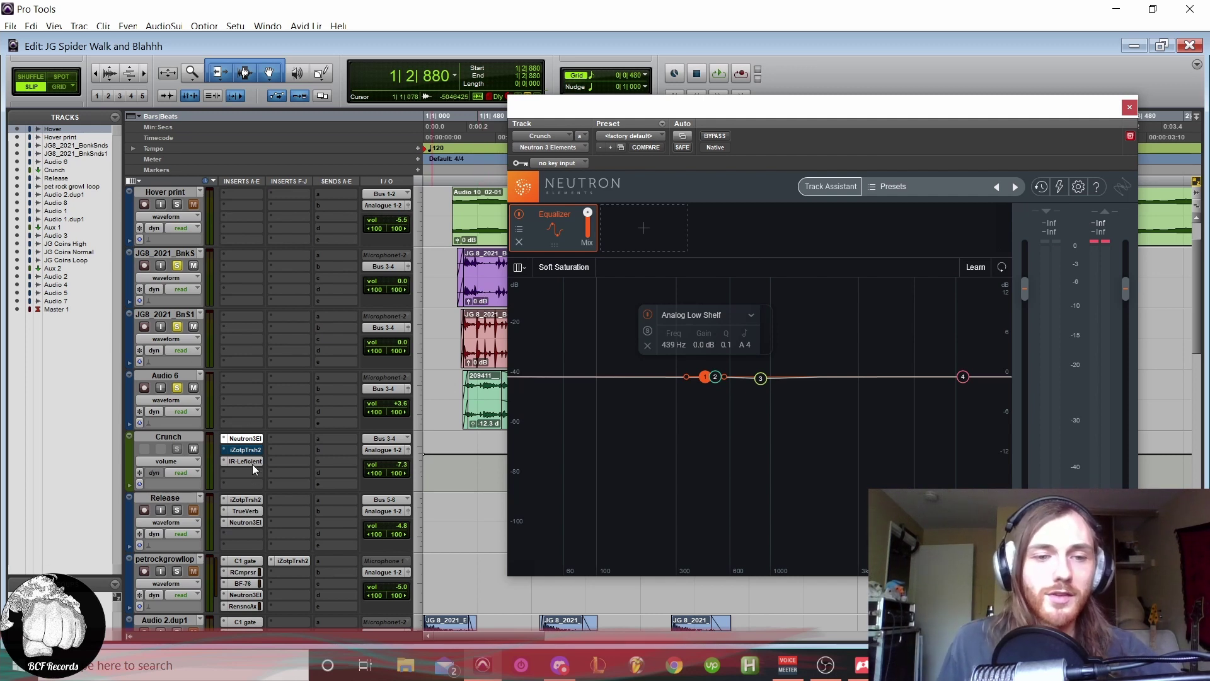
pyautogui.press('space')
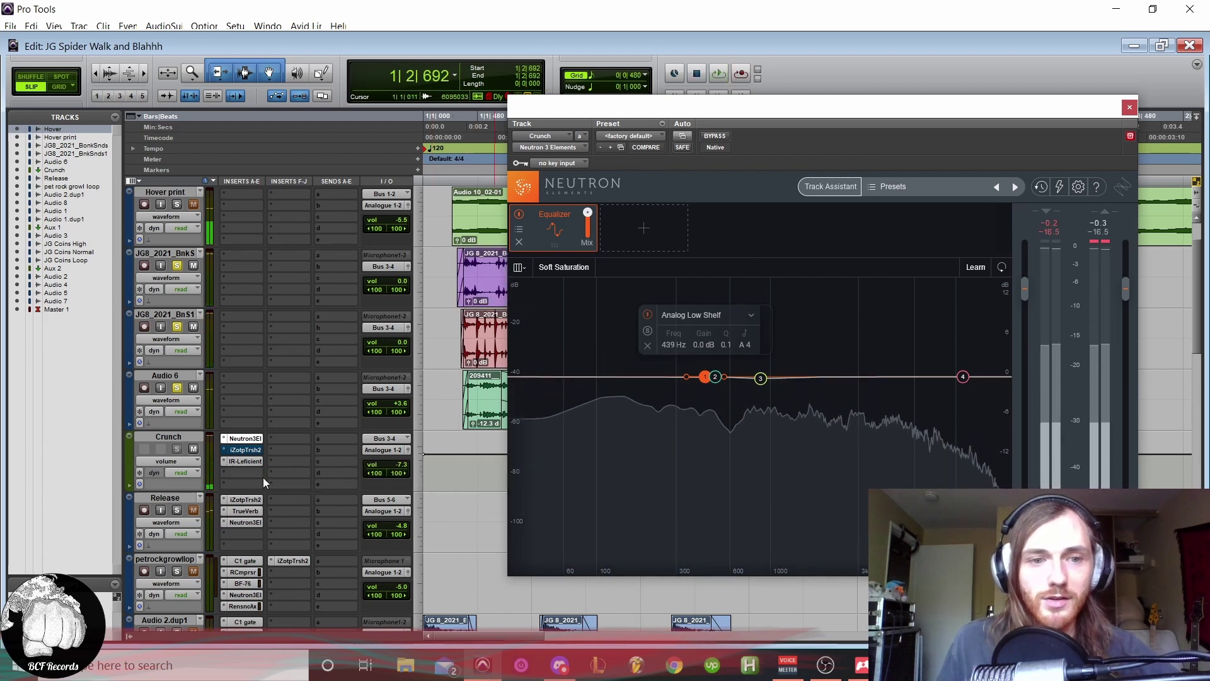
# Step: Open Crunch's IR-L reverb and play the three layers through it from the start of the bonk clip
pyautogui.click(245, 462)
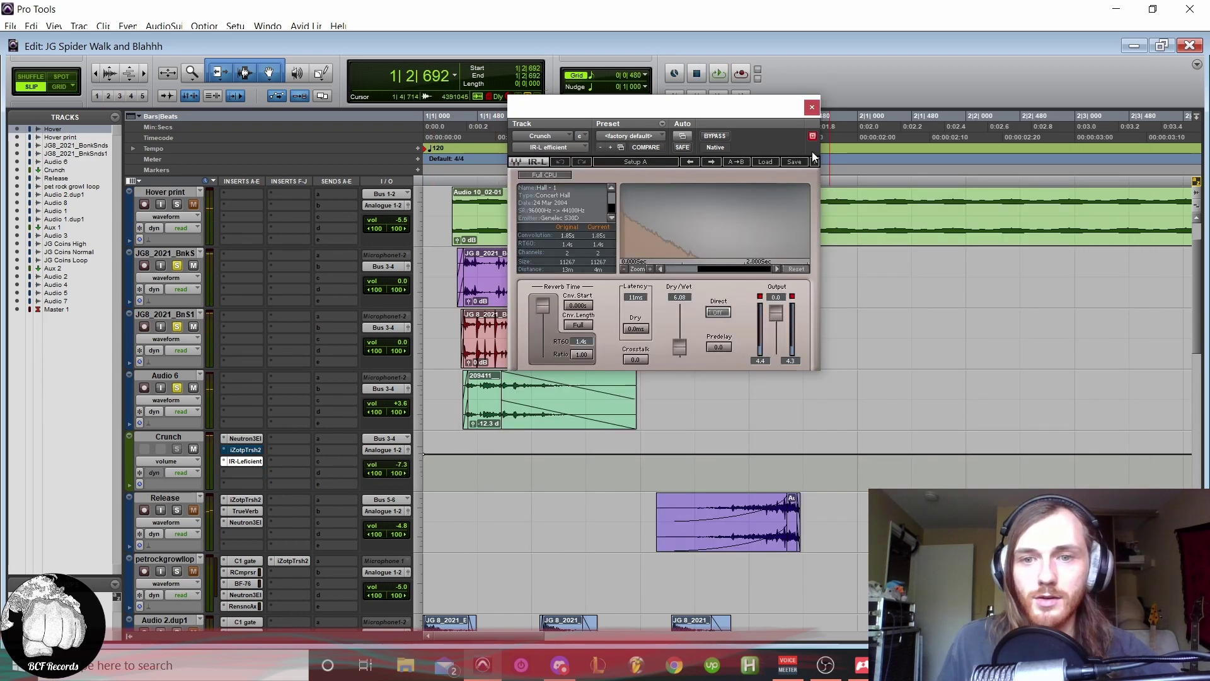
pyautogui.click(760, 297)
pyautogui.press('space')
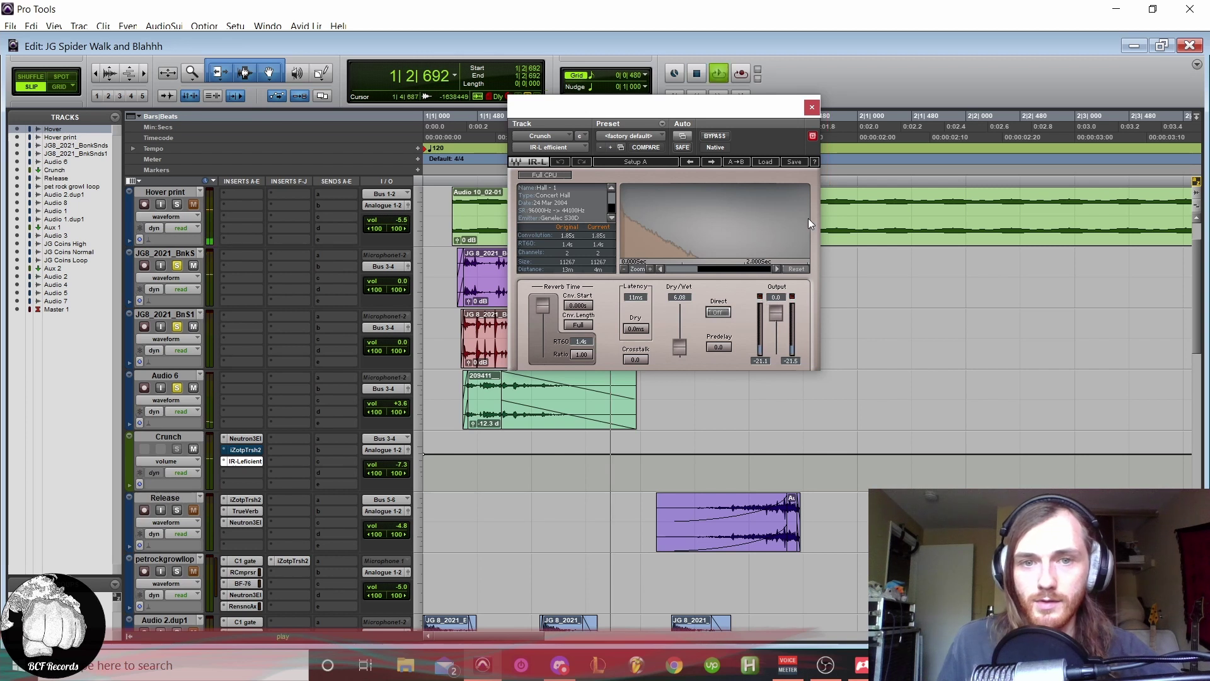
pyautogui.click(474, 360)
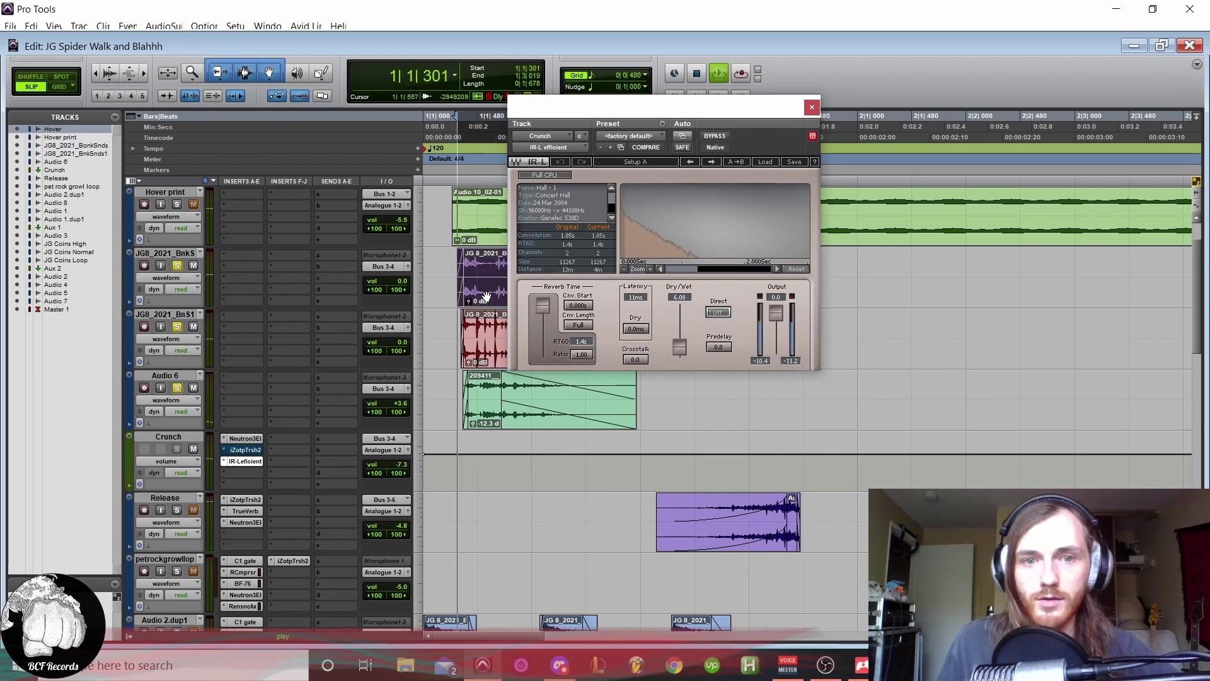
pyautogui.press('space')
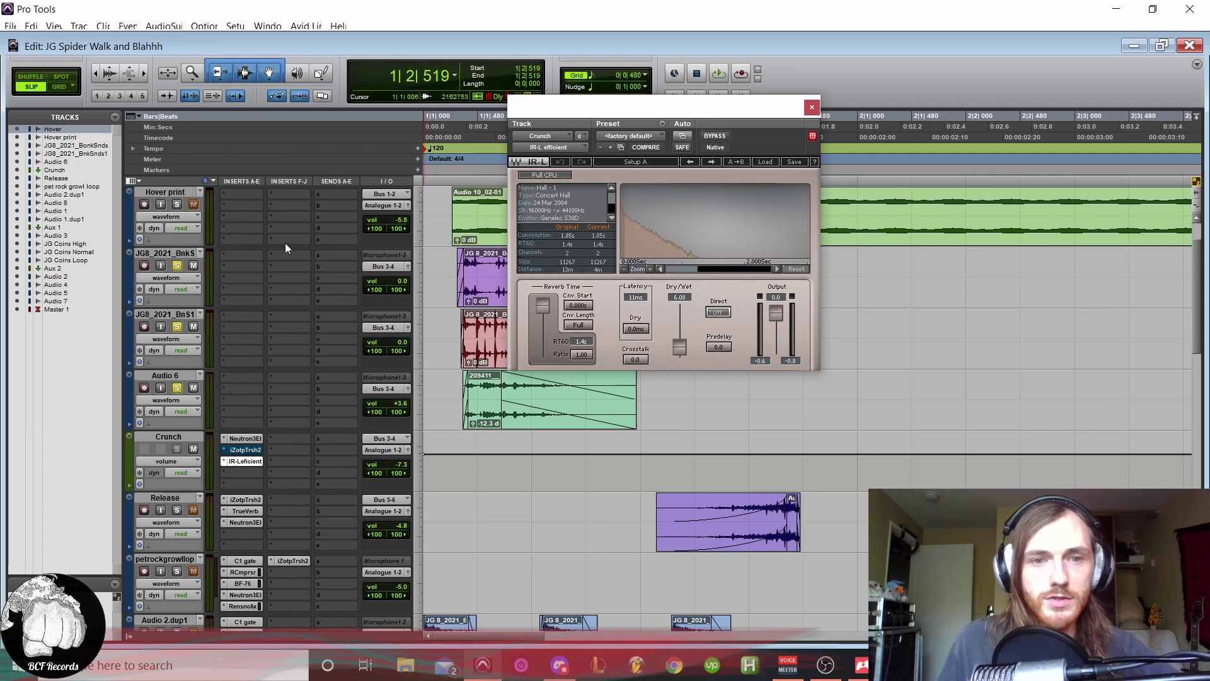
# Step: Select both bonk tracks and Audio 6, and play the layers again with the reverb window closed
pyautogui.click(169, 255)
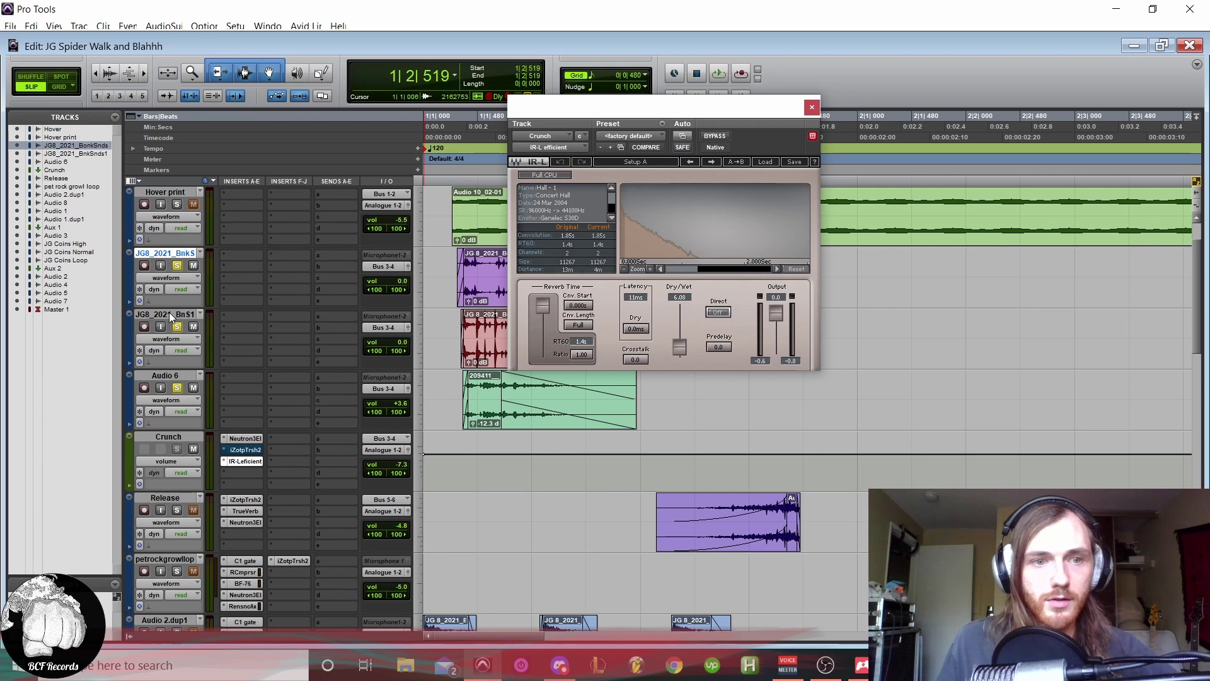
pyautogui.keyDown('shift'); pyautogui.click(171, 314); pyautogui.keyUp('shift')
pyautogui.keyDown('shift'); pyautogui.click(174, 378); pyautogui.keyUp('shift')
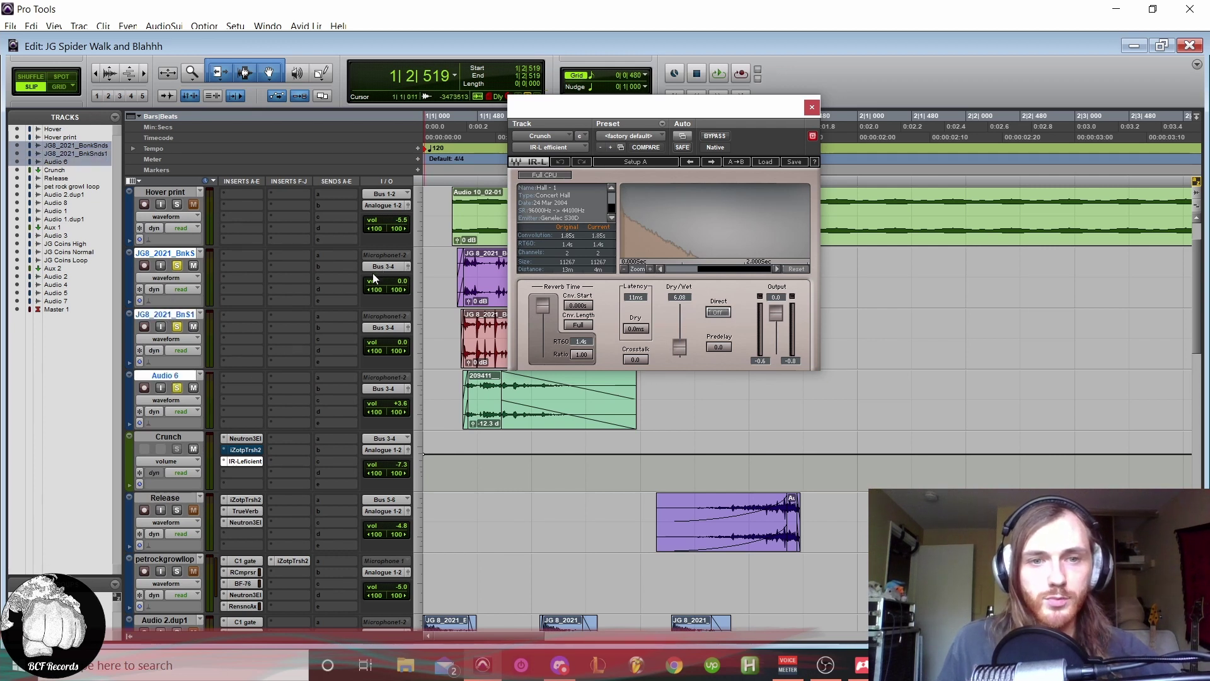
pyautogui.click(248, 462)
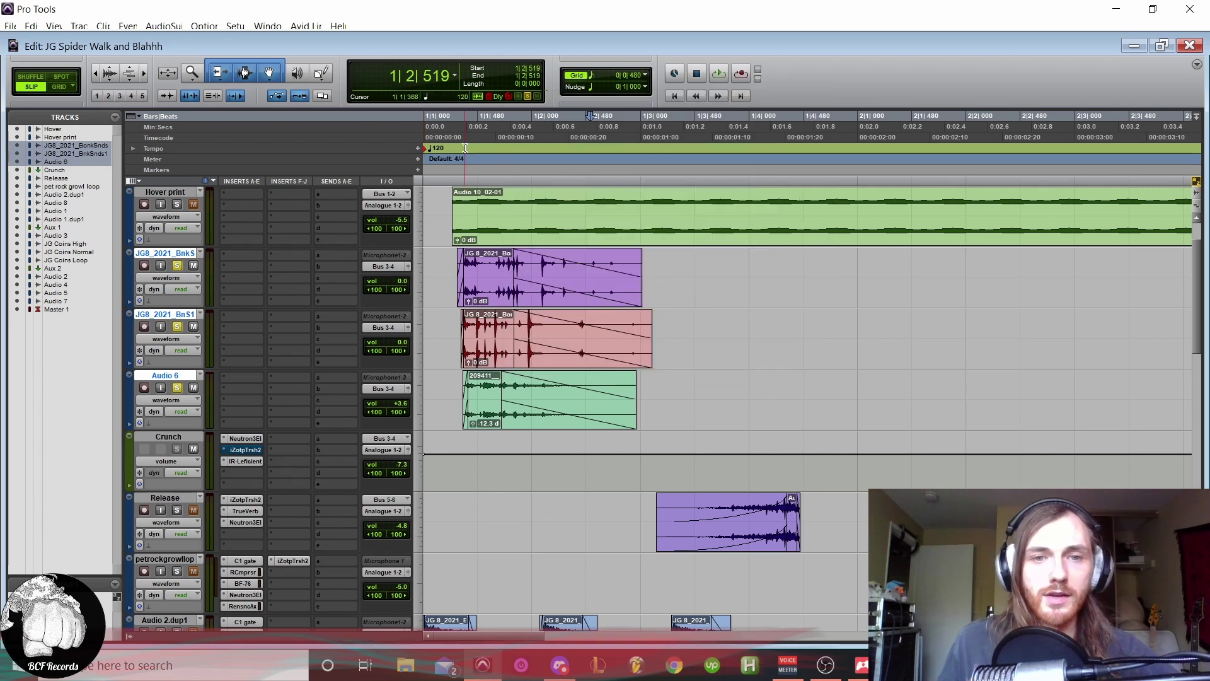
pyautogui.click(460, 169)
pyautogui.press('space')
pyautogui.press('space')
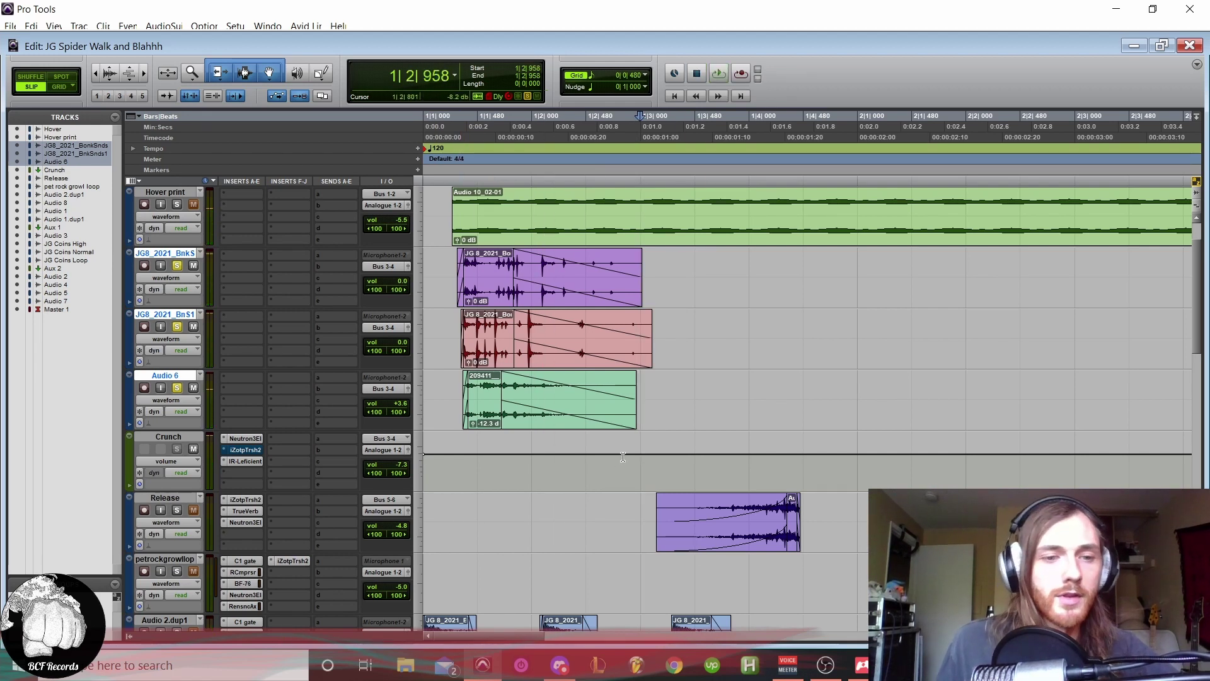
# Step: Solo Audio 6 alongside the bonk tracks again and take Crunch's iZotope Trash 2 out of bypass
pyautogui.scroll(-2, 162, 382)
pyautogui.scroll(2, 162, 382)
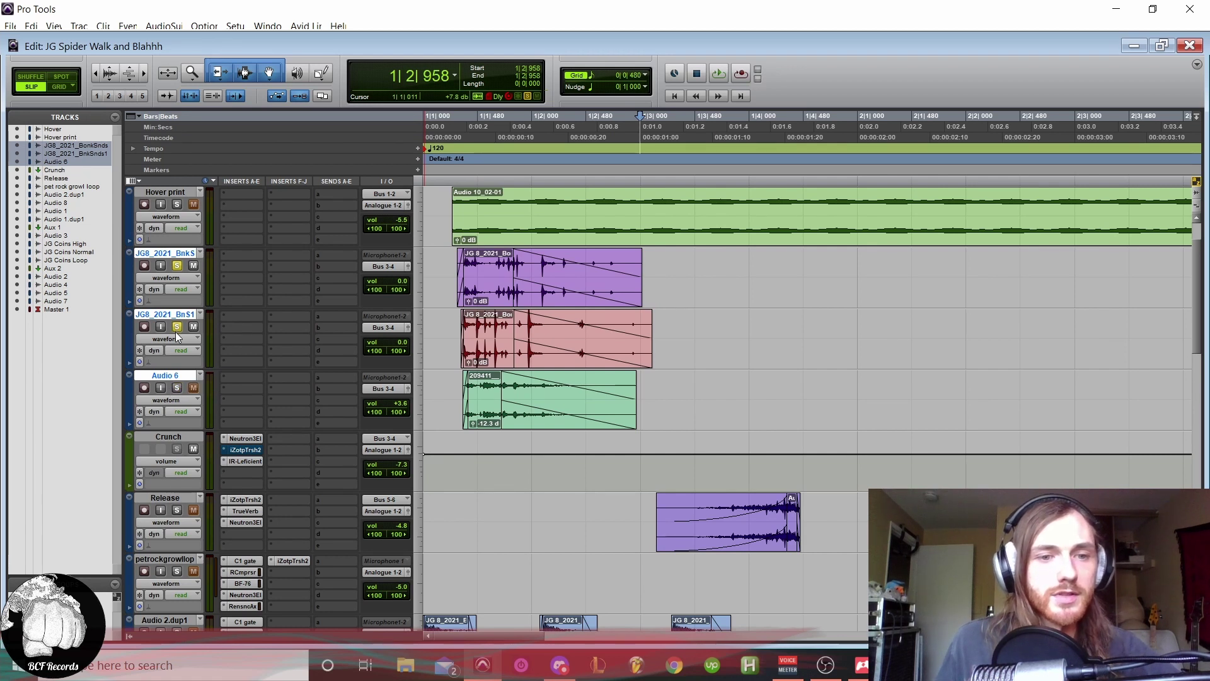
pyautogui.click(177, 387)
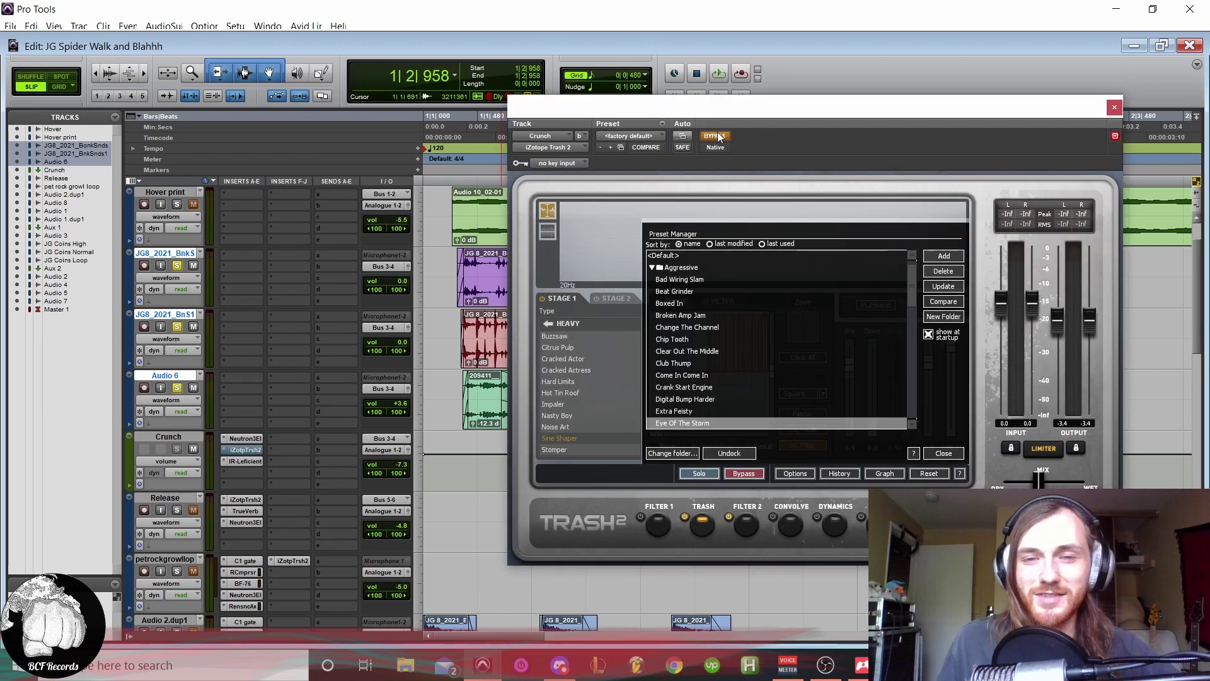
pyautogui.click(716, 136)
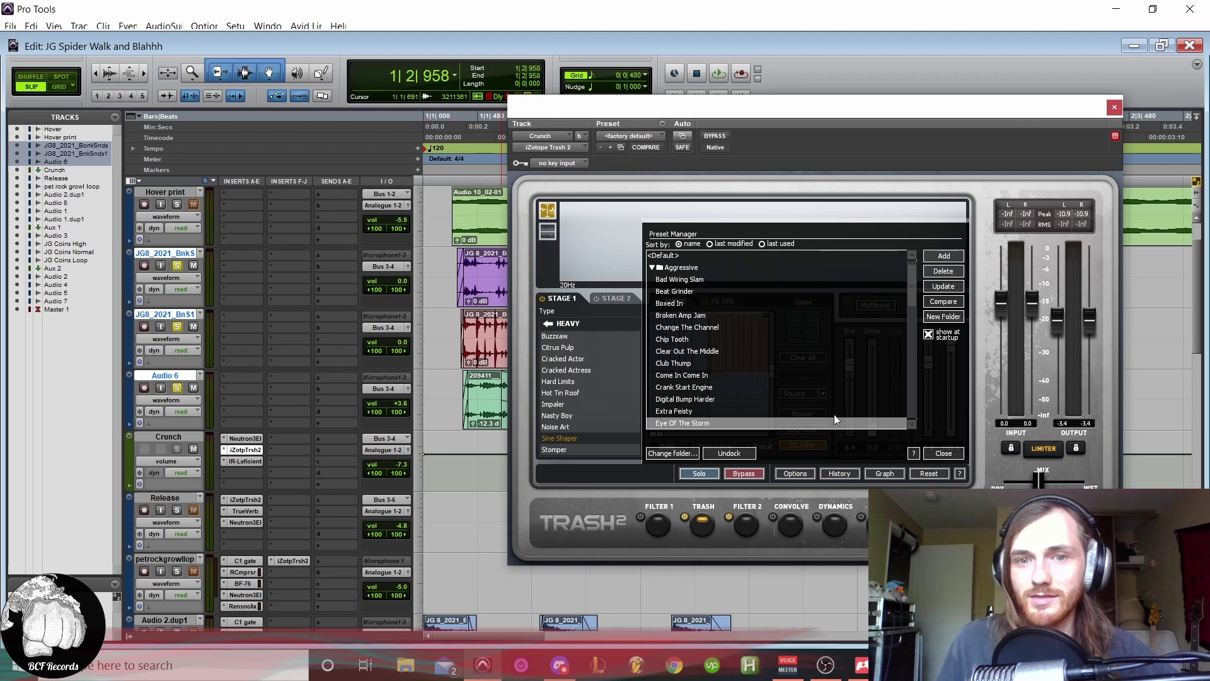
pyautogui.click(1114, 108)
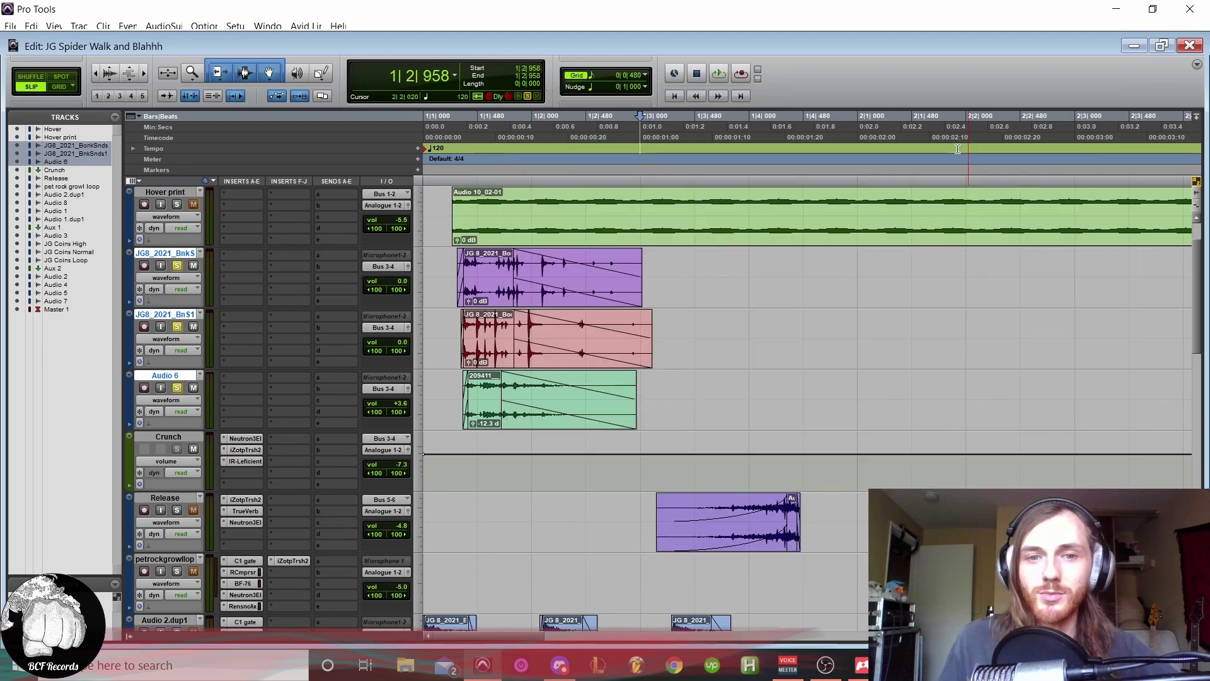
# Step: Play the three soloed layers repeatedly through Crunch with Trash 2 active
pyautogui.click(481, 294)
pyautogui.press('space')
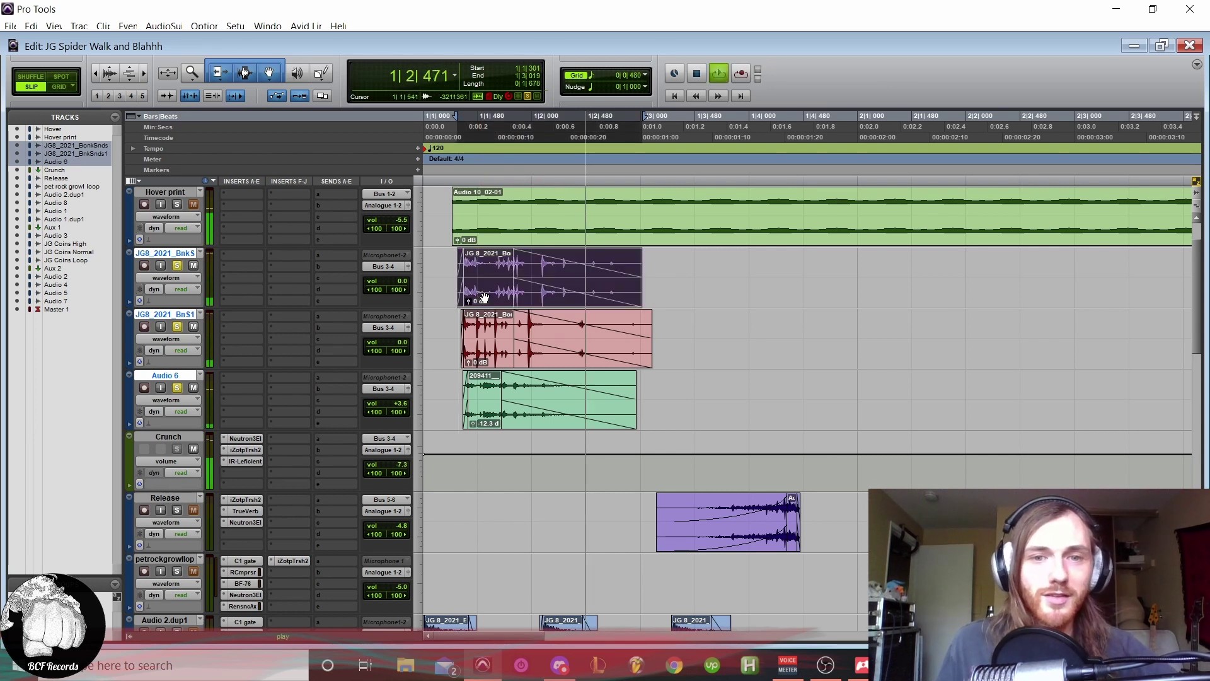
pyautogui.click(453, 160)
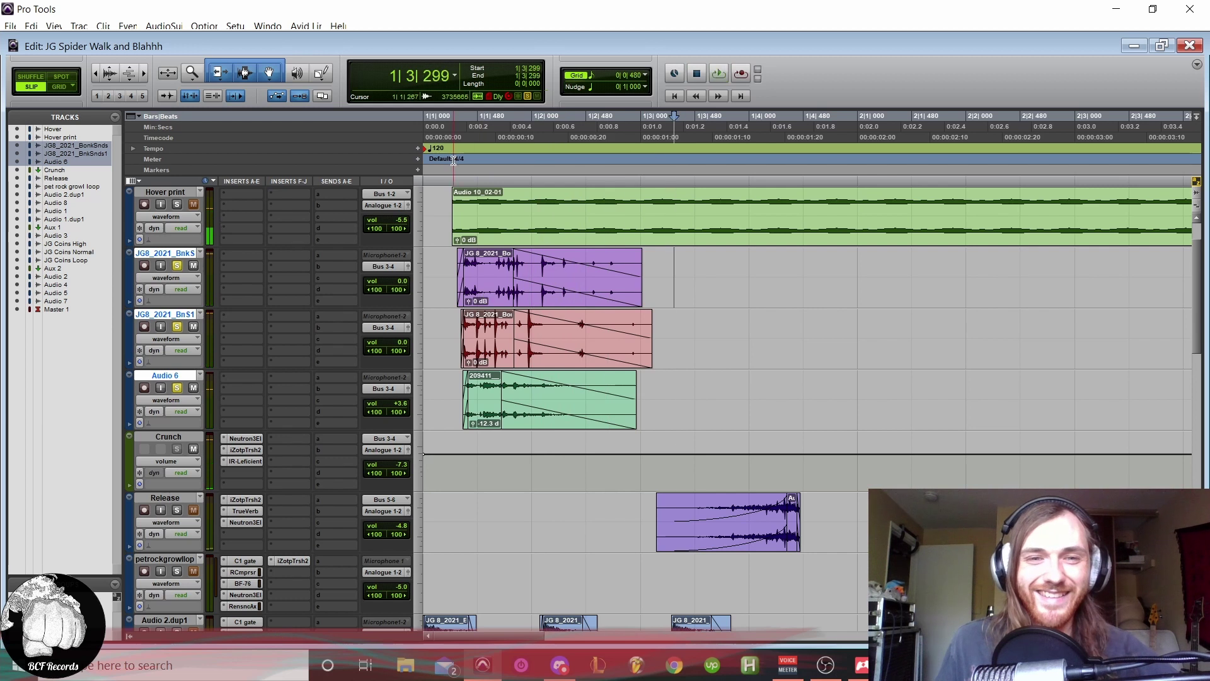
pyautogui.press('space')
pyautogui.press('space')
pyautogui.press('space')
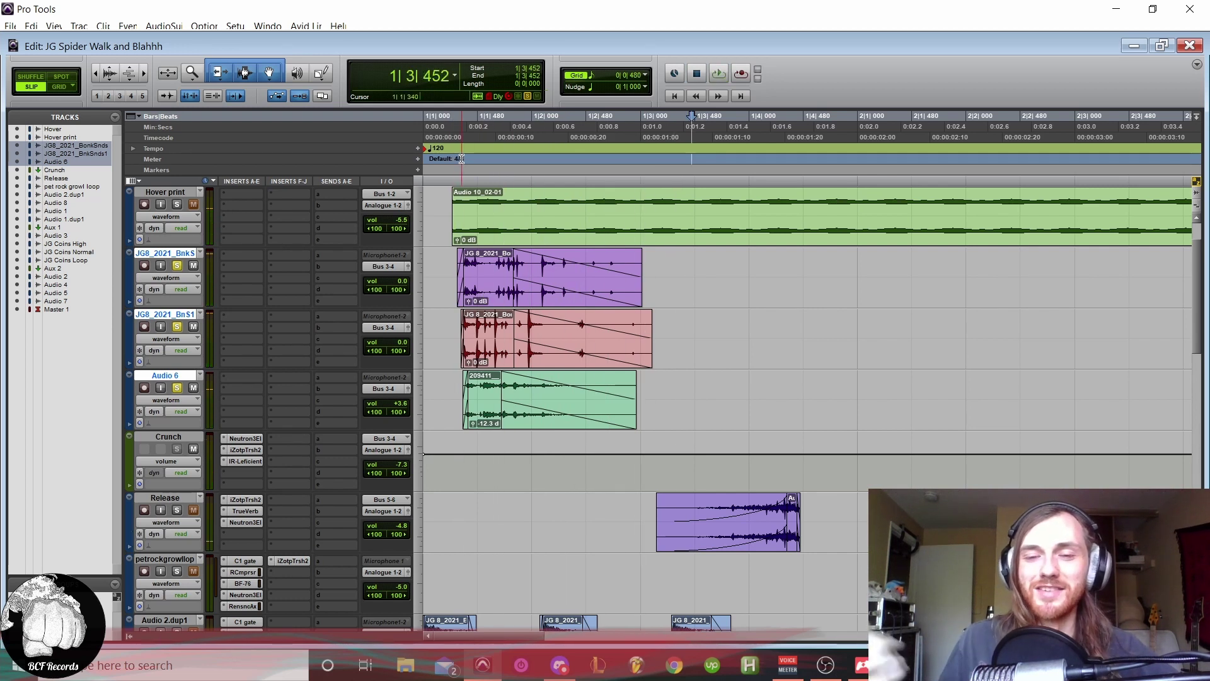
pyautogui.press('space')
pyautogui.press('space')
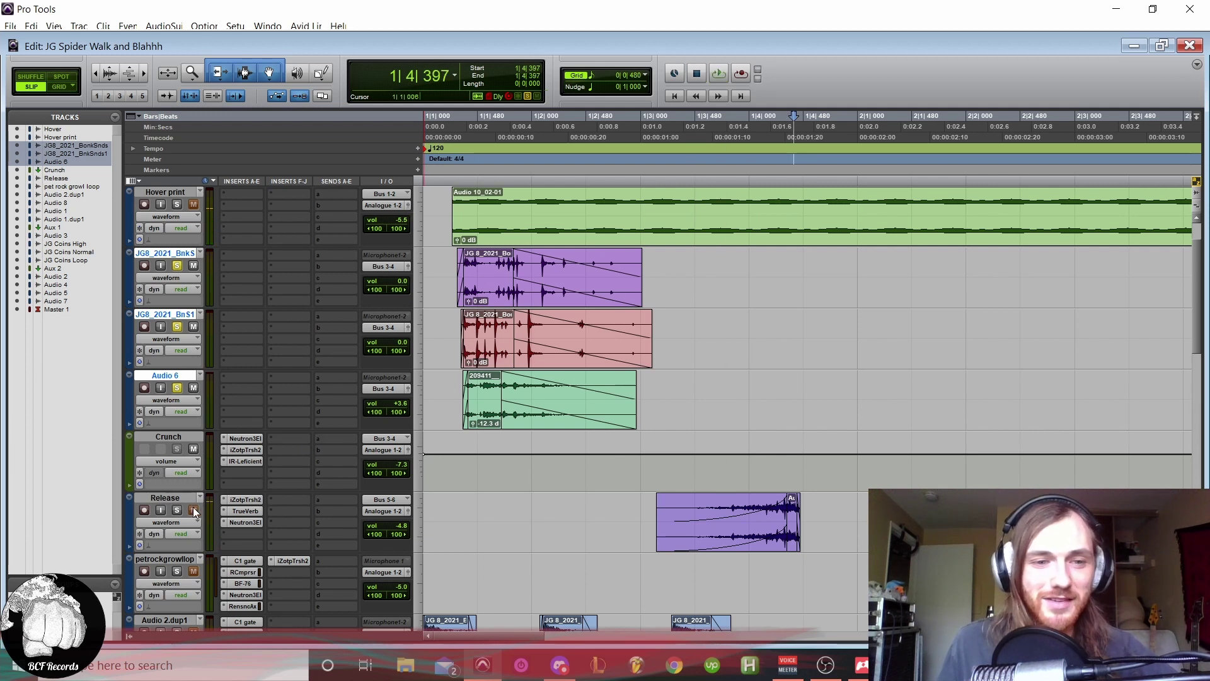
# Step: Replace the solo on the three crunch layers with a solo on the Release track and play its clip
pyautogui.click(177, 265)
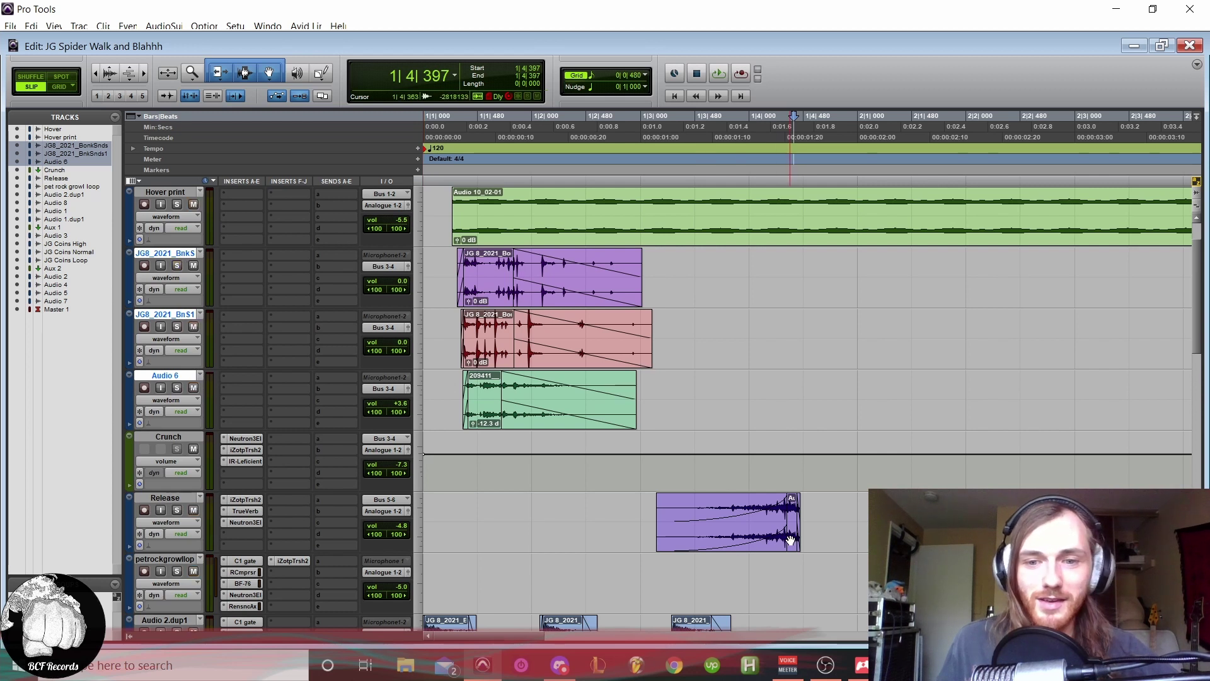
pyautogui.click(177, 510)
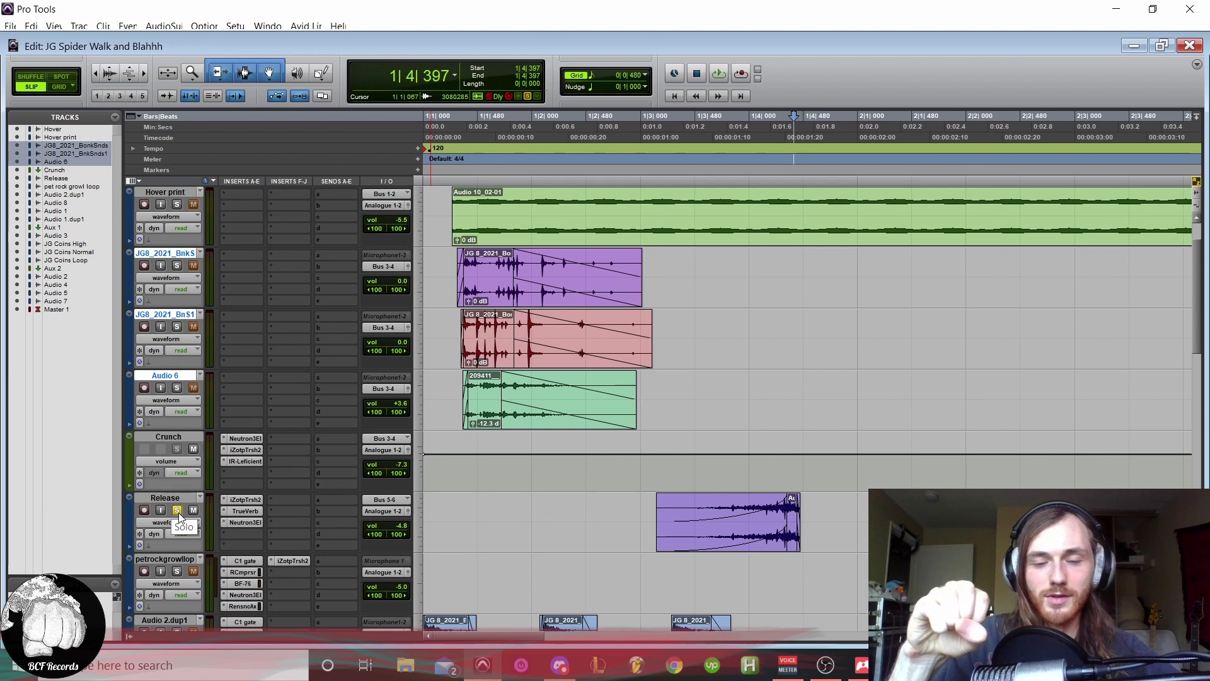
pyautogui.click(787, 536)
pyautogui.press('space')
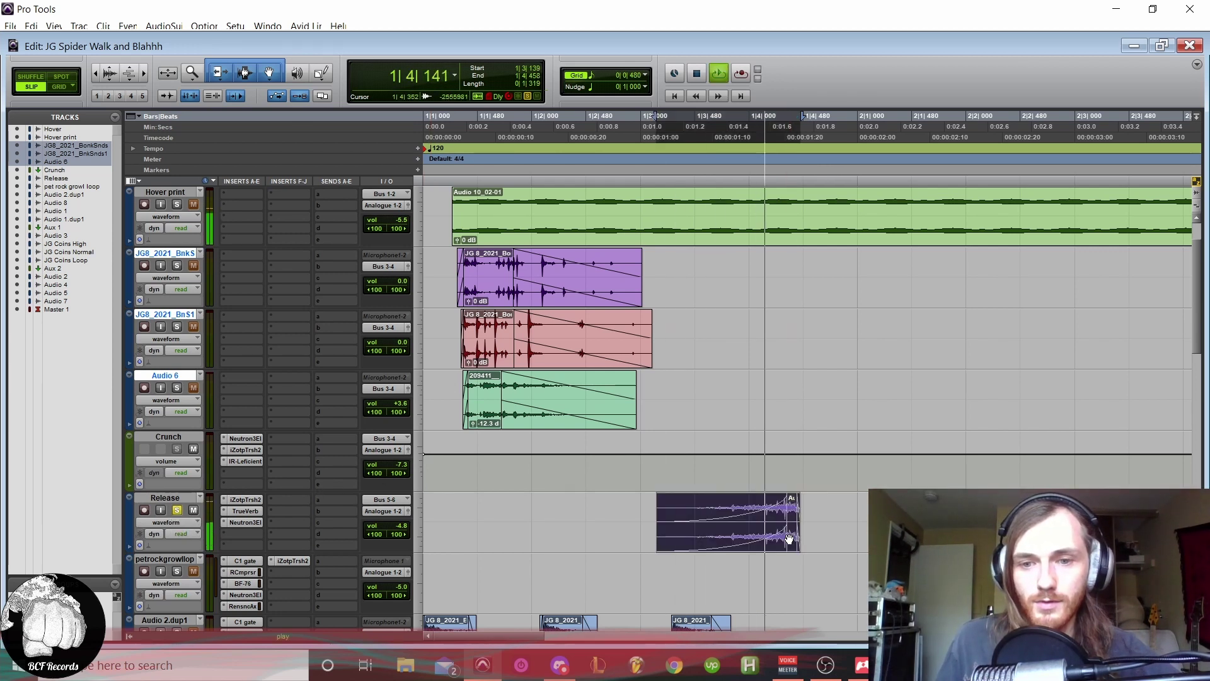
pyautogui.press('space')
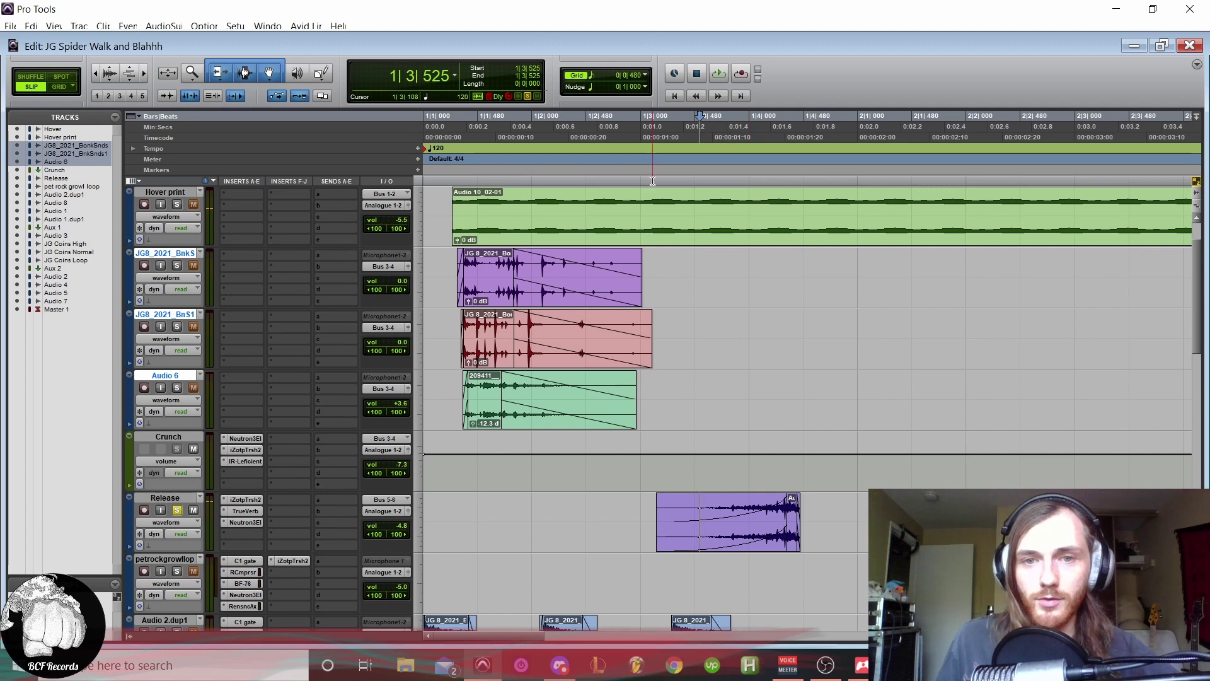
# Step: Replay the Release sound several times, starting playback just before its clip
pyautogui.press('space')
pyautogui.press('space')
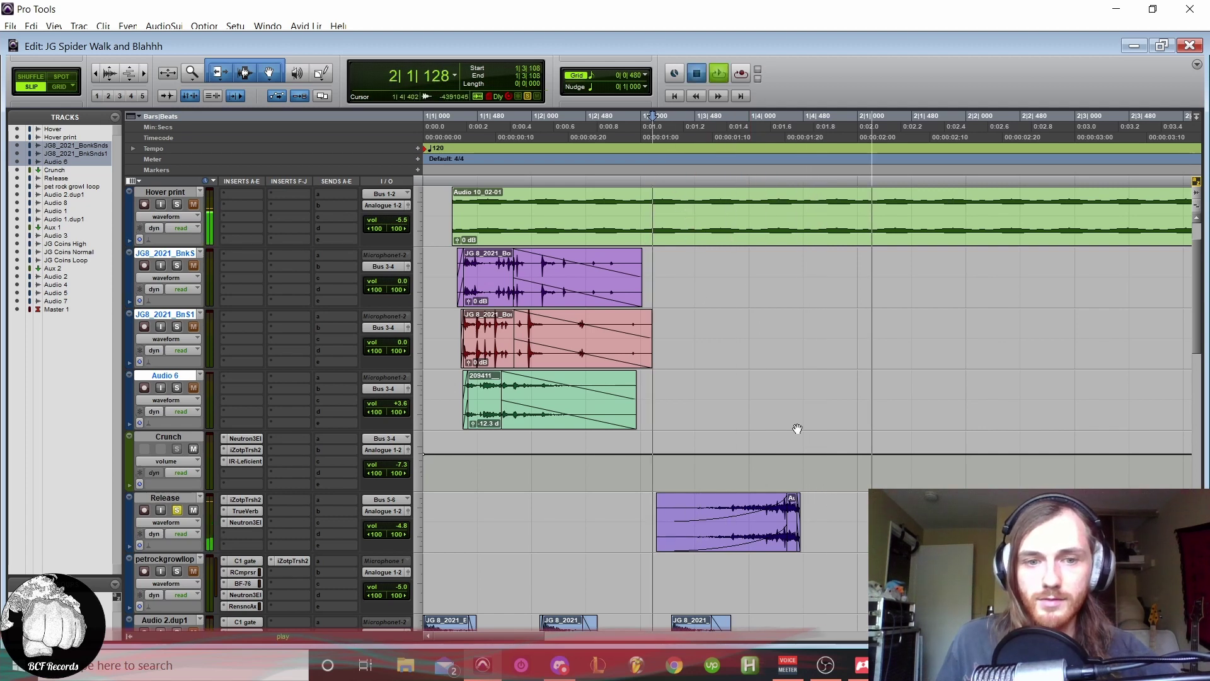
pyautogui.hotkey('ctrl', ']')
pyautogui.hotkey('ctrl', ']')
pyautogui.hotkey('ctrl', '[')
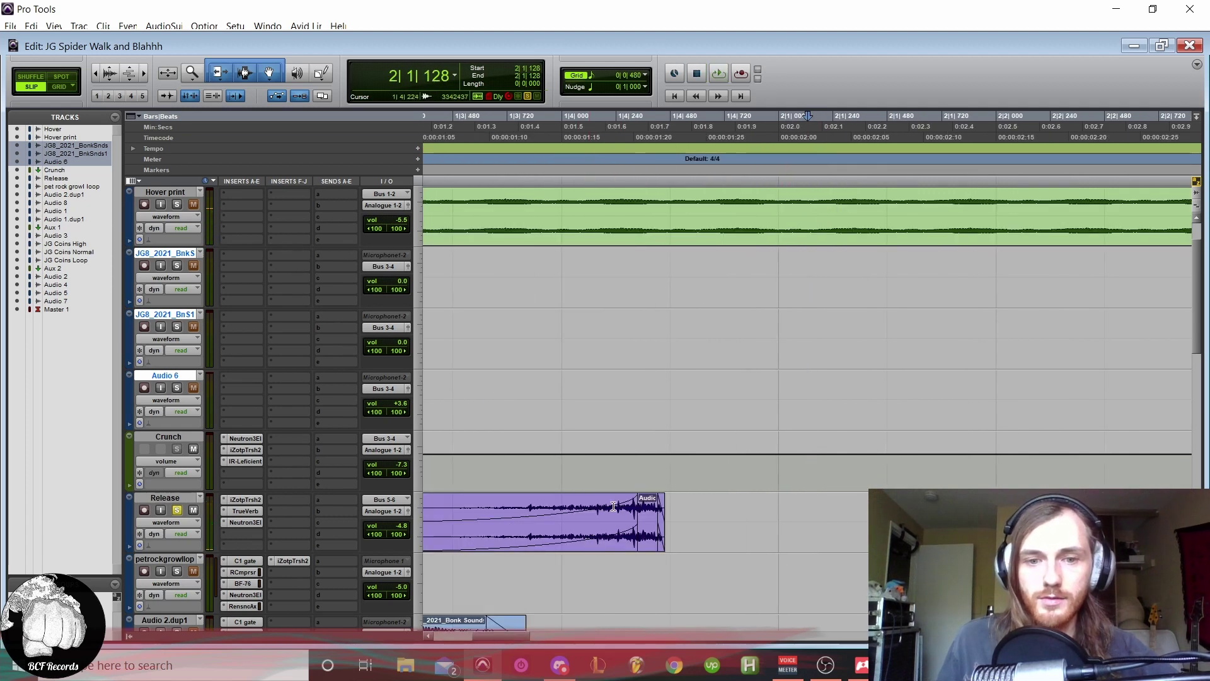
pyautogui.click(654, 537)
pyautogui.hotkey('ctrl', '[')
pyautogui.hotkey('ctrl', '[')
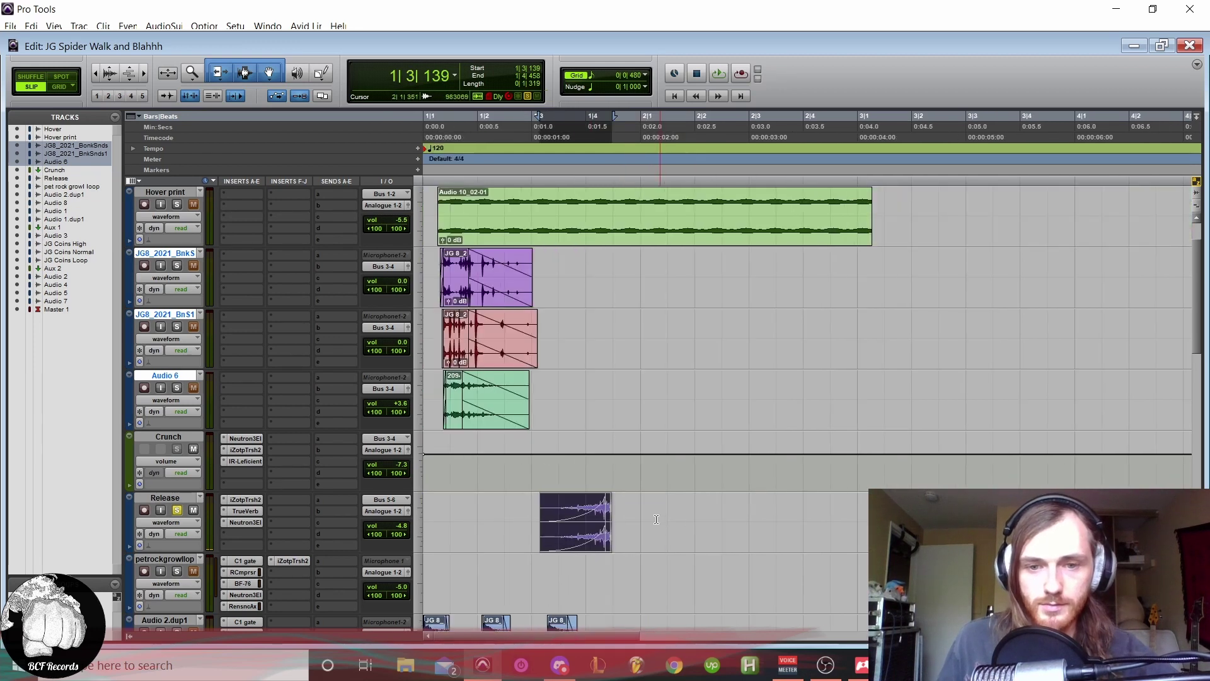
pyautogui.click(522, 258)
pyautogui.press('space')
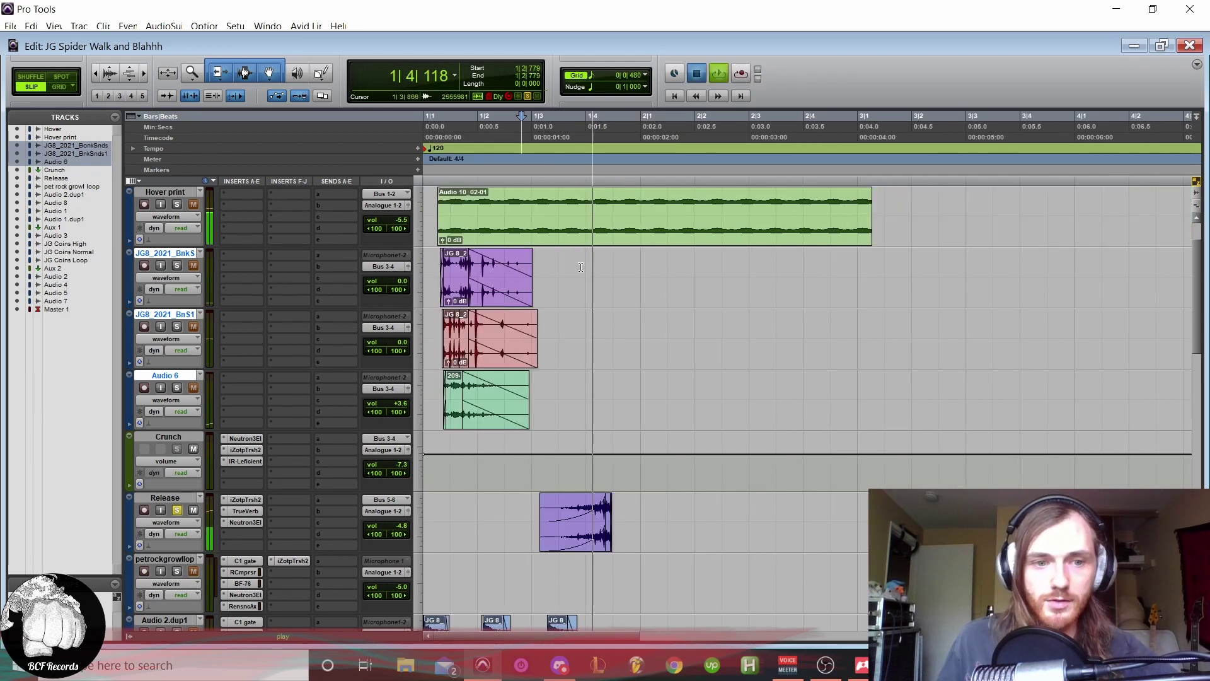
pyautogui.press('space')
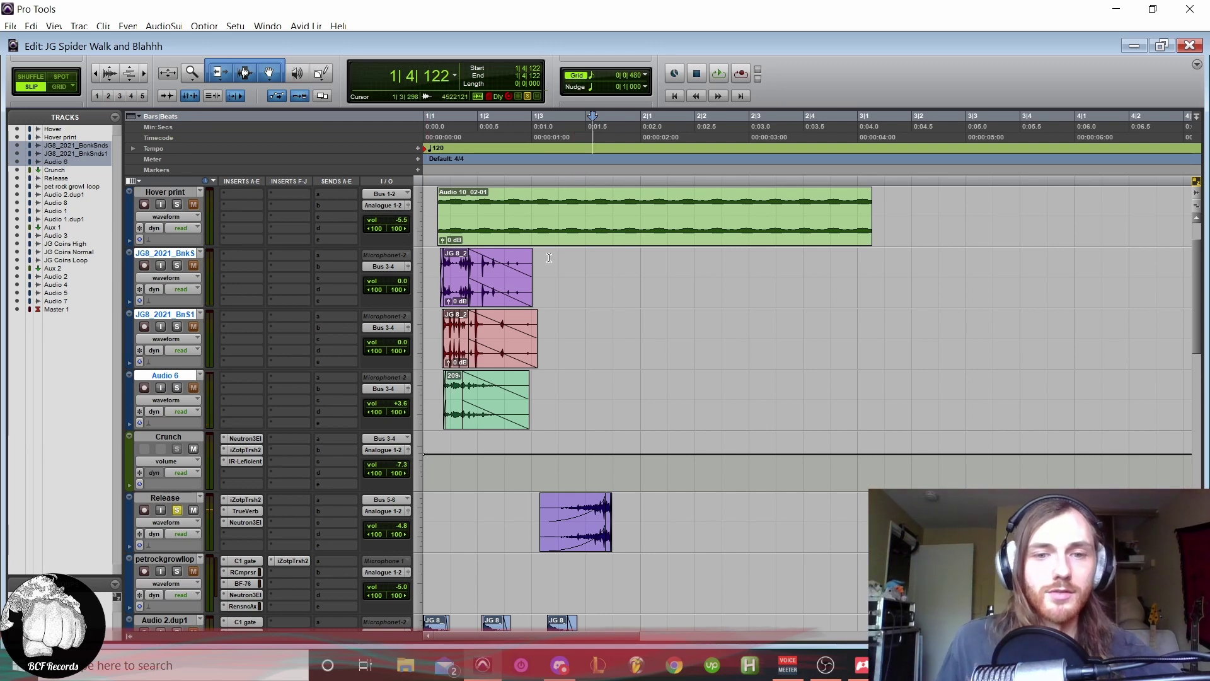
pyautogui.press('space')
pyautogui.press('space')
# Step: View the Release track's TrueVerb settings, and play the Release sound through the plug-in from about 1|3|454
pyautogui.hotkey('ctrl', ']')
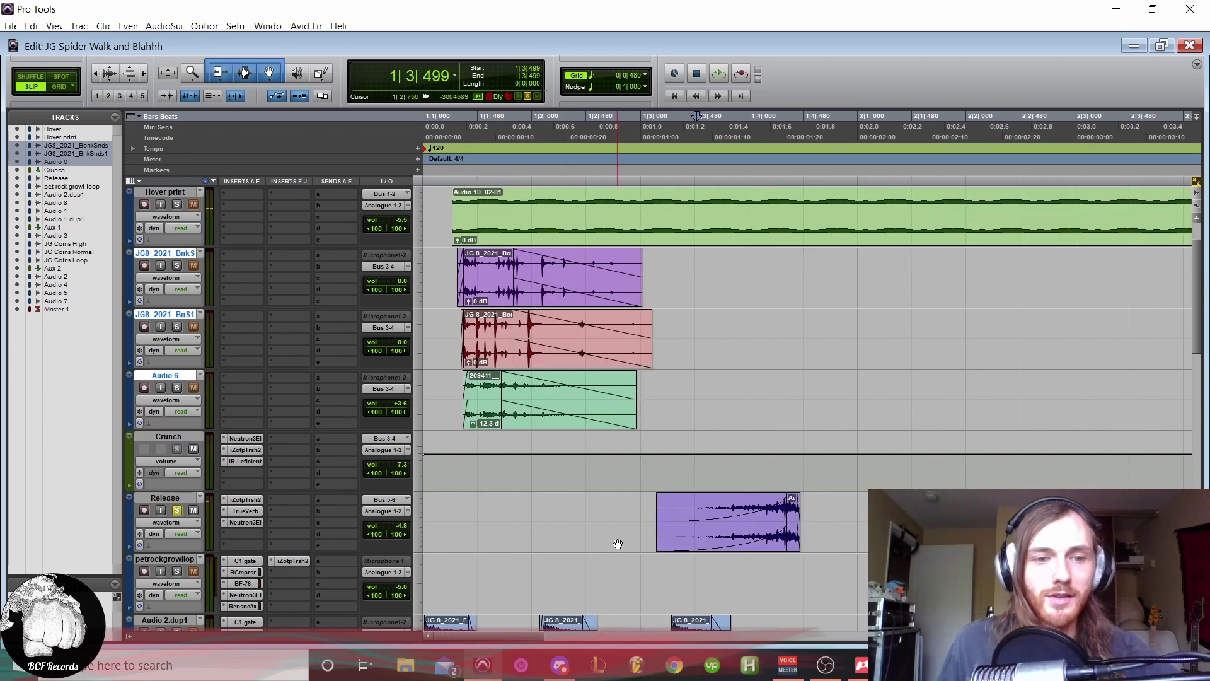
pyautogui.hotkey('ctrl', ']')
pyautogui.hotkey('ctrl', '[')
pyautogui.scroll(-2, 312, 504)
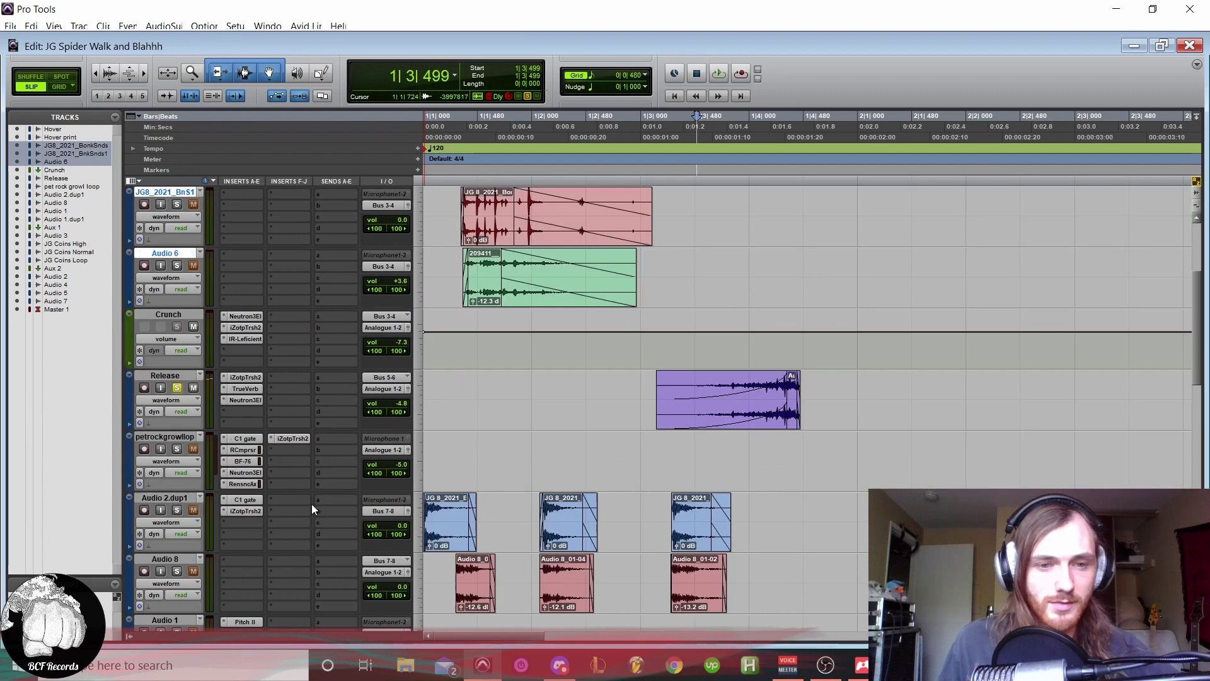
pyautogui.click(246, 389)
pyautogui.click(893, 107)
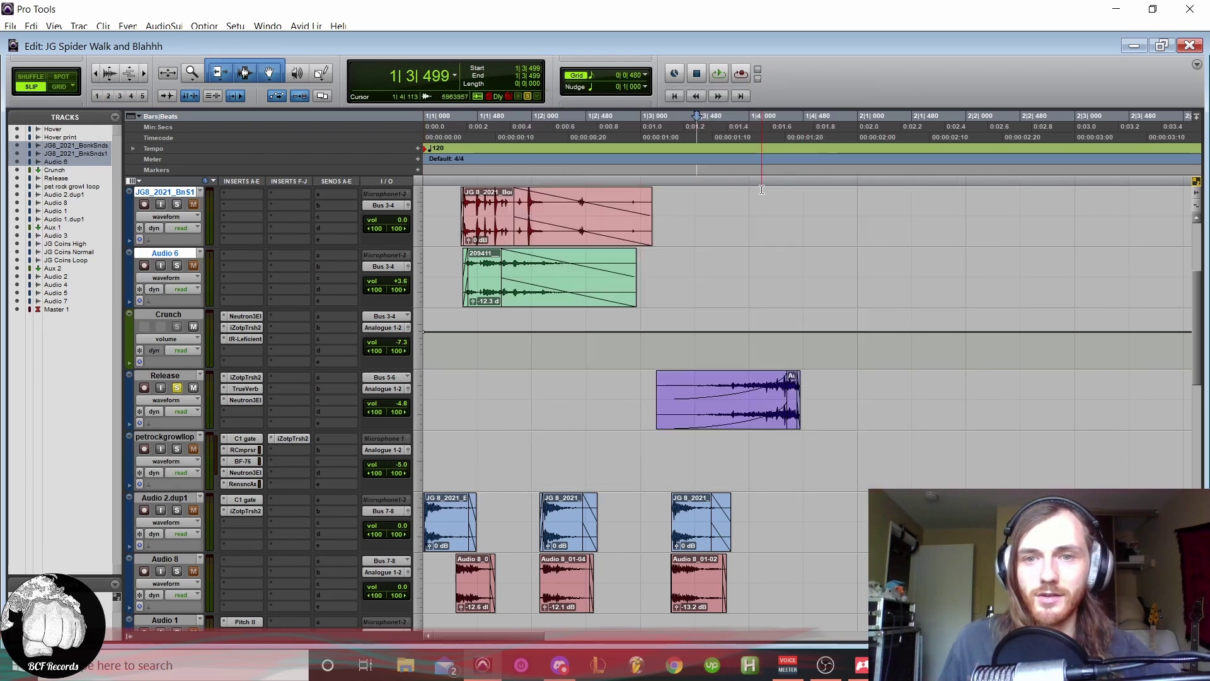
pyautogui.press('space')
pyautogui.click(694, 159)
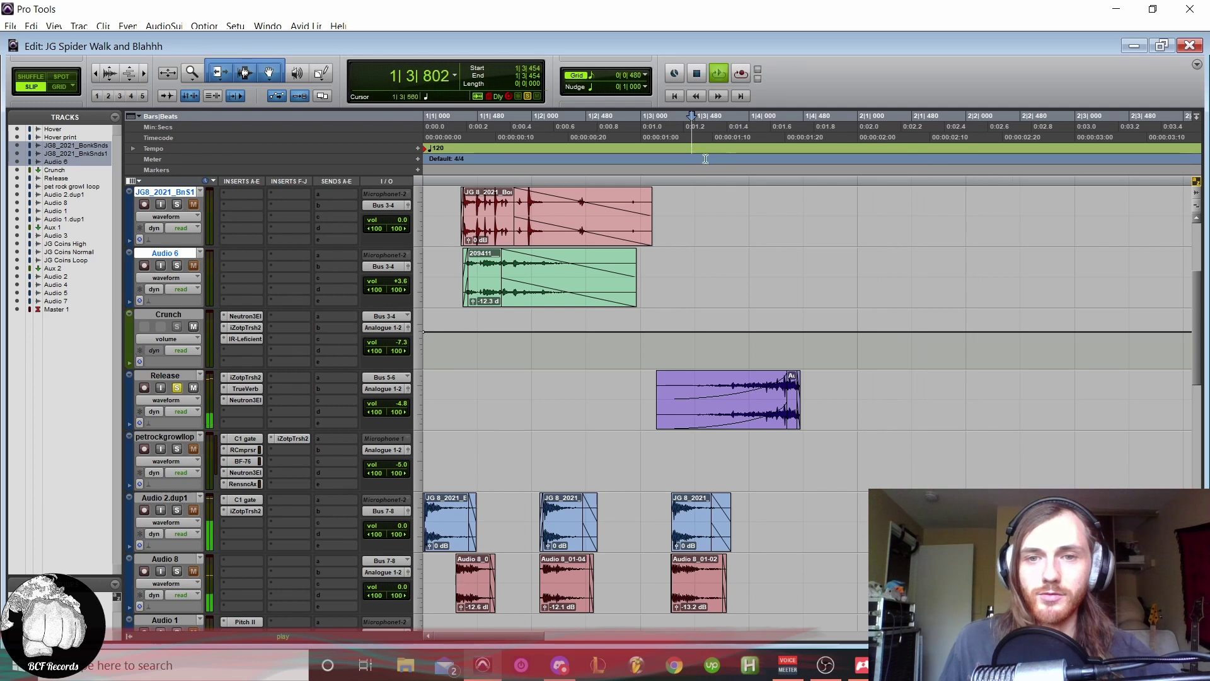
pyautogui.press('space')
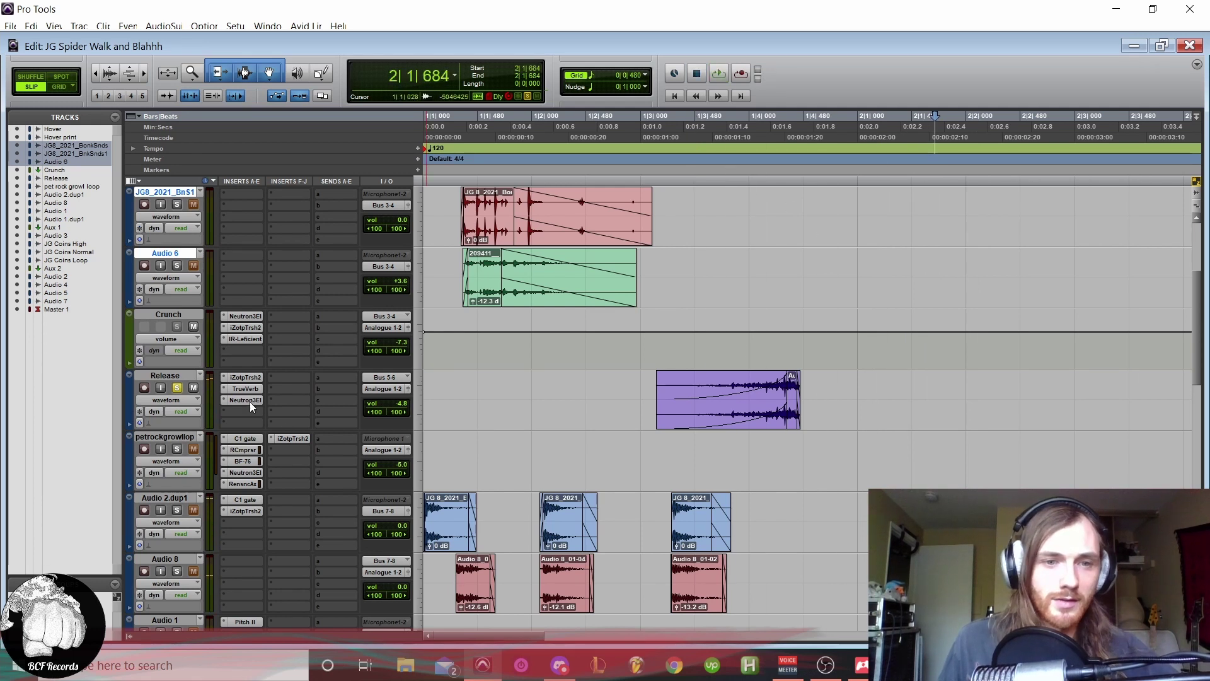
# Step: Bypass TrueVerb on the Release track and play the sound without the reverb
pyautogui.click(734, 186)
pyautogui.press('space')
pyautogui.press('space')
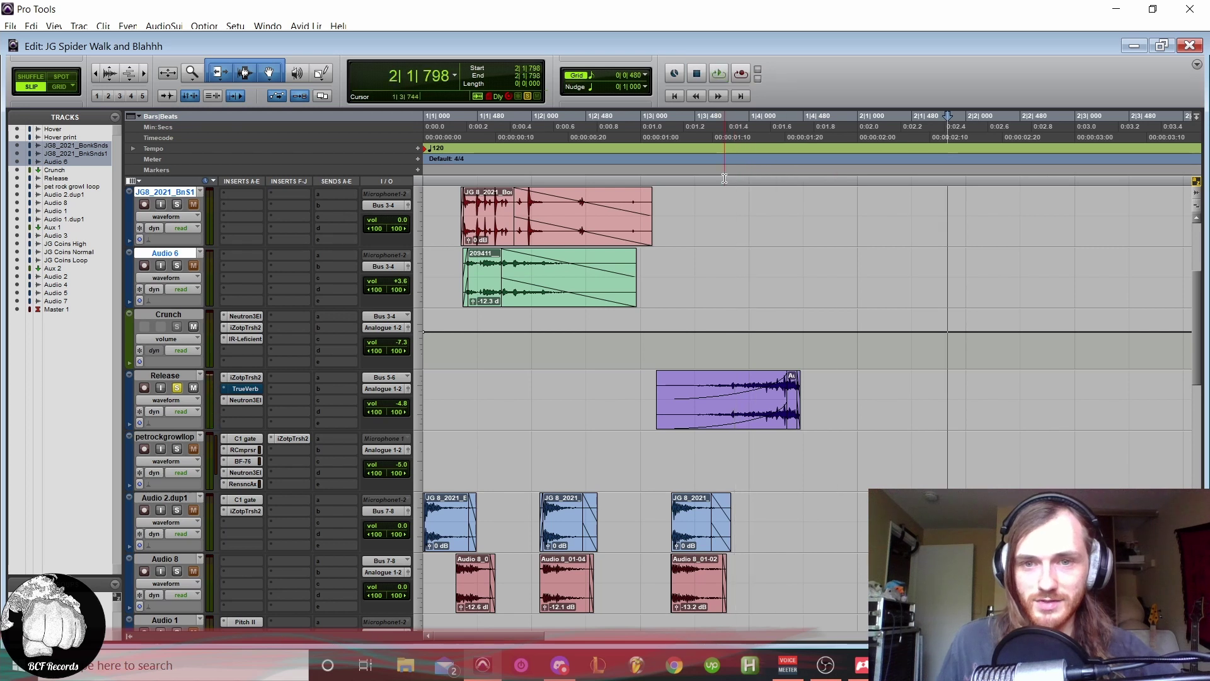
pyautogui.click(697, 179)
pyautogui.press('space')
pyautogui.press('space')
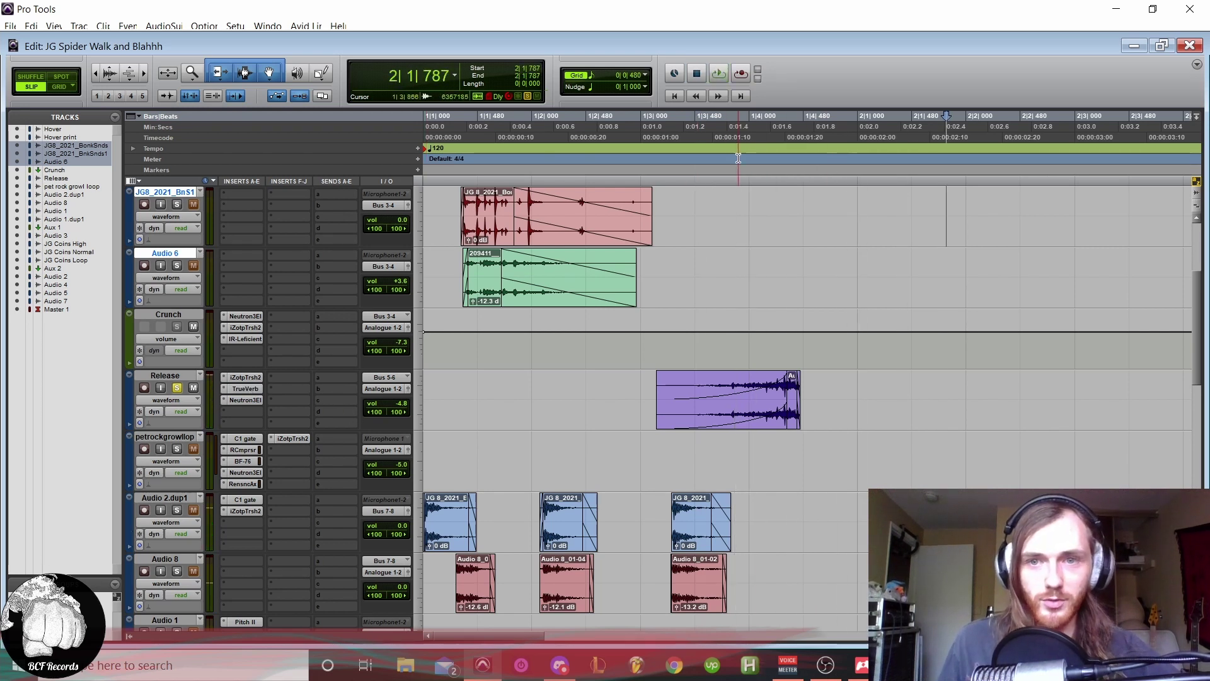
# Step: Play the Release sound with TrueVerb active again and clear the track's solo
pyautogui.press('space')
pyautogui.press('space')
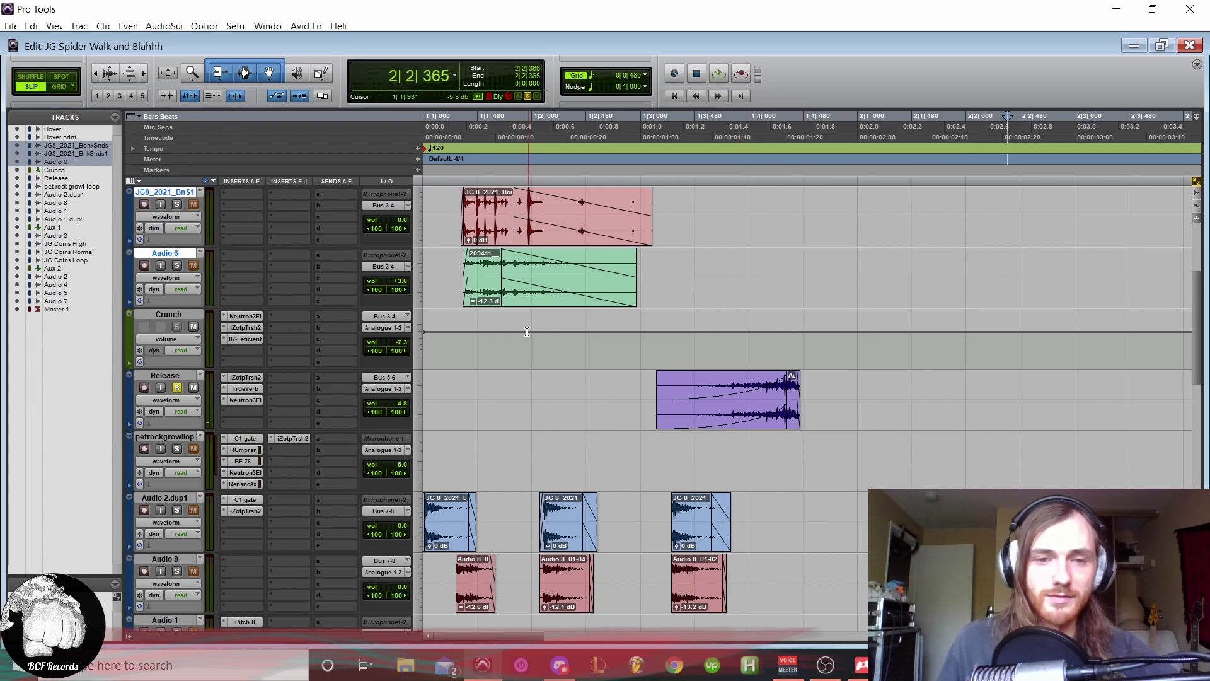
pyautogui.scroll(-2, 489, 284)
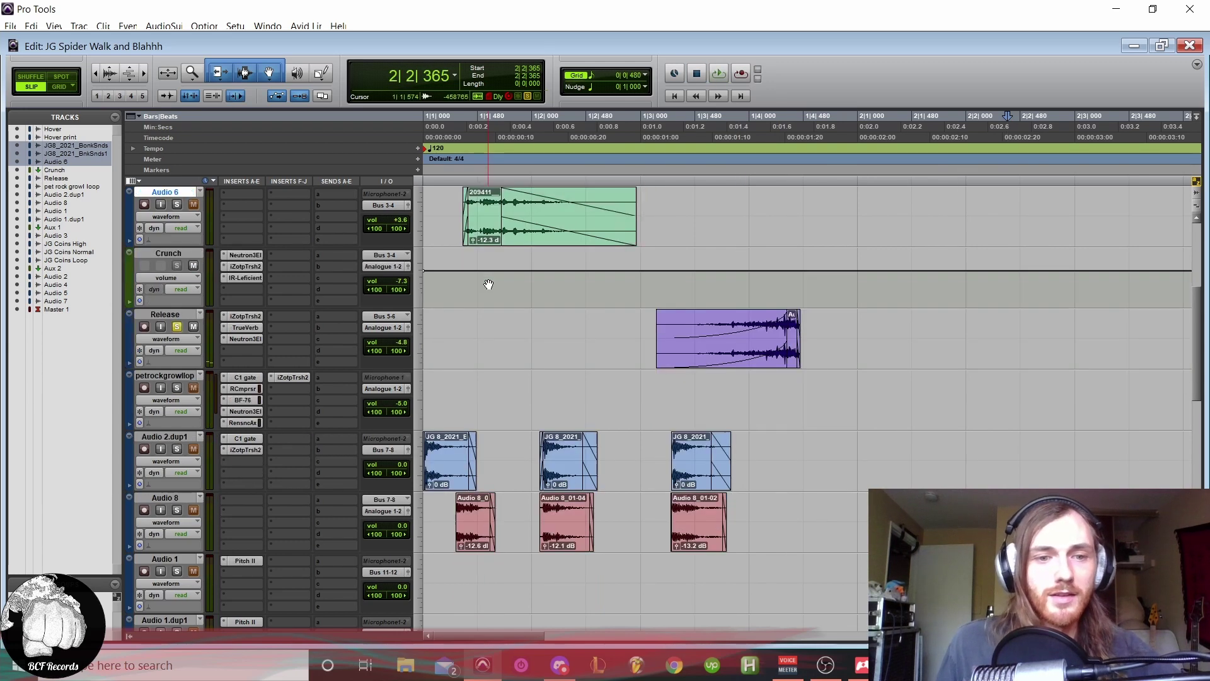
pyautogui.click(177, 326)
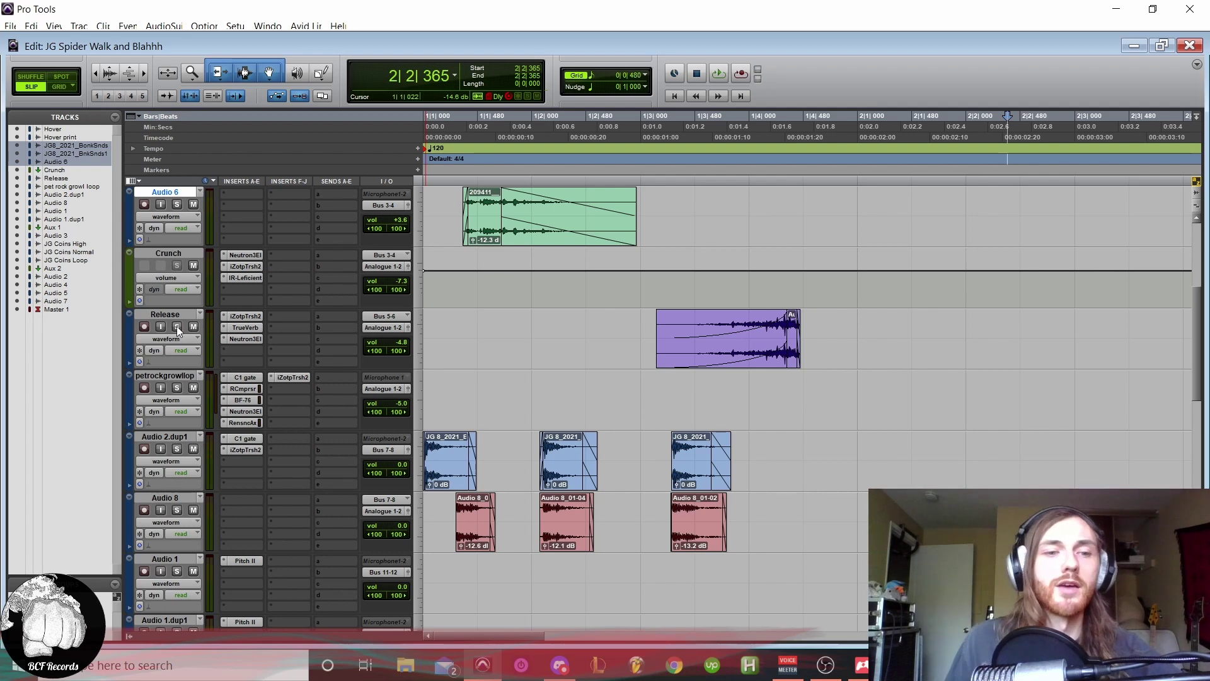
# Step: Return to the session start and look over the tracks below Release, out to the growled-dog clips on petrockgrowllop around bar 4
pyautogui.scroll(-3, 365, 227)
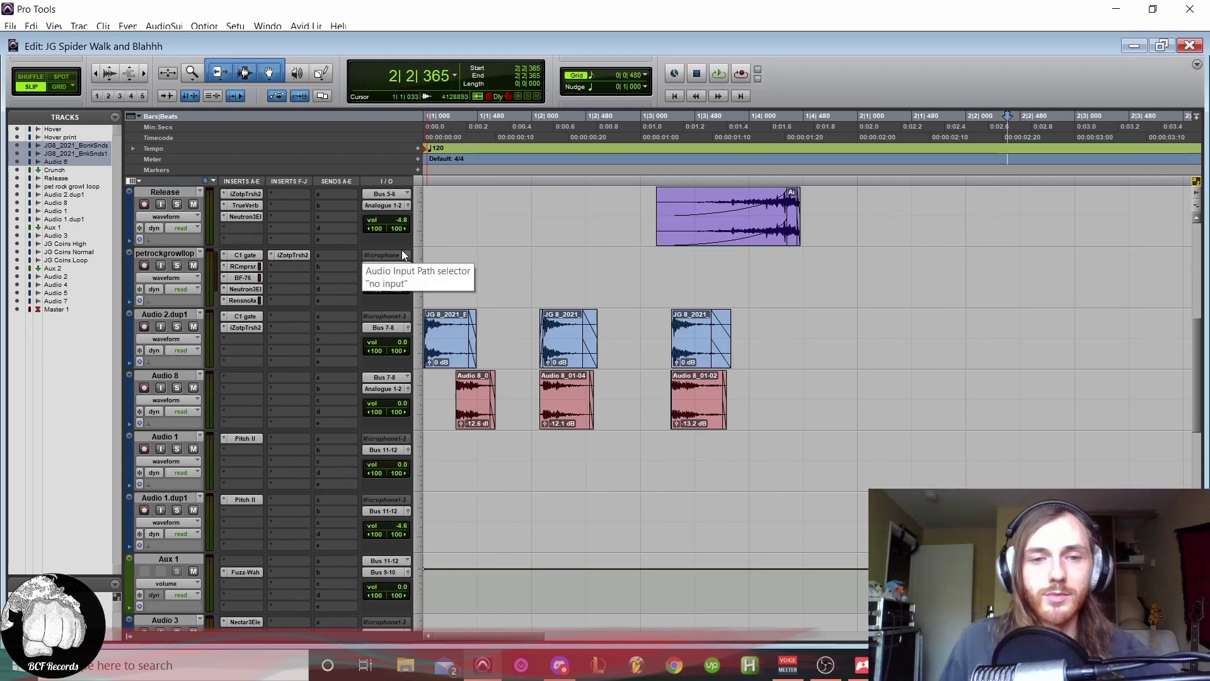
pyautogui.hotkey('ctrl', '[')
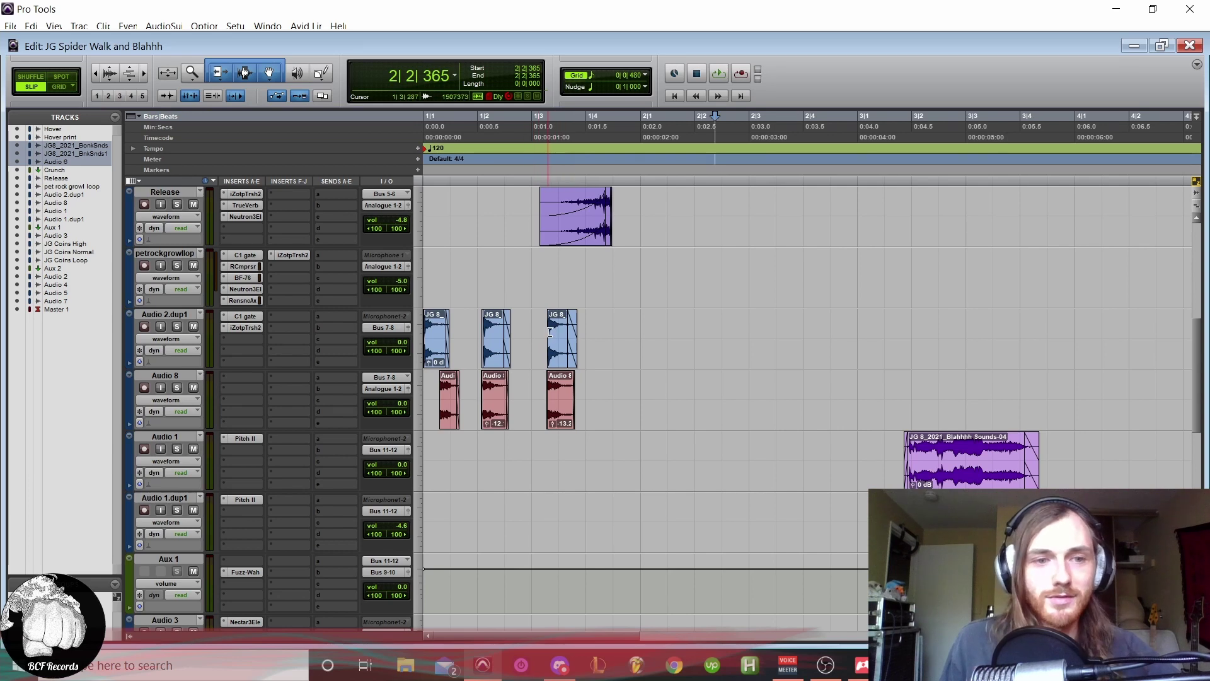
pyautogui.hotkey('ctrl', ']')
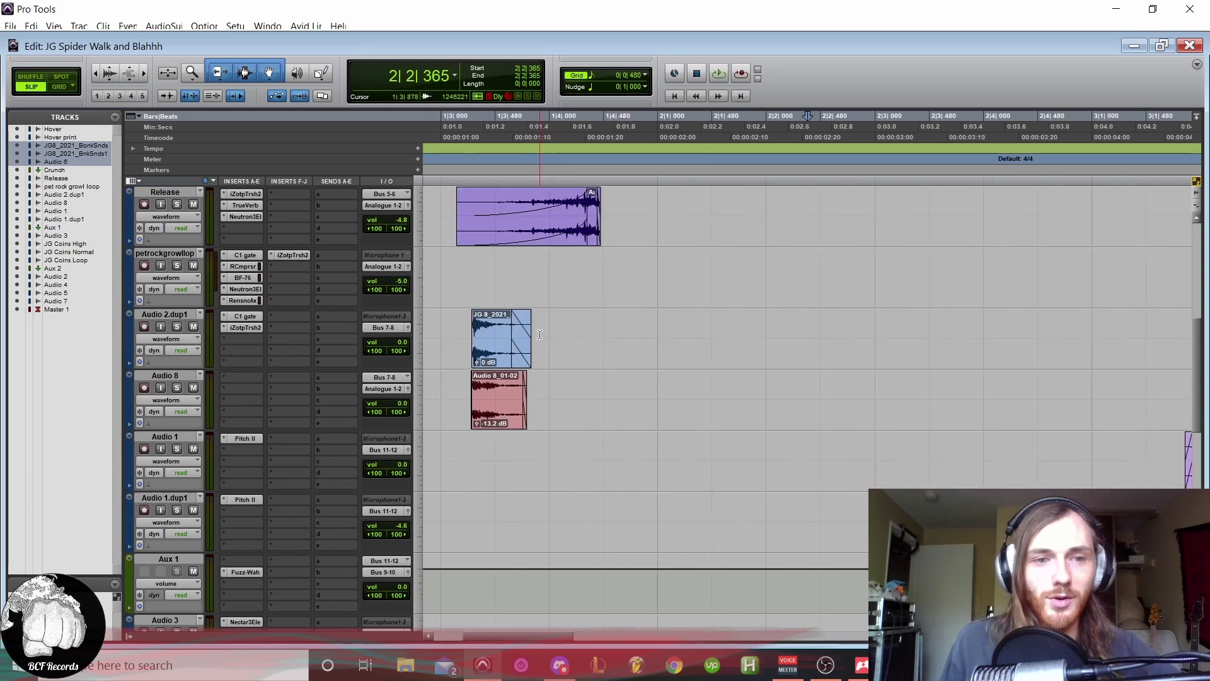
pyautogui.click(675, 96)
pyautogui.hotkey('ctrl', ']')
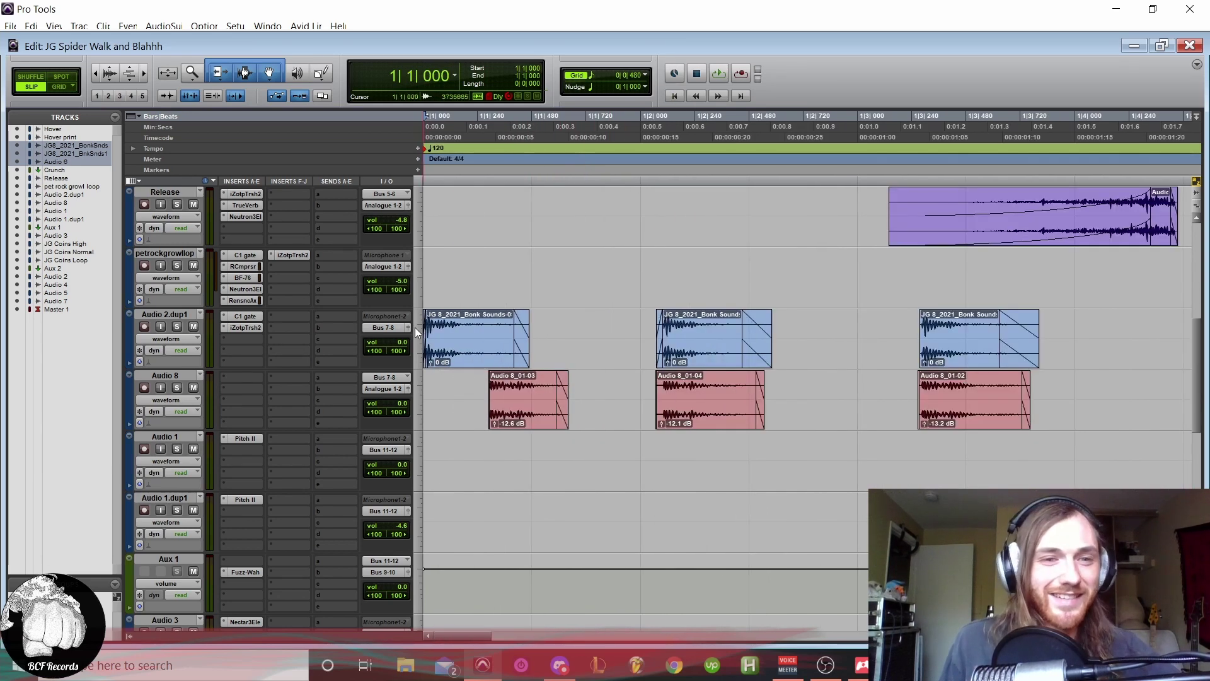
pyautogui.scroll(-2, 493, 342)
pyautogui.hotkey('ctrl', '[')
pyautogui.hotkey('ctrl', '[')
pyautogui.hotkey('ctrl', '[')
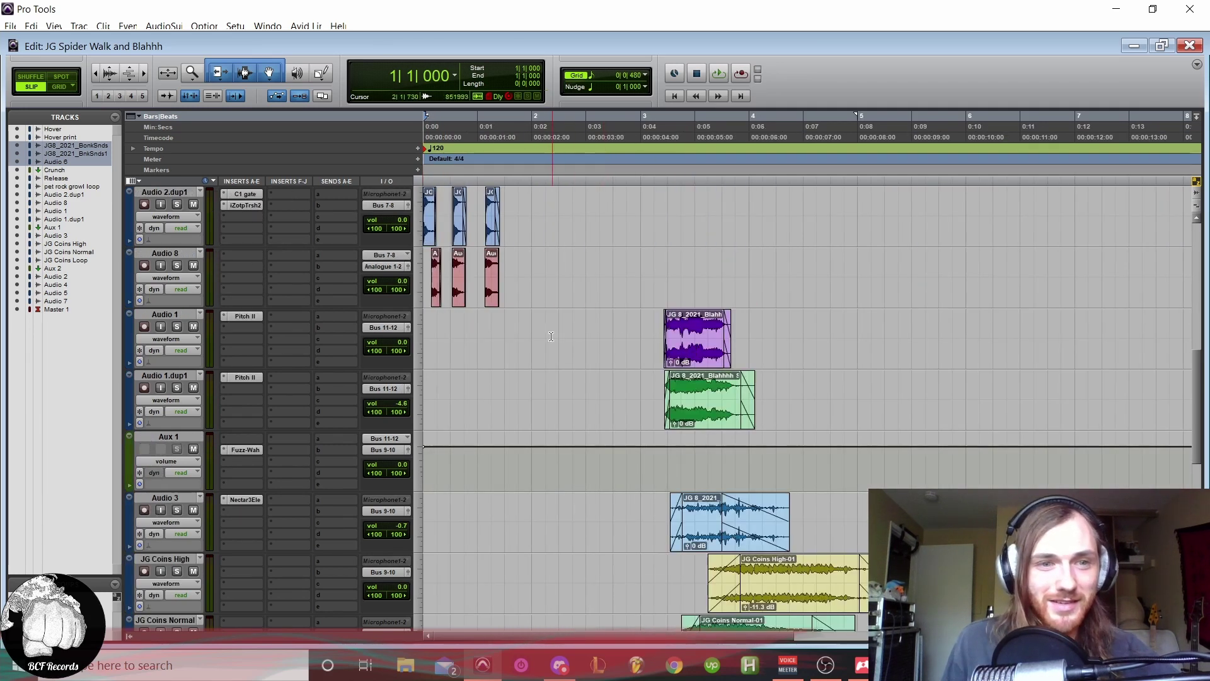
pyautogui.scroll(2, 550, 336)
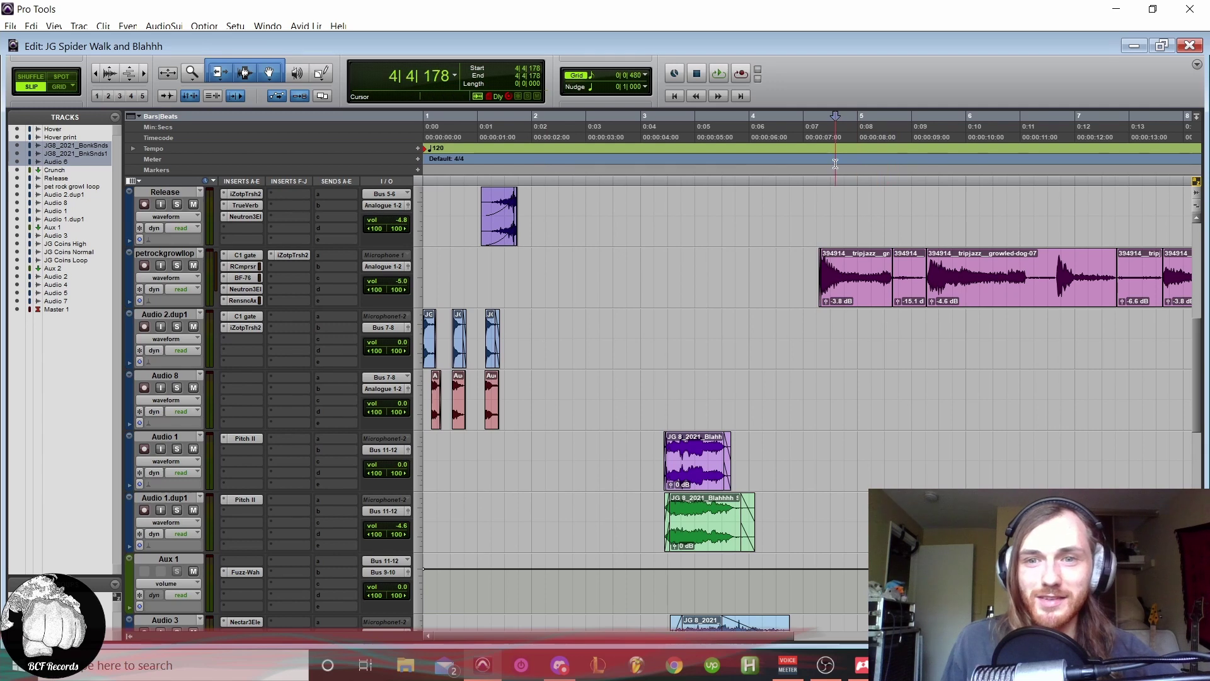
# Step: Play the start of the first growled-dog clip from about 4|3|567, and widen the timeline around it
pyautogui.hotkey('ctrl', ']')
pyautogui.hotkey('ctrl', ']')
pyautogui.hotkey('ctrl', ']')
pyautogui.hotkey('ctrl', ']')
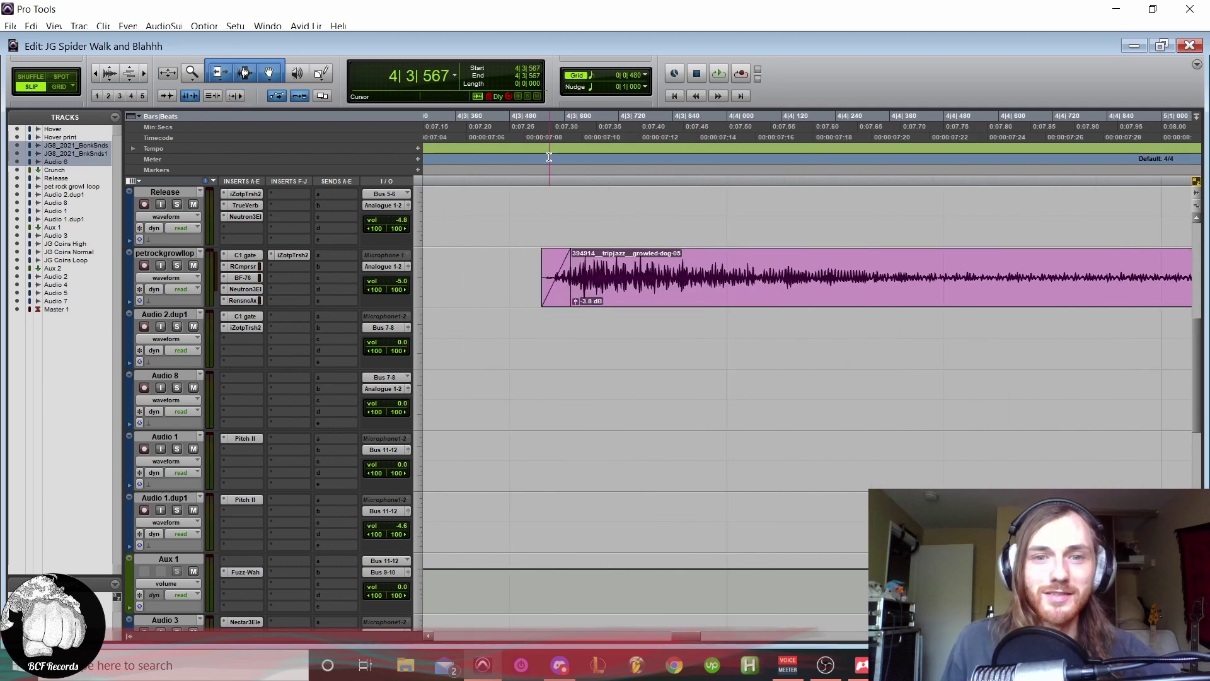
pyautogui.press('space')
pyautogui.hotkey('ctrl', '[')
pyautogui.hotkey('ctrl', '[')
pyautogui.press('space')
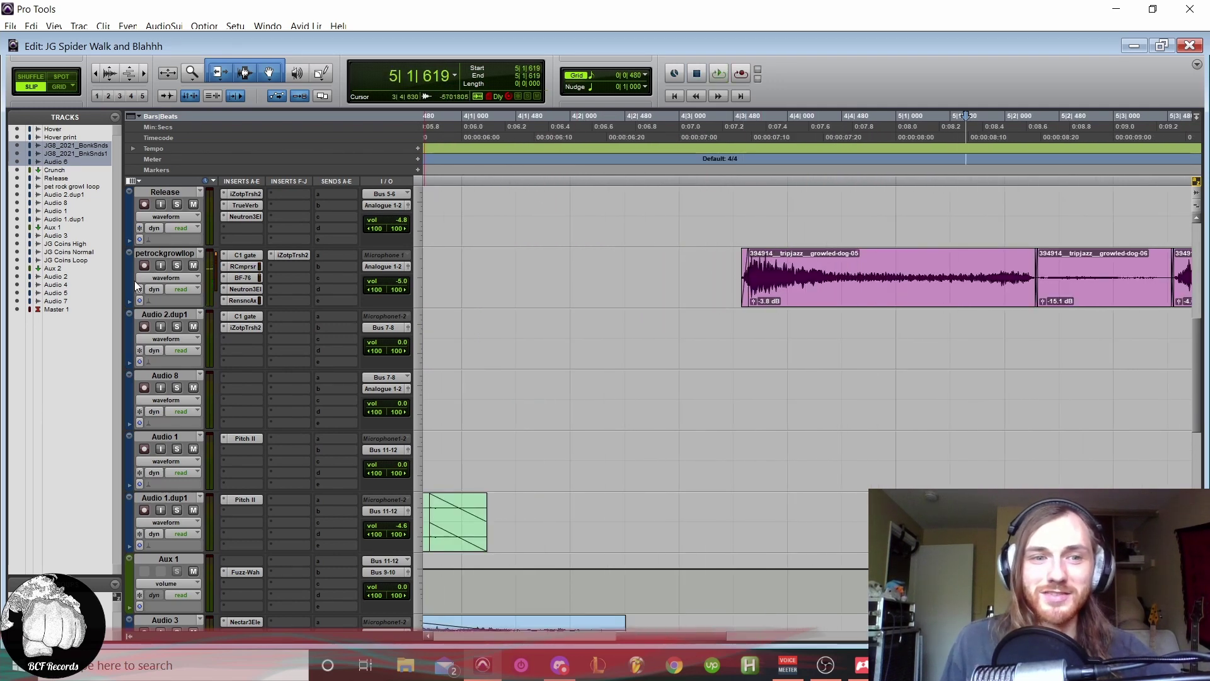
# Step: Solo the petrockgrowllop track and play it from 4|3|336, just before its first clip
pyautogui.click(173, 267)
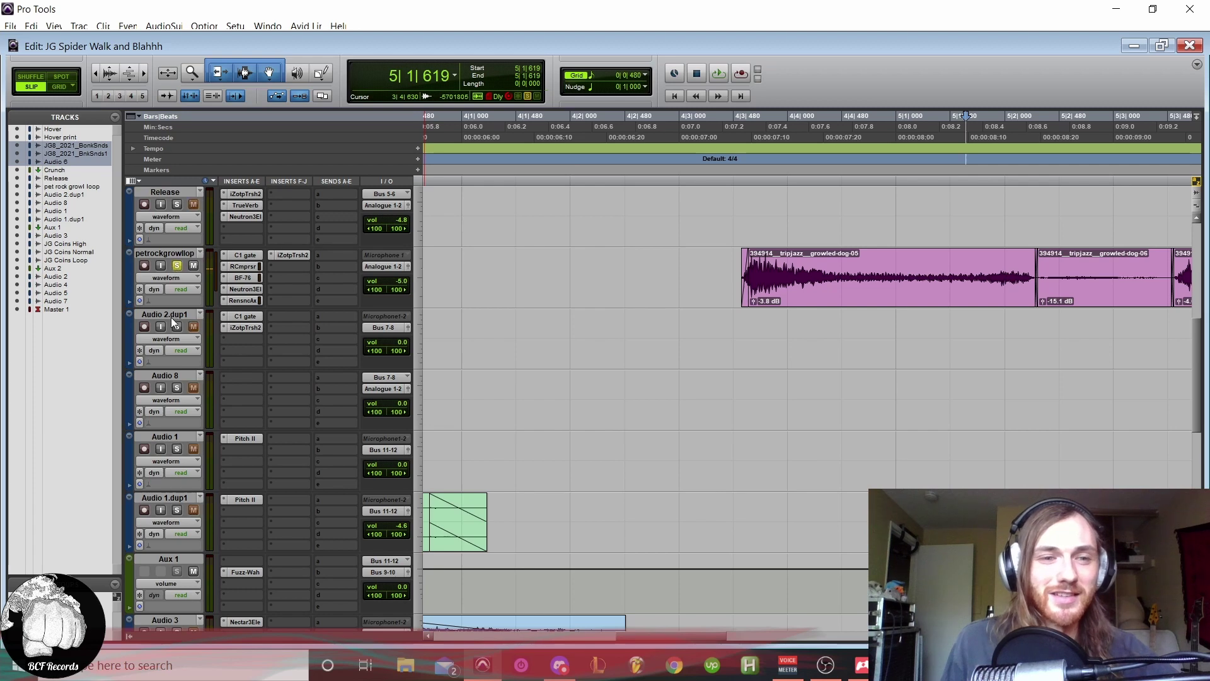
pyautogui.hotkey('ctrl', '[')
pyautogui.hotkey('ctrl', '[')
pyautogui.scroll(-5, 581, 405)
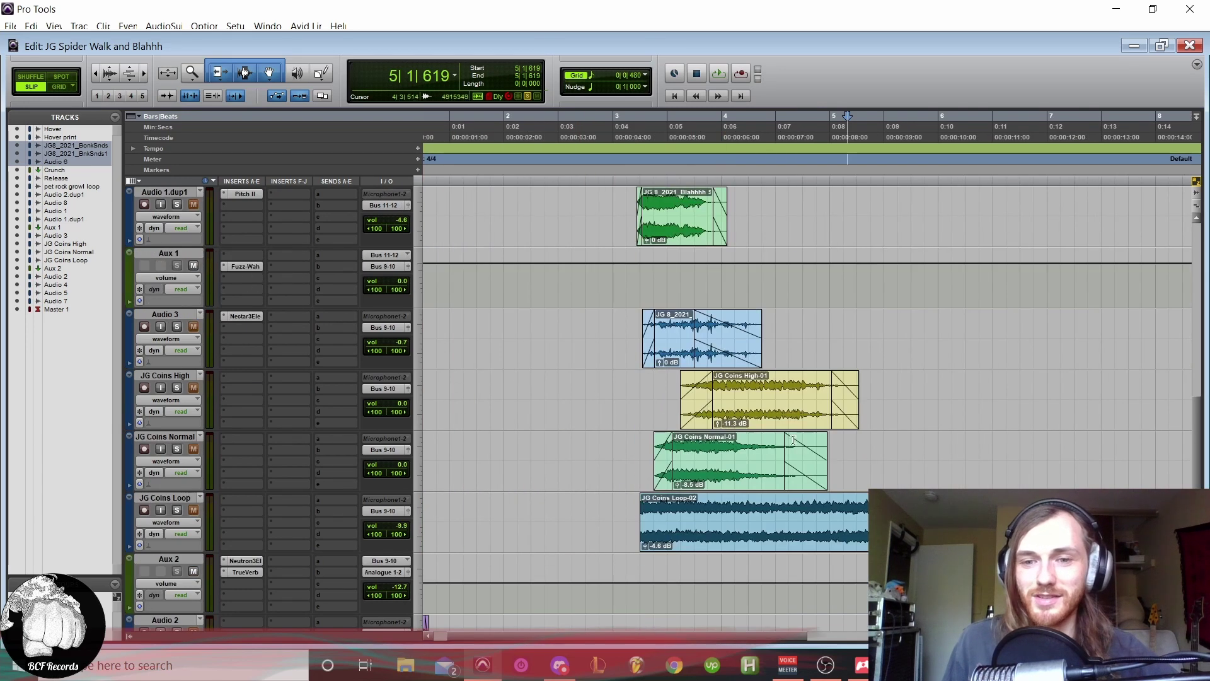
pyautogui.scroll(7, 756, 409)
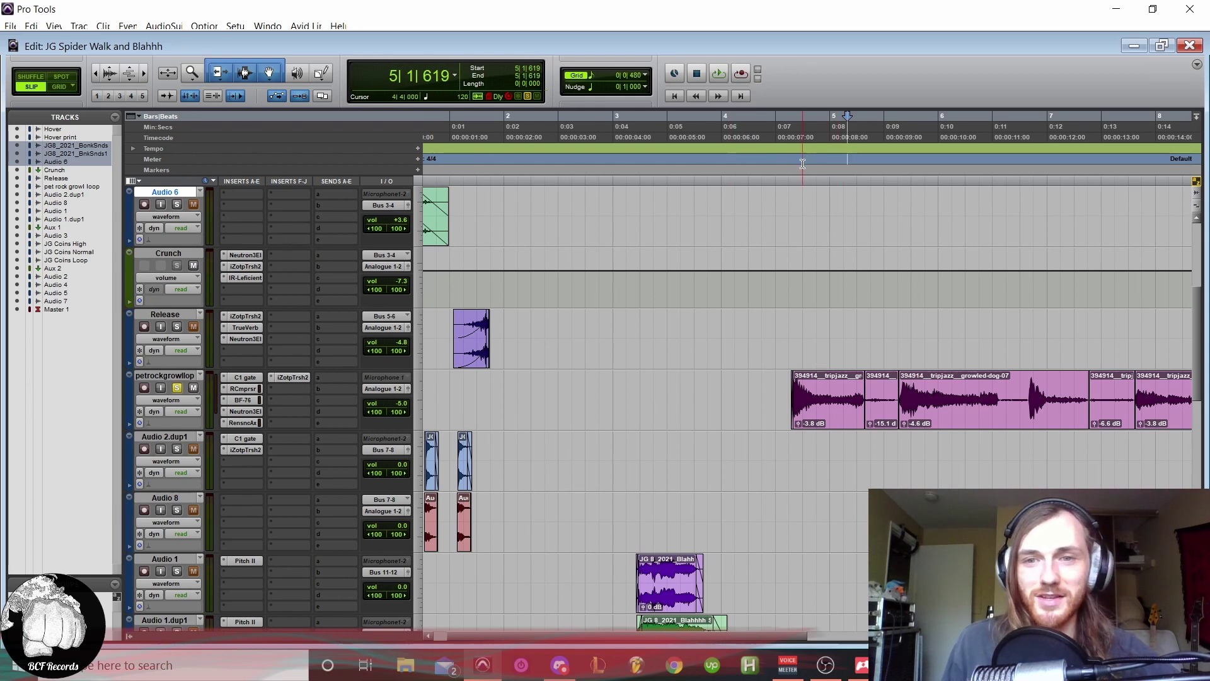
pyautogui.hotkey('ctrl', ']')
pyautogui.hotkey('ctrl', ']')
pyautogui.click(558, 160)
pyautogui.press('space')
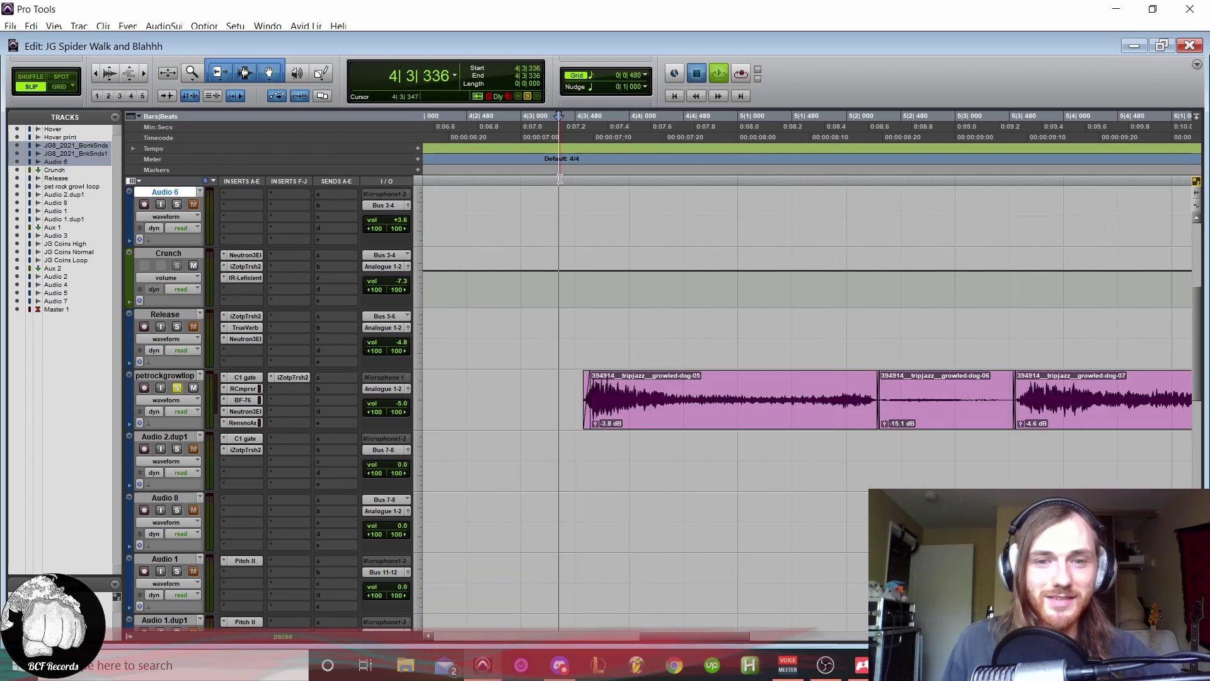
pyautogui.press('space')
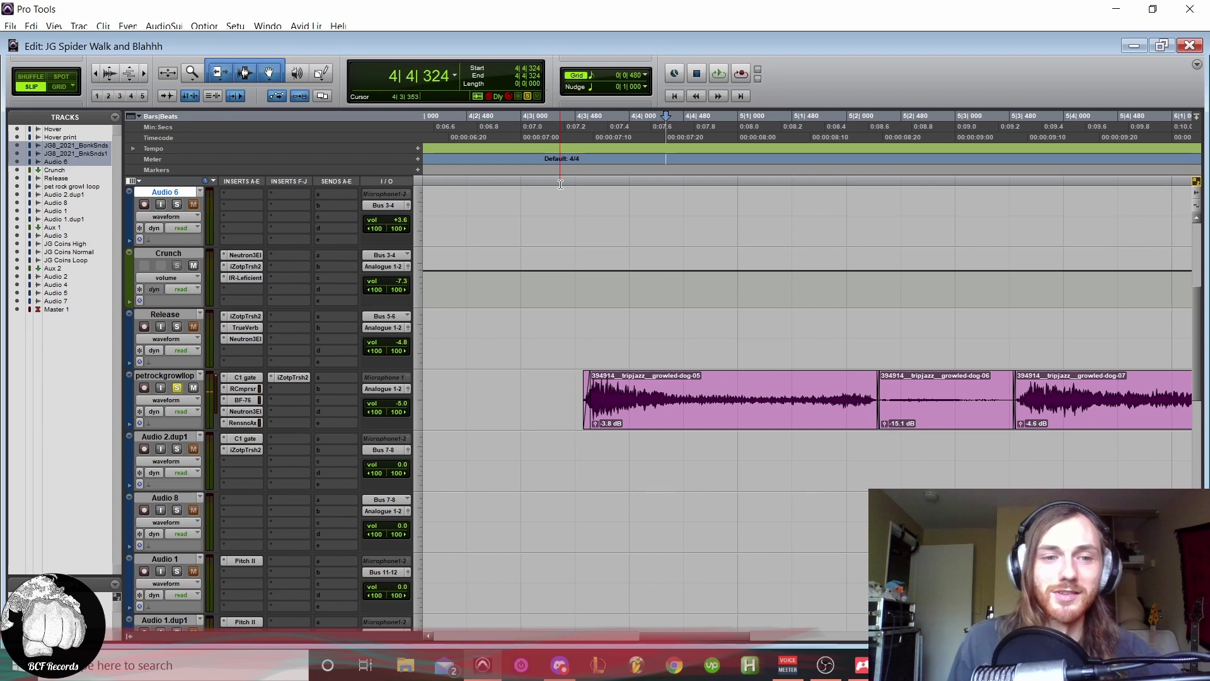
# Step: Continue playing the growl loop with its plug-ins active from 4|4|324 into bar 9
pyautogui.press('space')
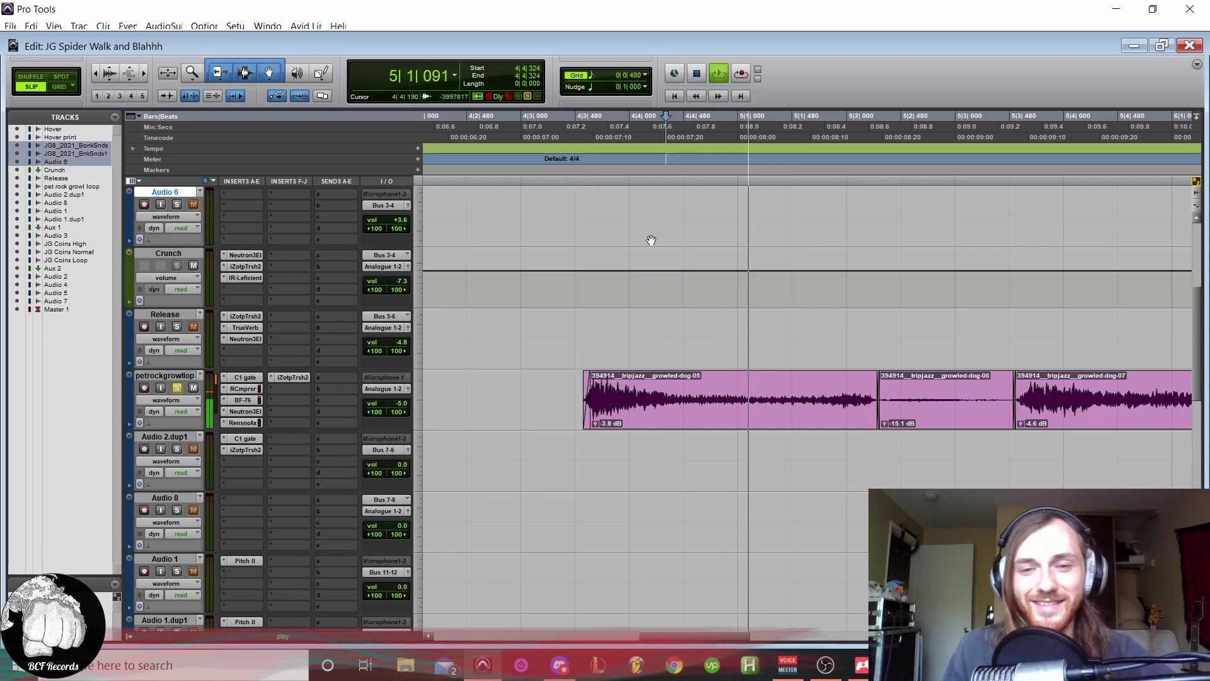
pyautogui.hotkey('ctrl', '[')
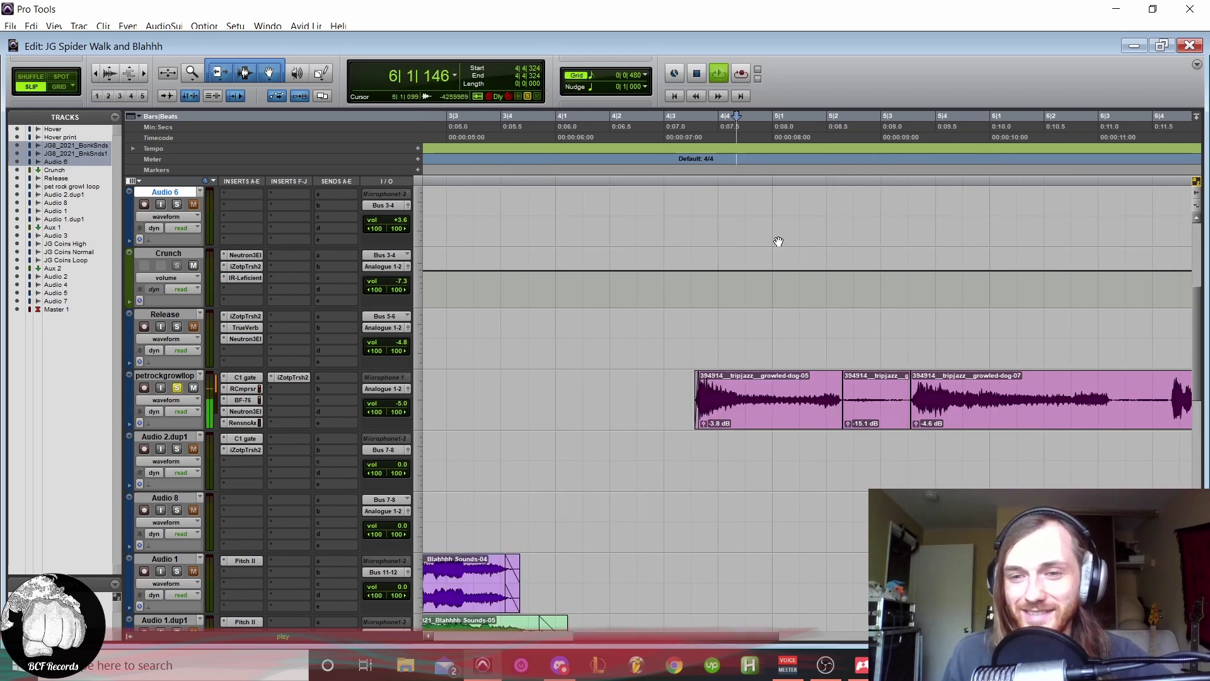
pyautogui.hotkey('ctrl', '[')
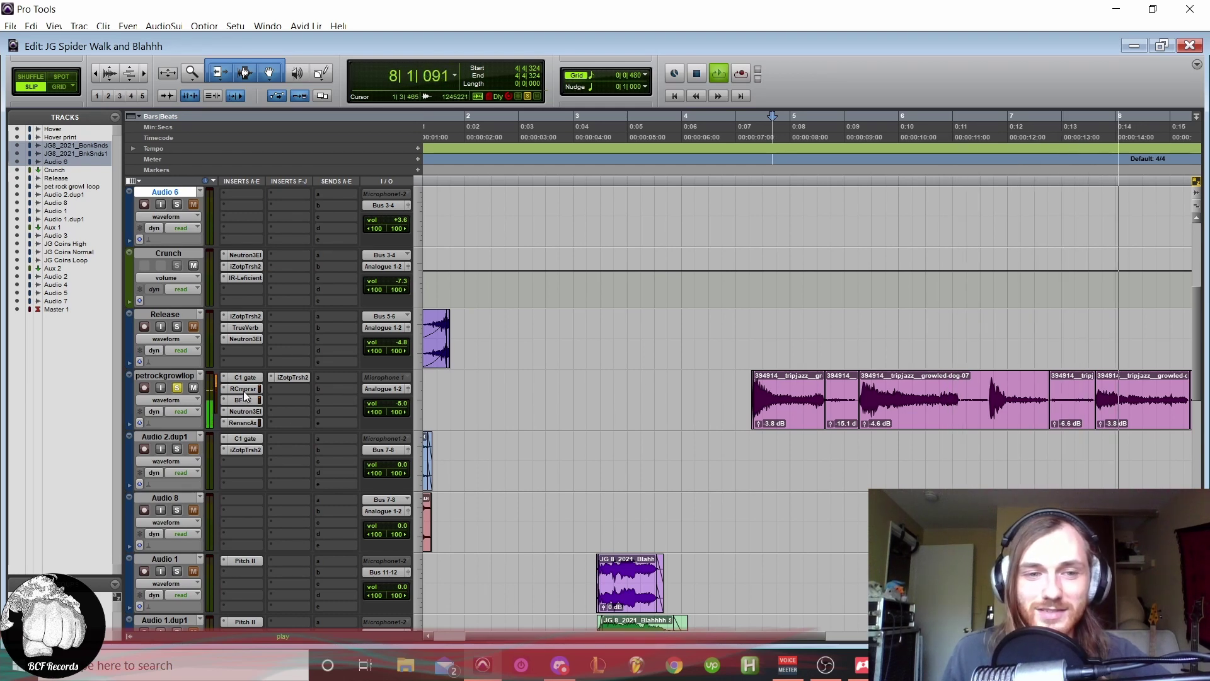
pyautogui.hotkey('ctrl', '[')
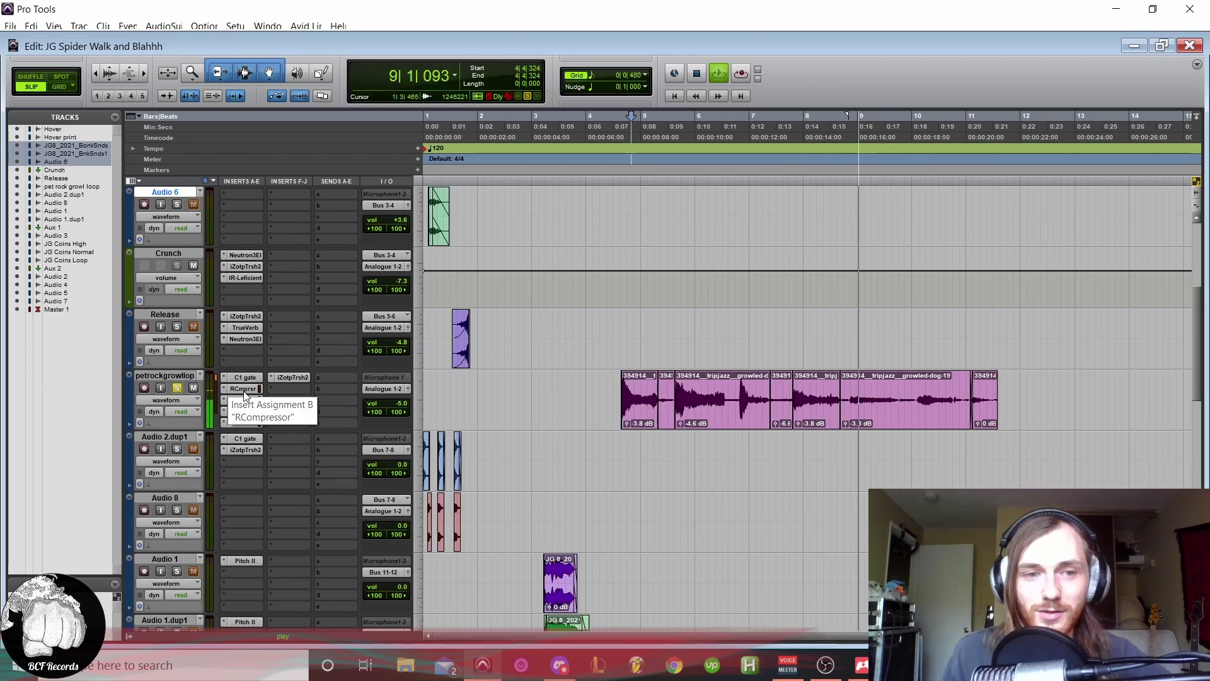
pyautogui.press('space')
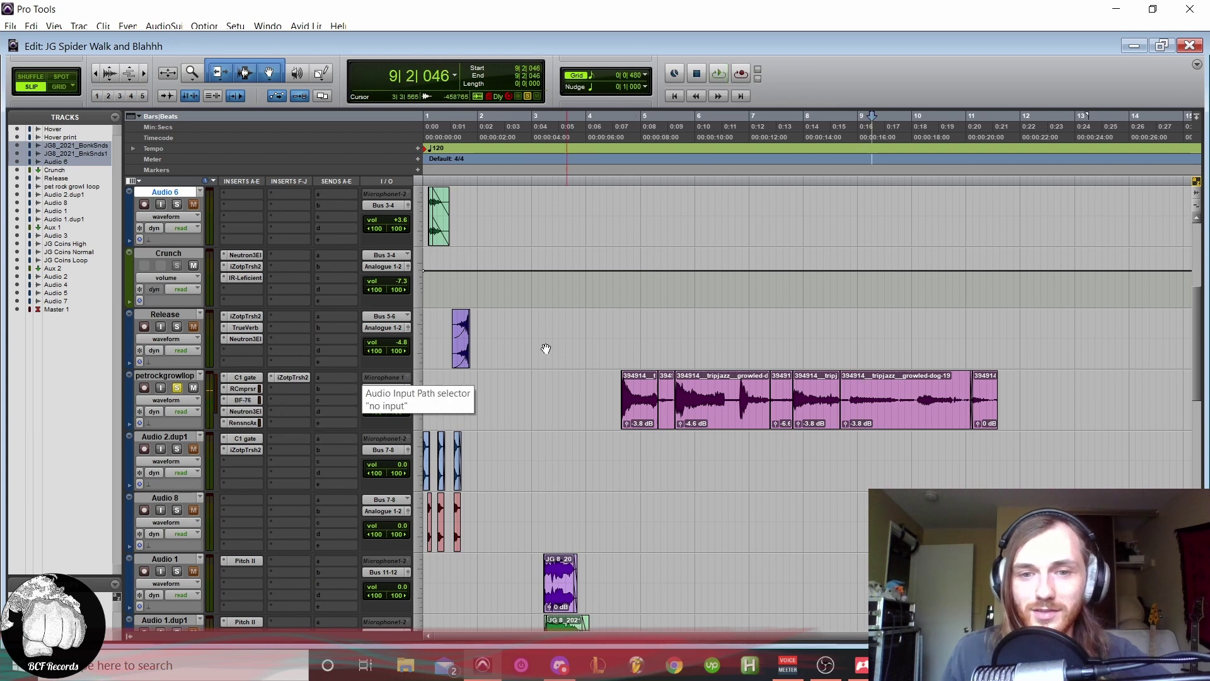
# Step: Bypass RCompressor, BF-76 and Neutron 3 on the petrockgrowllop track and play the growl loop from 4|3|514
pyautogui.keyDown('ctrl'); pyautogui.click(245, 399); pyautogui.keyUp('ctrl')
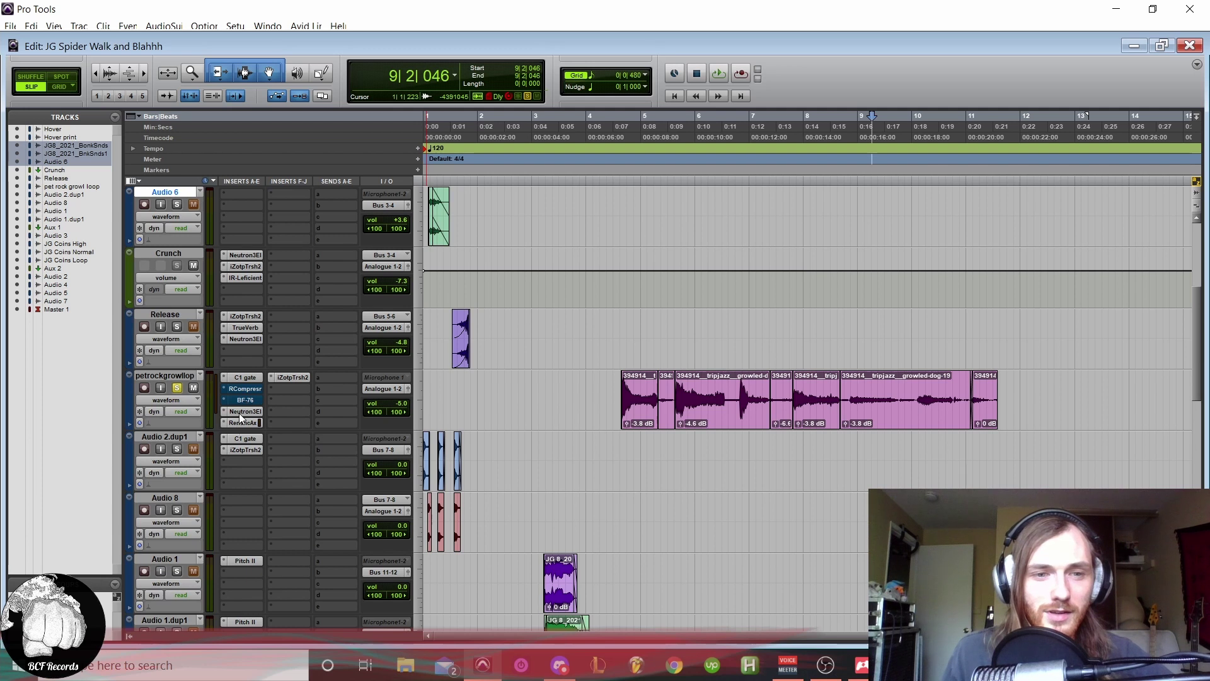
pyautogui.keyDown('ctrl'); pyautogui.click(245, 411); pyautogui.keyUp('ctrl')
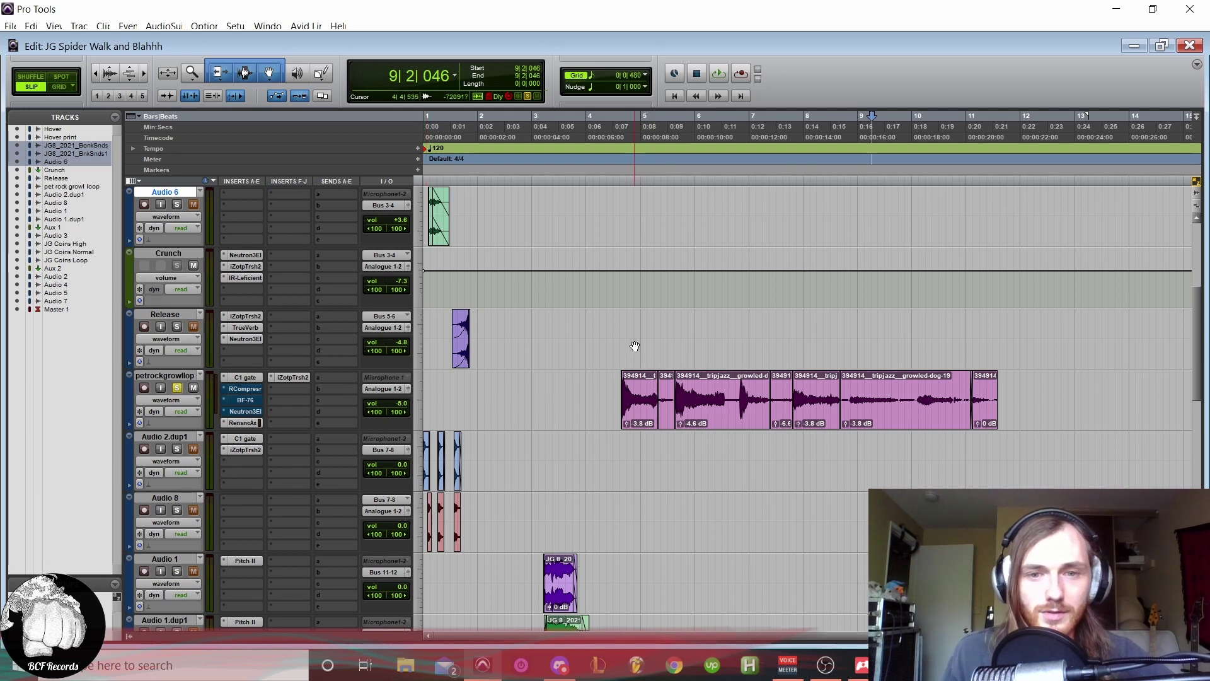
pyautogui.click(621, 319)
pyautogui.press('space')
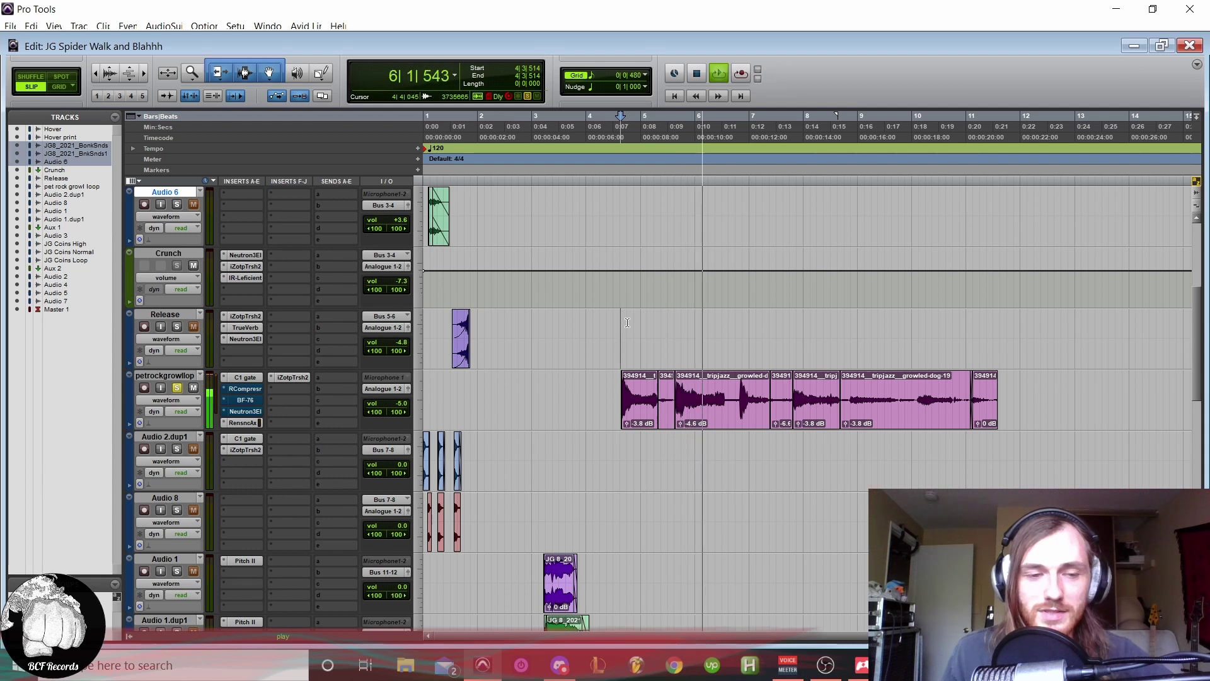
pyautogui.press('space')
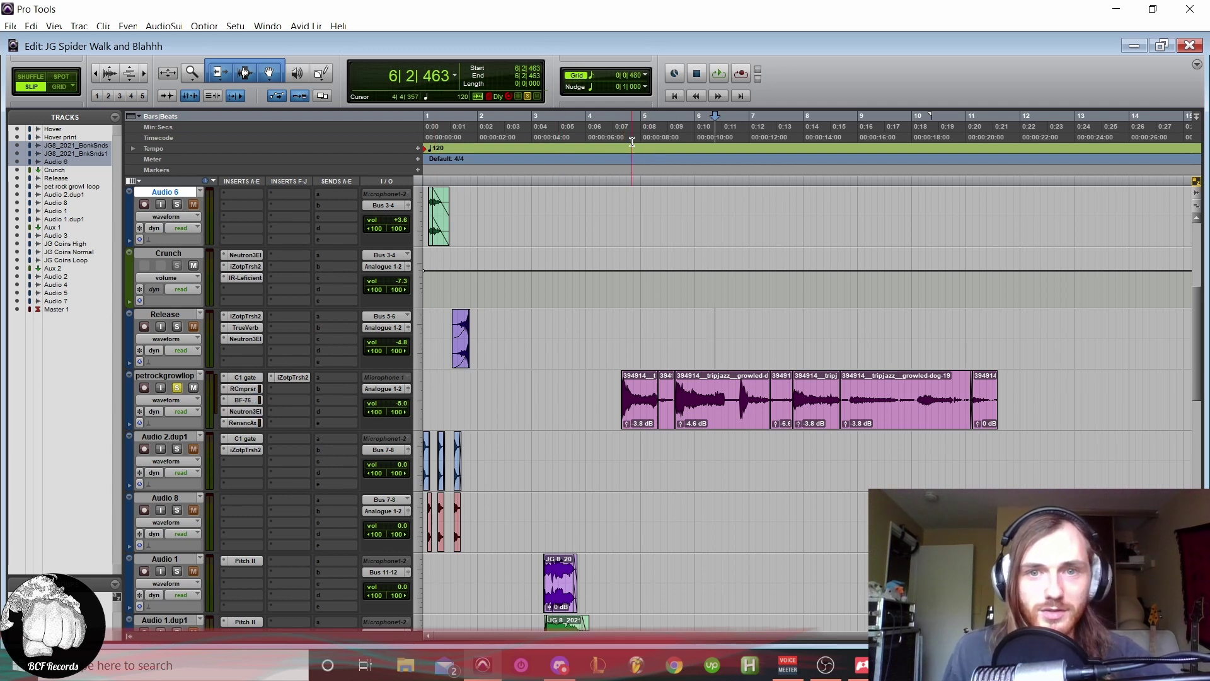
# Step: Play the whole growl loop with its plug-ins active again from 4|2|493, and return to the session start
pyautogui.click(606, 180)
pyautogui.press('space')
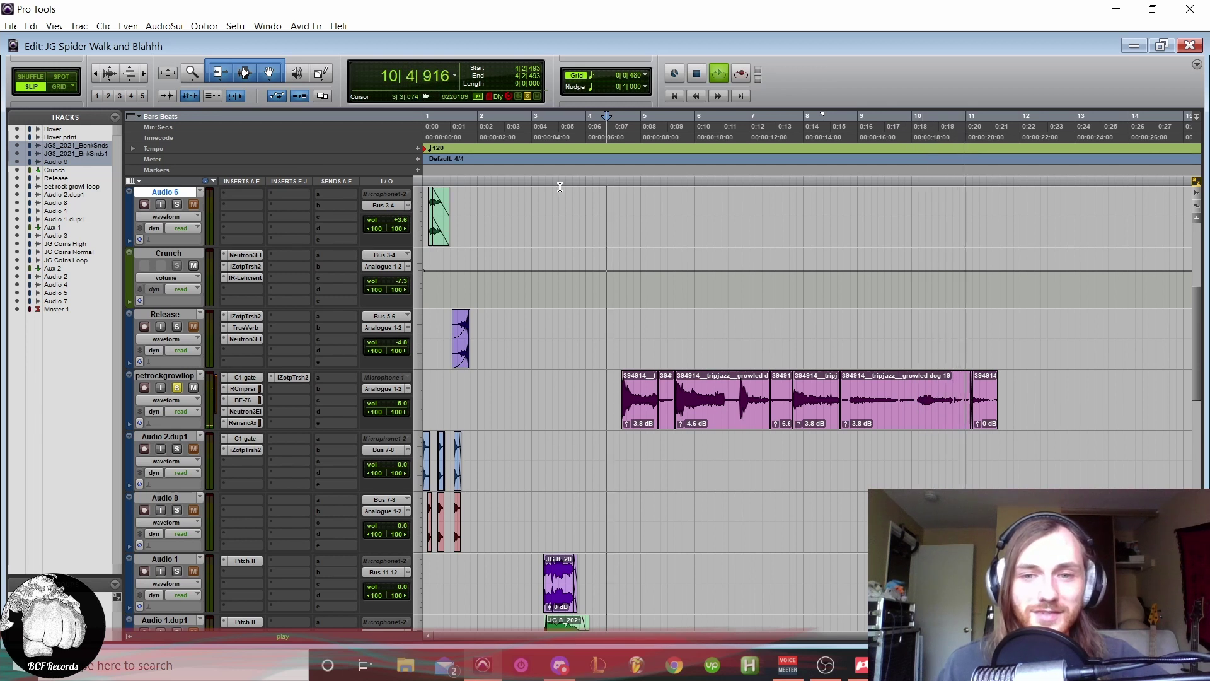
pyautogui.press('space')
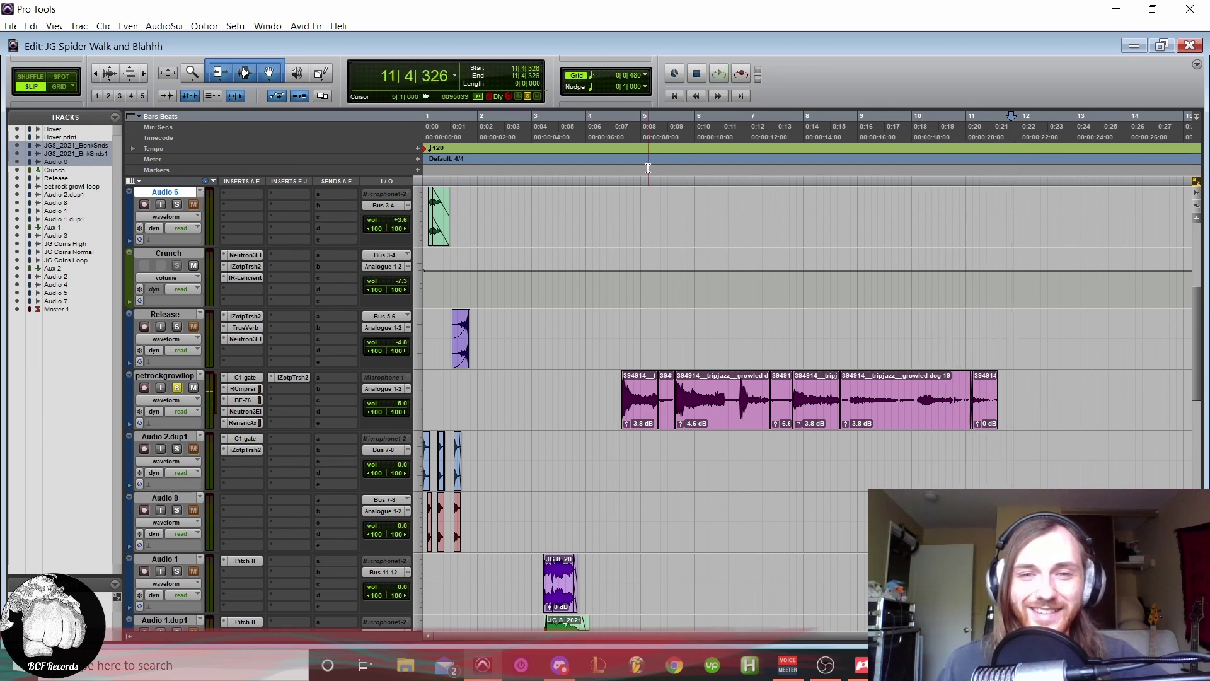
pyautogui.click(633, 155)
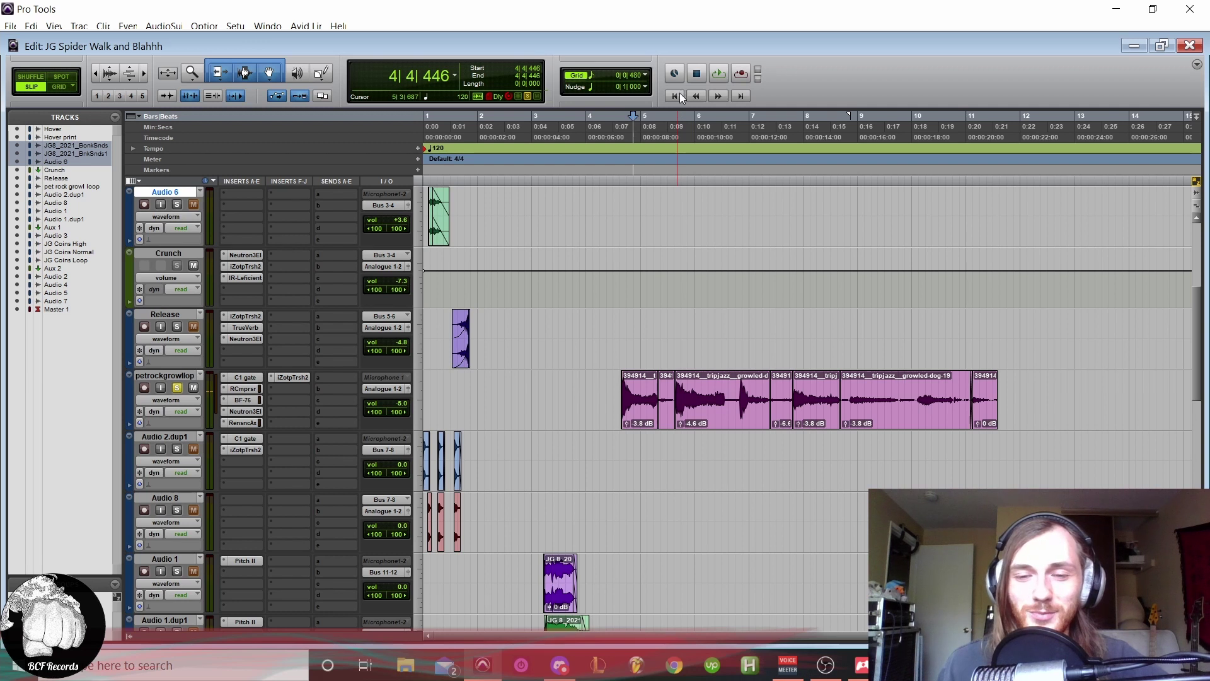
pyautogui.click(676, 96)
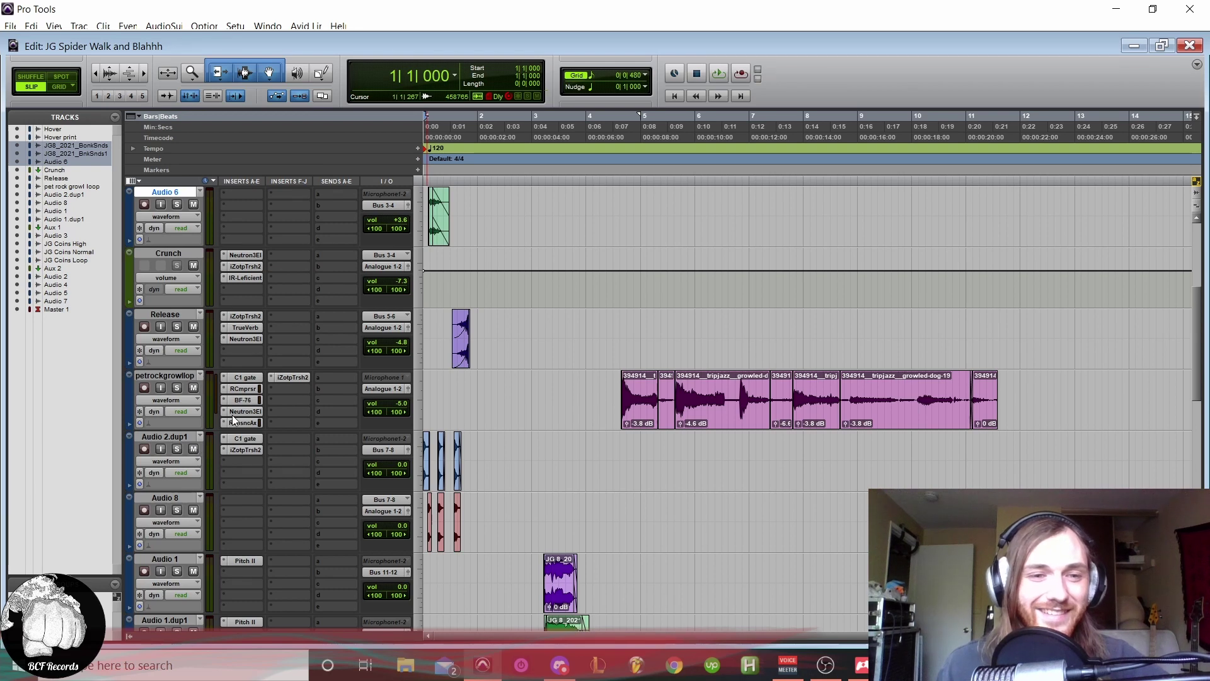
# Step: Play the layered bonk clips on Audio 2.dup1 and Audio 8 from the session start, without the growl track's solo
pyautogui.scroll(-2, 213, 440)
pyautogui.scroll(4, 502, 246)
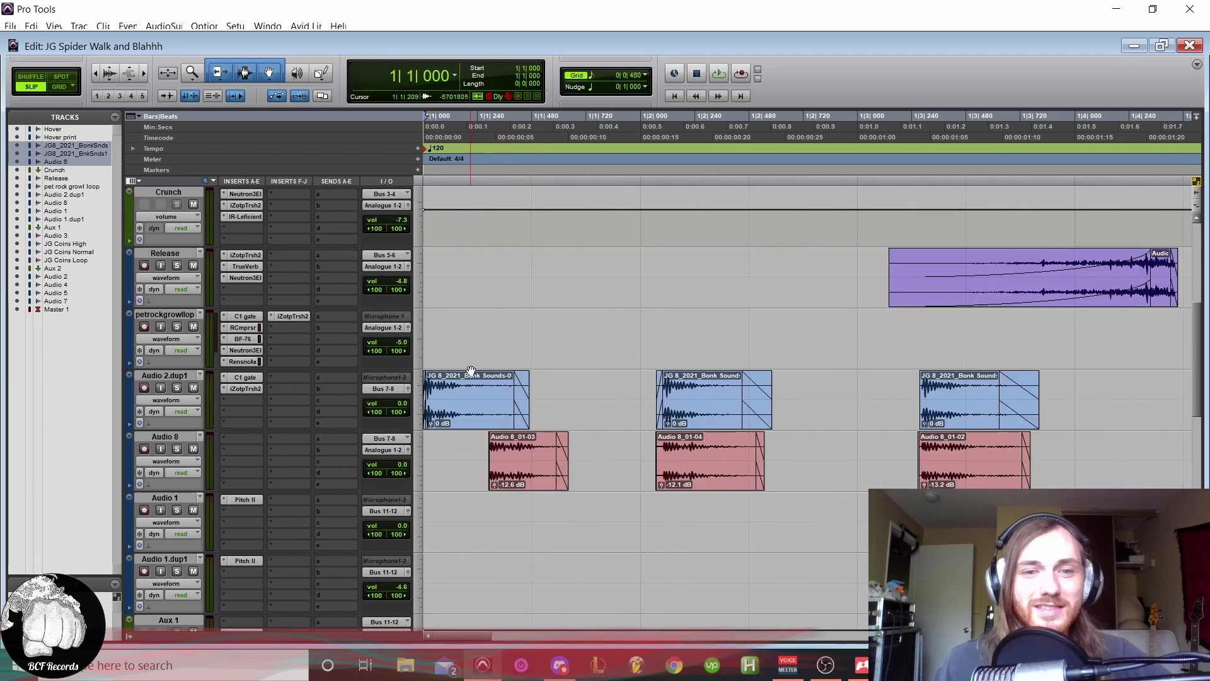
pyautogui.press('space')
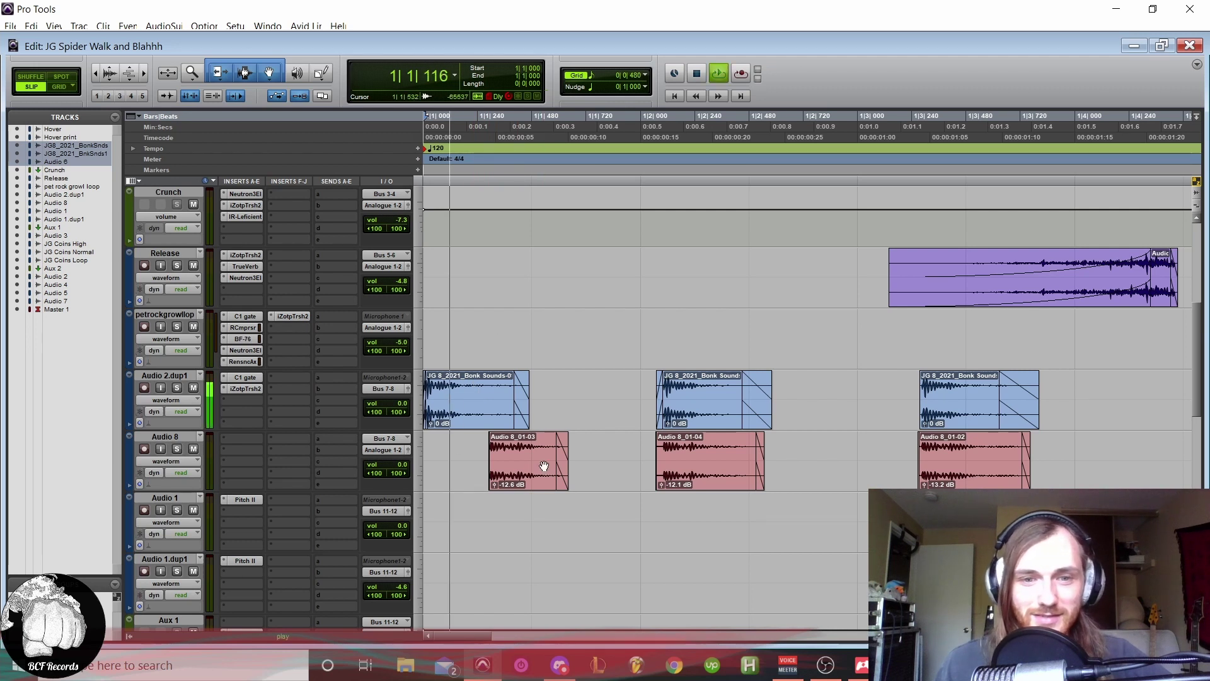
pyautogui.press('space')
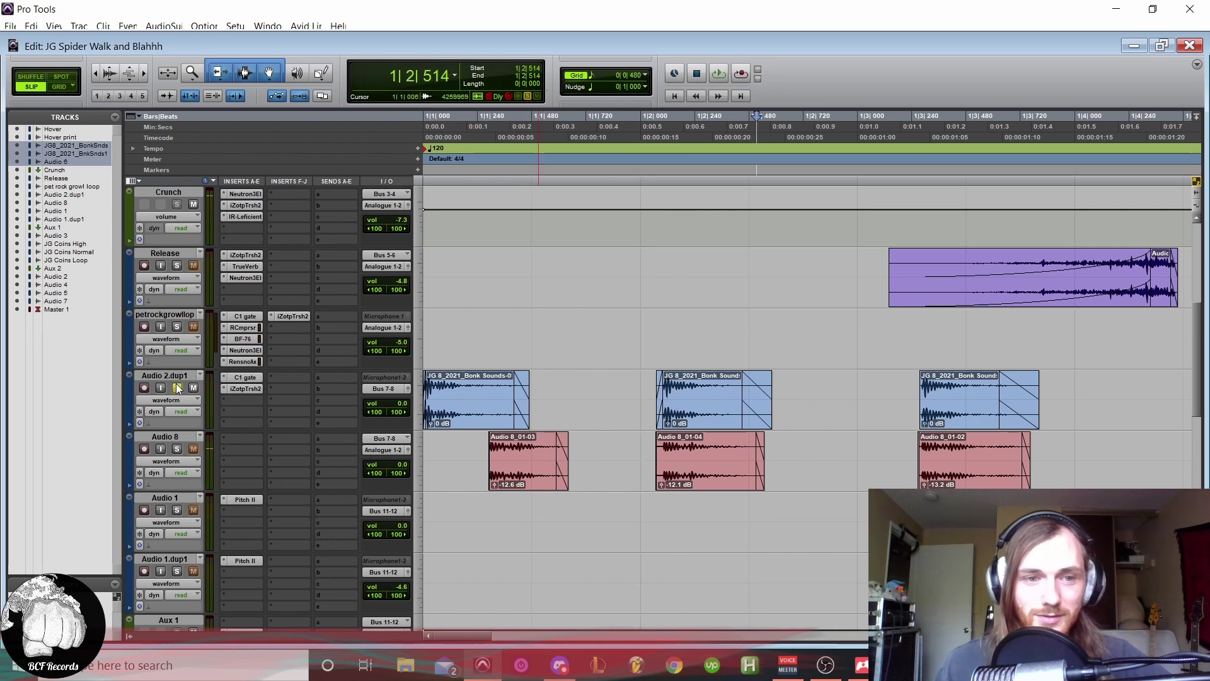
# Step: Solo Audio 2.dup1 and play its bonk clips from the session start
pyautogui.press('space')
pyautogui.press('space')
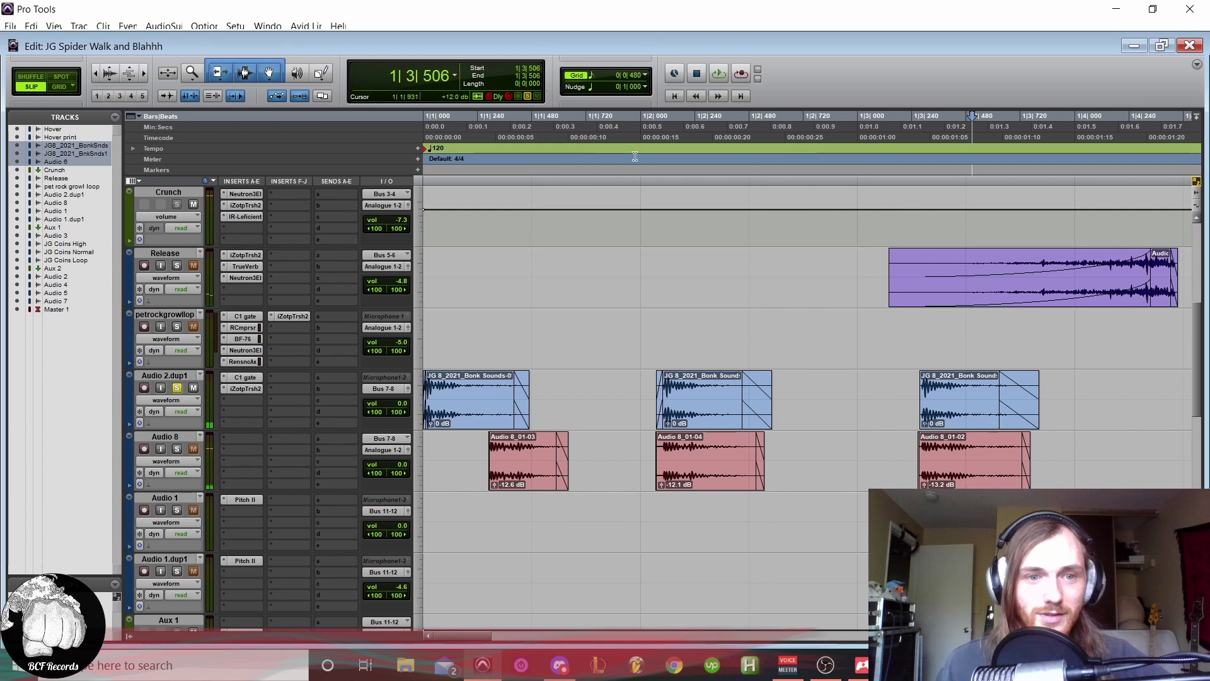
pyautogui.click(674, 96)
pyautogui.press('space')
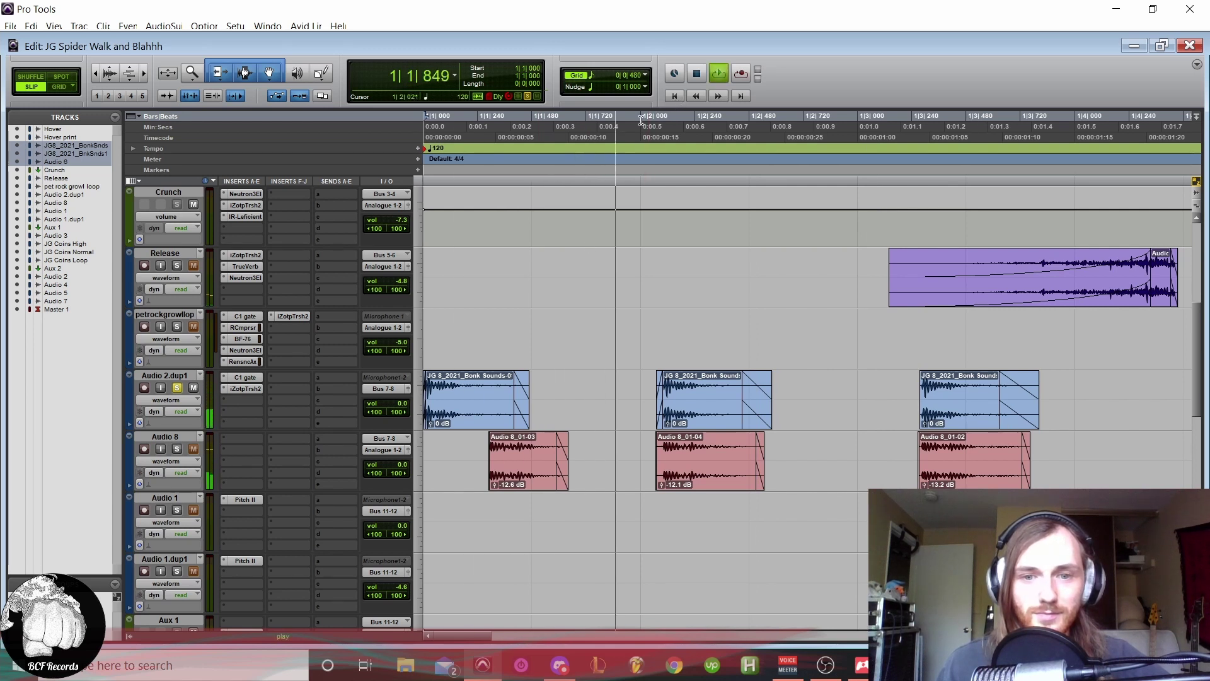
pyautogui.press('space')
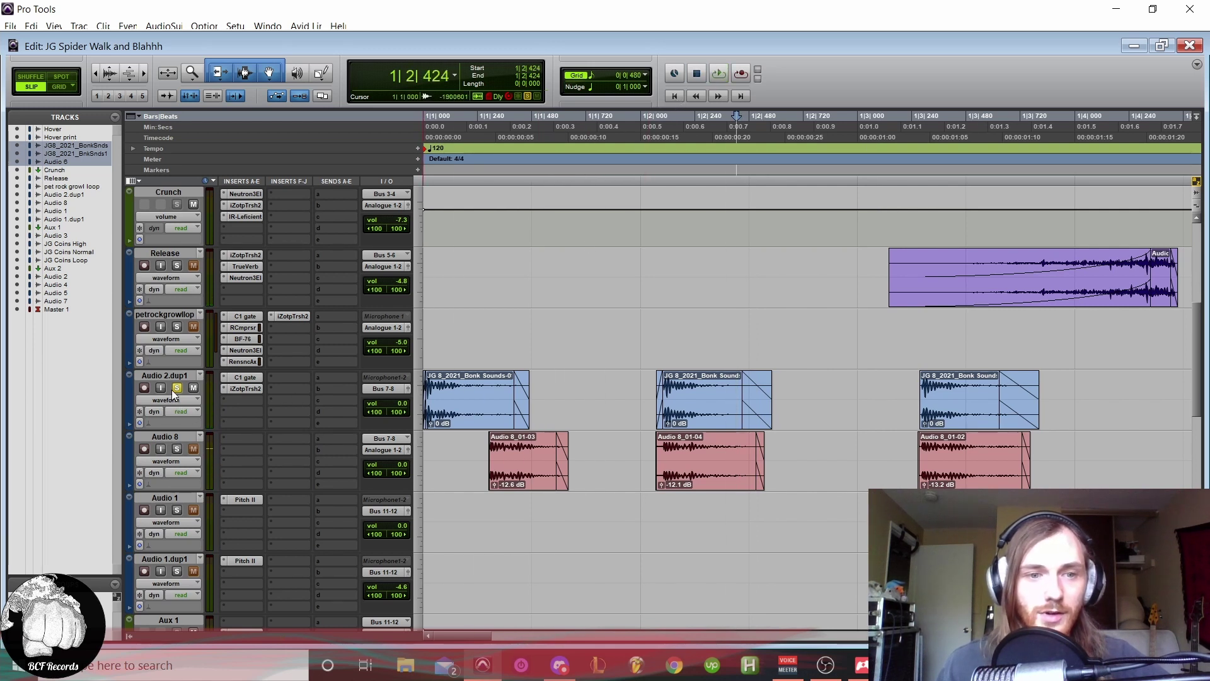
# Step: Switch the solo from Audio 2.dup1 to Audio 8 and play the Audio 8 bonk layer
pyautogui.click(177, 388)
pyautogui.click(177, 449)
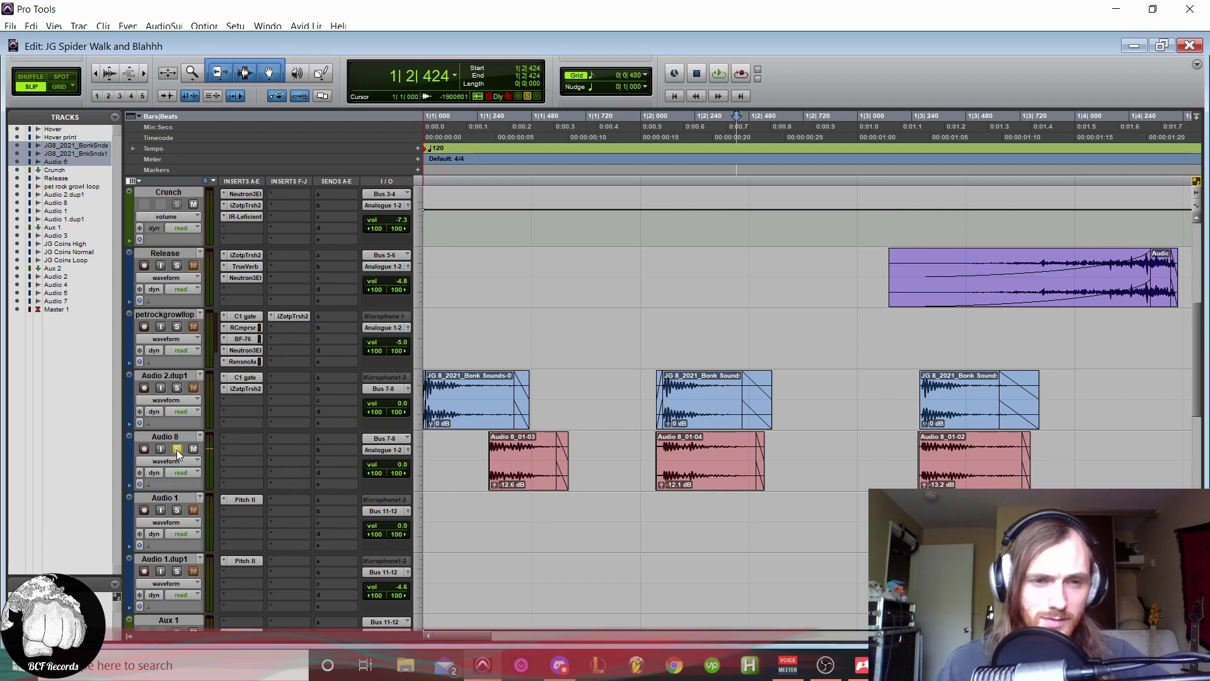
pyautogui.press('space')
pyautogui.click(466, 166)
pyautogui.press('space')
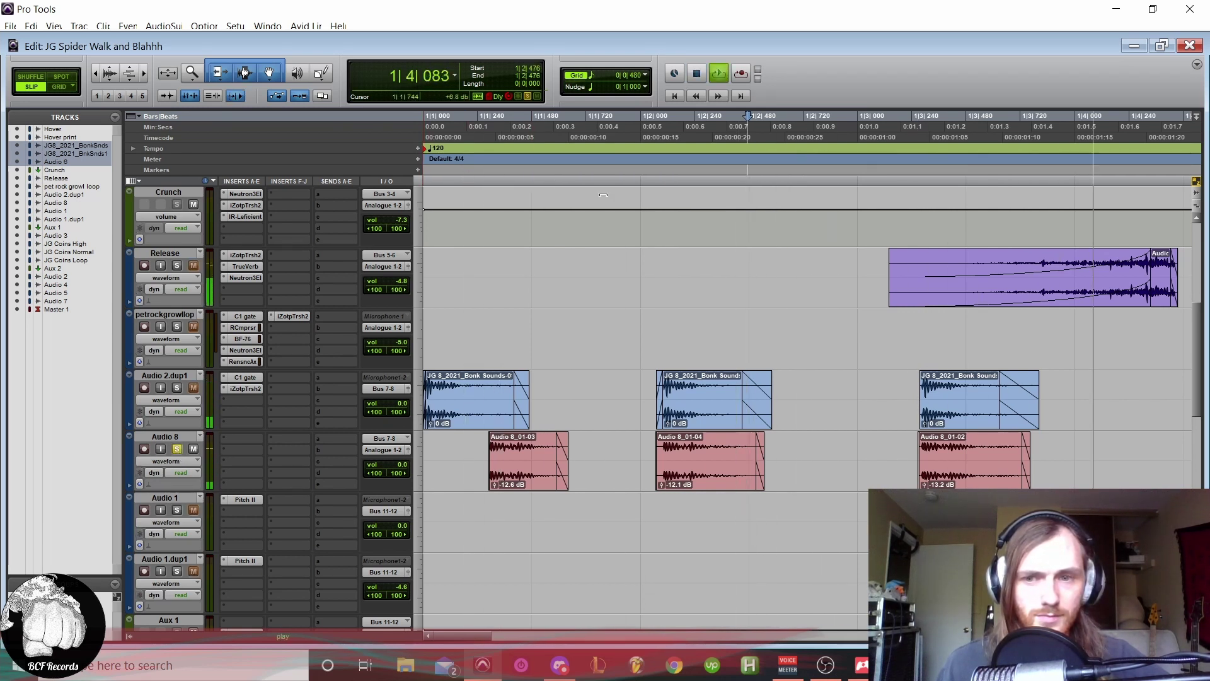
pyautogui.press('r')
pyautogui.press('space')
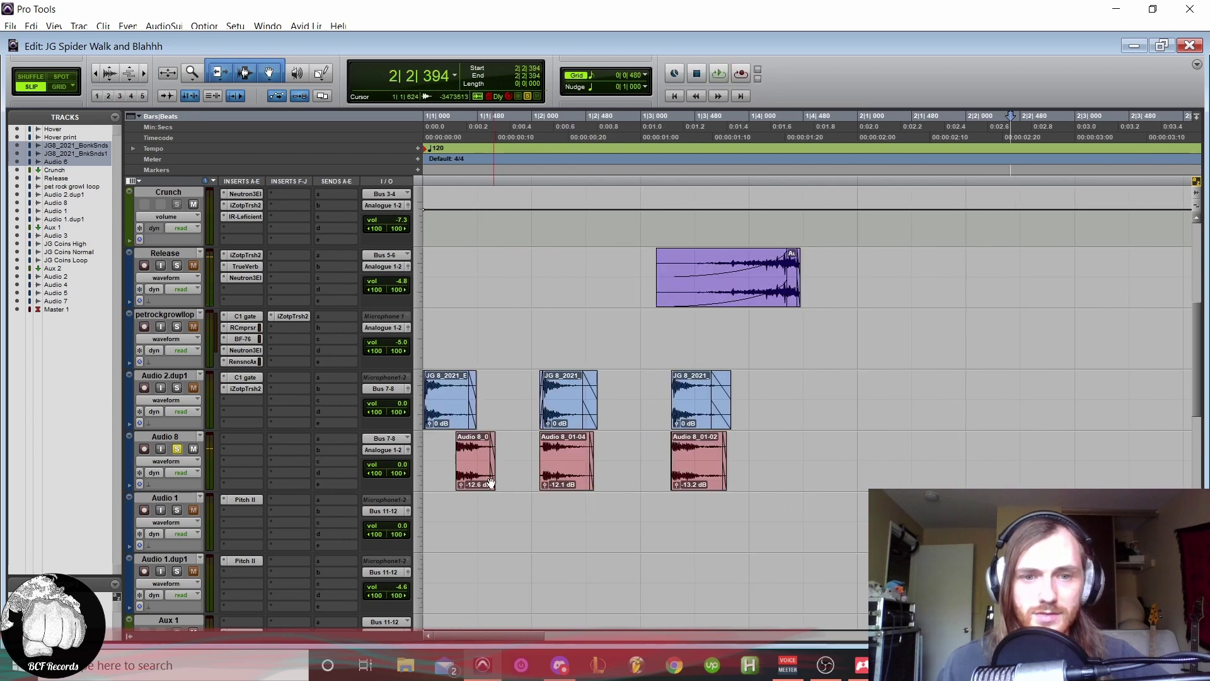
# Step: Play the bonk clips on the soloed Audio 8 track from inside each clip in turn
pyautogui.click(471, 479)
pyautogui.press('Tab')
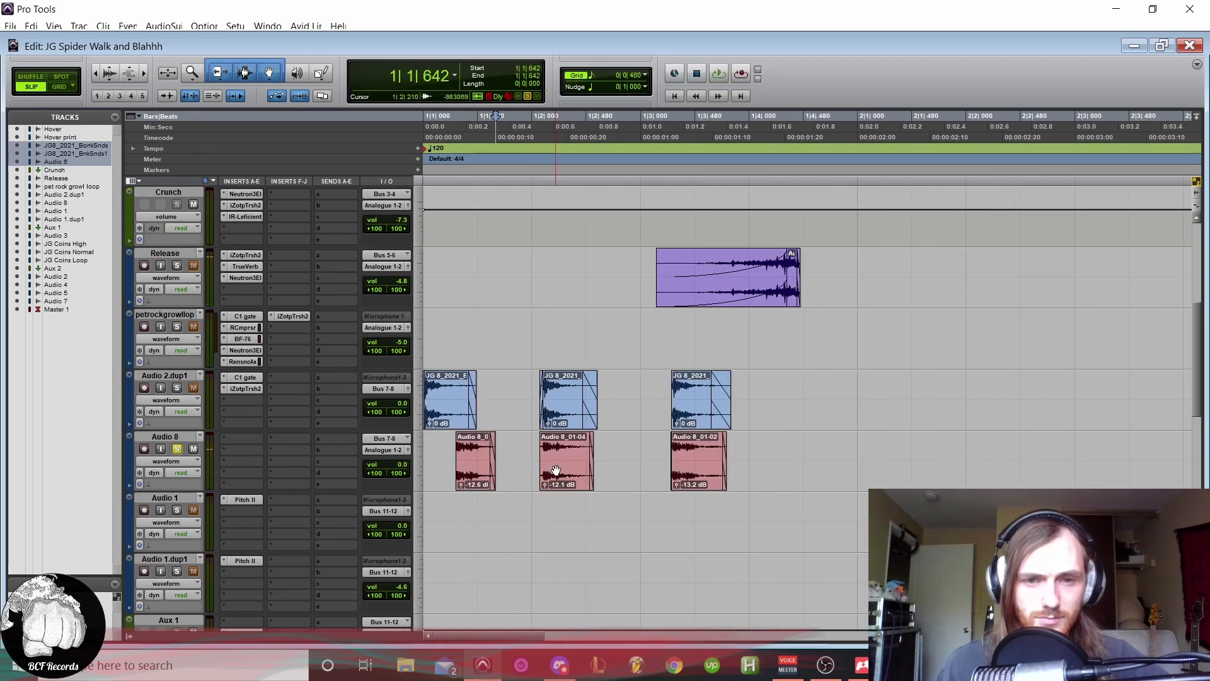
pyautogui.click(555, 469)
pyautogui.press('Tab')
pyautogui.press('space')
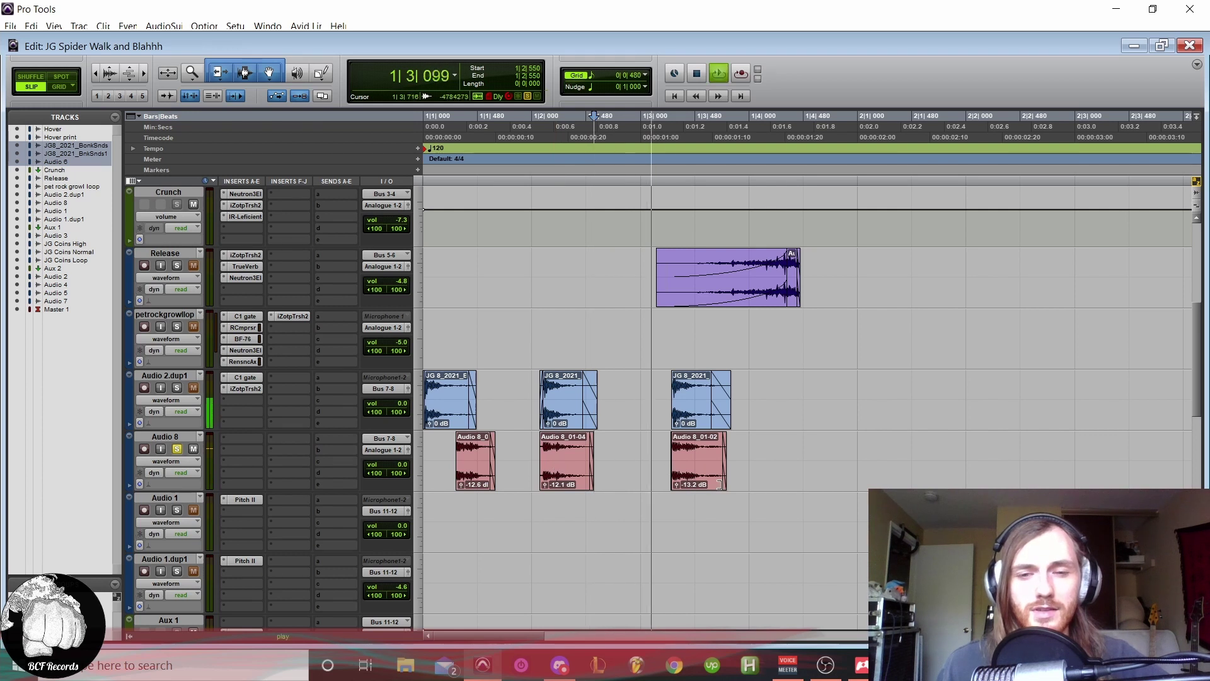
pyautogui.click(696, 477)
pyautogui.press('Tab')
pyautogui.press('space')
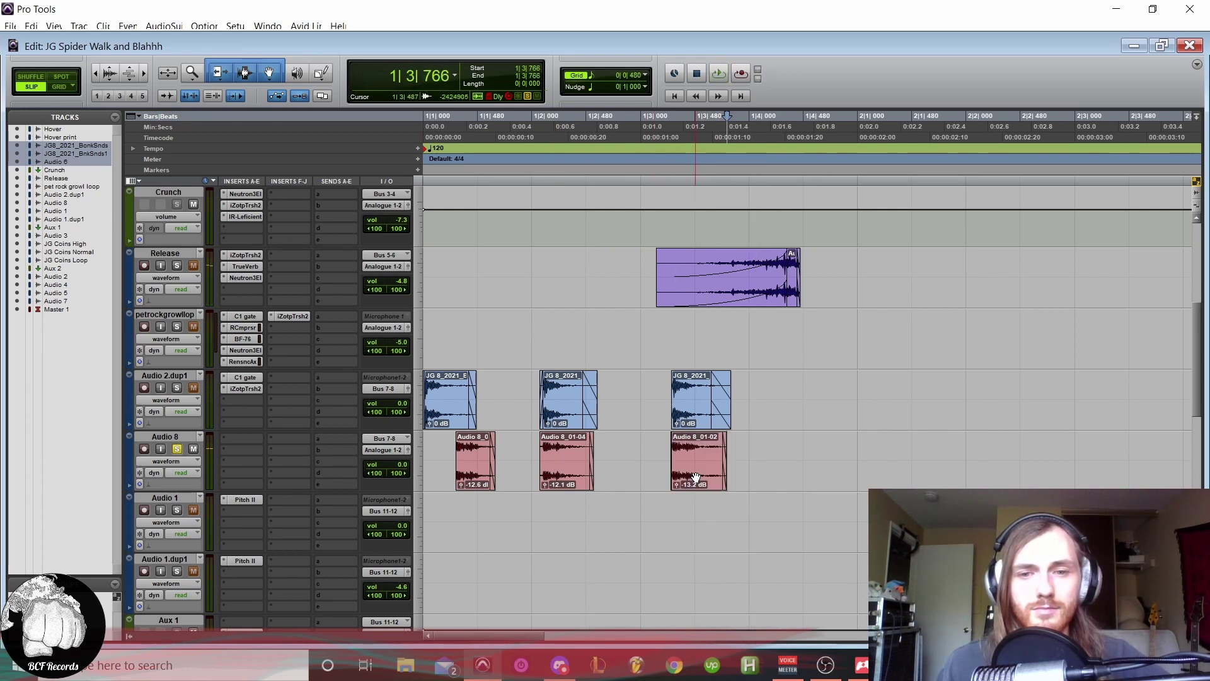
pyautogui.press('space')
pyautogui.press('space')
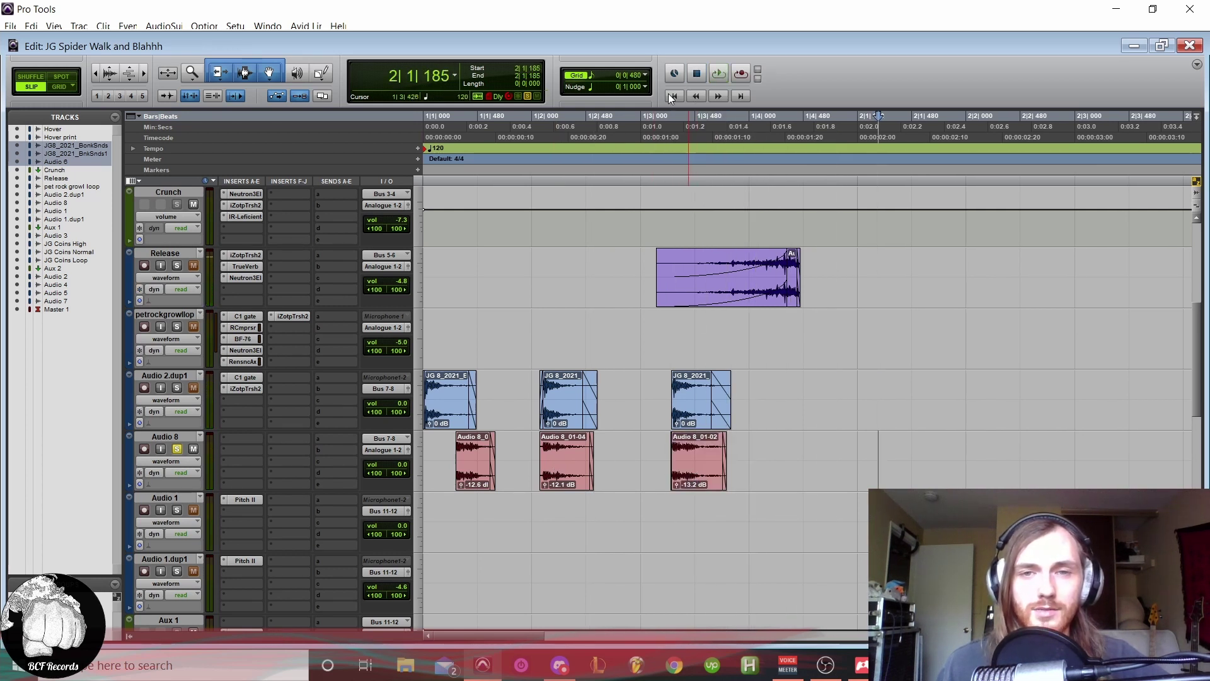
# Step: Play the complete soloed Audio 8 bonk layer from the session start
pyautogui.click(672, 96)
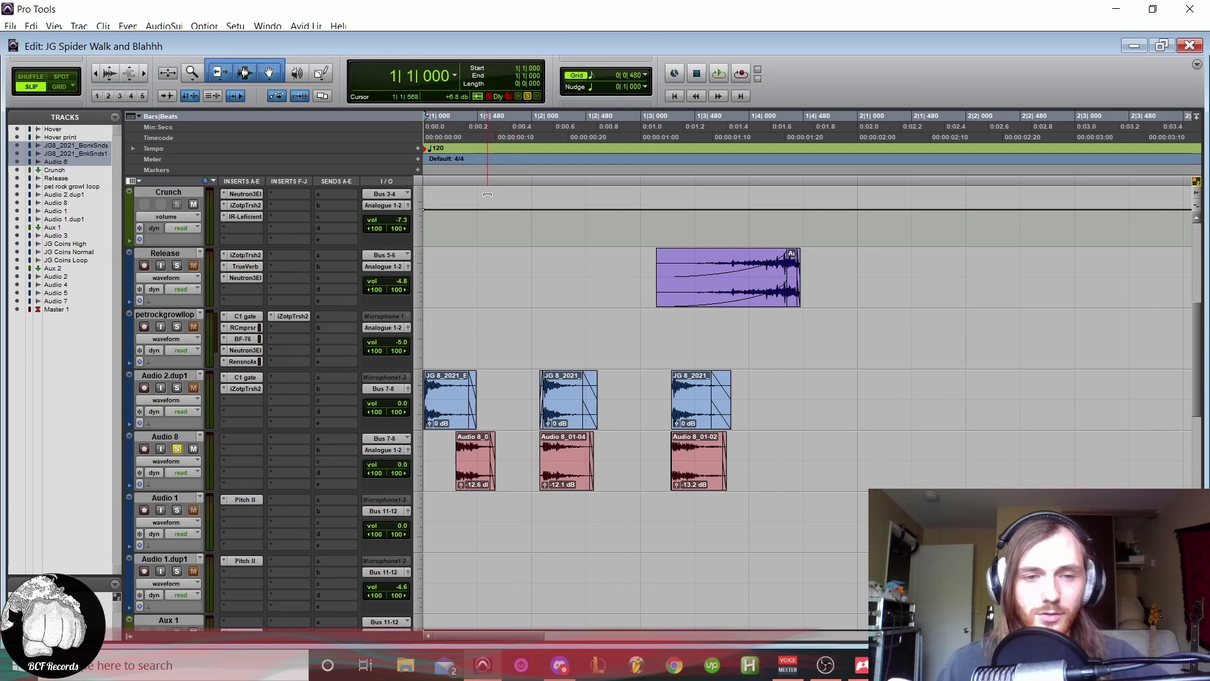
pyautogui.press('space')
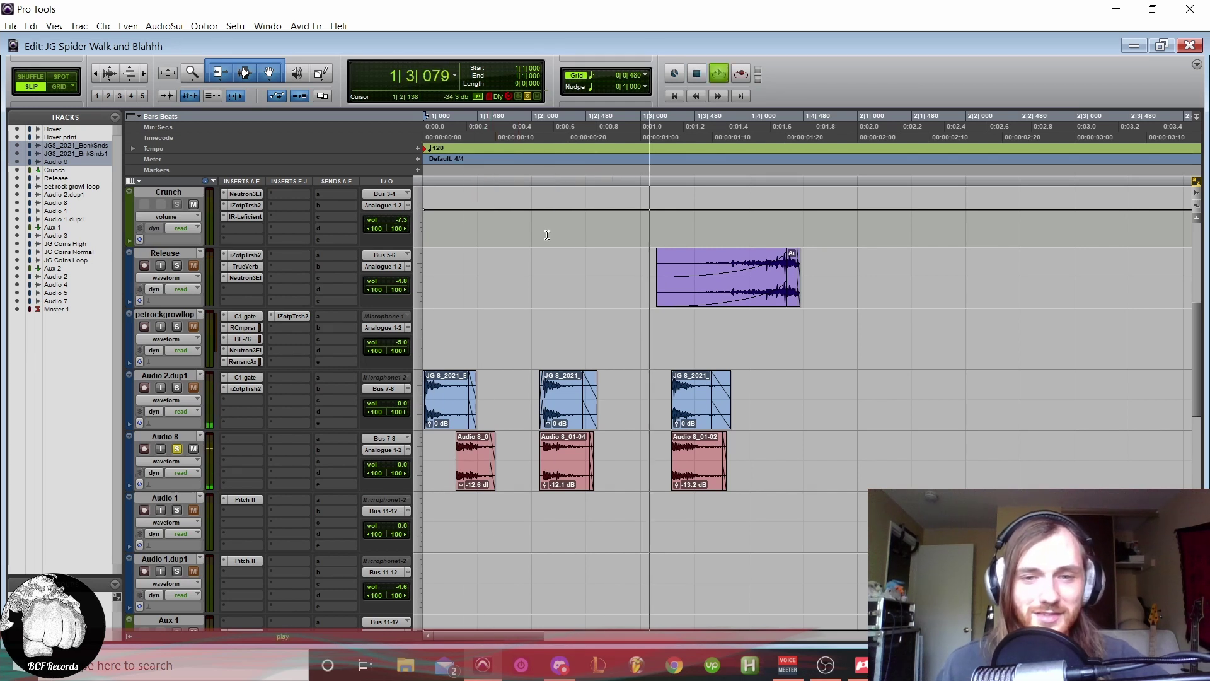
pyautogui.press('space')
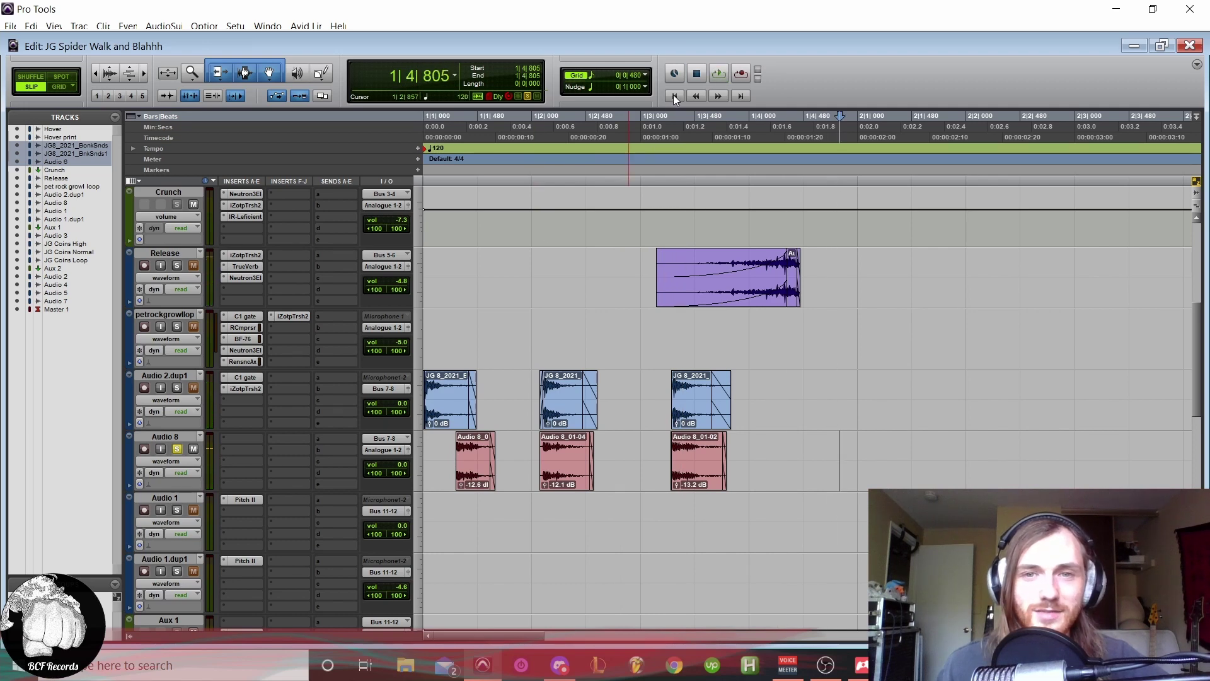
# Step: Switch the solo from Audio 8 to Audio 1, and bypass Pitch II on Audio 1 and Audio 1.dup1
pyautogui.scroll(-1, 533, 339)
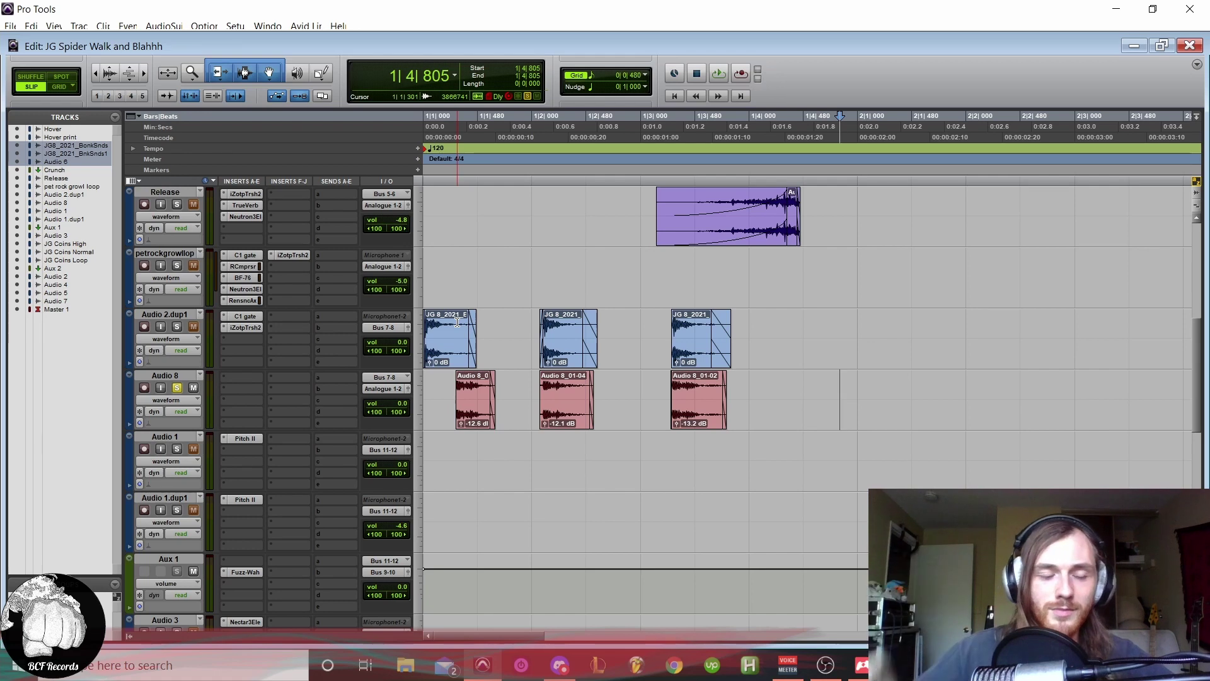
pyautogui.click(177, 388)
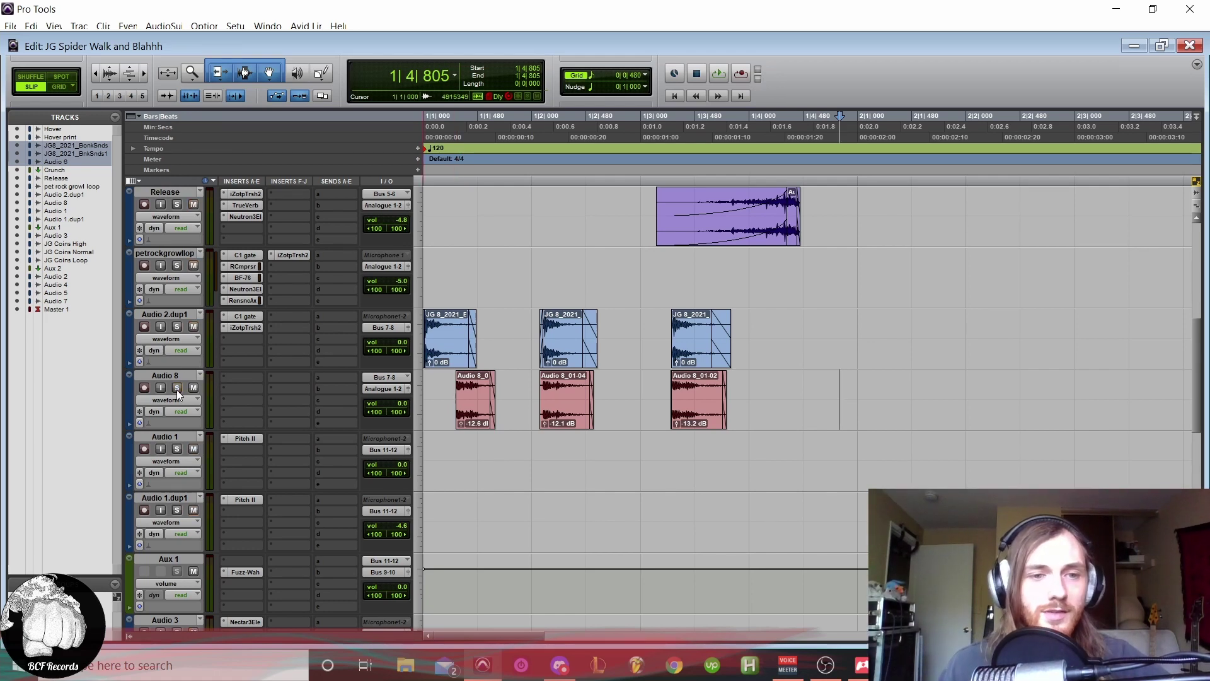
pyautogui.scroll(-3, 368, 393)
pyautogui.hotkey('ctrl', '[')
pyautogui.hotkey('ctrl', '[')
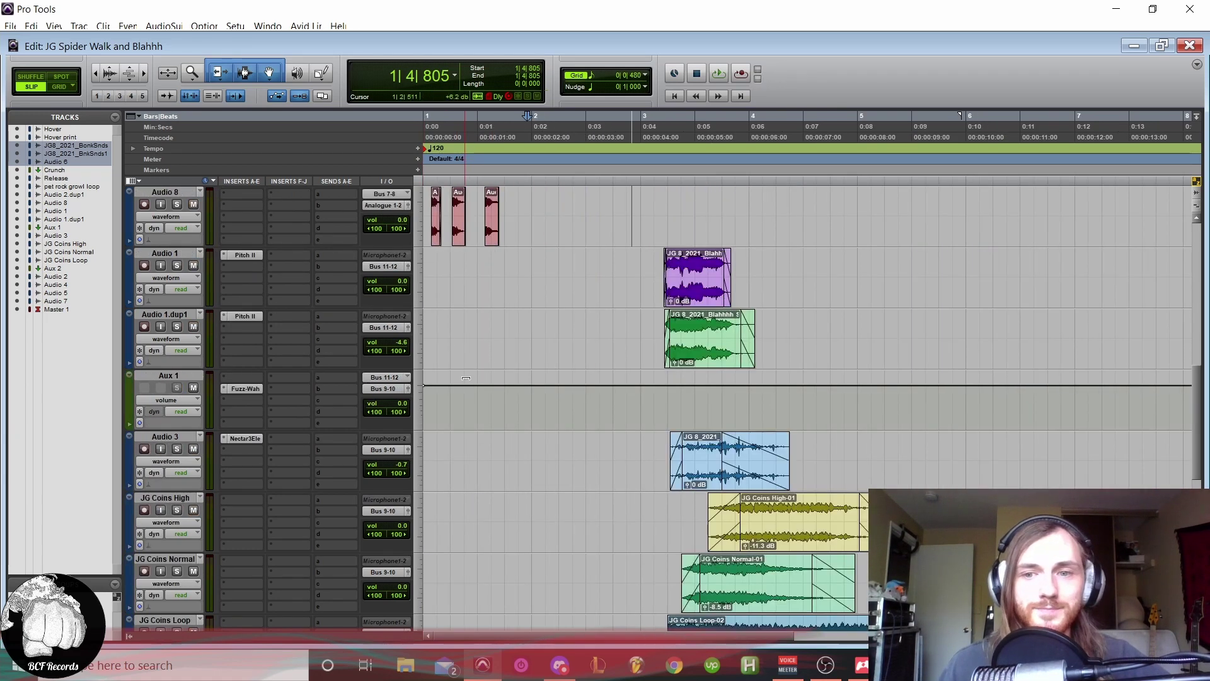
pyautogui.click(177, 266)
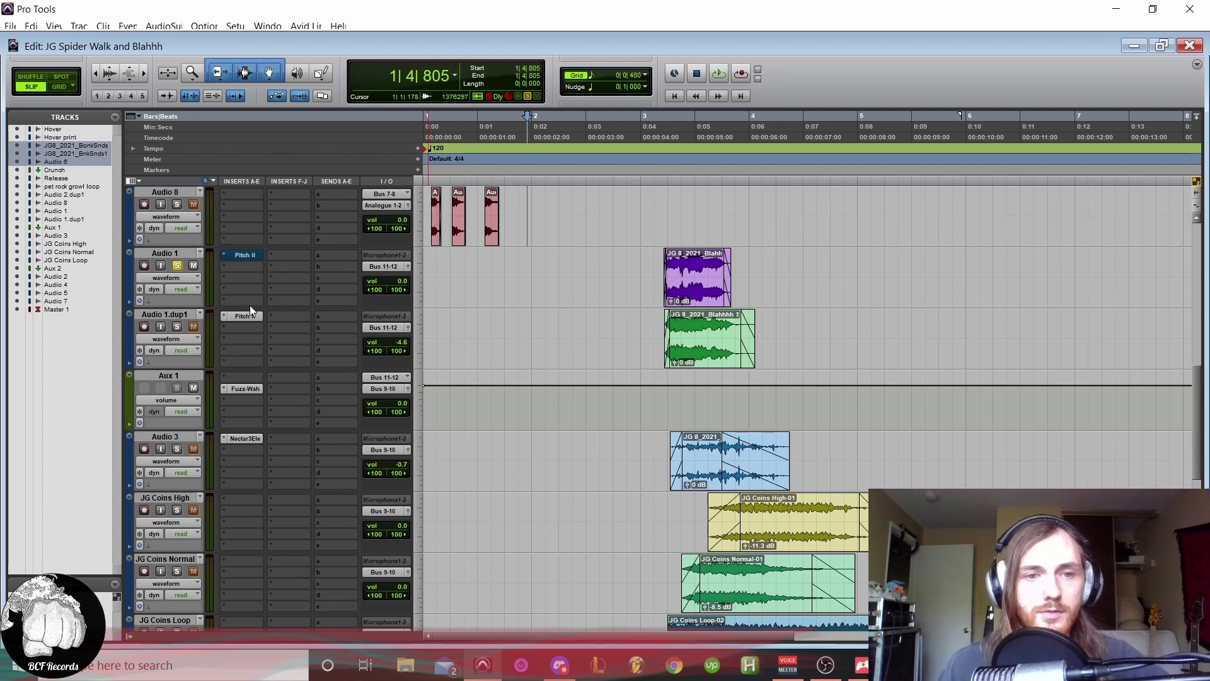
pyautogui.click(683, 179)
pyautogui.hotkey('ctrl', ']')
pyautogui.hotkey('ctrl', ']')
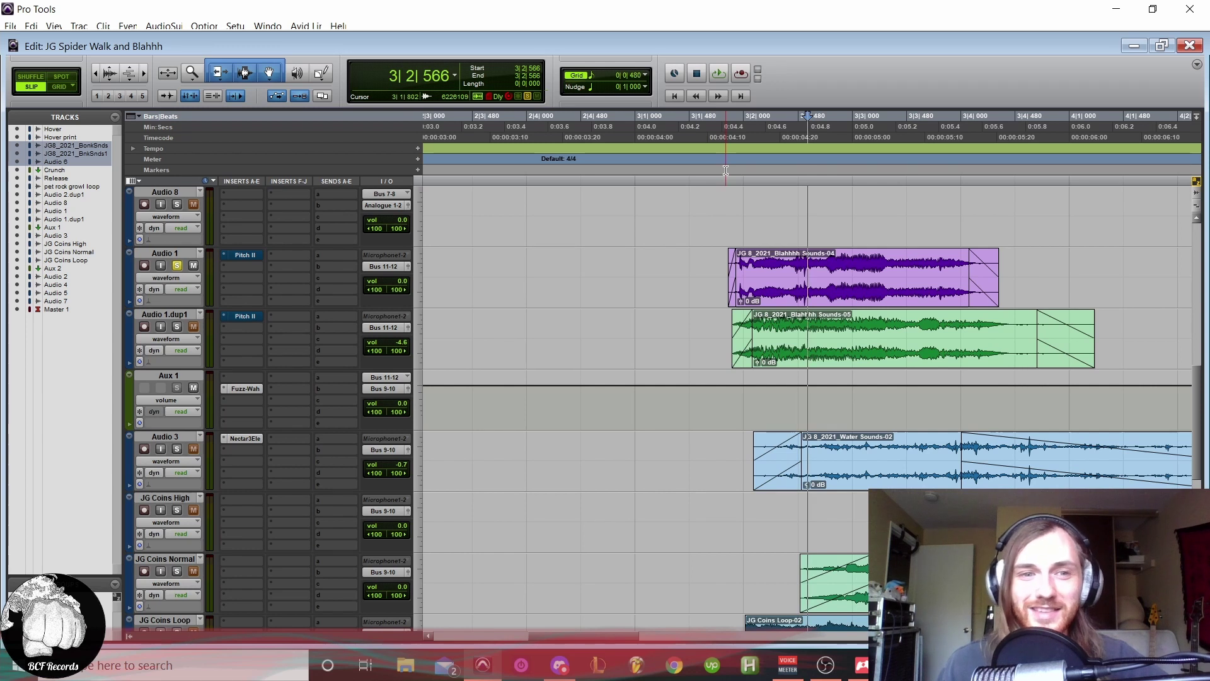
# Step: Bypass Fuzz-Wah on Aux 1 and play the soloed Audio 1 Blahhhh clip from 3|1|802
pyautogui.click(725, 170)
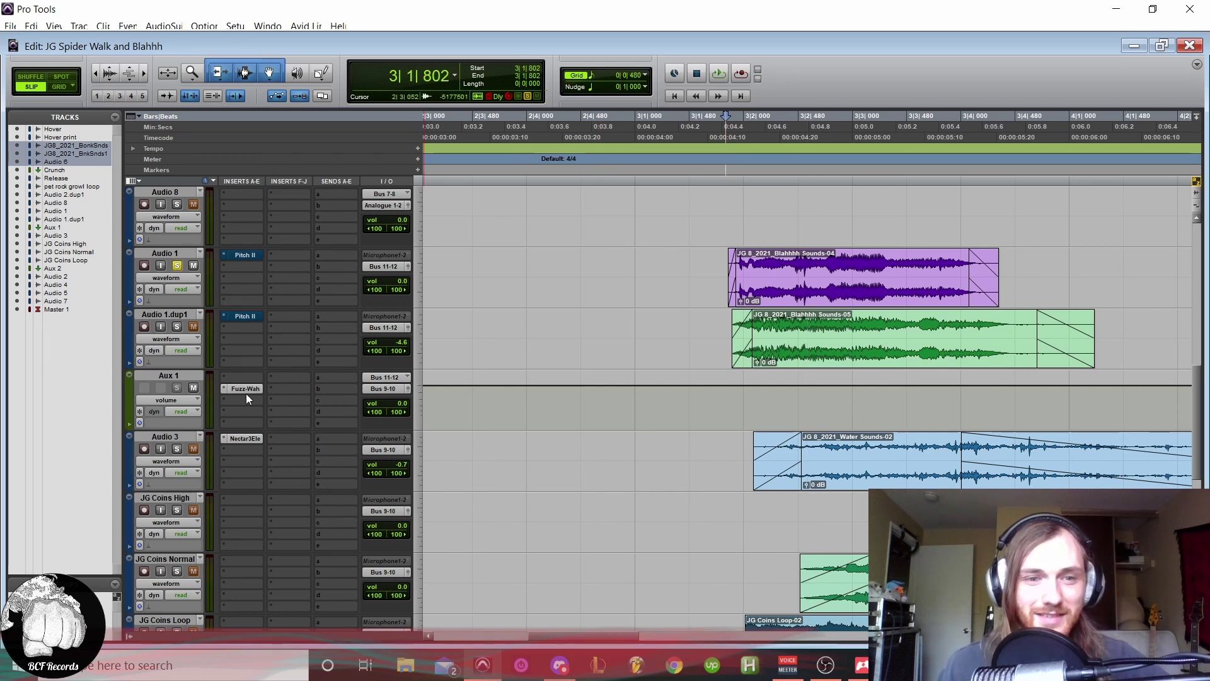
pyautogui.moveTo(246, 391); pyautogui.dragTo(260, 429)
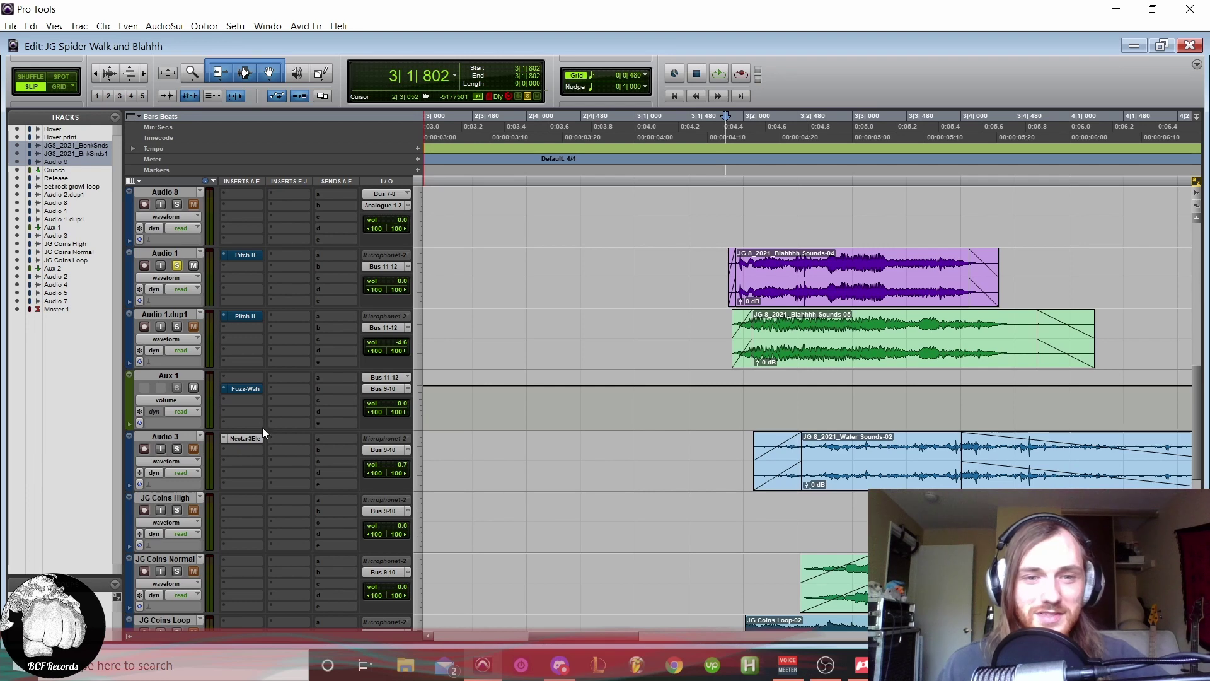
pyautogui.scroll(-1, 262, 428)
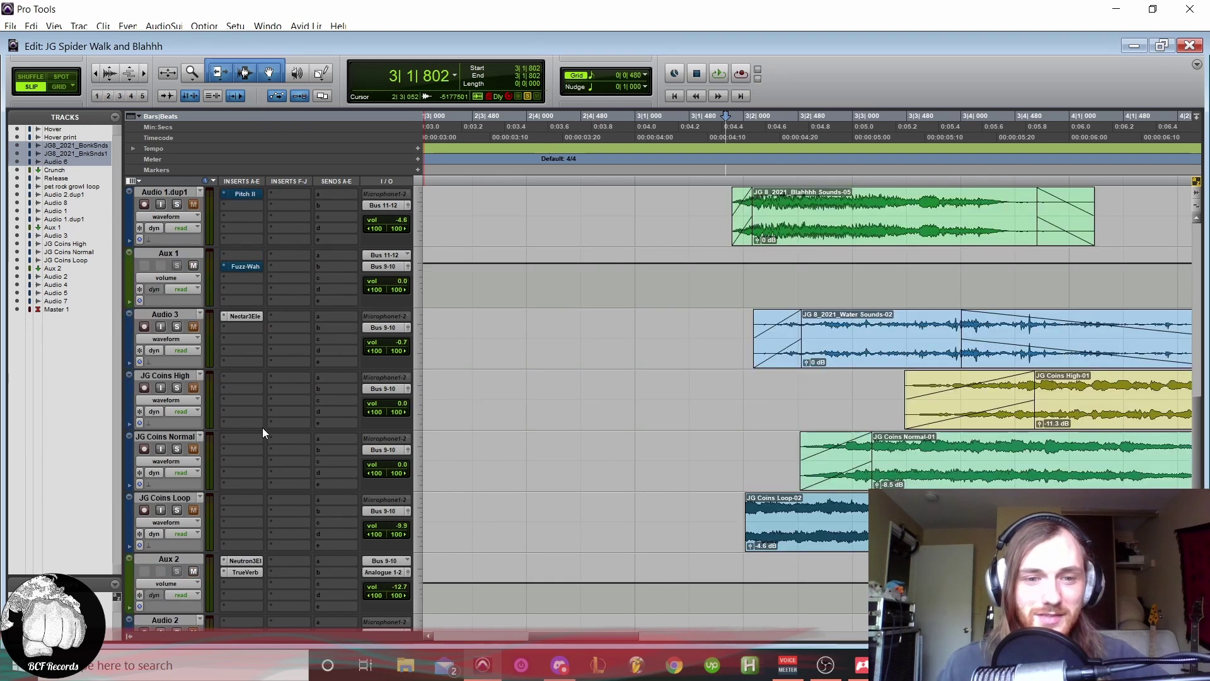
pyautogui.scroll(1, 262, 427)
pyautogui.scroll(1, 262, 427)
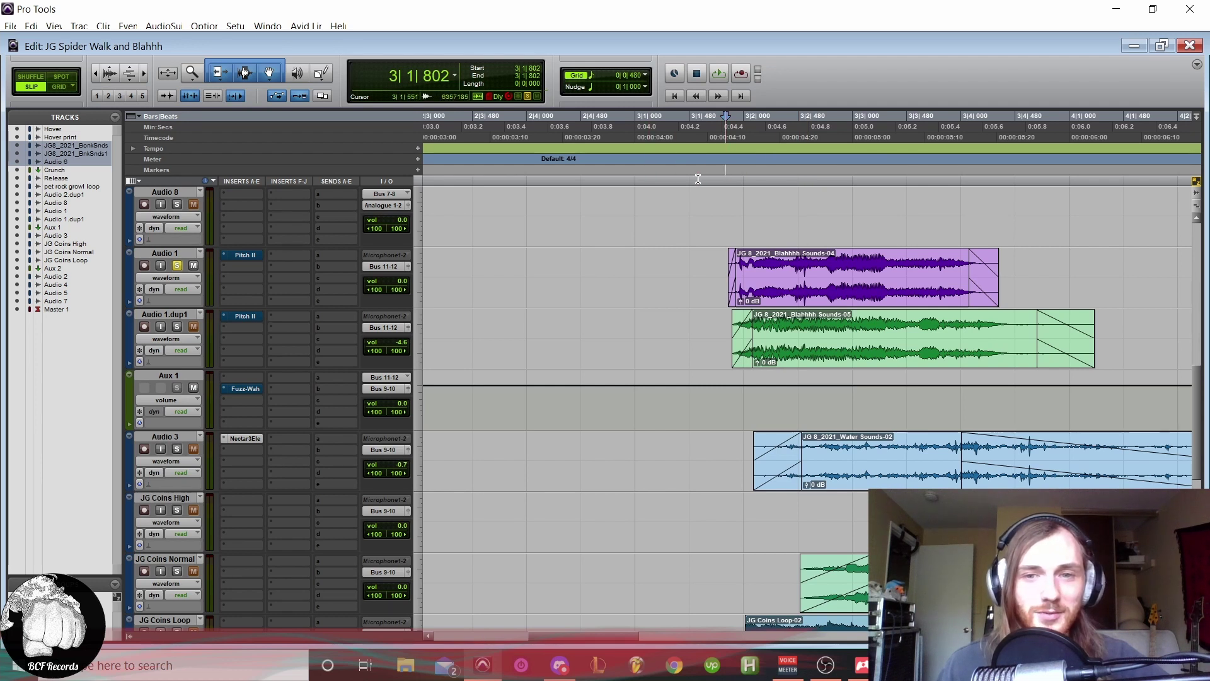
pyautogui.press('space')
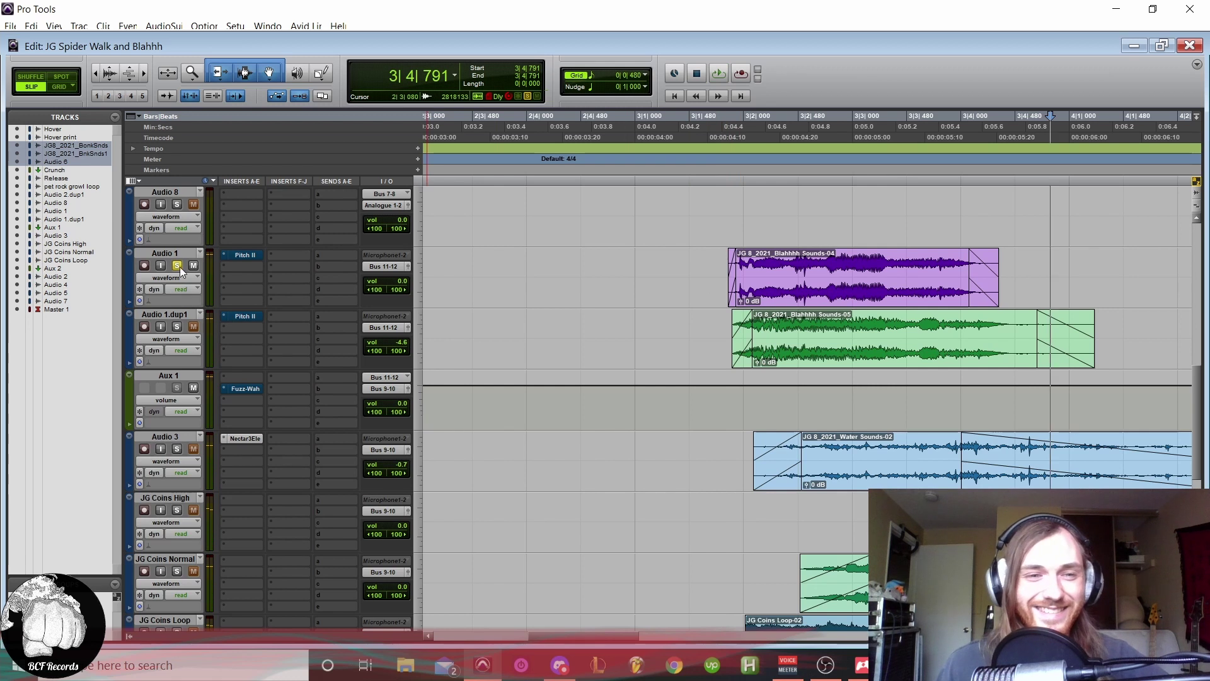
# Step: Switch the solo from Audio 1 to Audio 1.dup1 and play its Blahhhh clip from 3|1|852
pyautogui.click(177, 327)
pyautogui.press('space')
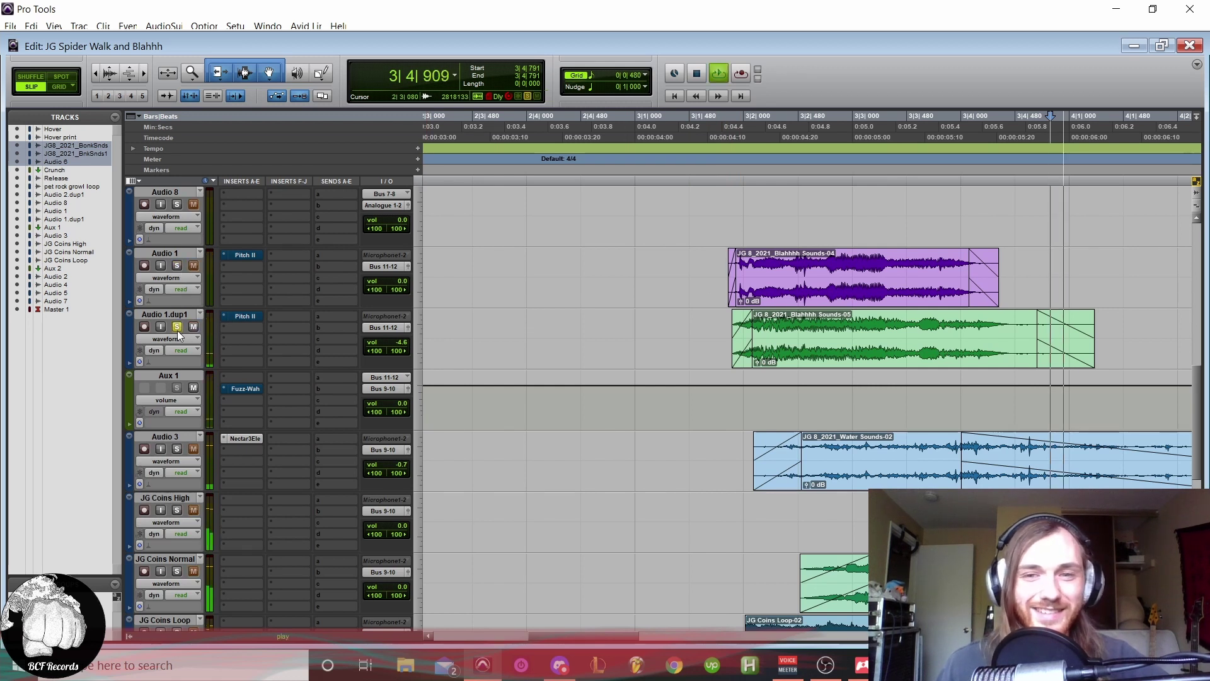
pyautogui.press('space')
pyautogui.press('space')
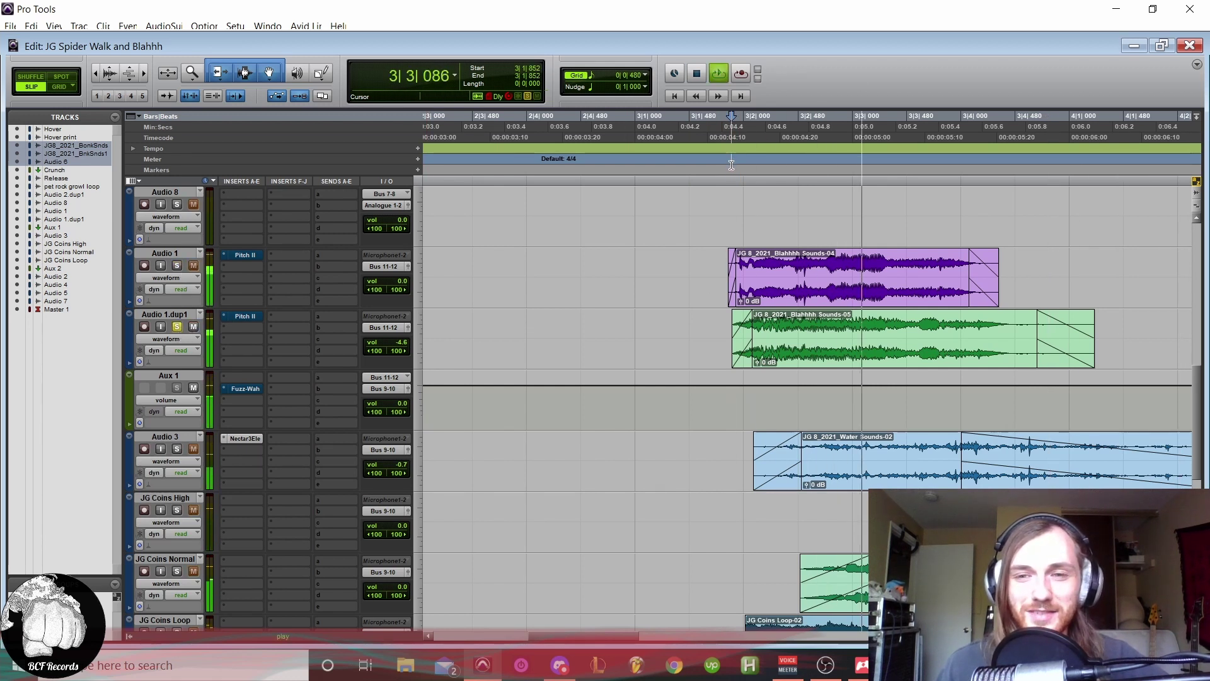
# Step: Solo Audio 1 and Audio 1.dup1 together and play both Blahhhh clips from 3|1|902
pyautogui.click(177, 326)
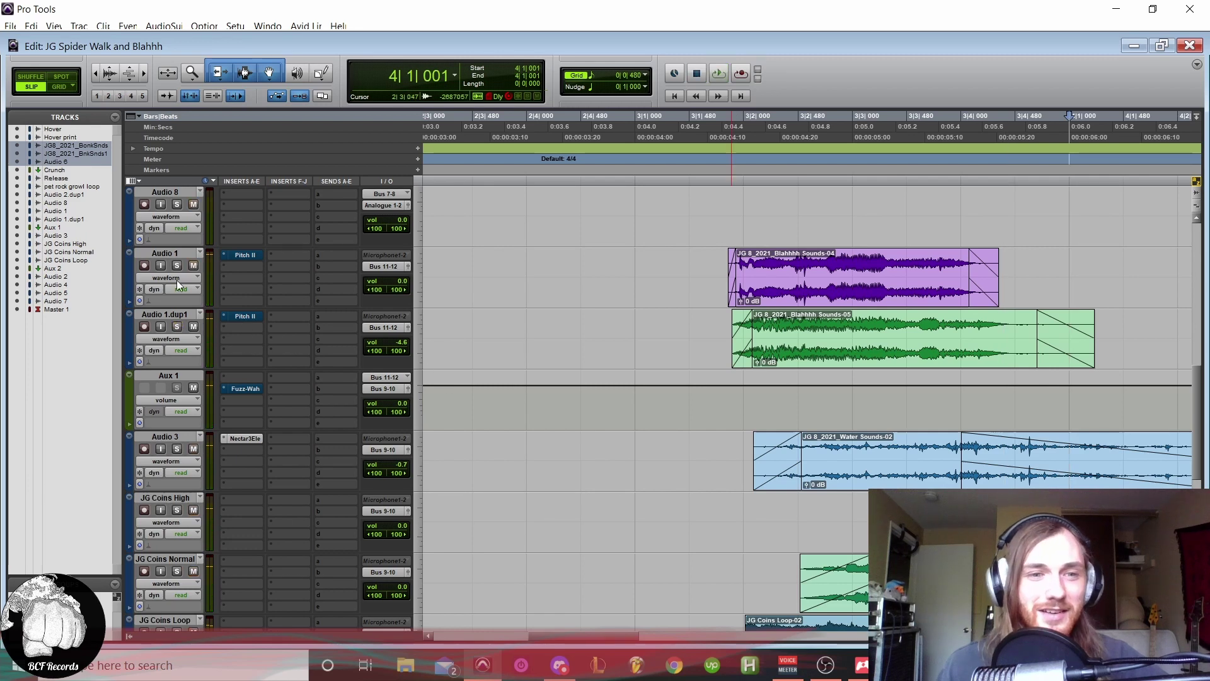
pyautogui.click(177, 327)
pyautogui.press('space')
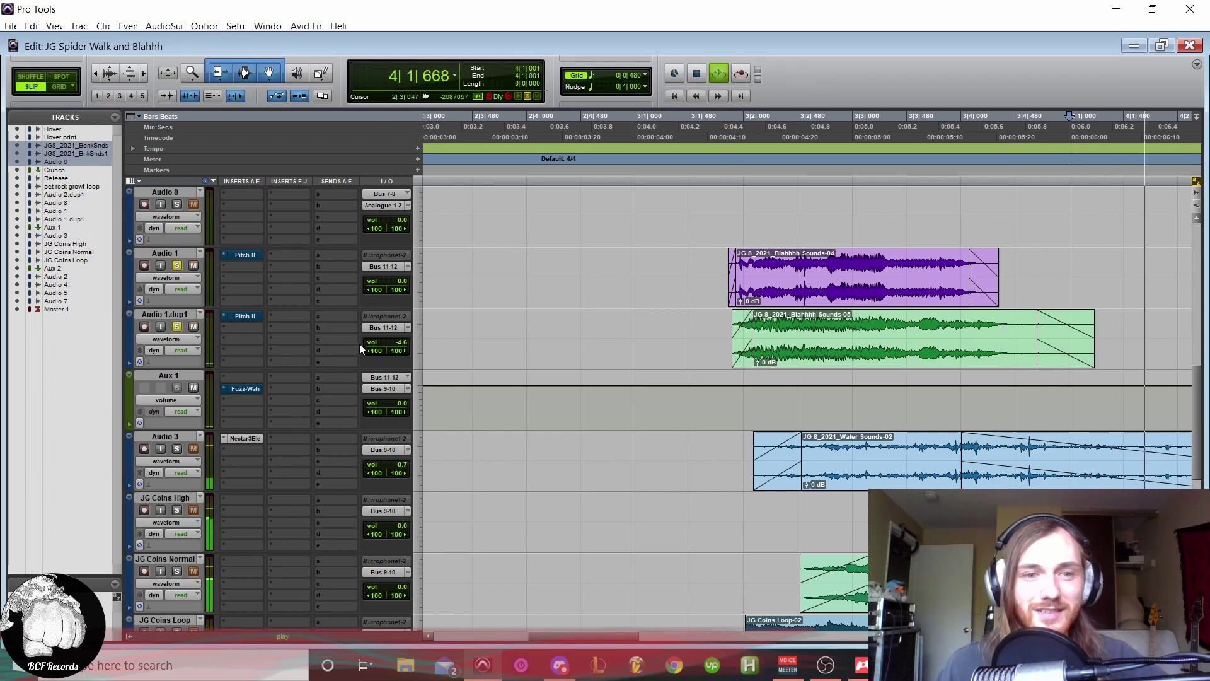
pyautogui.press('space')
pyautogui.hotkey('ctrl', '[')
pyautogui.press('space')
pyautogui.click(565, 187)
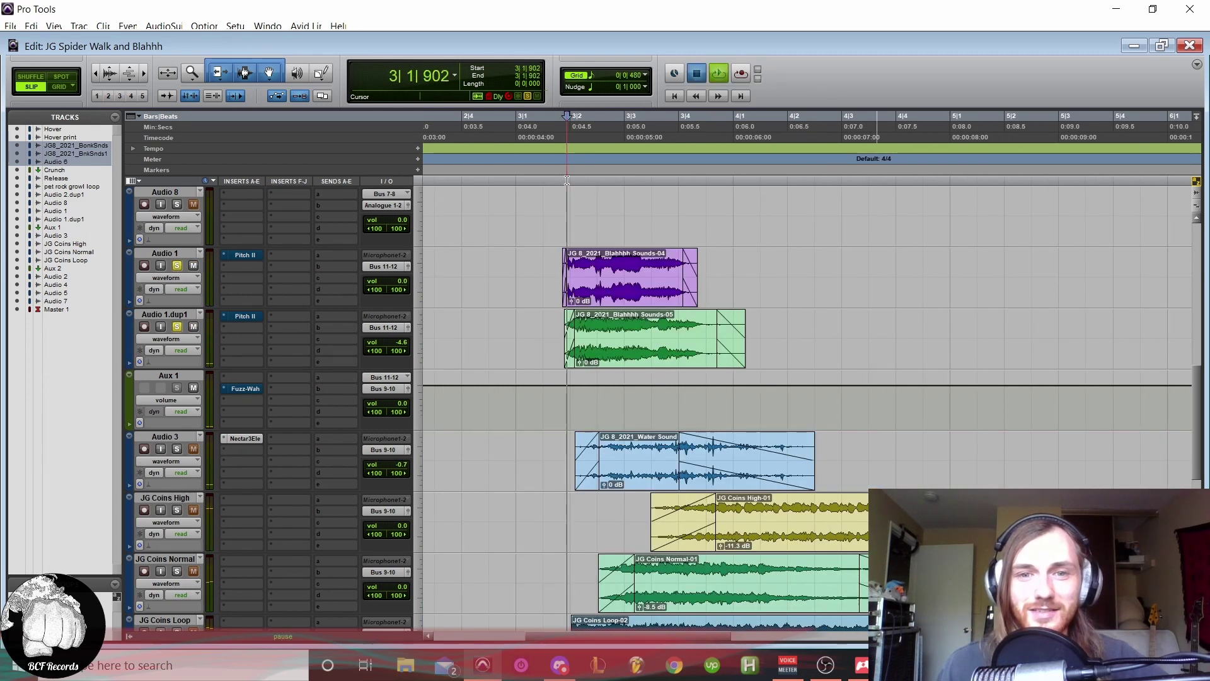
pyautogui.press('space')
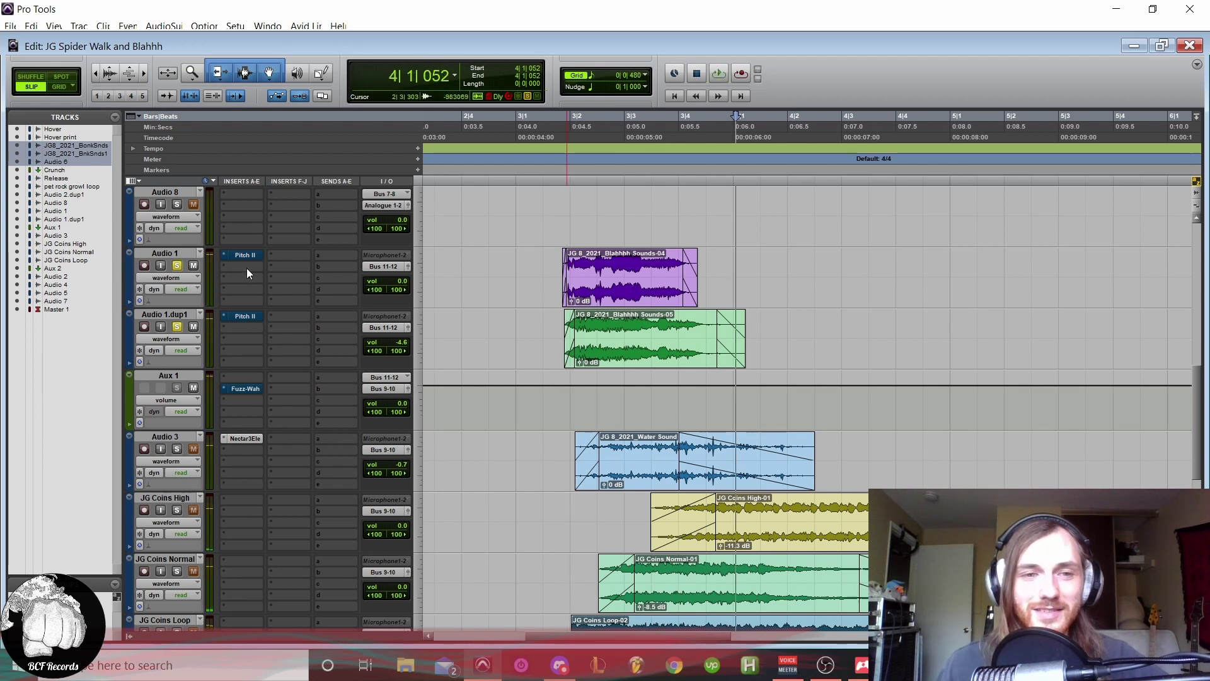
# Step: Reactivate Fuzz-Wah on Aux 1 and play the two soloed Blahhhh layers from 3|1|791
pyautogui.keyDown('ctrl'); pyautogui.click(248, 387); pyautogui.keyUp('ctrl')
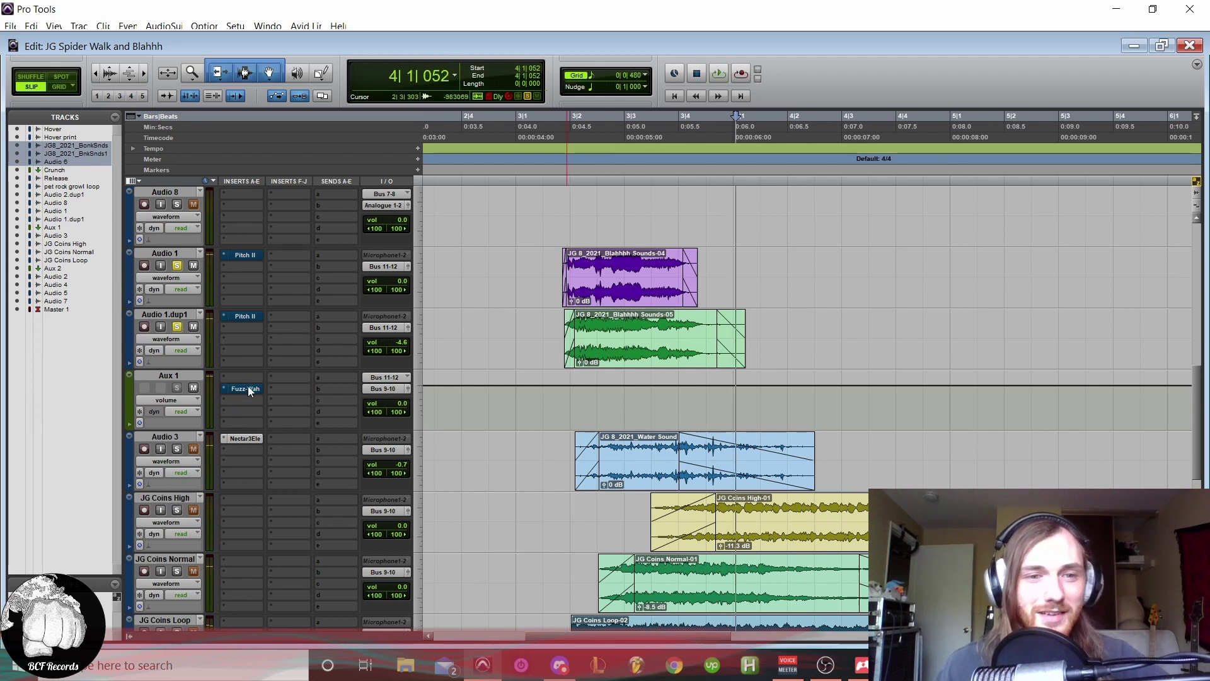
pyautogui.click(561, 172)
pyautogui.press('space')
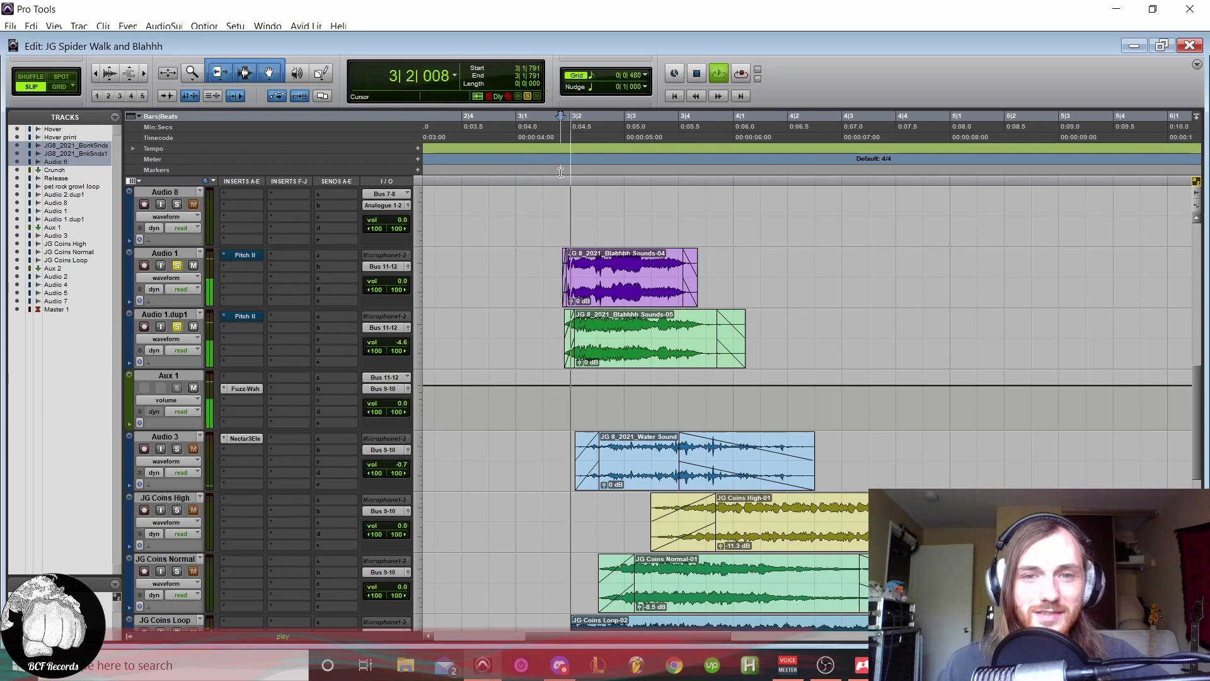
# Step: Examine the Fuzz-Wah settings on Aux 1, close the plug-in, and replay the Blahhhh layers from 3|1|512
pyautogui.click(252, 387)
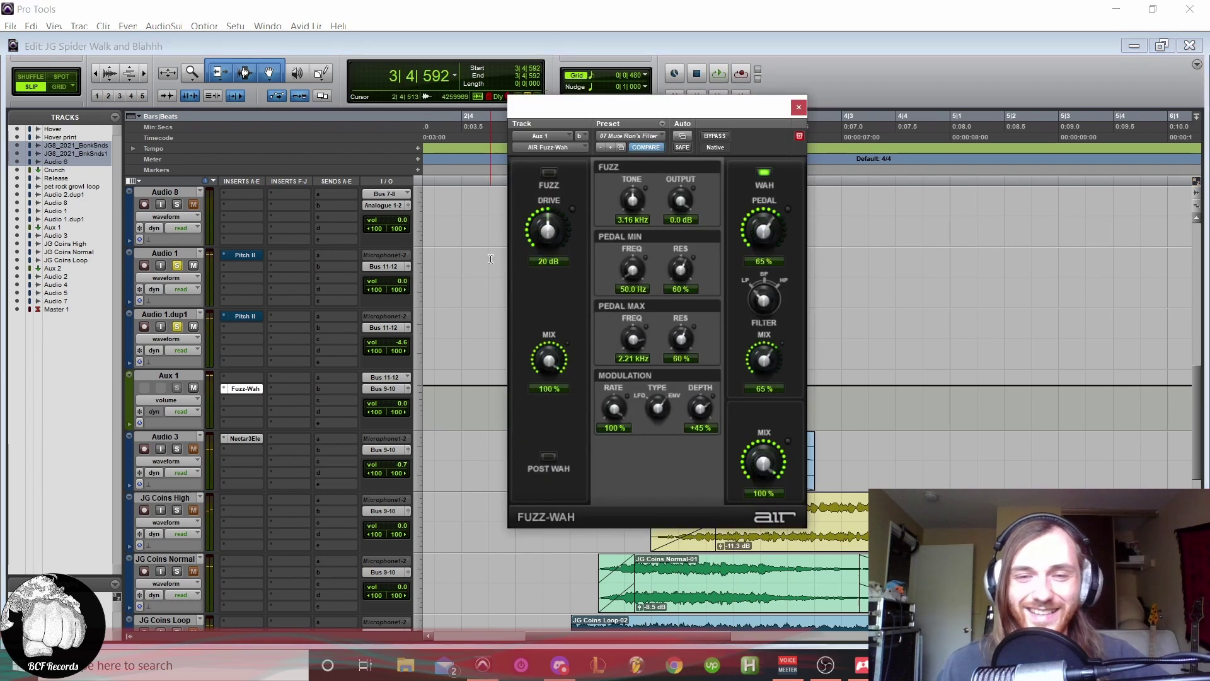
pyautogui.click(798, 107)
pyautogui.click(545, 162)
pyautogui.press('space')
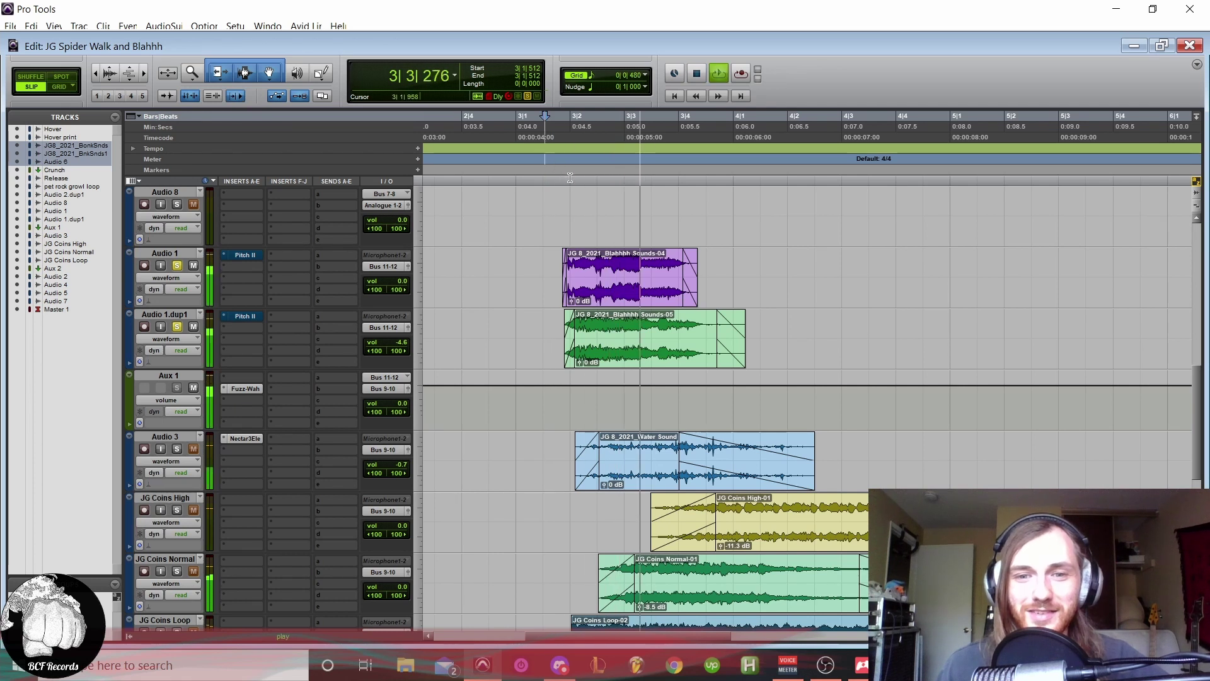
pyautogui.press('space')
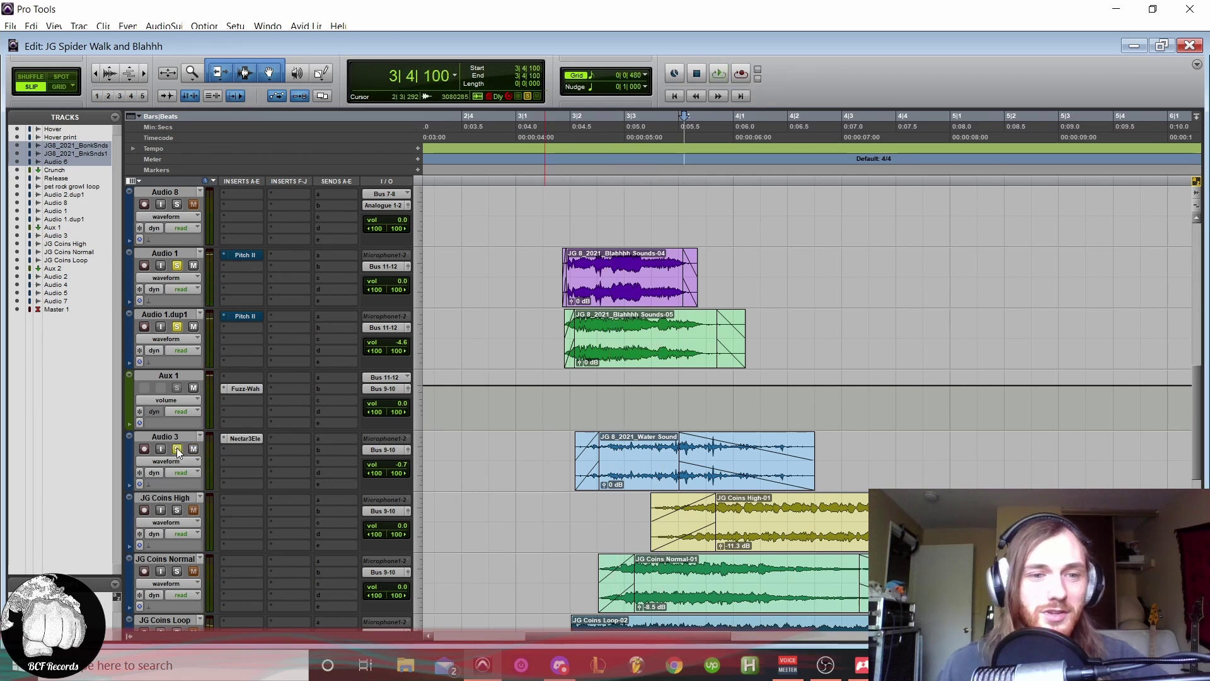
# Step: Add Audio 3 to the soloed tracks and play the Blahhhh and water layers together from 3|2|243
pyautogui.click(584, 181)
pyautogui.press('space')
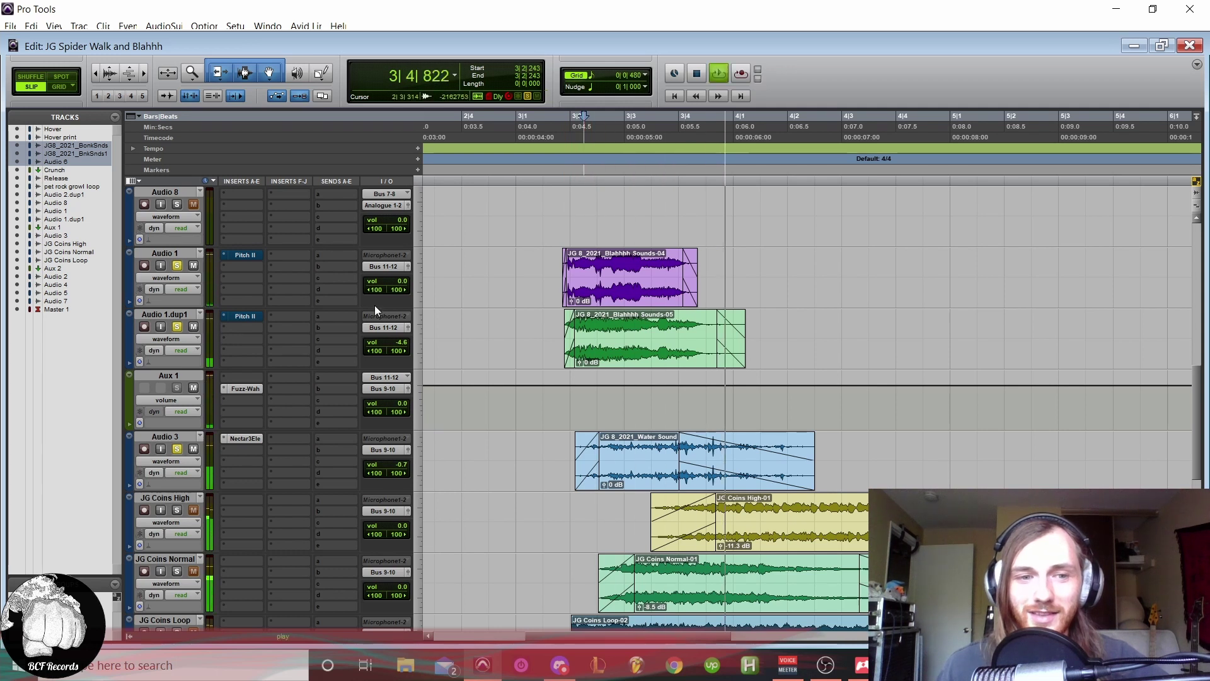
pyautogui.press('space')
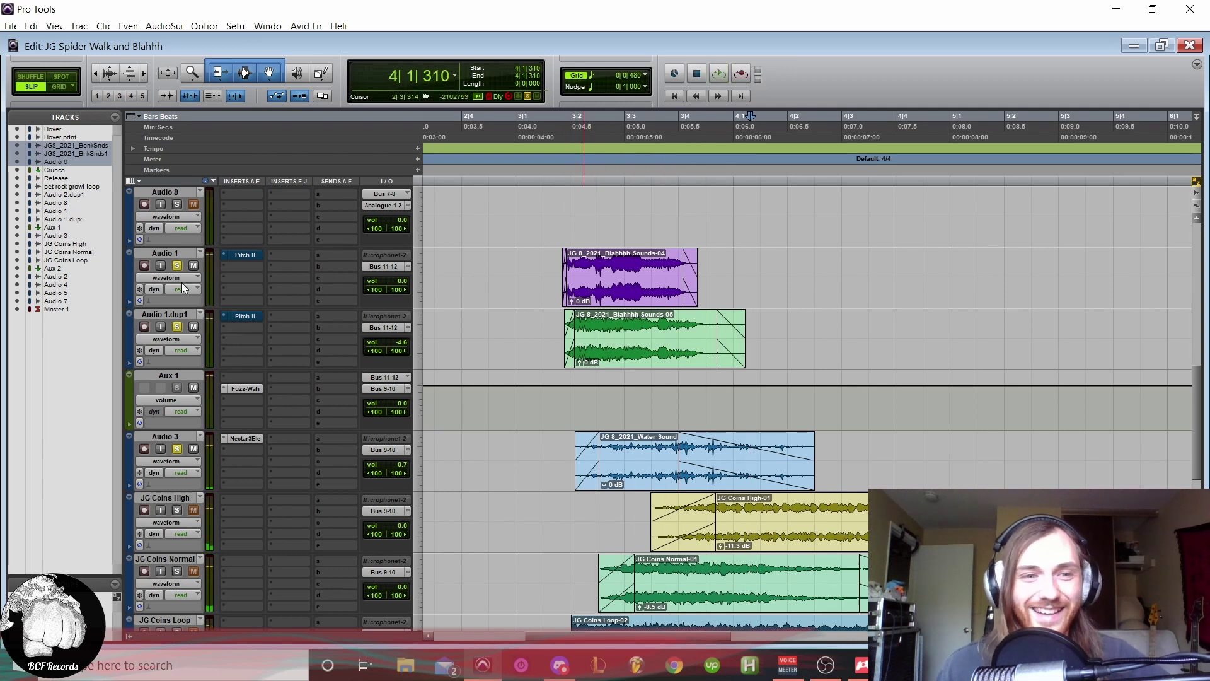
# Step: Leave only Audio 3 soloed and play its Water Sounds clip on its own
pyautogui.click(177, 327)
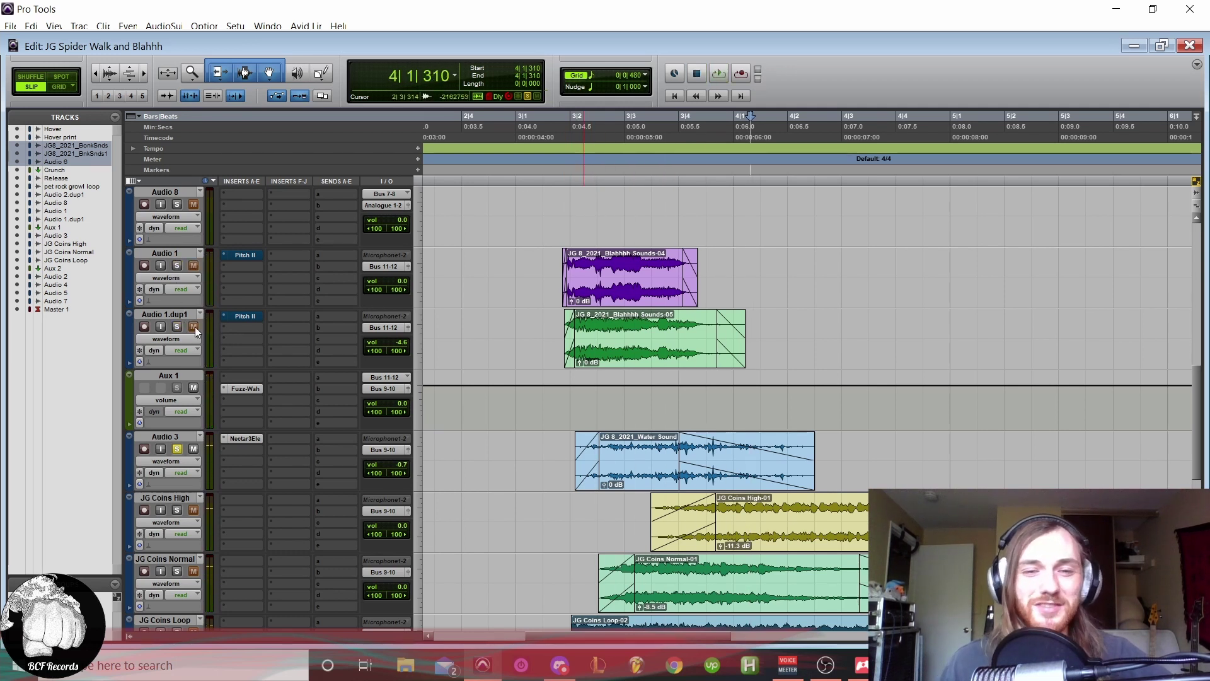
pyautogui.doubleClick(642, 456)
pyautogui.press('space')
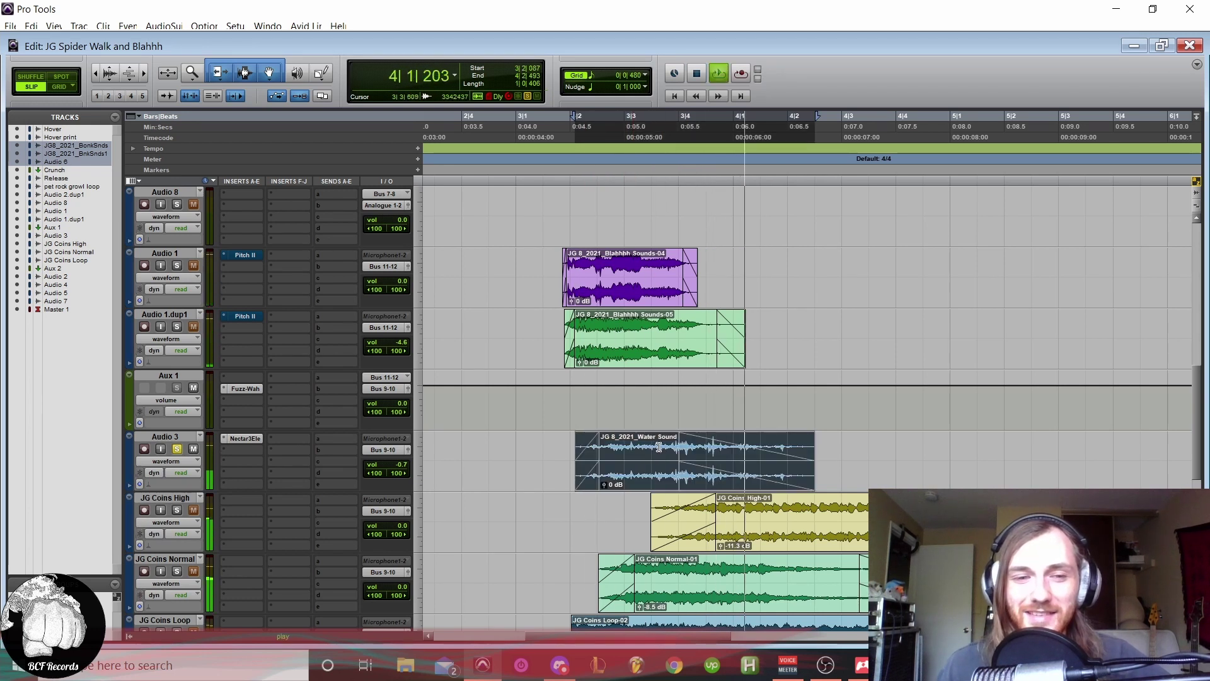
pyautogui.press('space')
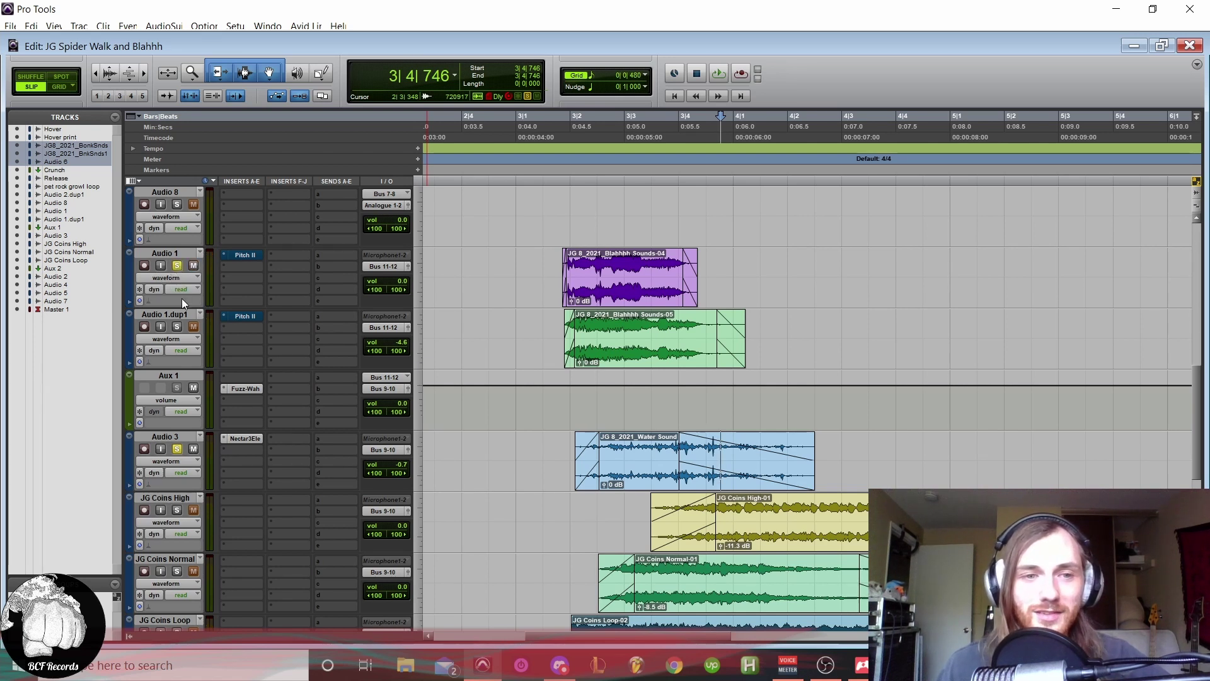
# Step: Solo Audio 1 and Audio 1.dup1 alongside Audio 3 and play the combined layers from 3|1|913
pyautogui.click(567, 177)
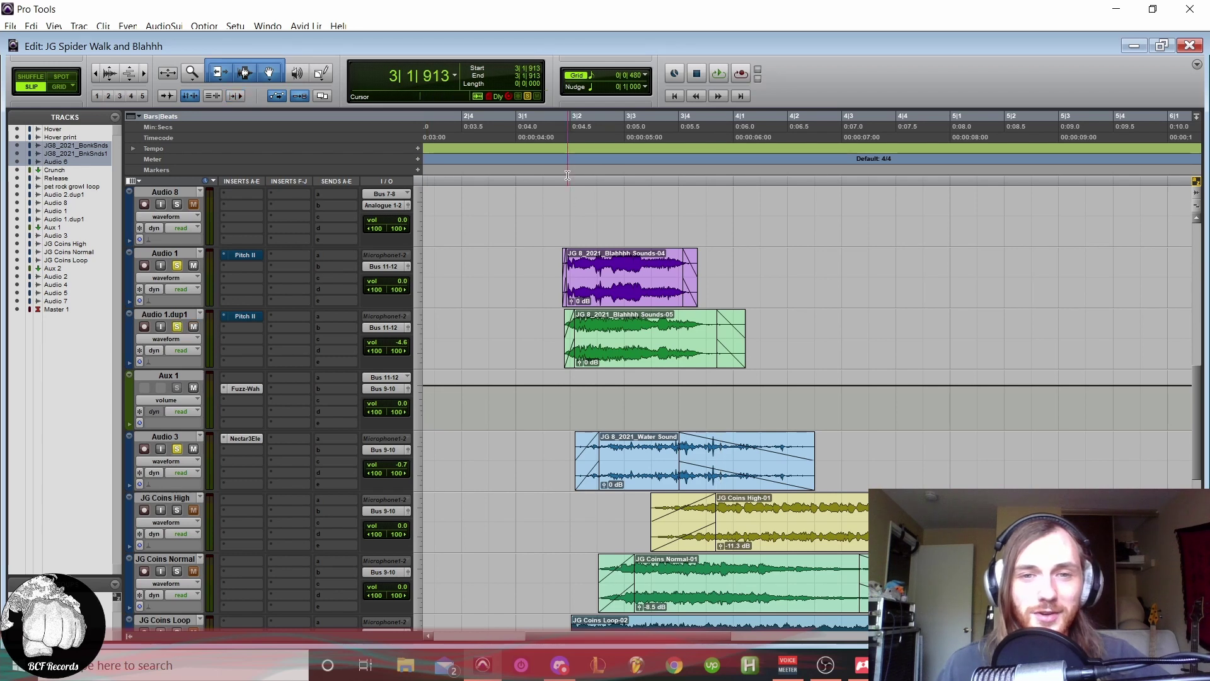
pyautogui.press('space')
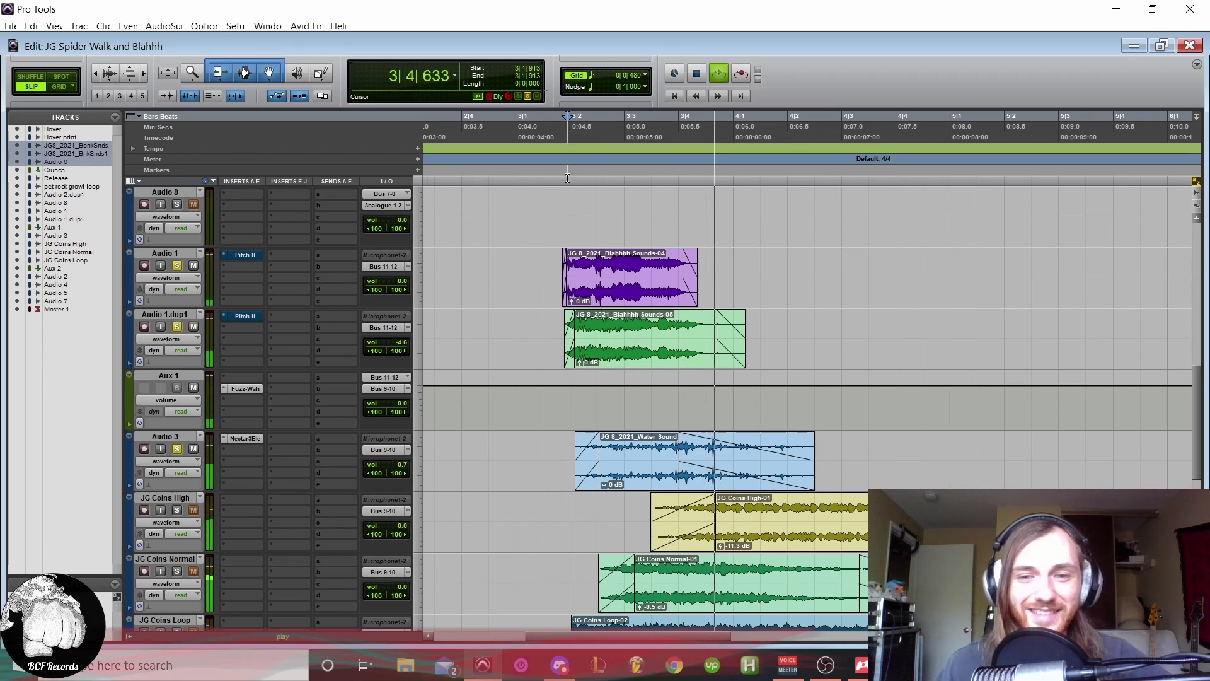
# Step: Stop the combined playback and clear the solos on Audio 3, Audio 1.dup1 and Audio 1
pyautogui.hotkey('ctrl', '[')
pyautogui.press('space')
pyautogui.hotkey('ctrl', ']')
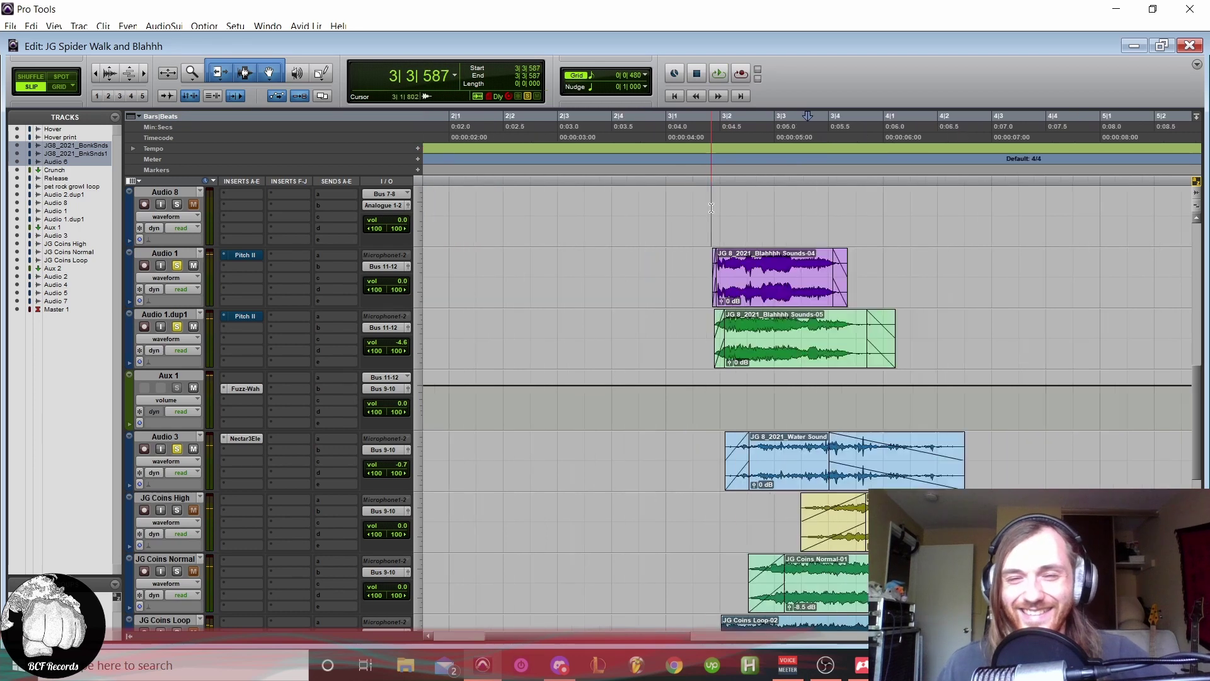
pyautogui.hotkey('ctrl', ']')
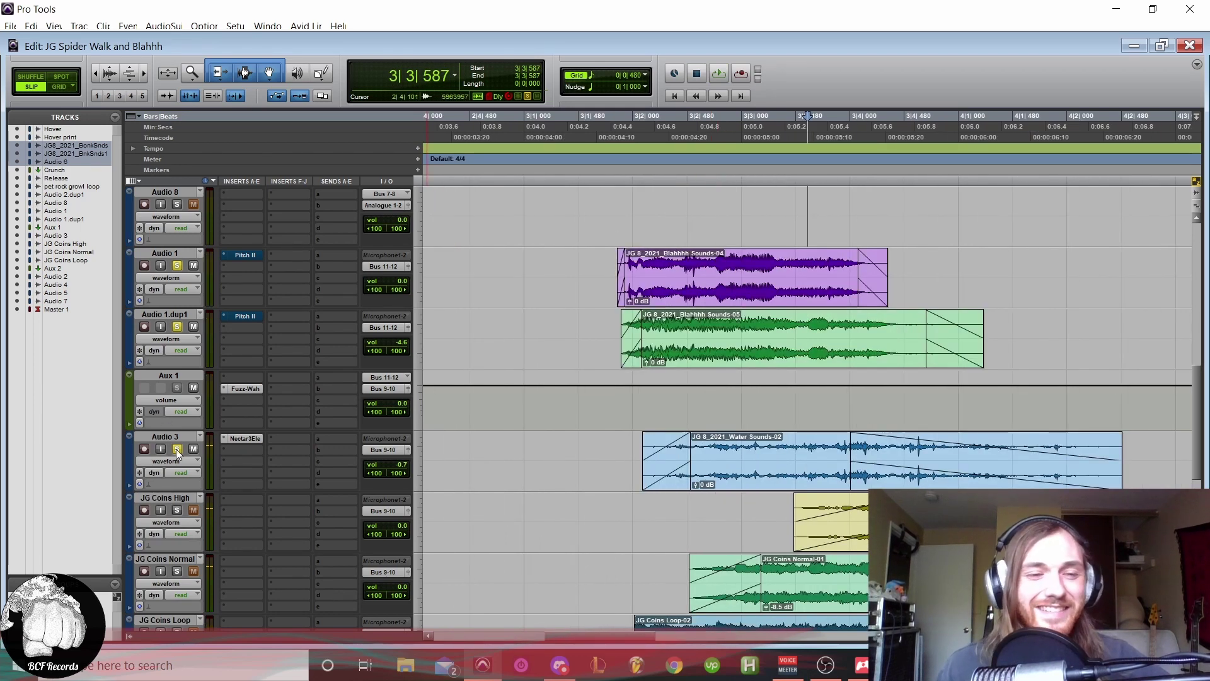
pyautogui.click(177, 325)
pyautogui.click(177, 265)
# Step: Solo JG Coins High and JG Coins Normal and play the two coin layers from 3|3|353
pyautogui.scroll(-1, 417, 448)
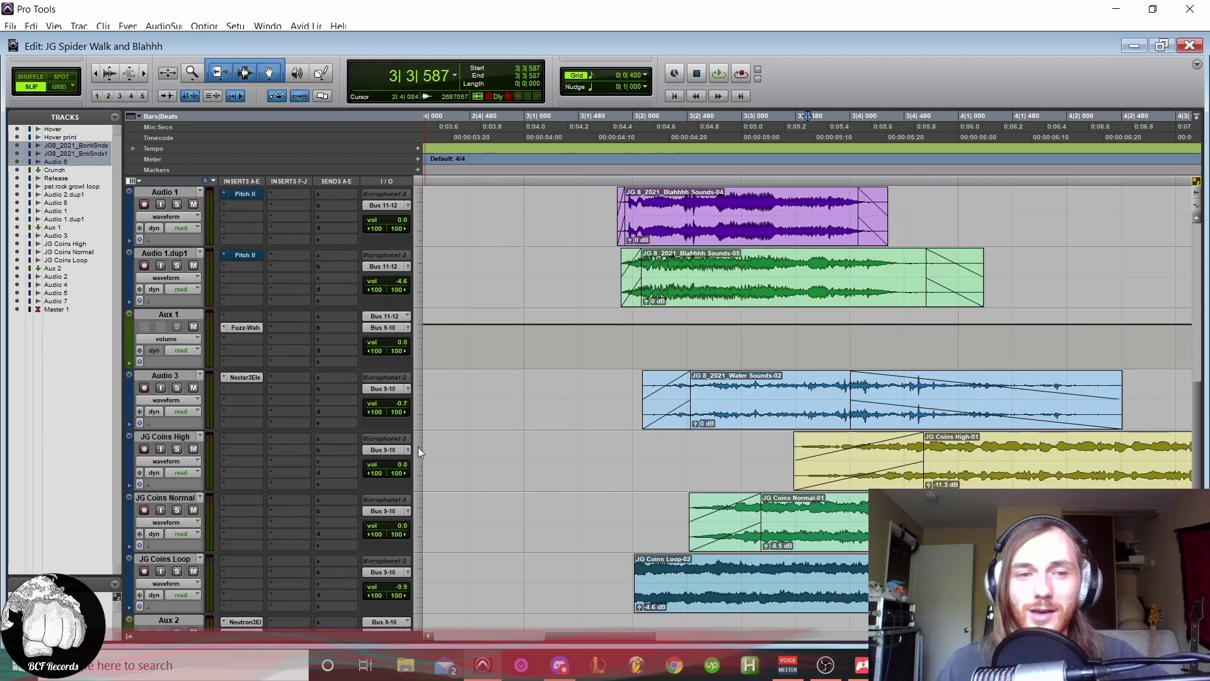
pyautogui.click(176, 449)
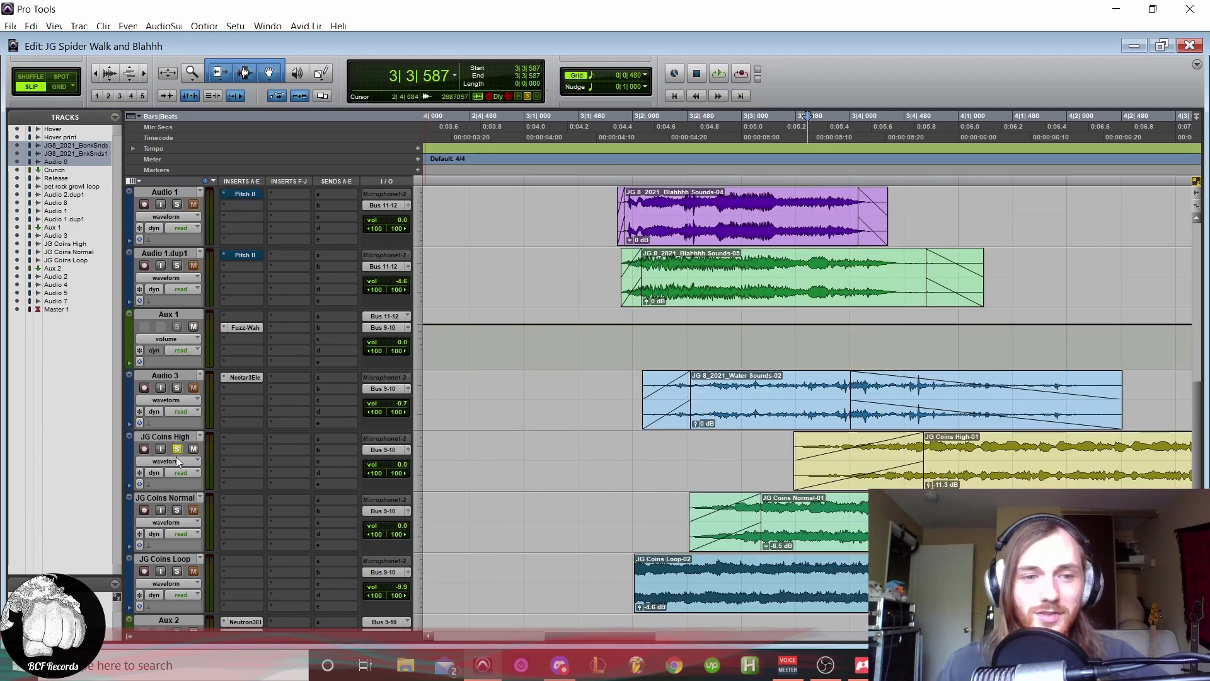
pyautogui.click(178, 508)
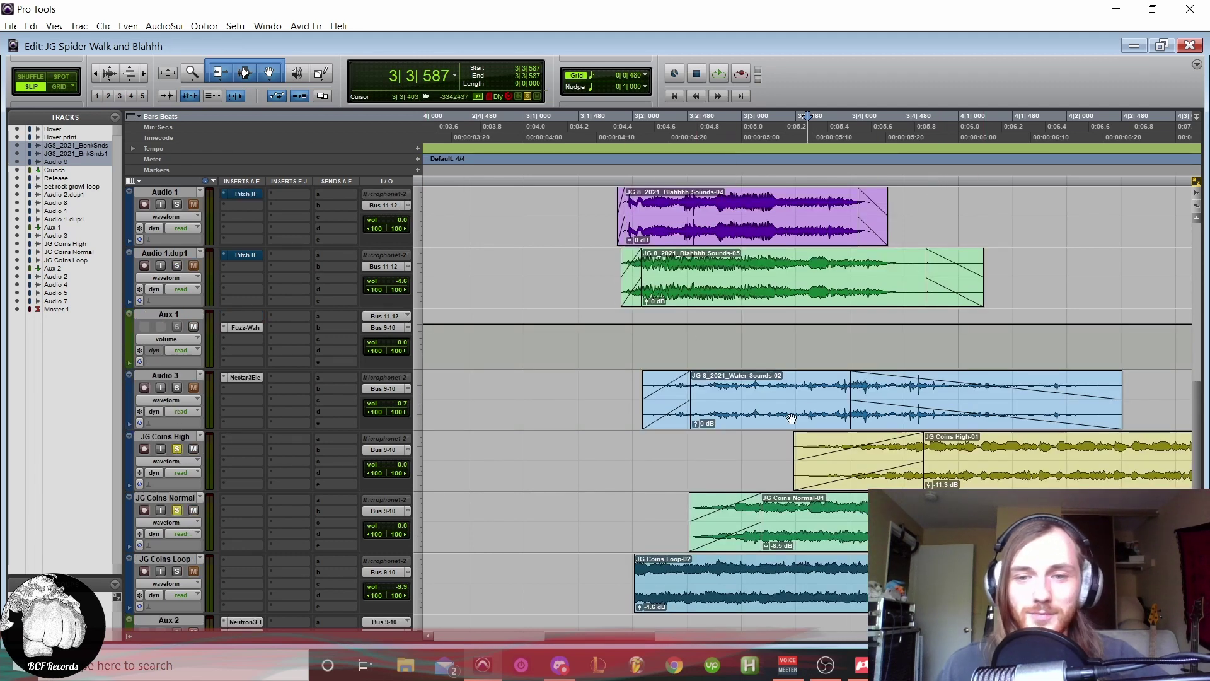
pyautogui.hotkey('ctrl', '[')
pyautogui.click(795, 171)
pyautogui.press('space')
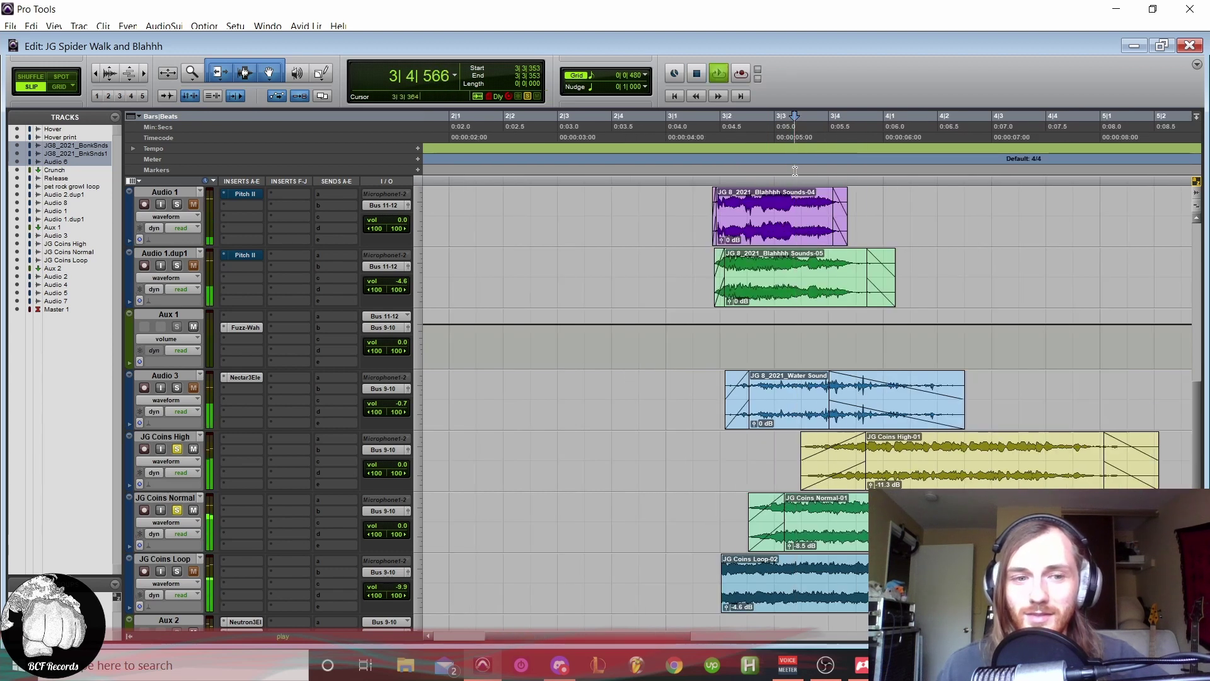
pyautogui.hotkey('ctrl', '[')
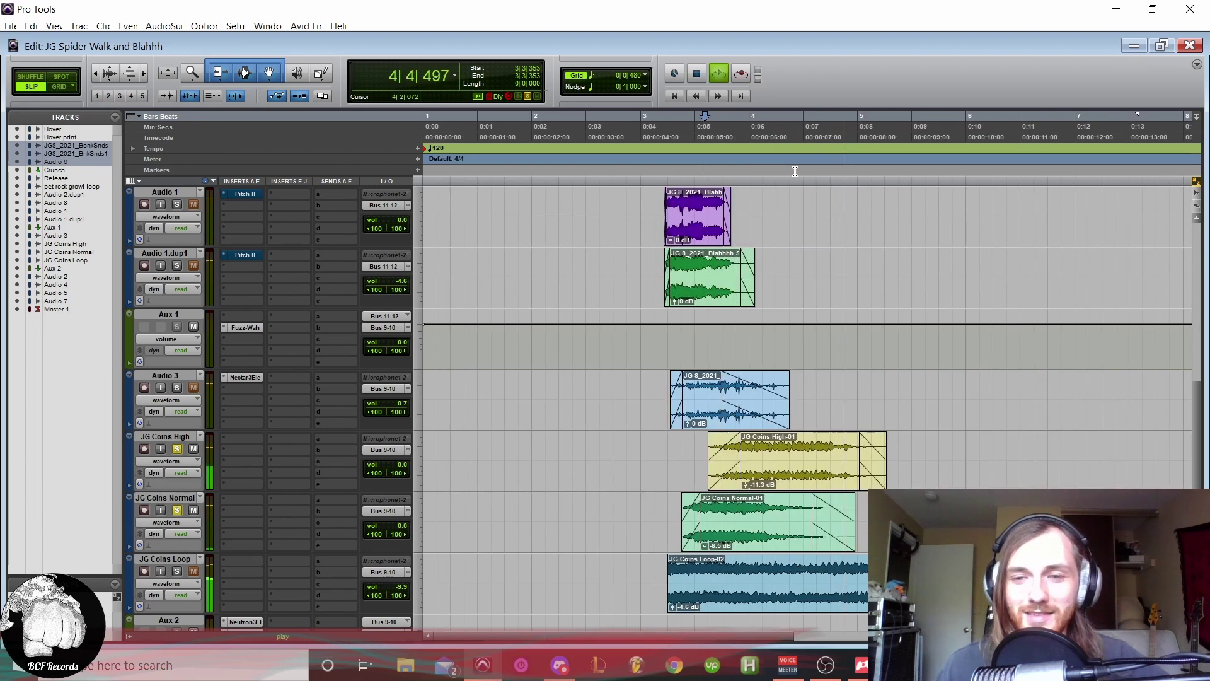
# Step: Clear the solos on JG Coins High and JG Coins Normal
pyautogui.click(176, 449)
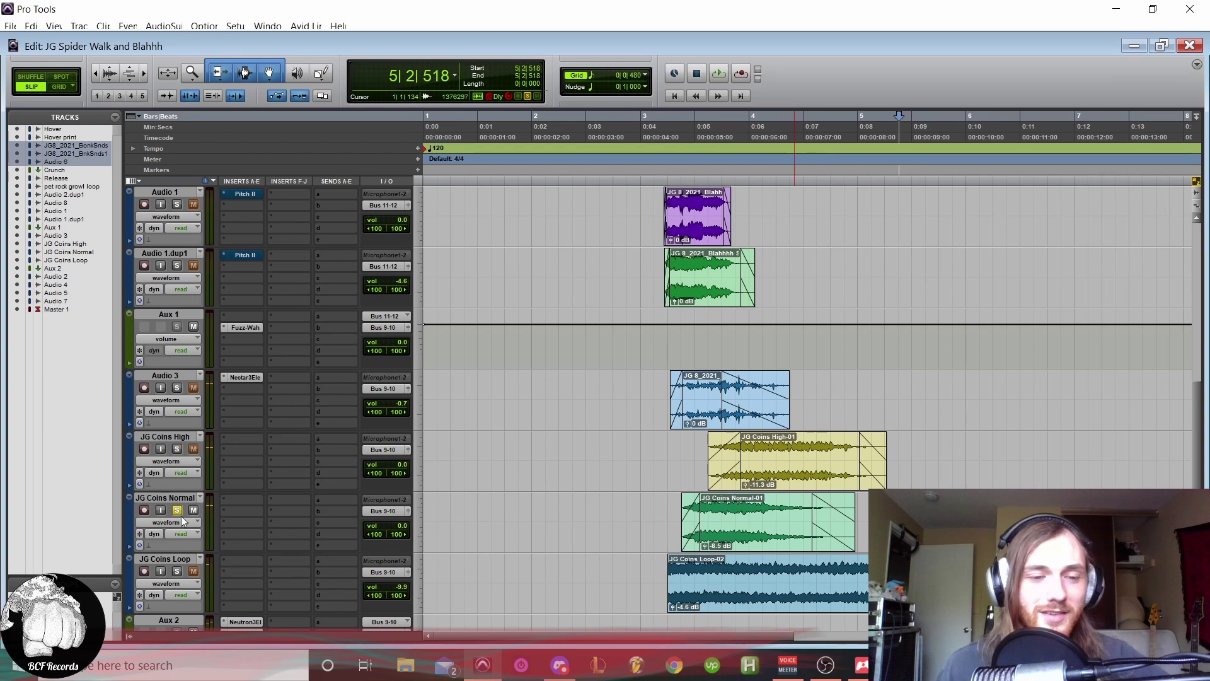
pyautogui.click(179, 516)
pyautogui.click(175, 510)
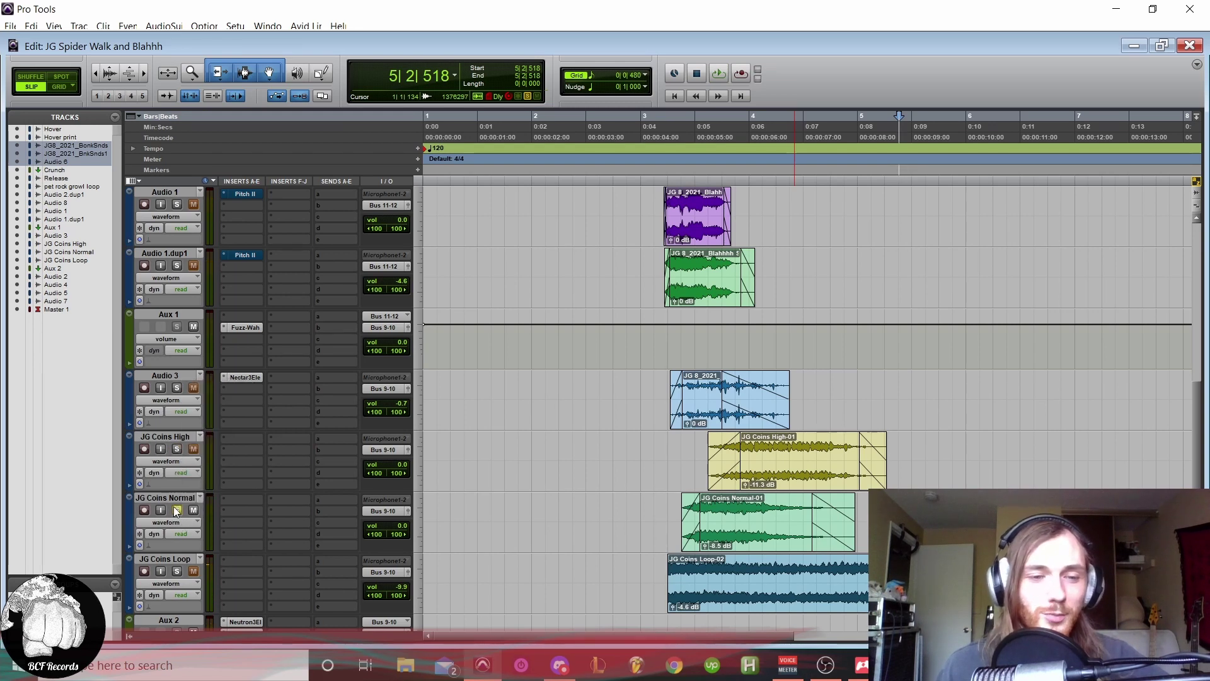
# Step: Solo Audio 1, Audio 1.dup1, Audio 3, JG Coins High and JG Coins Normal
pyautogui.scroll(2, 166, 316)
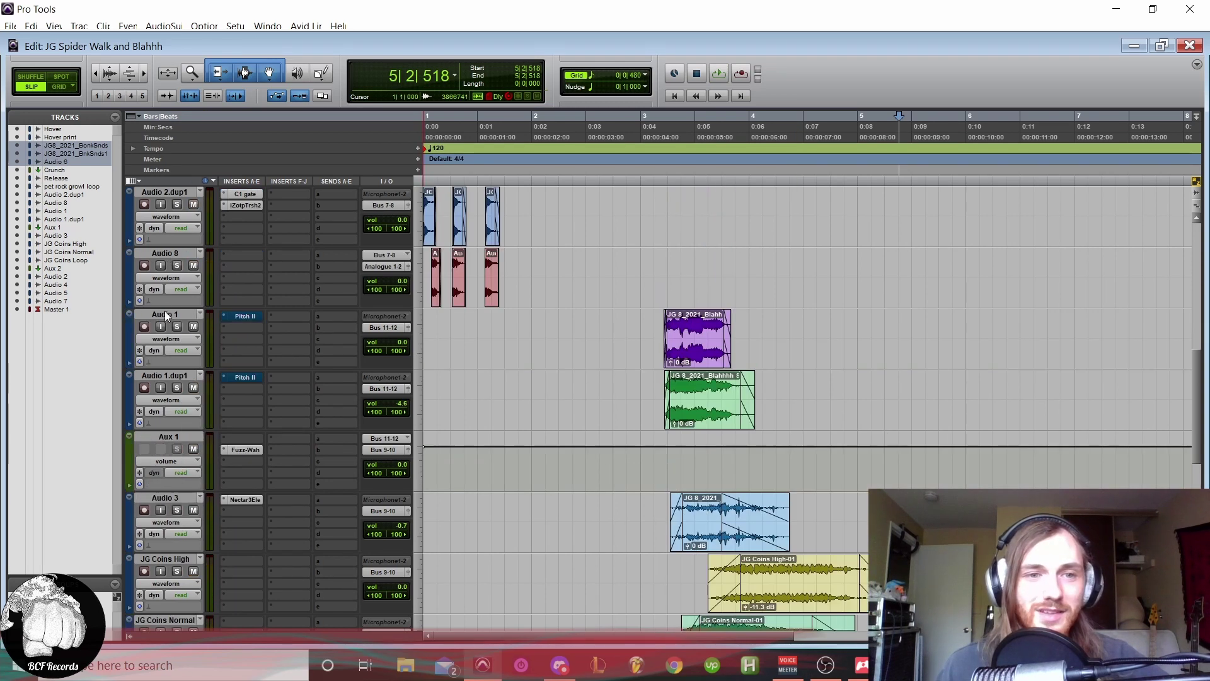
pyautogui.click(179, 326)
pyautogui.click(176, 397)
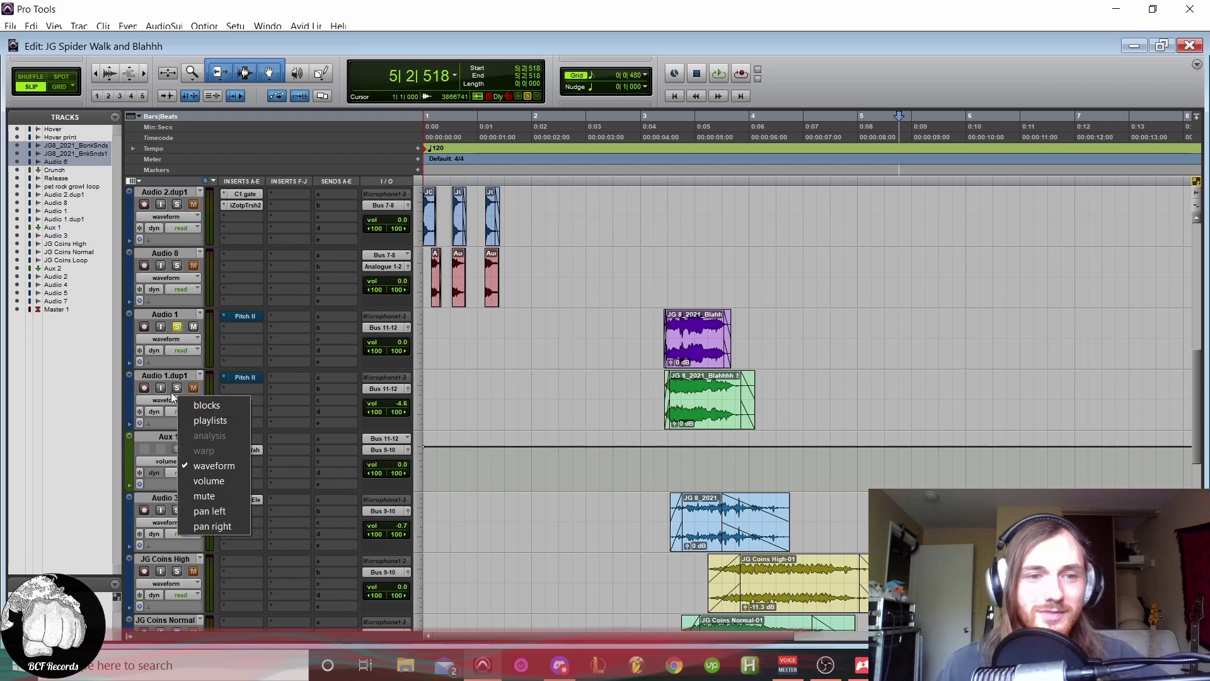
pyautogui.click(178, 386)
pyautogui.scroll(-3, 177, 411)
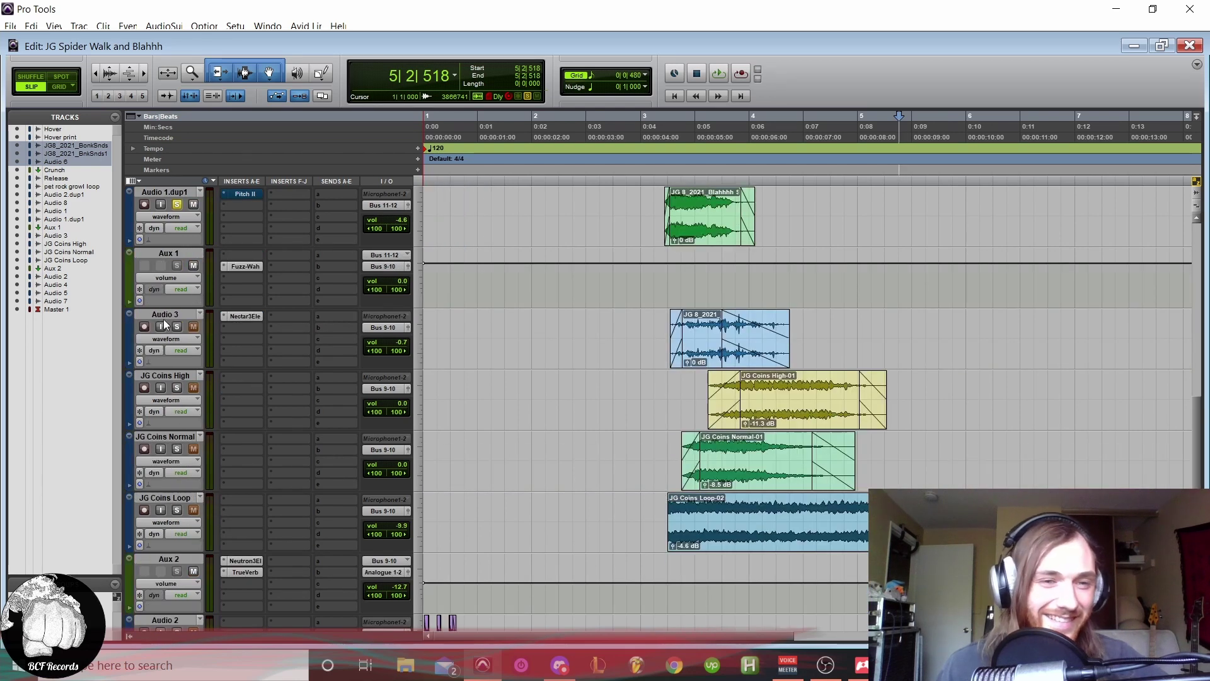
pyautogui.click(178, 326)
pyautogui.click(179, 387)
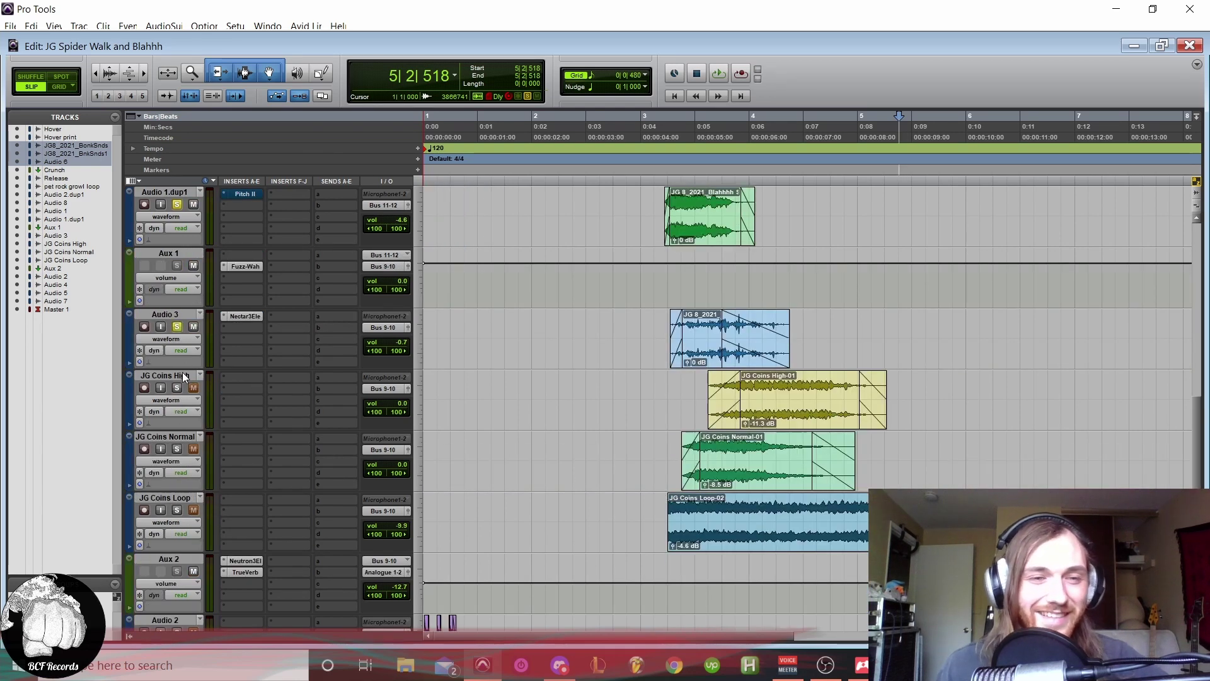
pyautogui.click(177, 448)
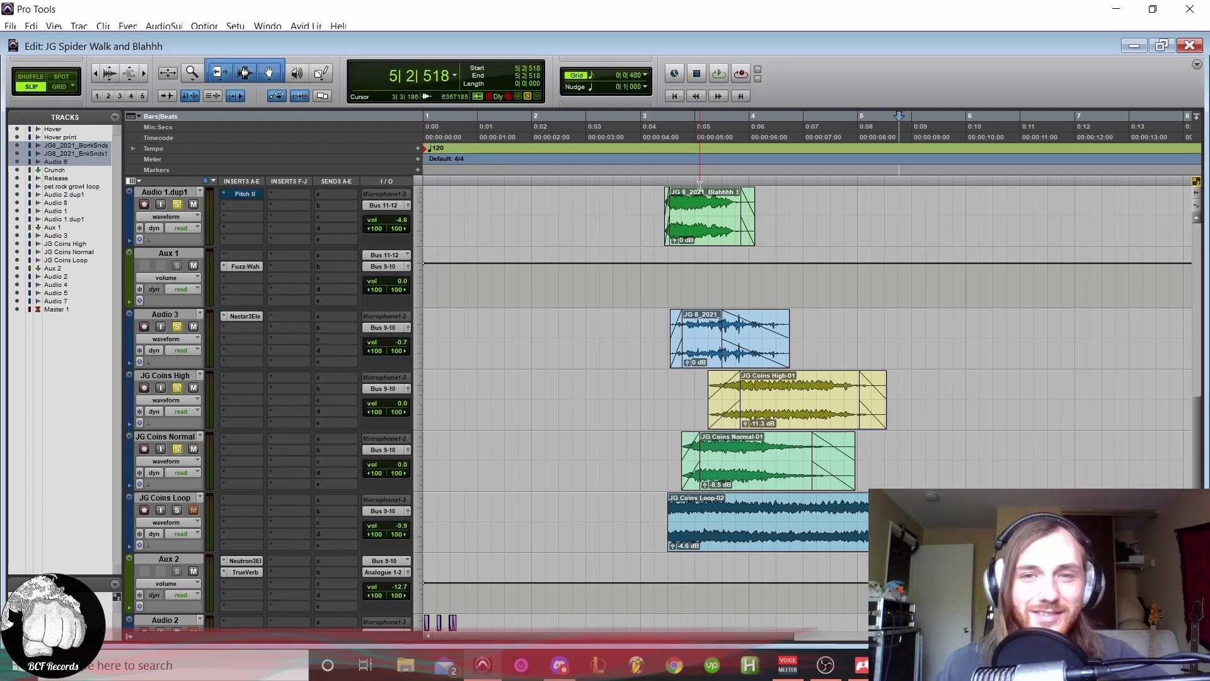
# Step: Play the soloed voice, water and coin layers together from 3|1|701
pyautogui.click(661, 153)
pyautogui.press('space')
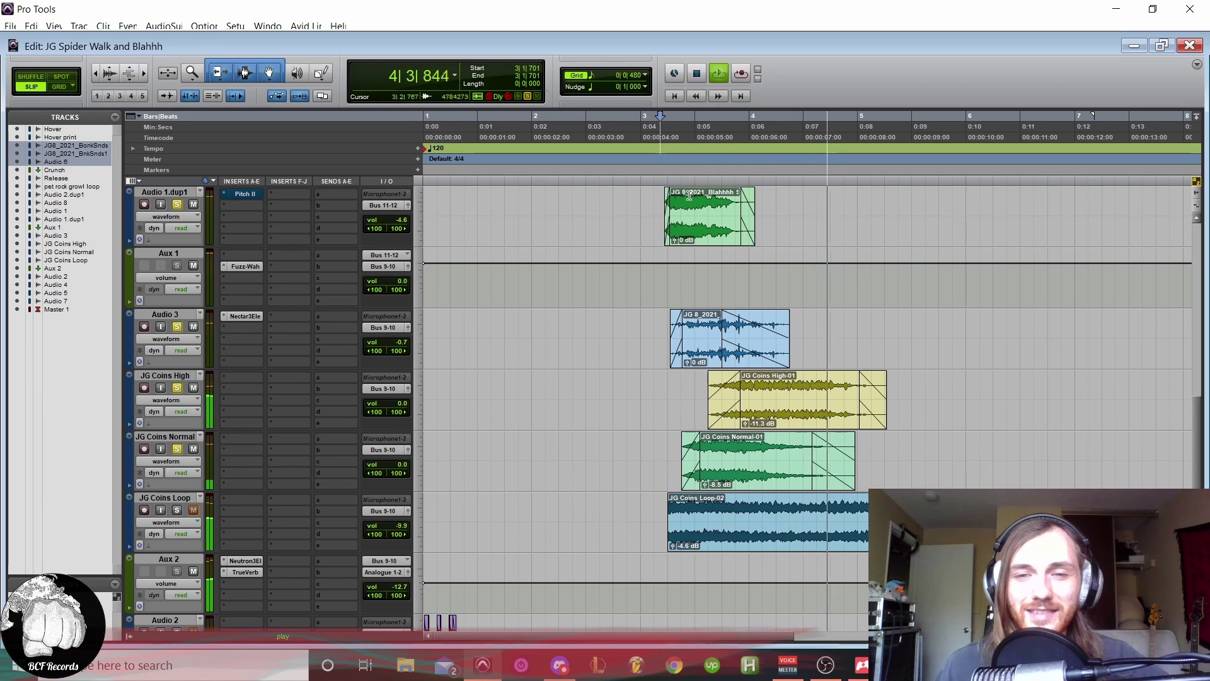
pyautogui.press('space')
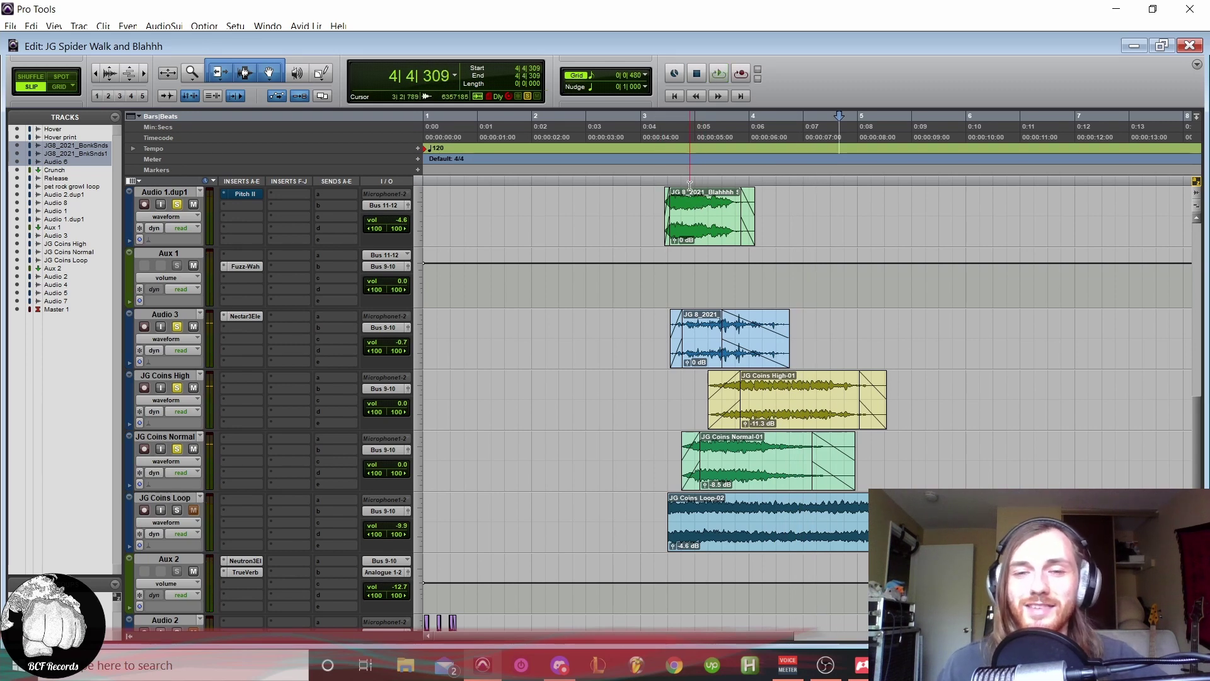
# Step: Reactivate the bypassed Pitch II inserts on Audio 1 and Audio 1.dup1 and replay the soloed layers from 3|1|635
pyautogui.scroll(2, 685, 189)
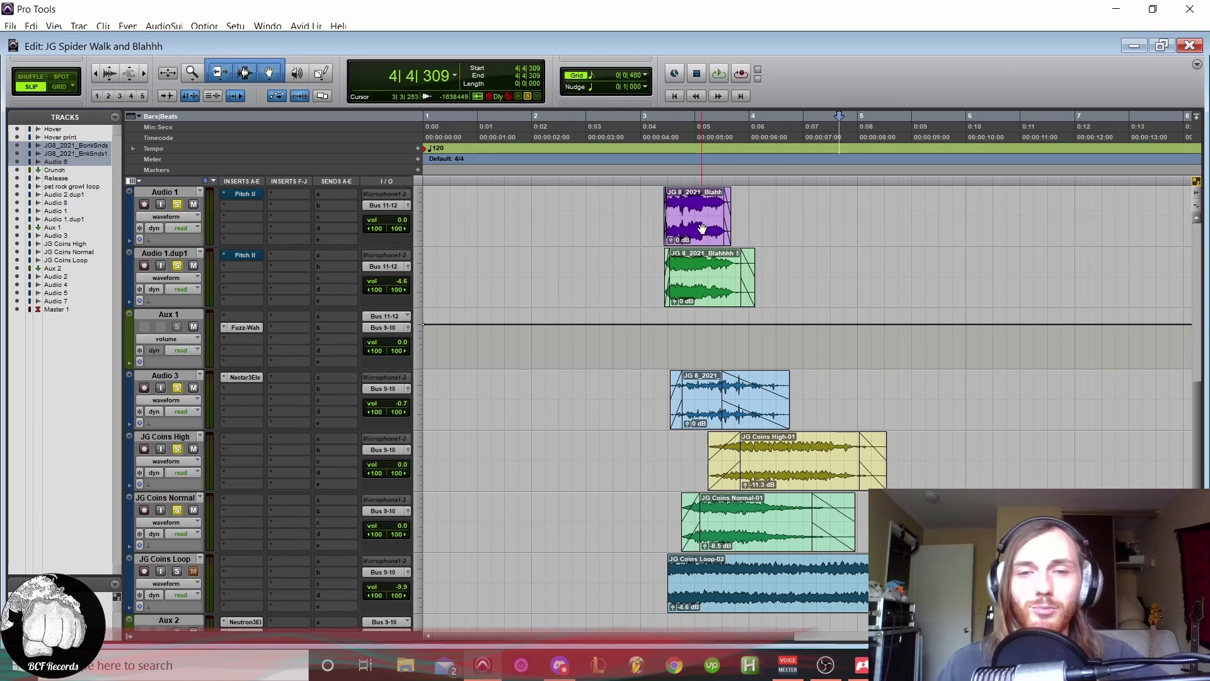
pyautogui.click(701, 228)
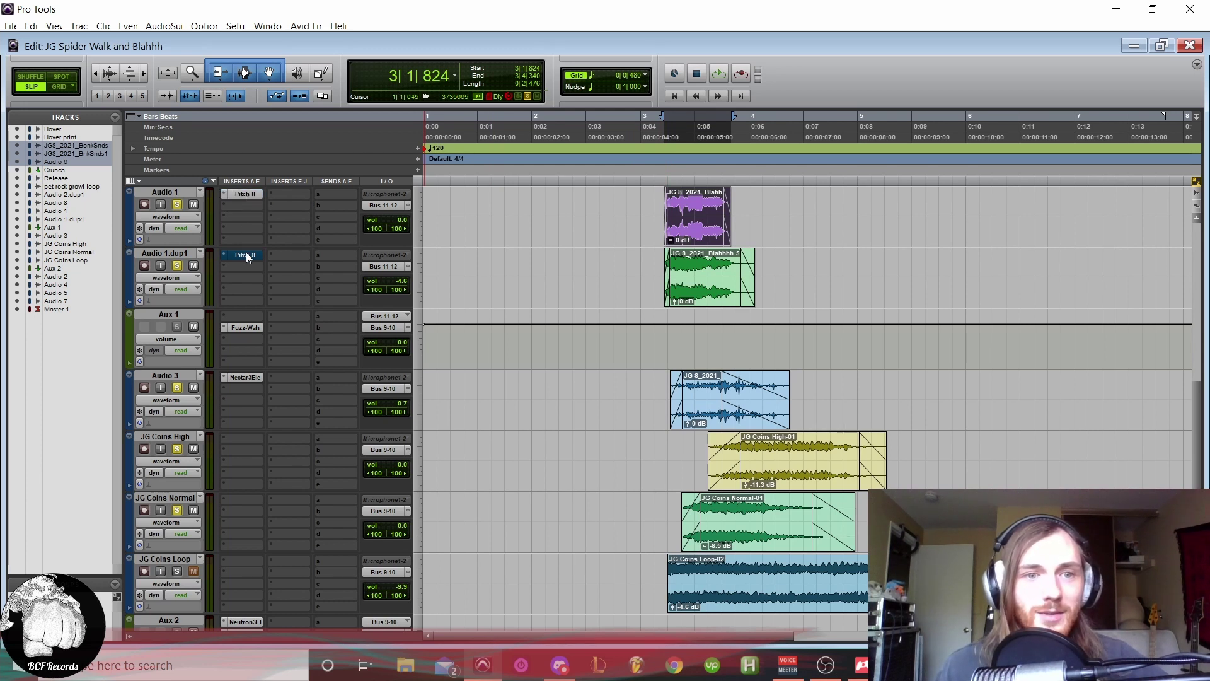
pyautogui.click(655, 164)
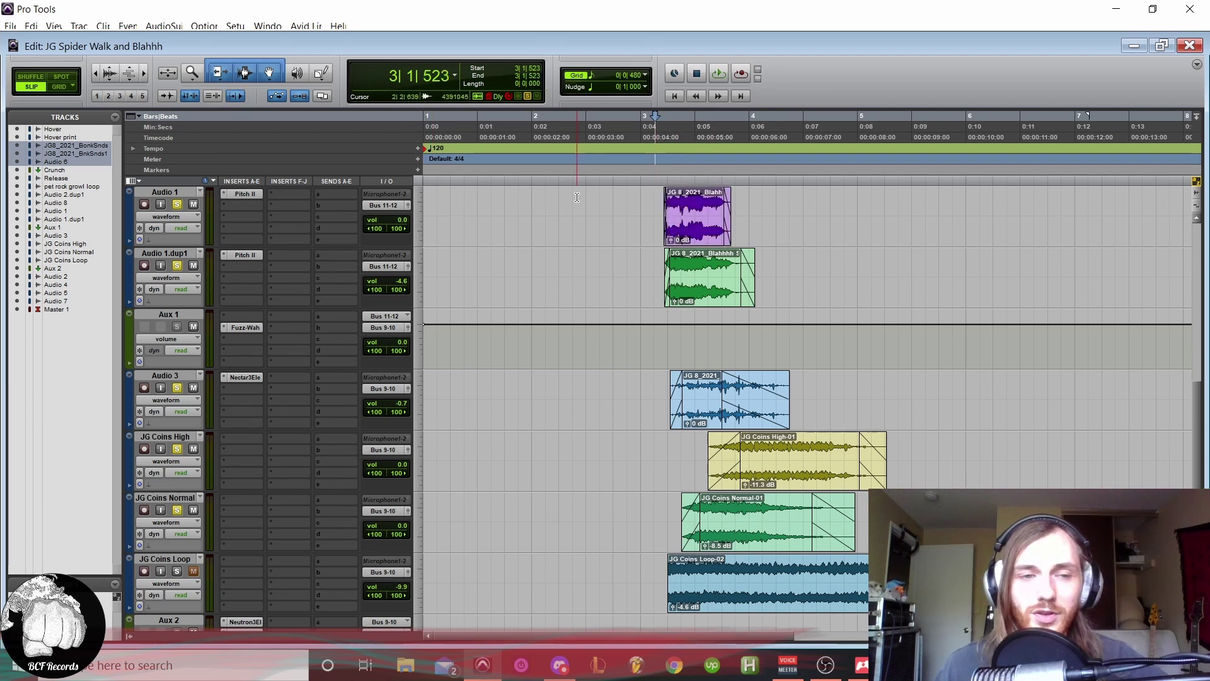
pyautogui.click(658, 176)
pyautogui.press('space')
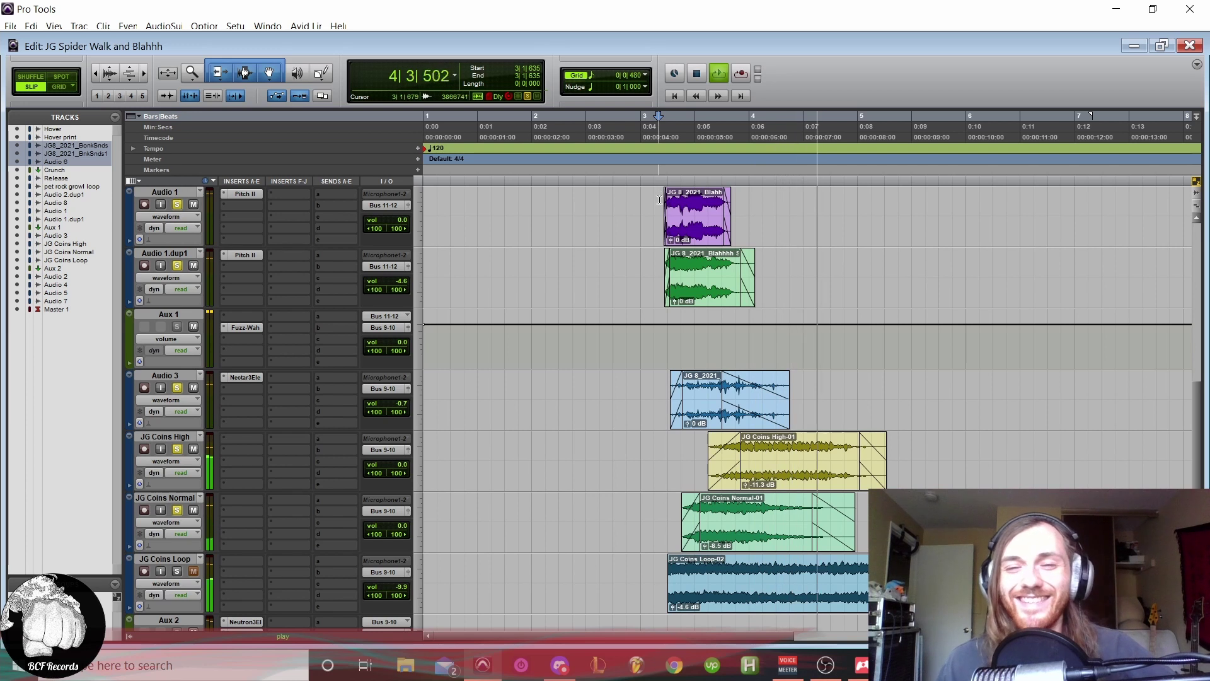
pyautogui.press('space')
# Step: Select the span from the Audio 1 Blahhhh clip to the end of the JG Coins Normal clip and play it
pyautogui.click(703, 225)
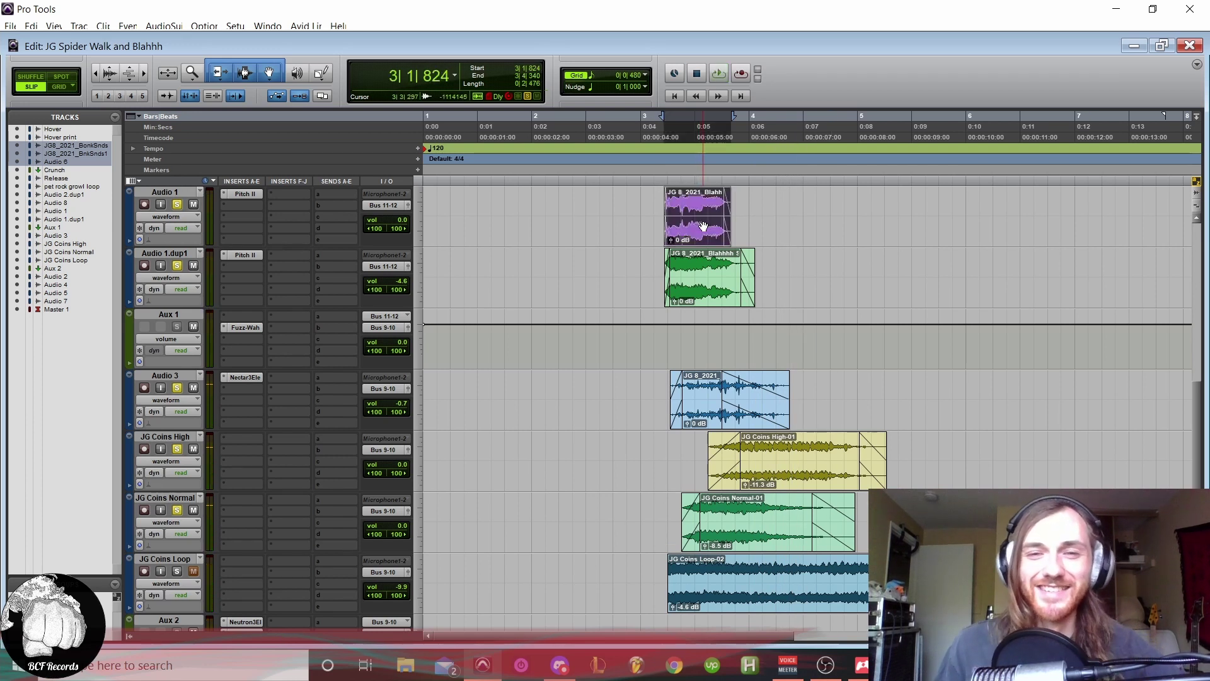
pyautogui.keyDown('shift'); pyautogui.click(788, 535); pyautogui.keyUp('shift')
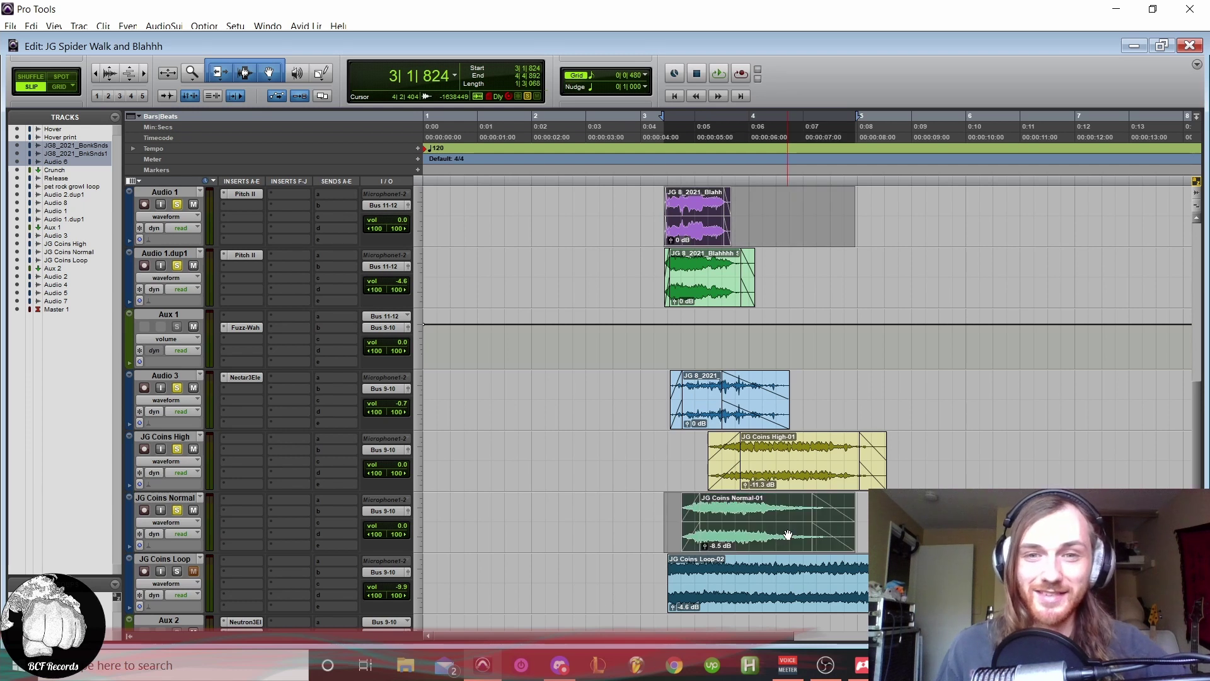
pyautogui.press('space')
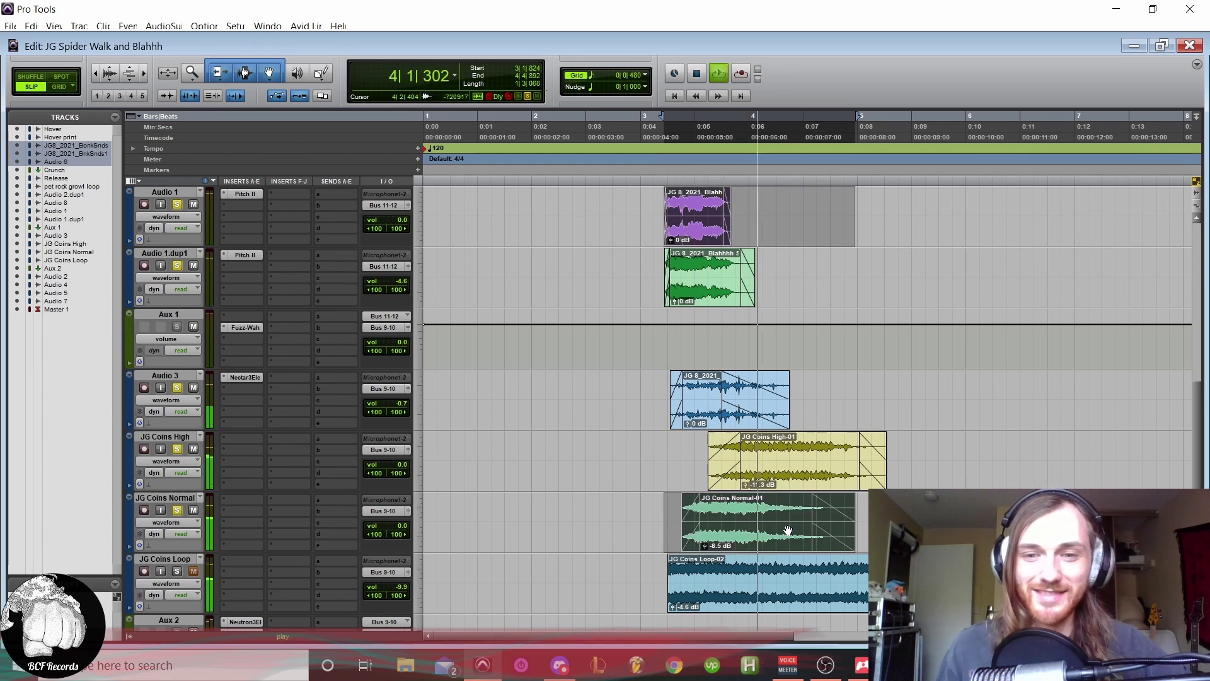
pyautogui.press('space')
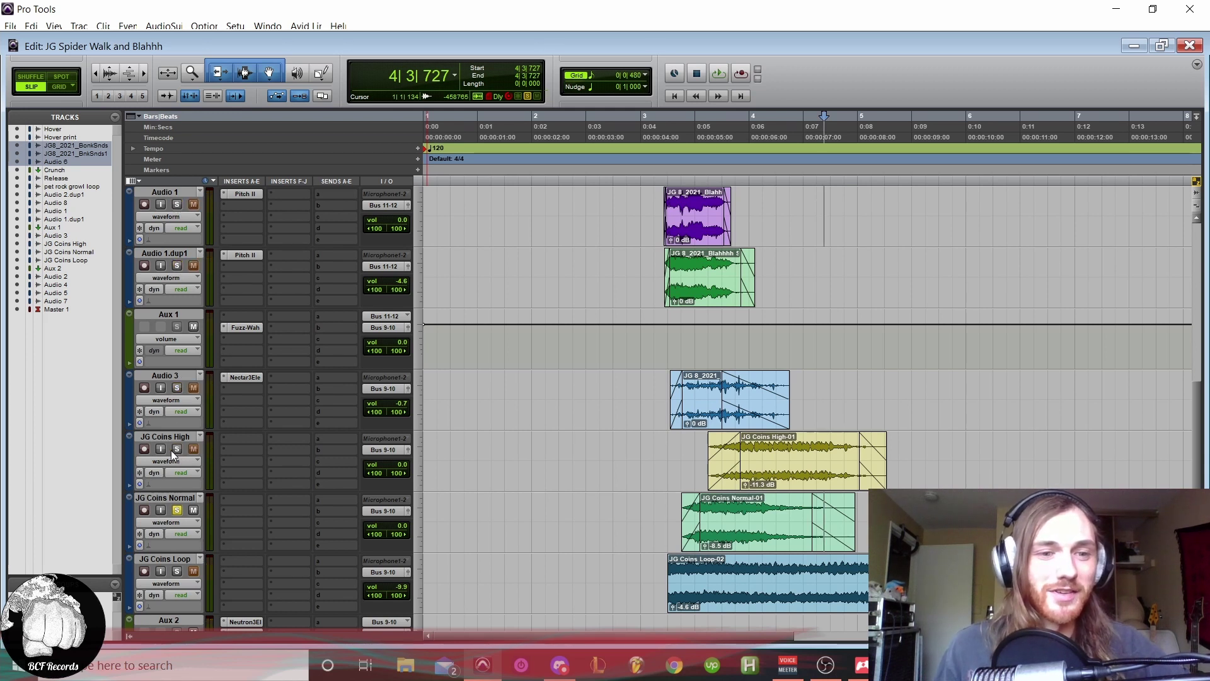
# Step: Leave only JG Coins Loop soloed, play its clip on its own, and clear the solo
pyautogui.click(177, 510)
pyautogui.click(176, 571)
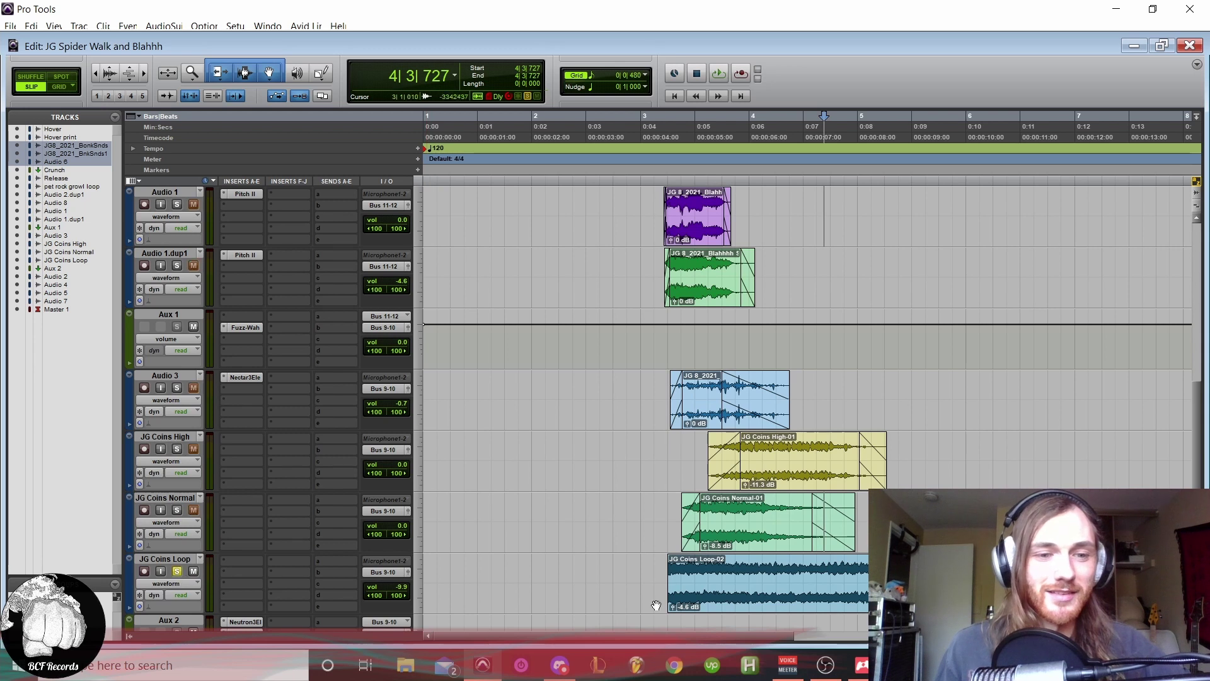
pyautogui.click(828, 594)
pyautogui.press('space')
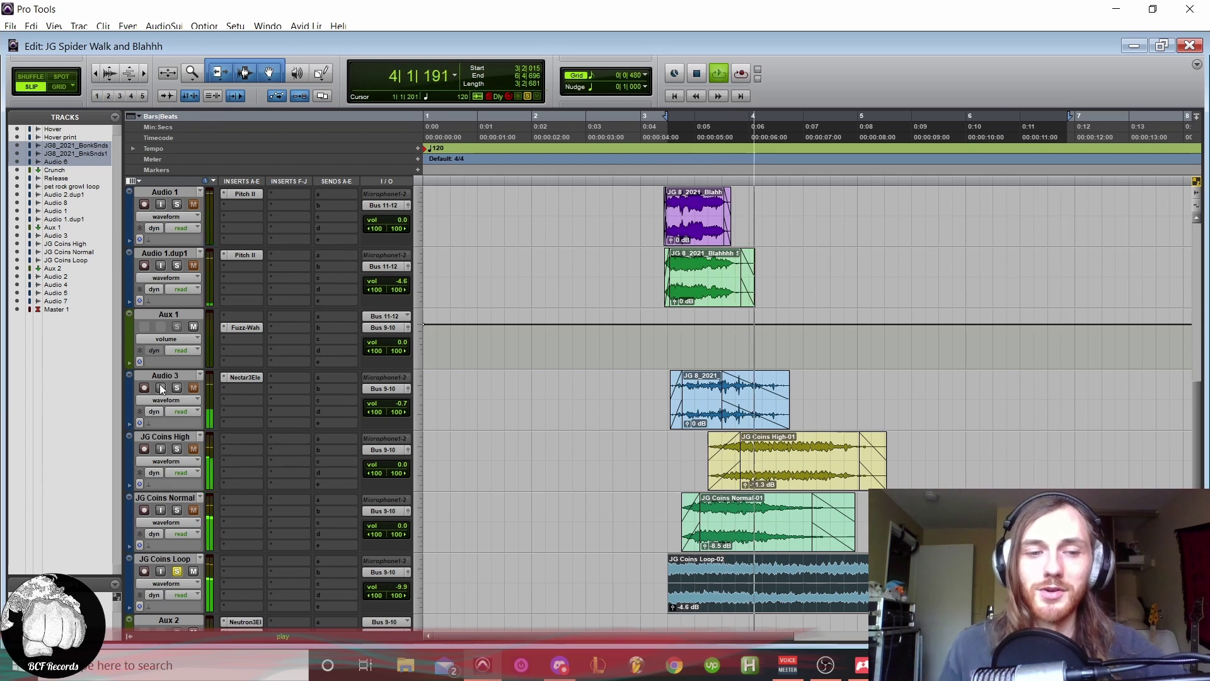
pyautogui.press('space')
pyautogui.click(178, 571)
# Step: Examine the Neutron 3 Elements equalizer curve on Aux 2 and close the plug-in
pyautogui.scroll(-4, 278, 447)
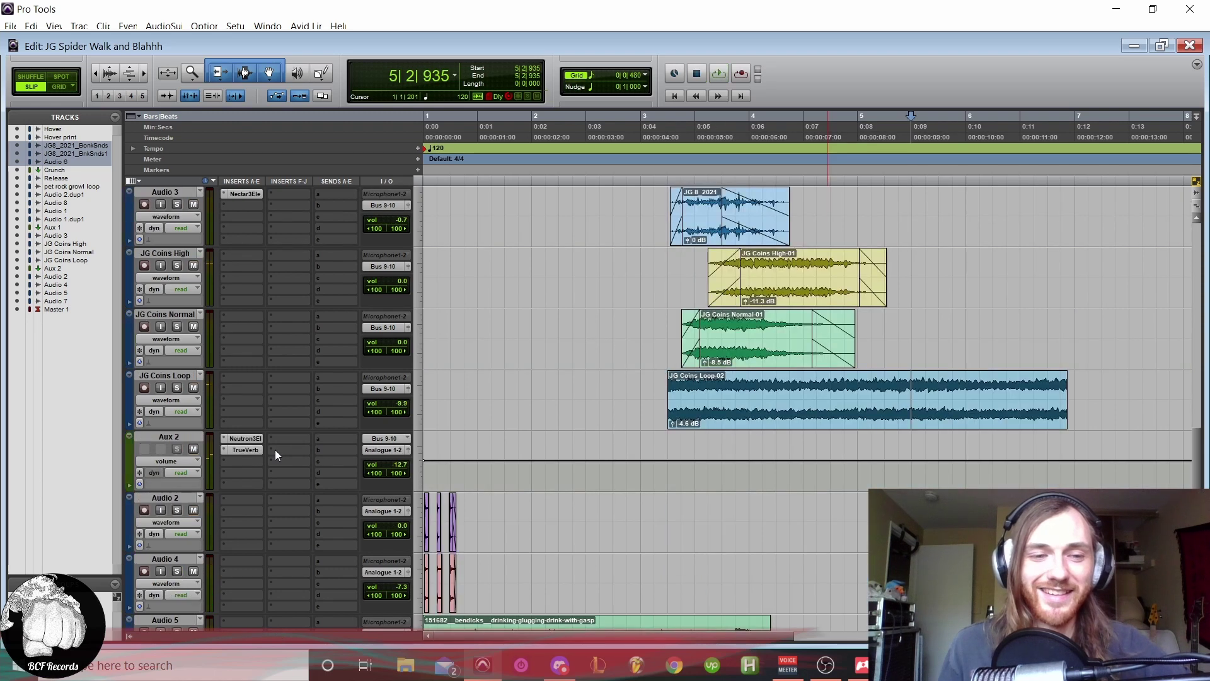
pyautogui.scroll(-1, 224, 468)
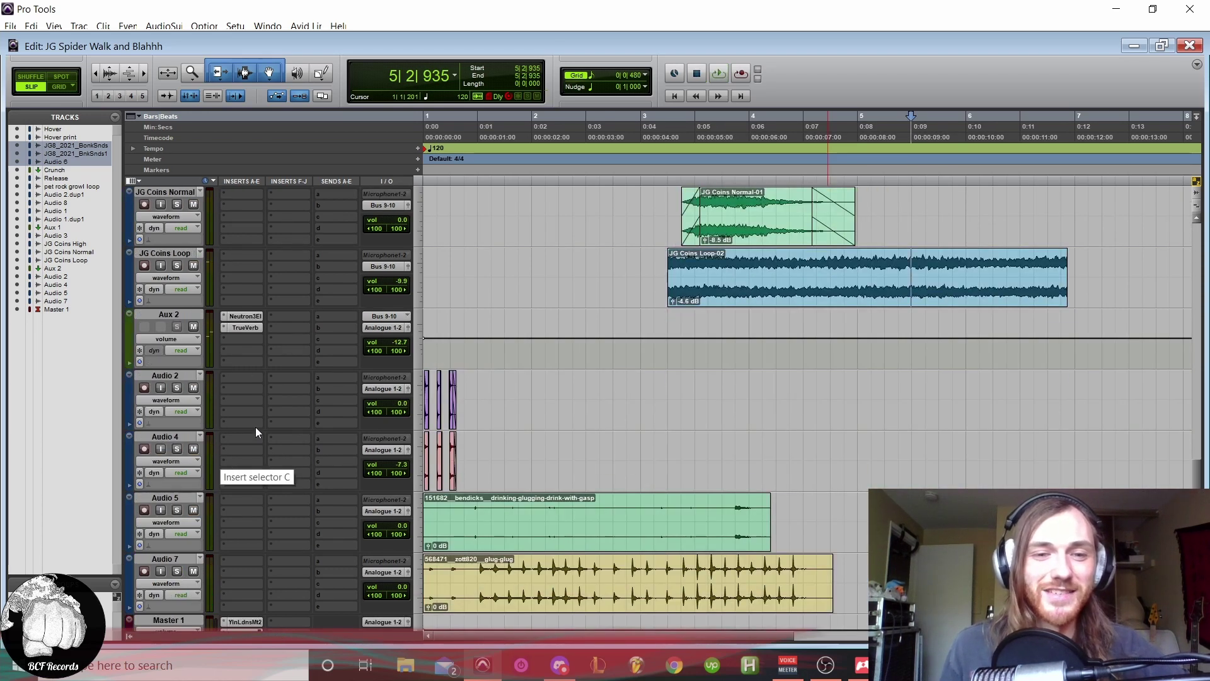
pyautogui.scroll(4, 398, 421)
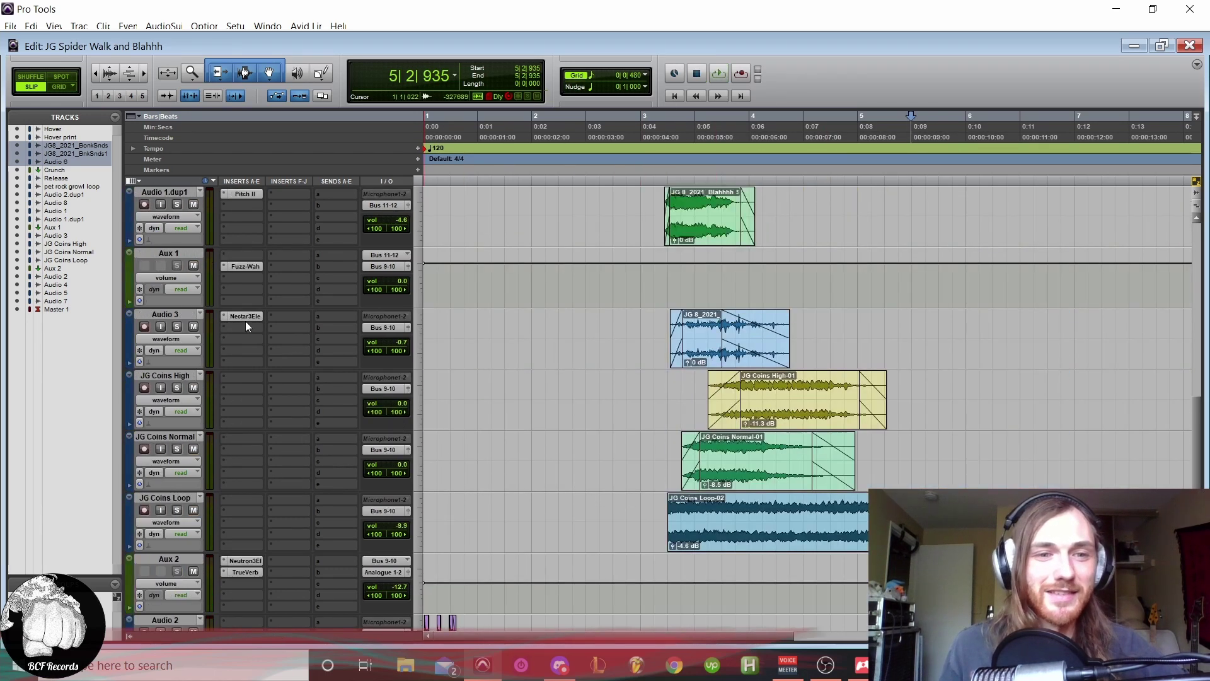
pyautogui.scroll(2, 244, 328)
pyautogui.scroll(-1, 246, 353)
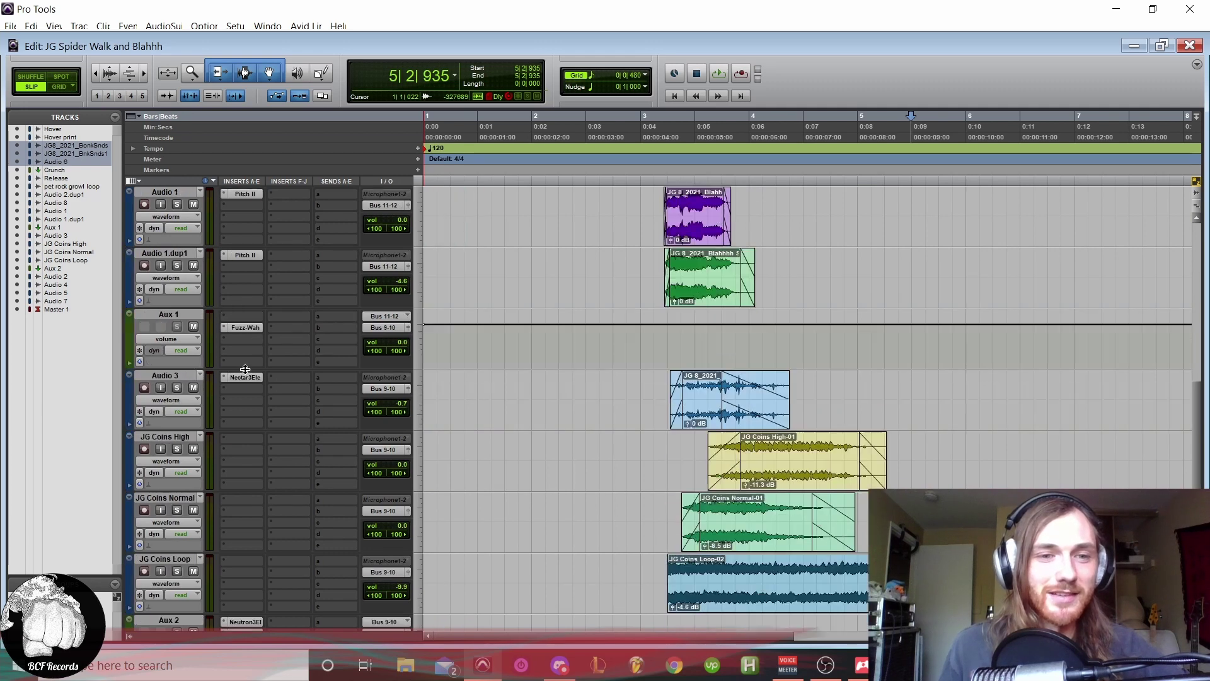
pyautogui.scroll(-3, 232, 342)
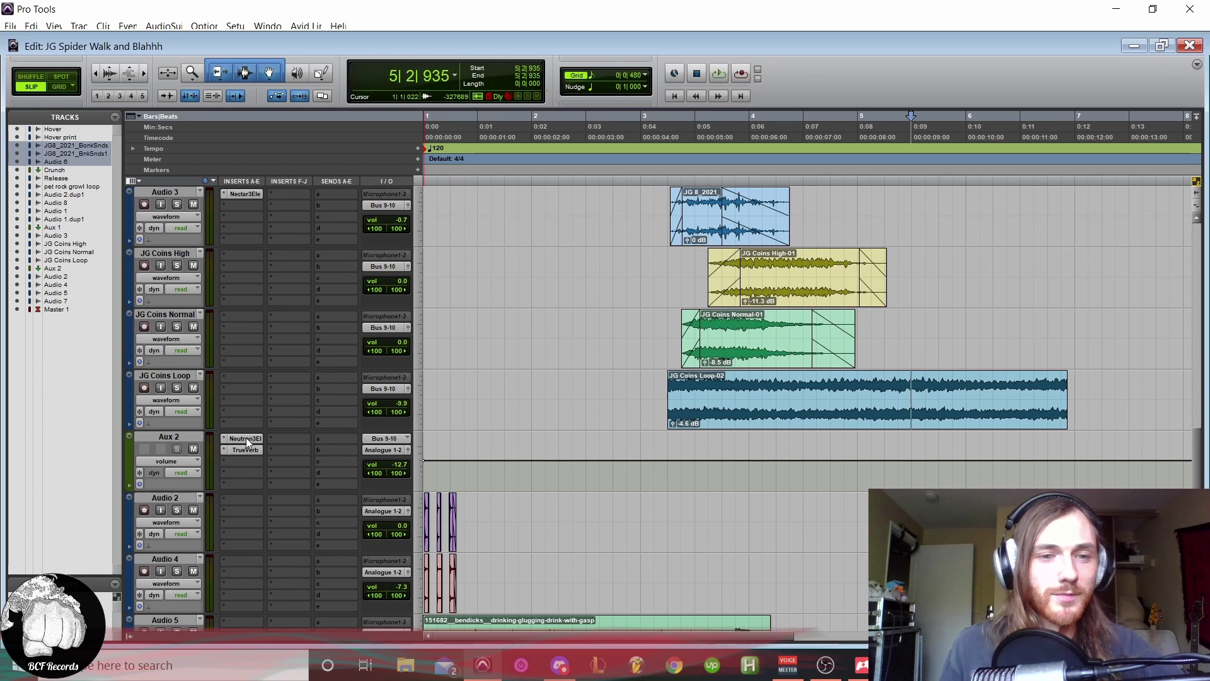
pyautogui.click(246, 437)
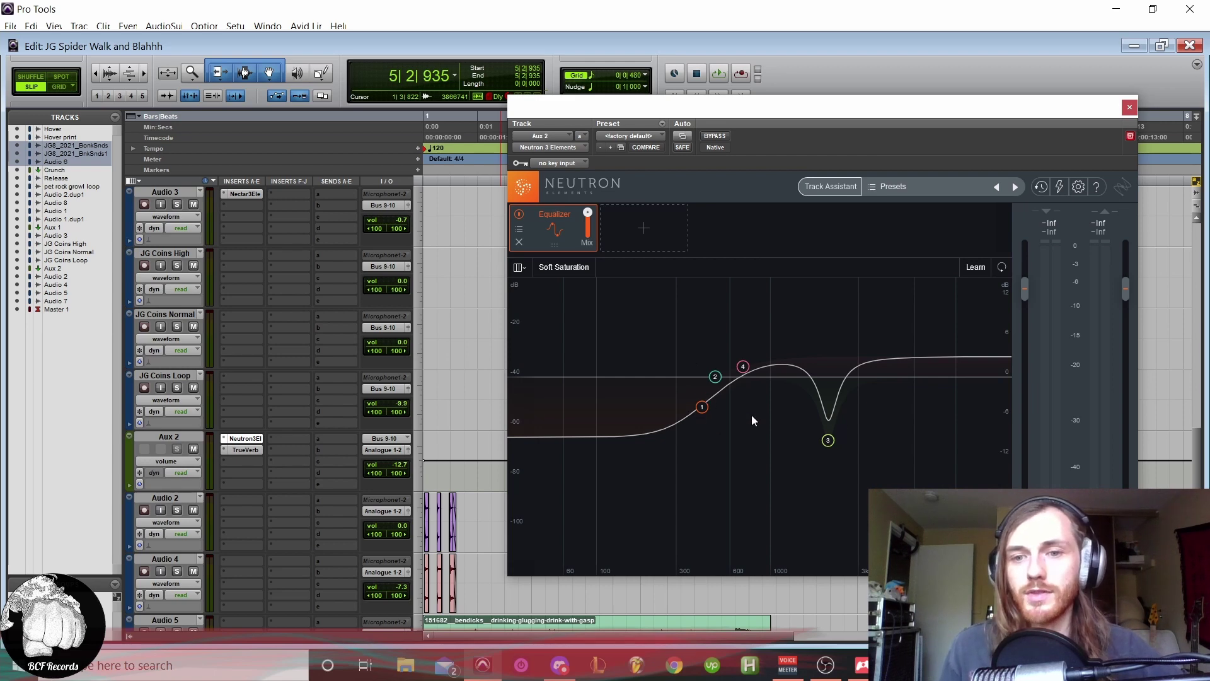
pyautogui.click(1129, 107)
# Step: Return to the session start at 1|1|000 and bring the short clips on Audio 2 and Audio 4 into close view
pyautogui.scroll(-6, 243, 427)
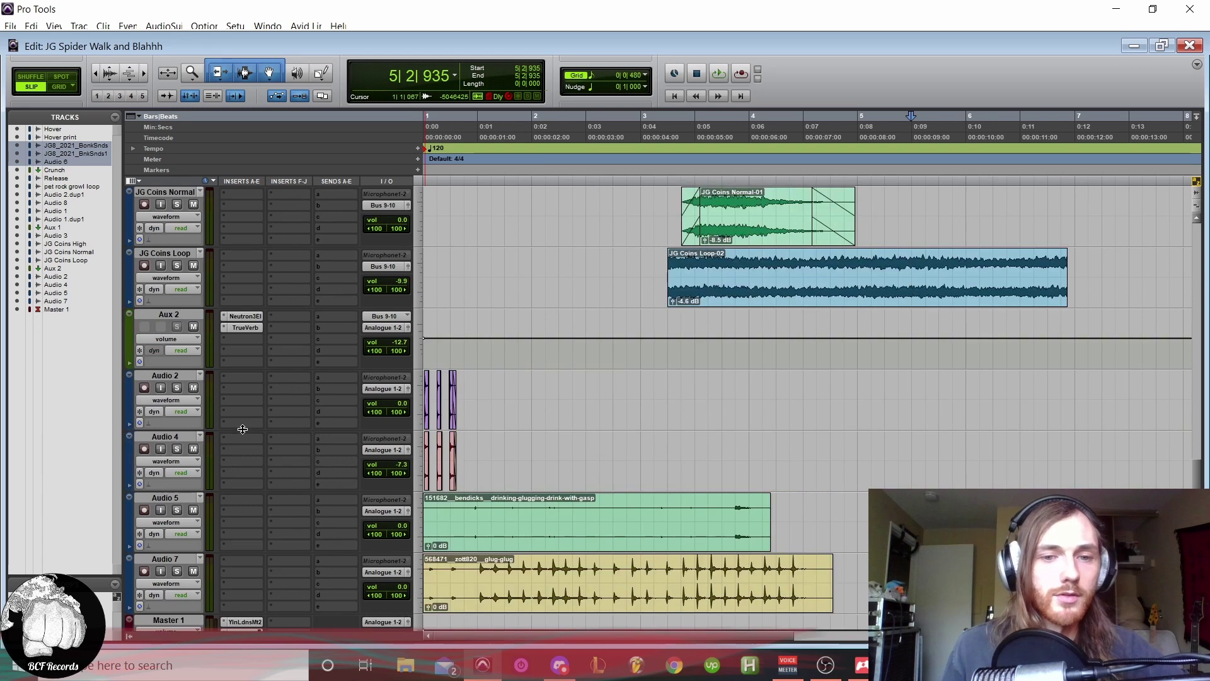
pyautogui.click(675, 95)
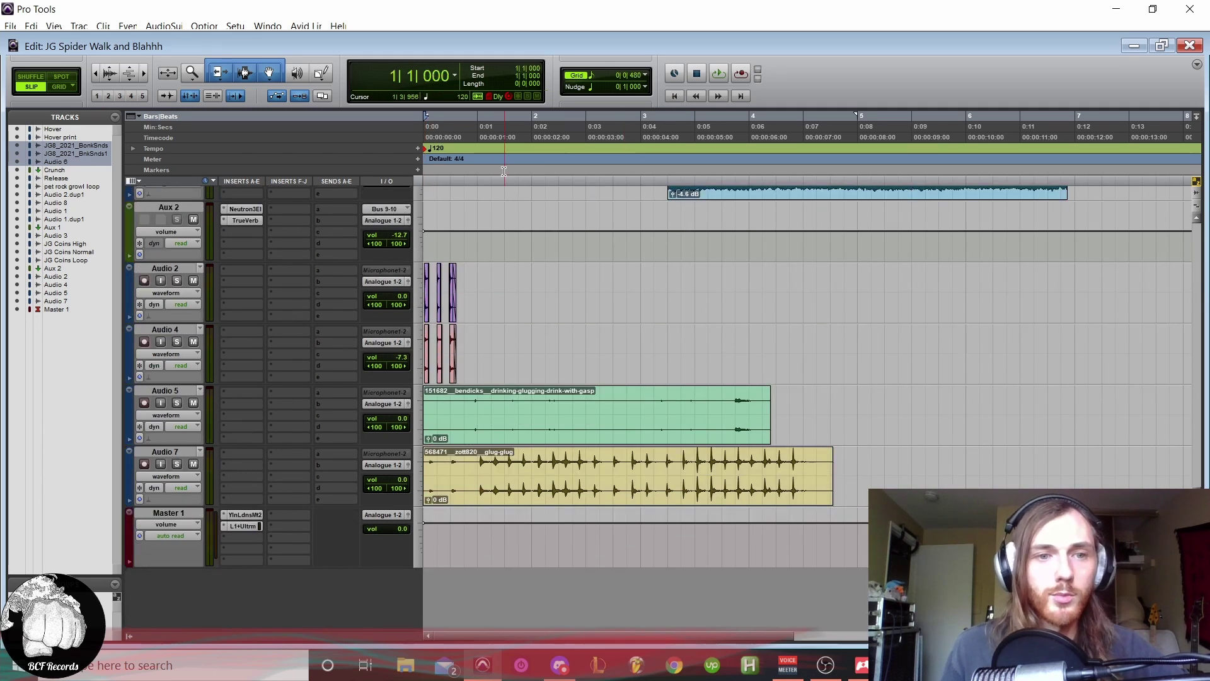
pyautogui.hotkey('ctrl', ']')
pyautogui.hotkey('ctrl', ']')
pyautogui.hotkey('ctrl', ']')
pyautogui.hotkey('ctrl', ']')
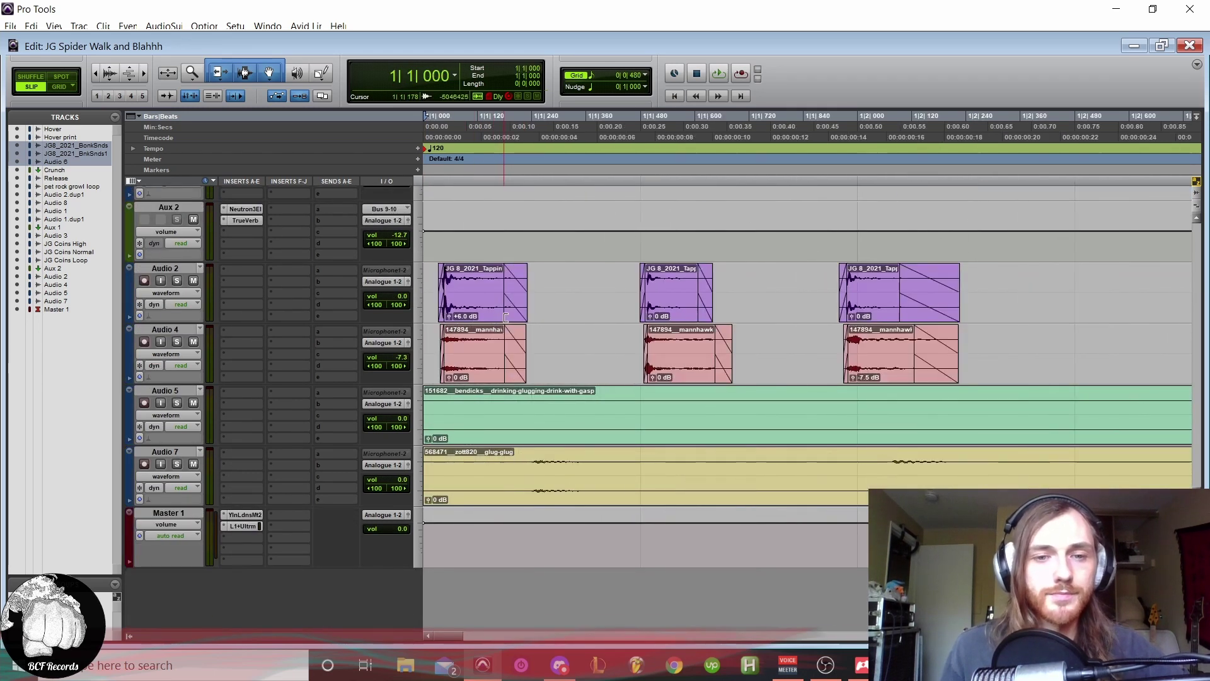
# Step: Solo Audio 2 and Audio 4 and play their short tapping and ice-skitter clips together
pyautogui.click(177, 280)
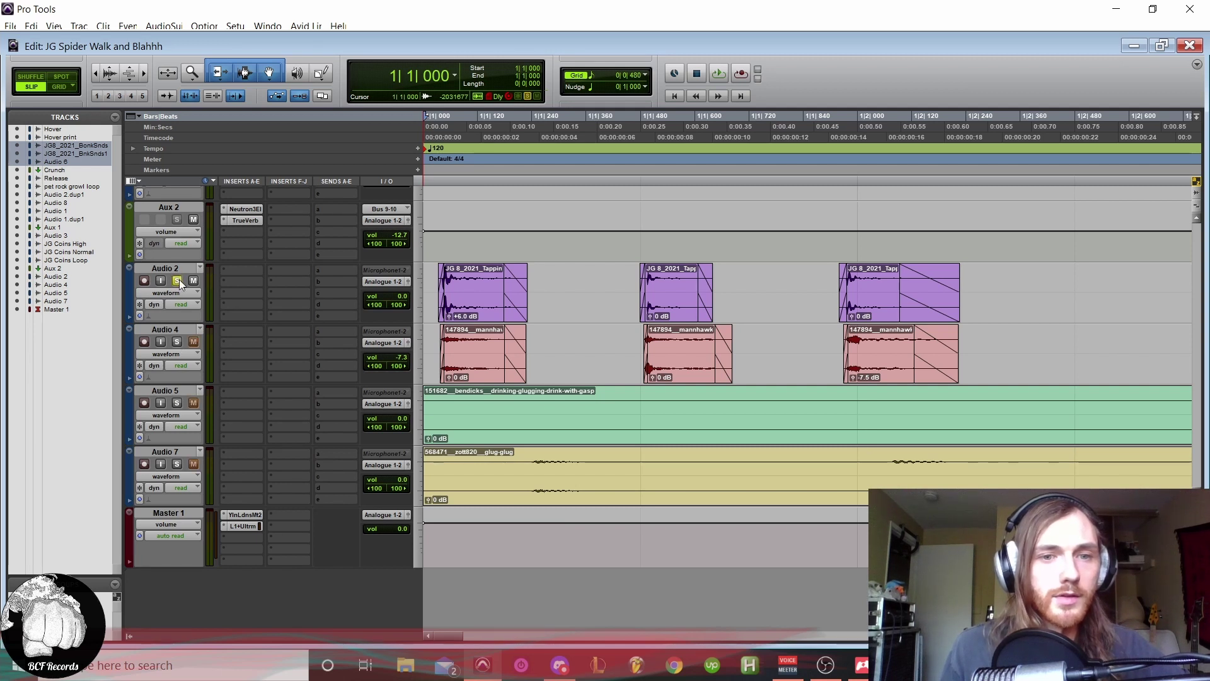
pyautogui.click(177, 342)
pyautogui.press('space')
pyautogui.hotkey('ctrl', '[')
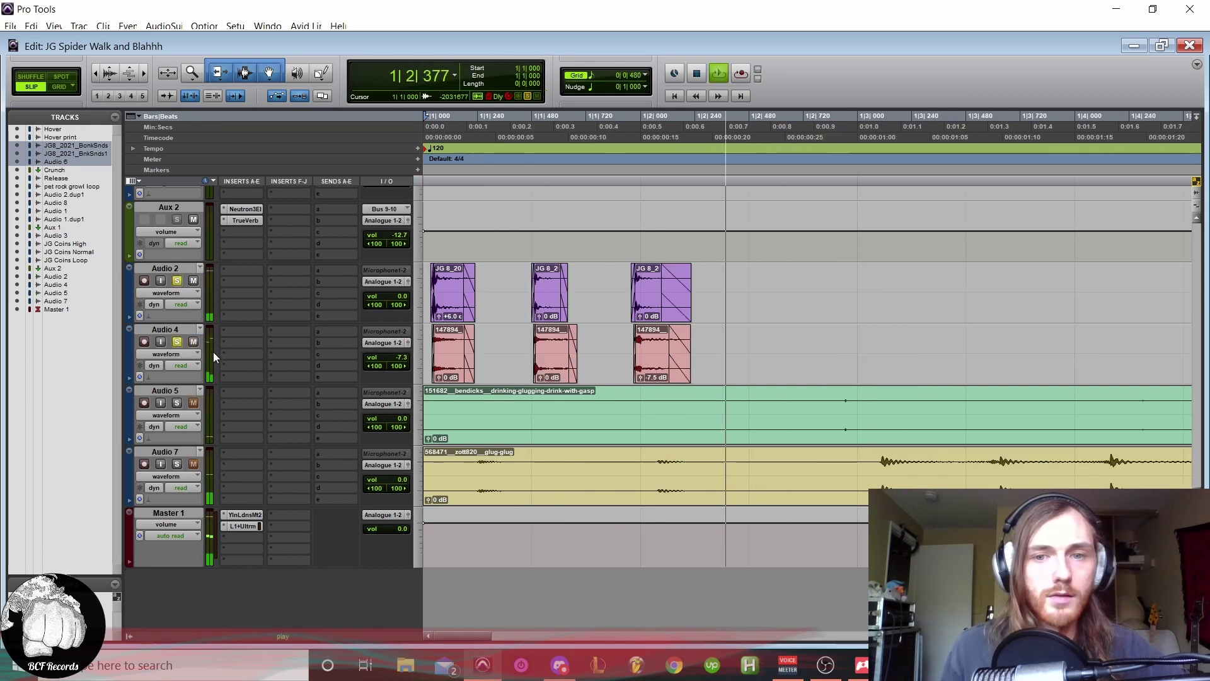
pyautogui.click(648, 299)
pyautogui.press('space')
pyautogui.press('space')
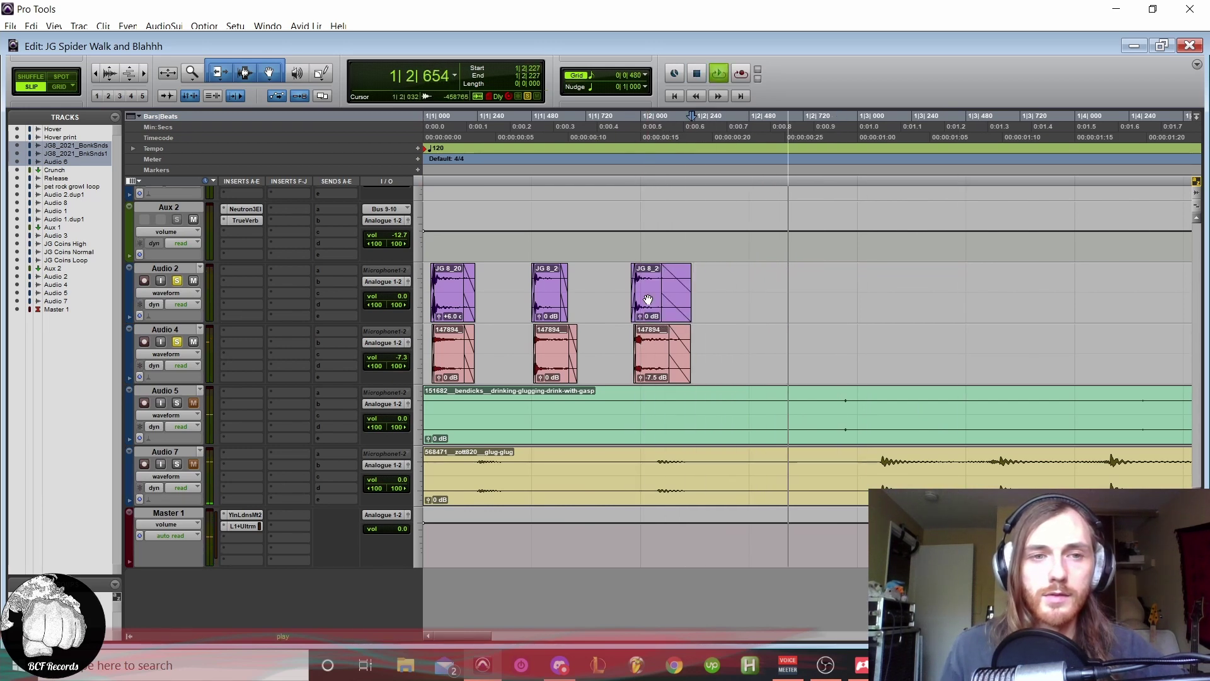
pyautogui.scroll(2, 636, 325)
pyautogui.press('space')
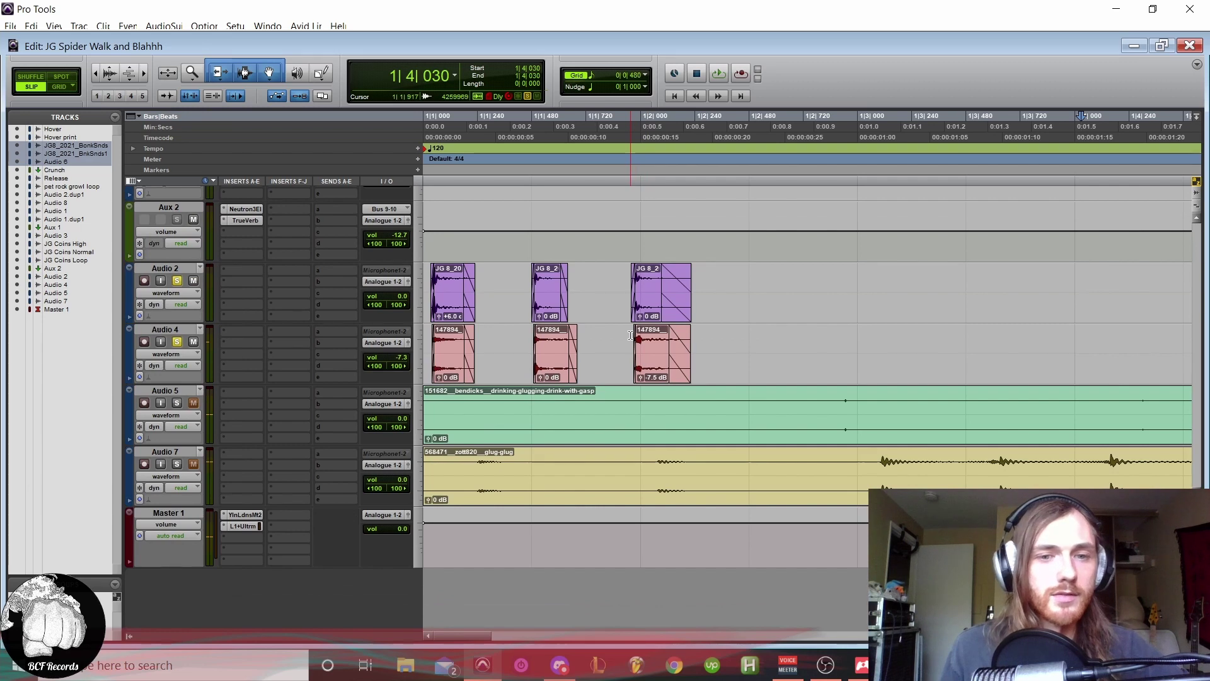
# Step: Replay the soloed Audio 2 and Audio 4 clips from the session start and return to 1|1|000
pyautogui.scroll(-3, 629, 335)
pyautogui.scroll(3, 553, 330)
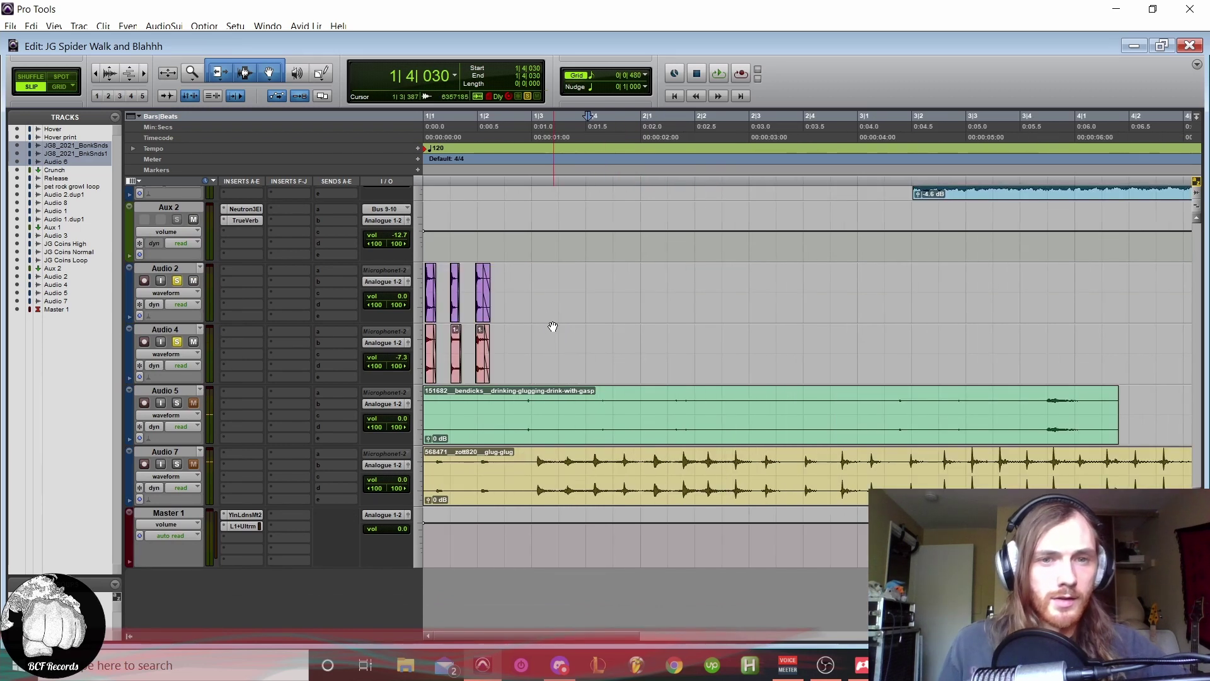
pyautogui.click(675, 95)
pyautogui.scroll(2, 468, 185)
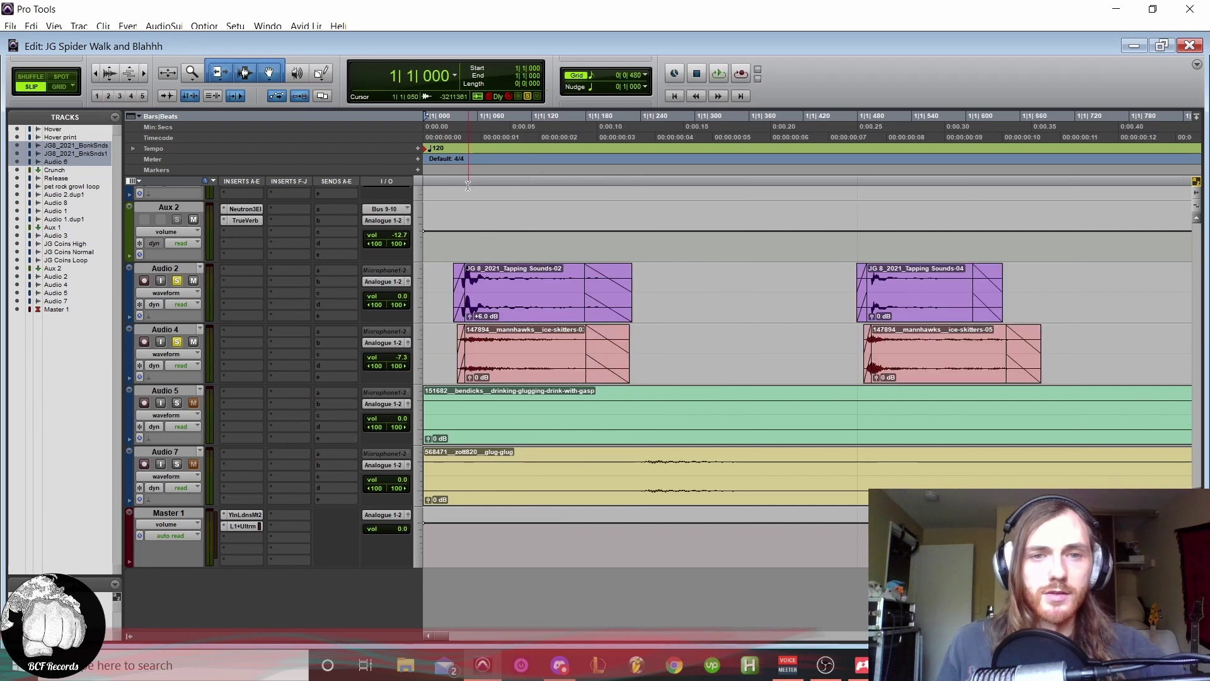
pyautogui.press('space')
pyautogui.press('space')
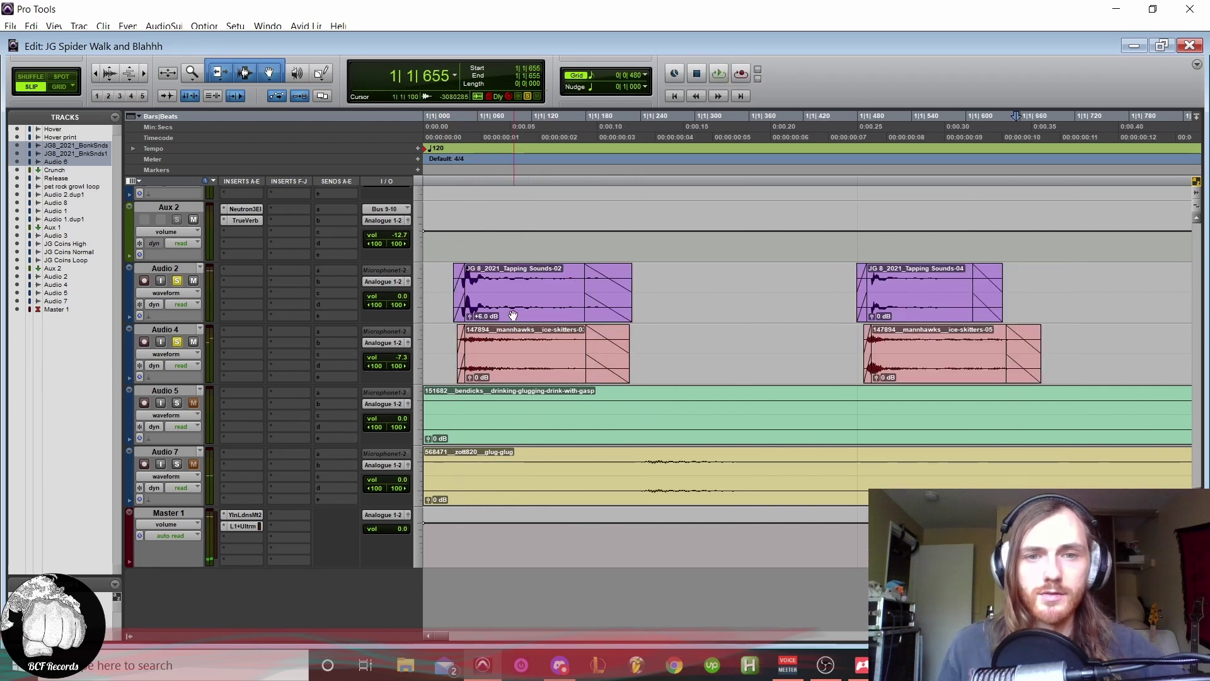
pyautogui.press('space')
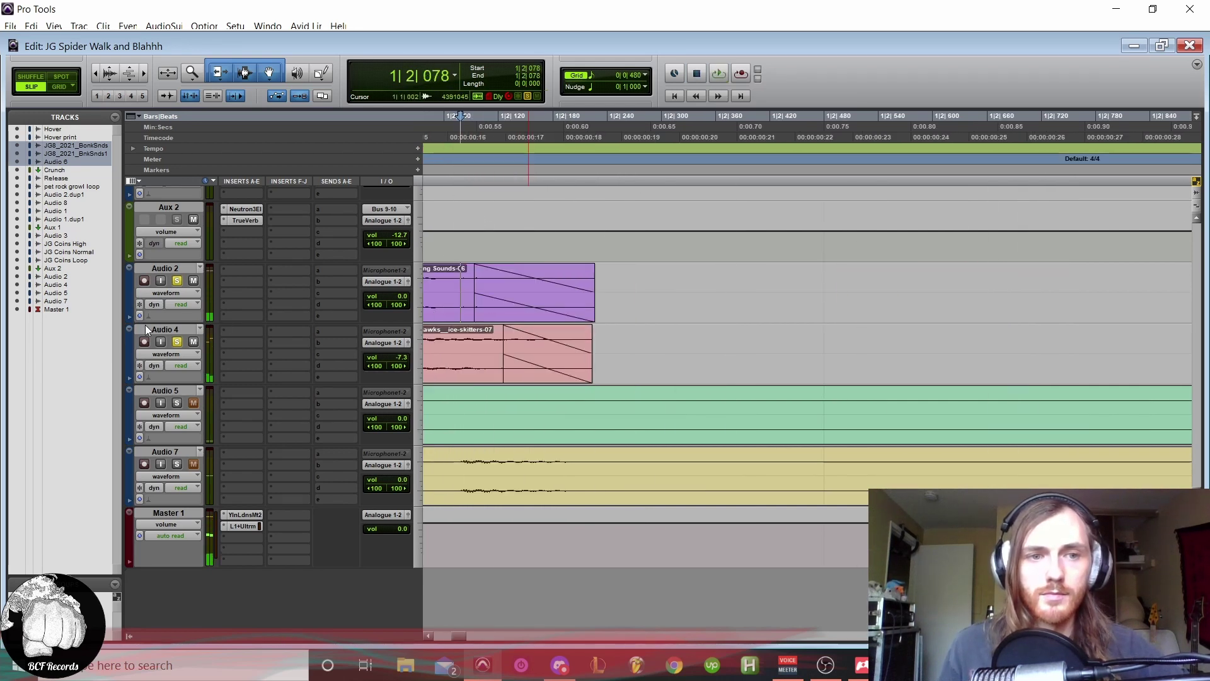
pyautogui.click(674, 95)
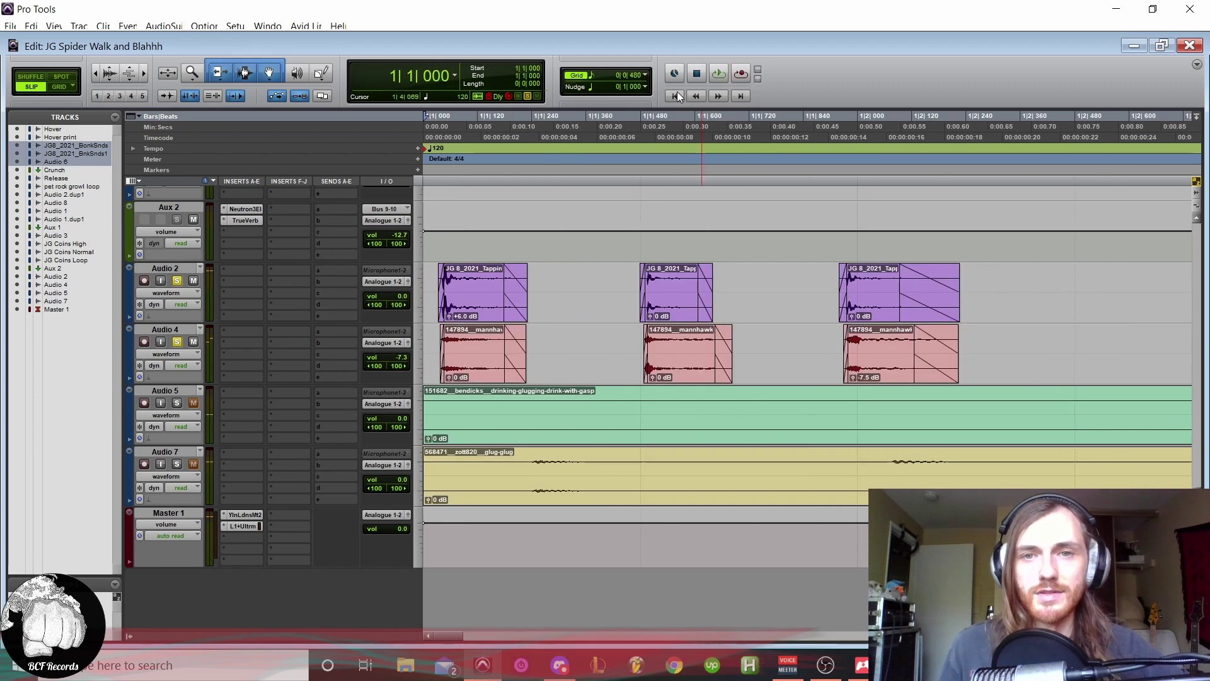
# Step: Leave only Audio 2 soloed, select its first clip, Tapping Sounds-02, and examine its waveform up close
pyautogui.hotkey('ctrl', ']')
pyautogui.click(532, 303)
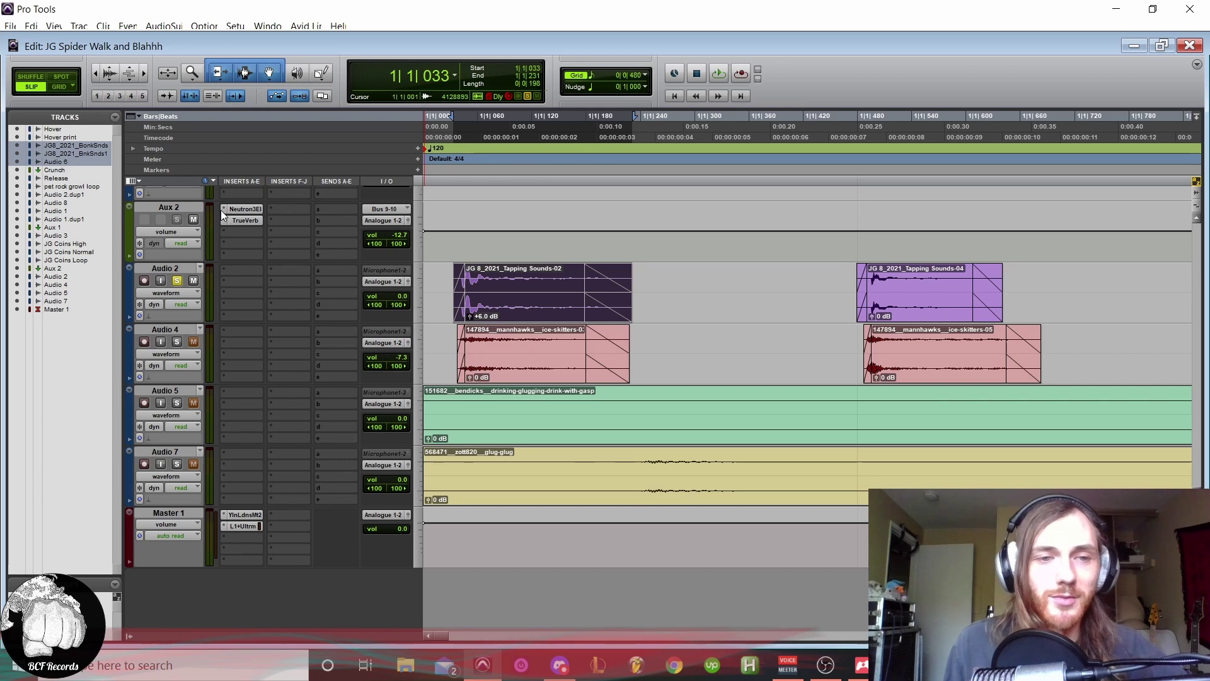
pyautogui.hotkey('ctrl', '[')
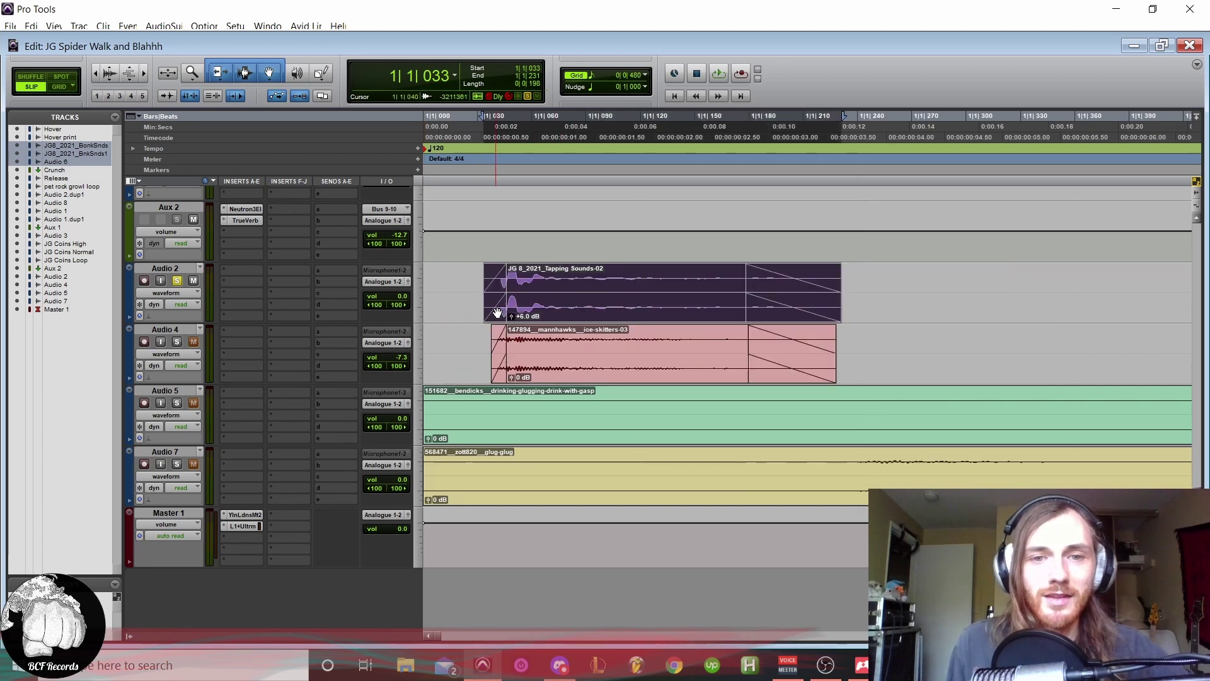
pyautogui.hotkey('ctrl', ']')
pyautogui.hotkey('ctrl', ']')
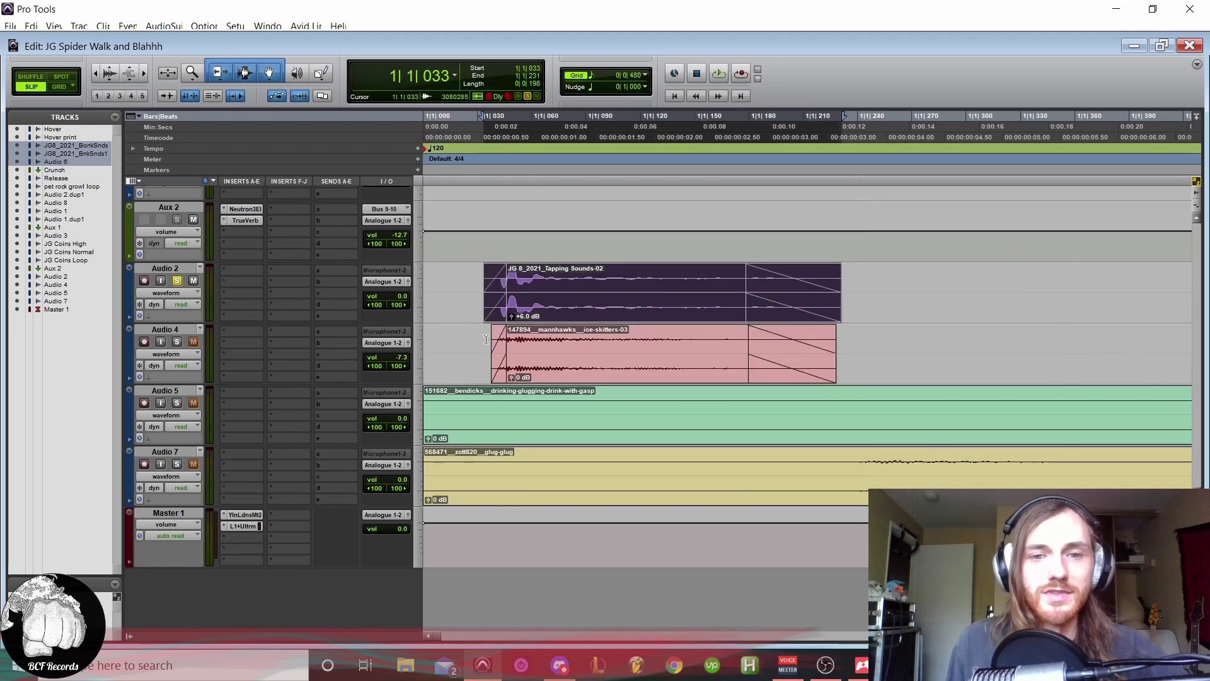
pyautogui.hotkey('ctrl', '[')
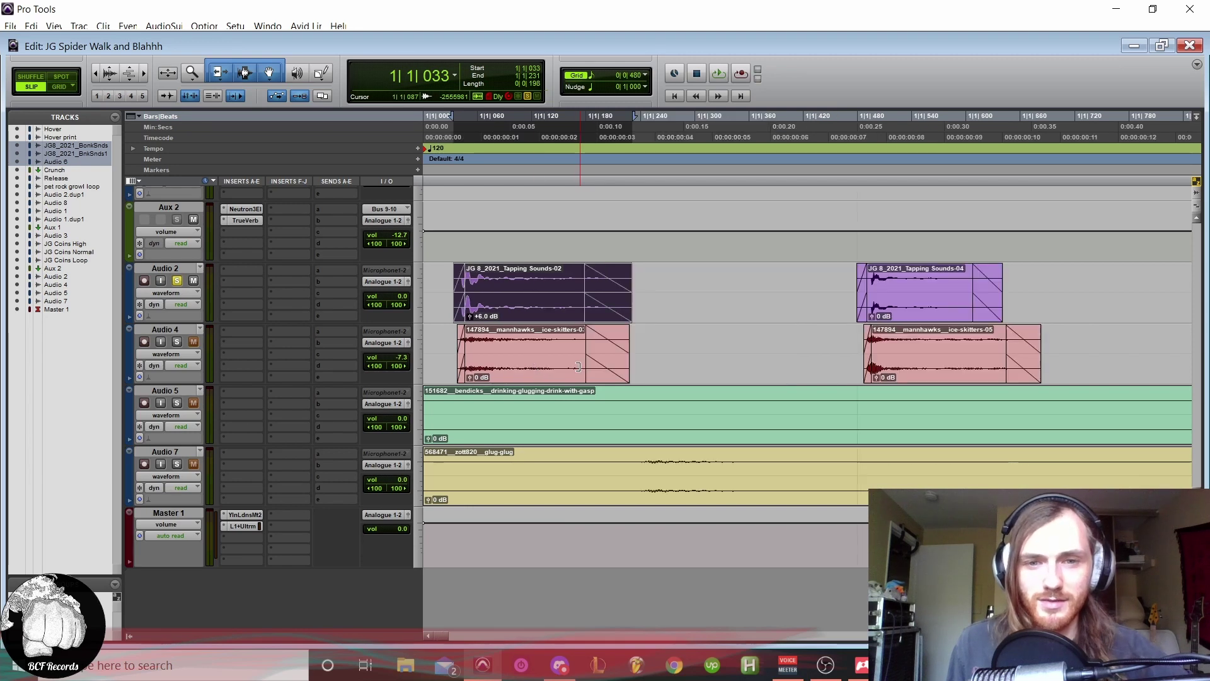
# Step: Play the three soloed Audio 2 tapping clips on their own from the first clip
pyautogui.click(503, 382)
pyautogui.press('Tab')
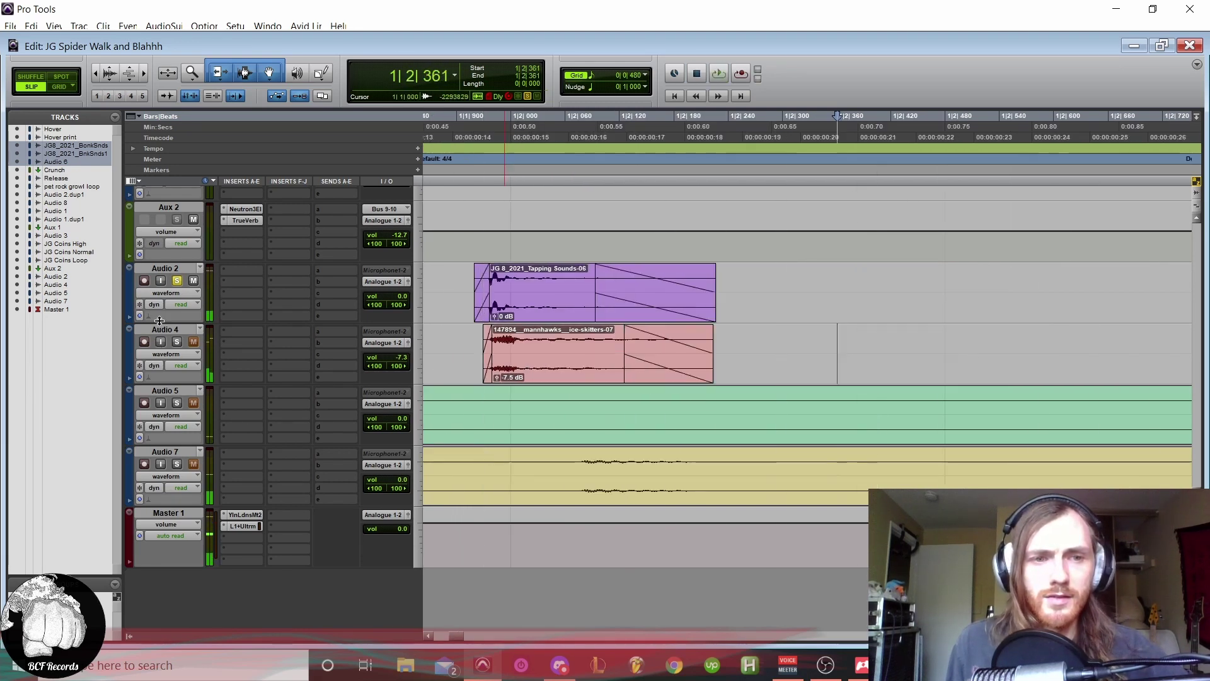
pyautogui.hotkey('ctrl', '[')
pyautogui.hotkey('ctrl', '[')
pyautogui.click(444, 304)
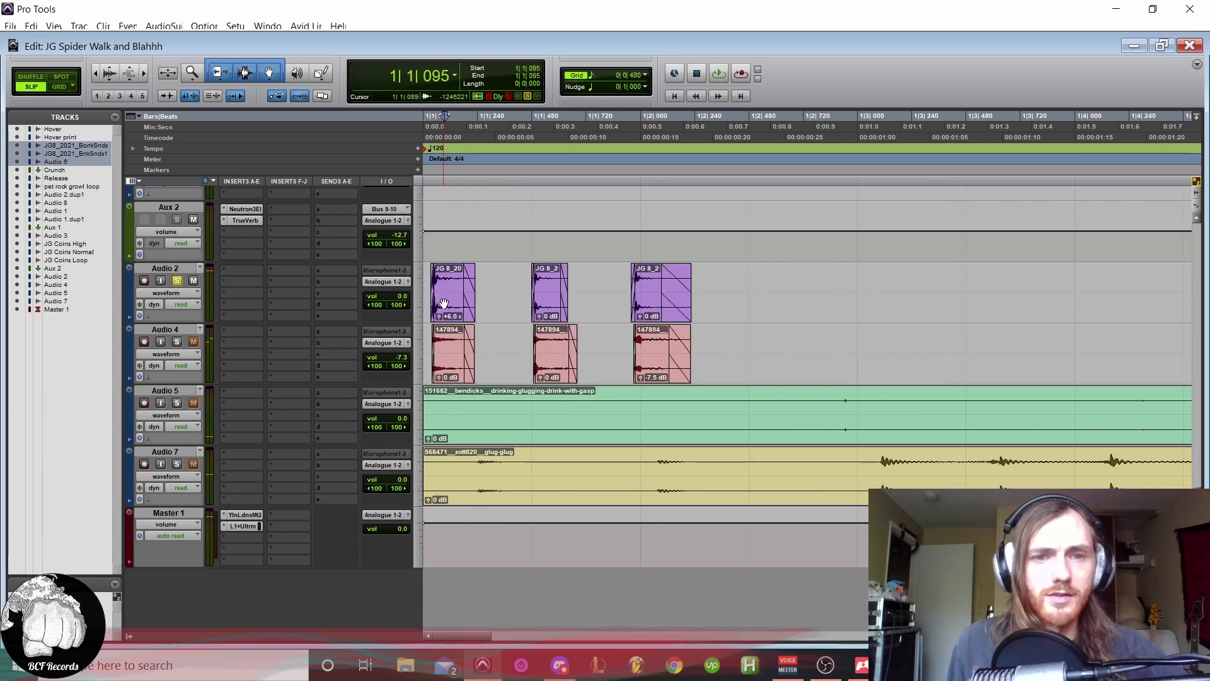
pyautogui.hotkey('shift', 'space')
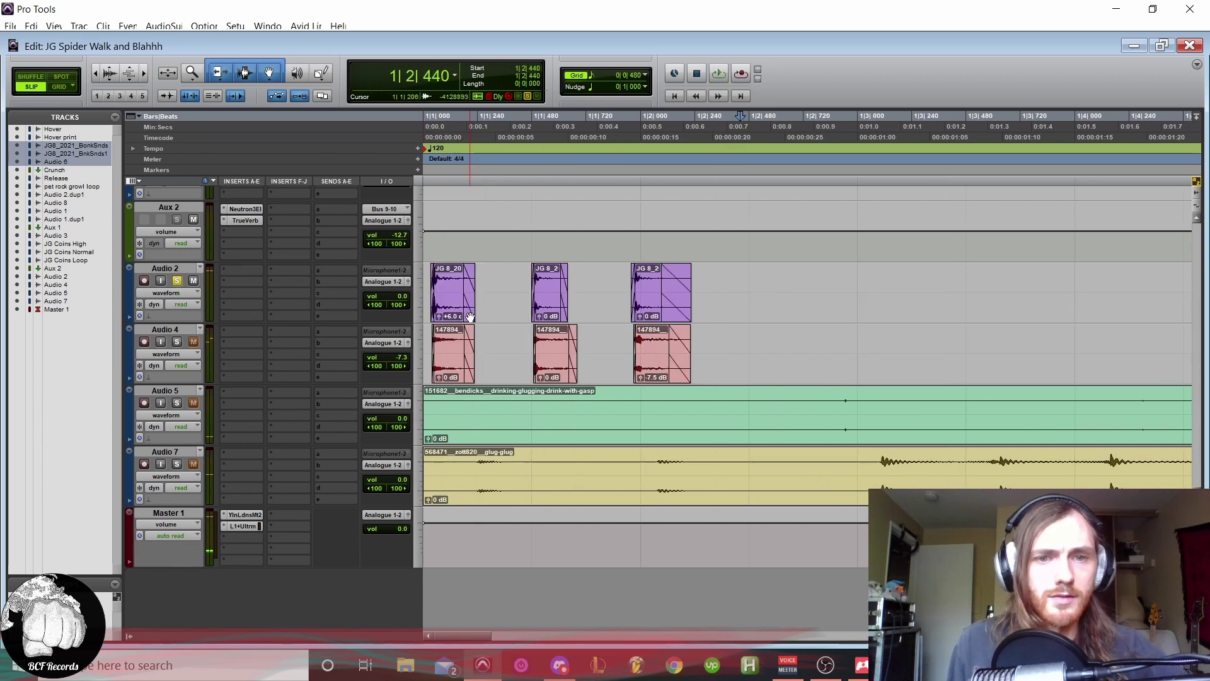
# Step: Play the Audio 4 clips soloed on their own, and again from the start with Audio 2 soloed as well
pyautogui.click(177, 342)
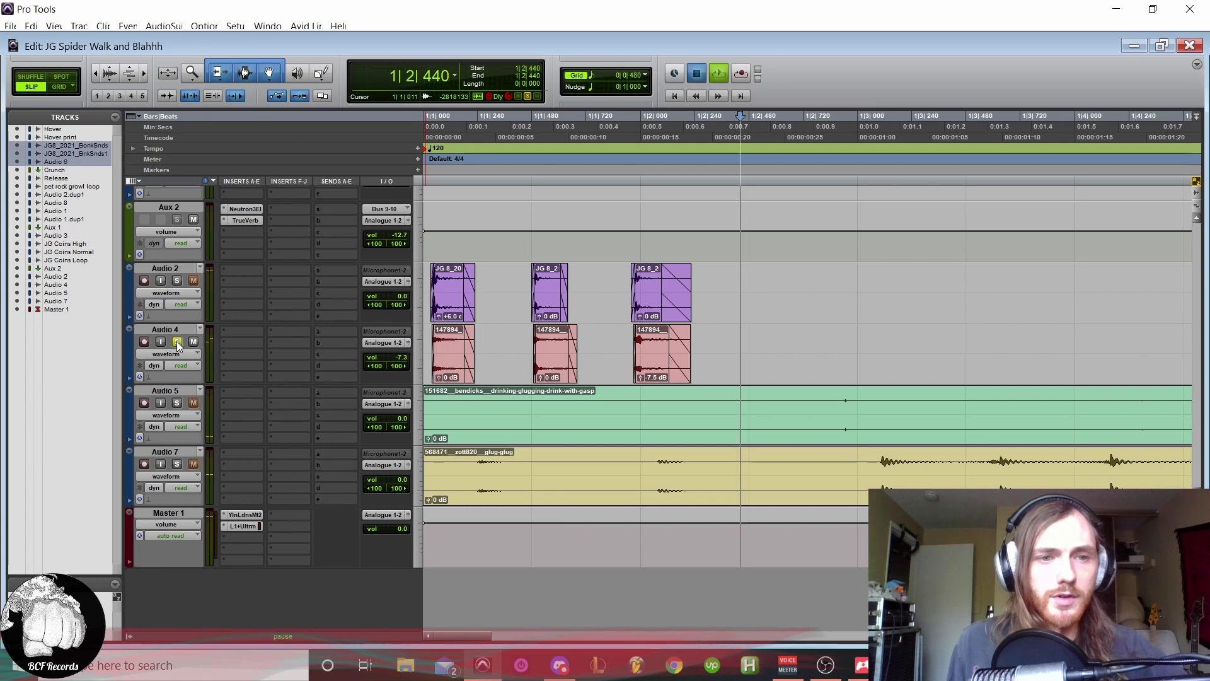
pyautogui.click(672, 97)
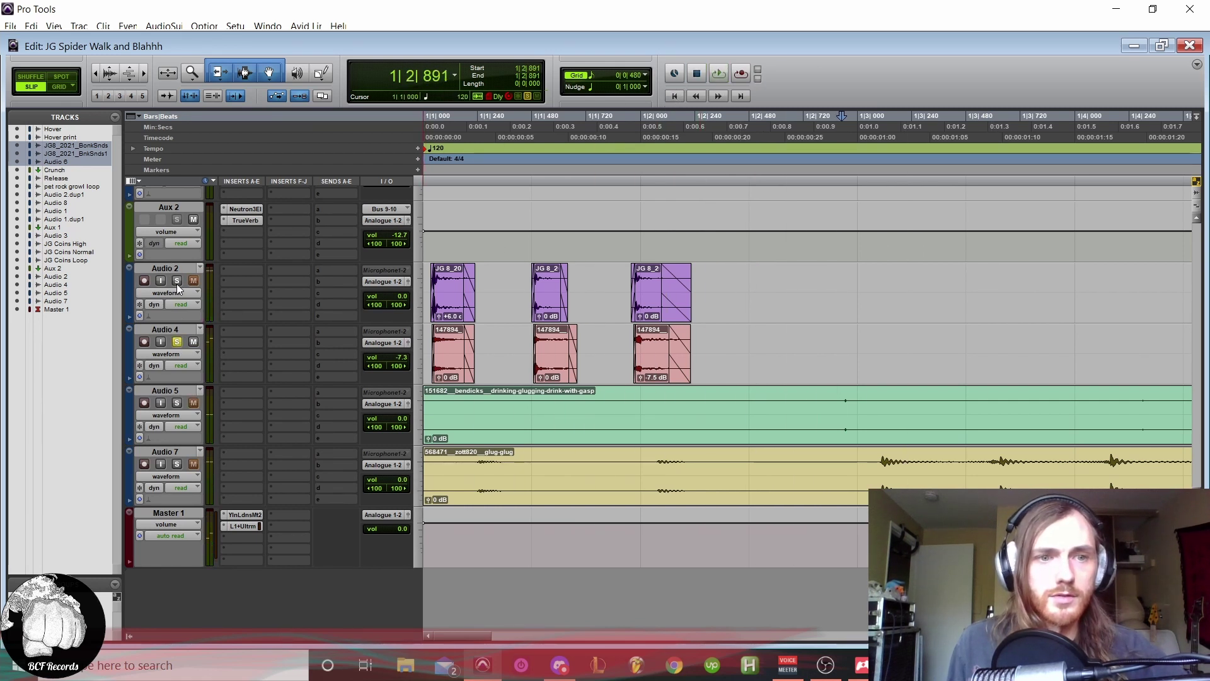
pyautogui.click(673, 97)
pyautogui.press('space')
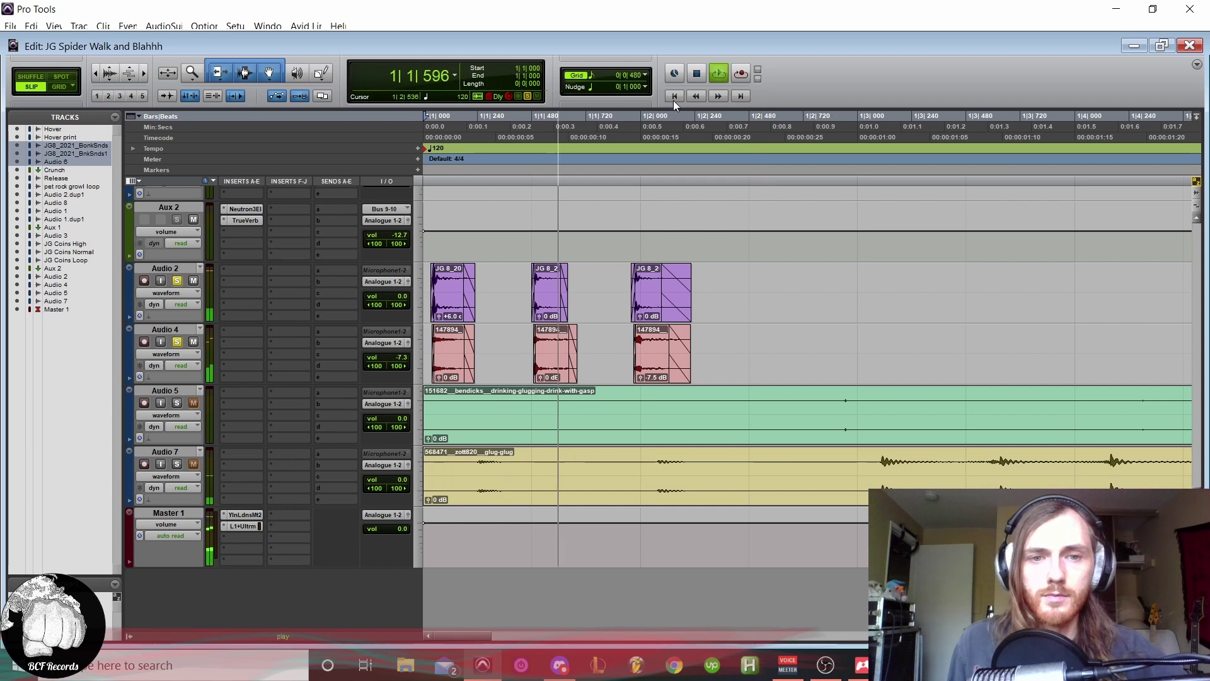
pyautogui.press('space')
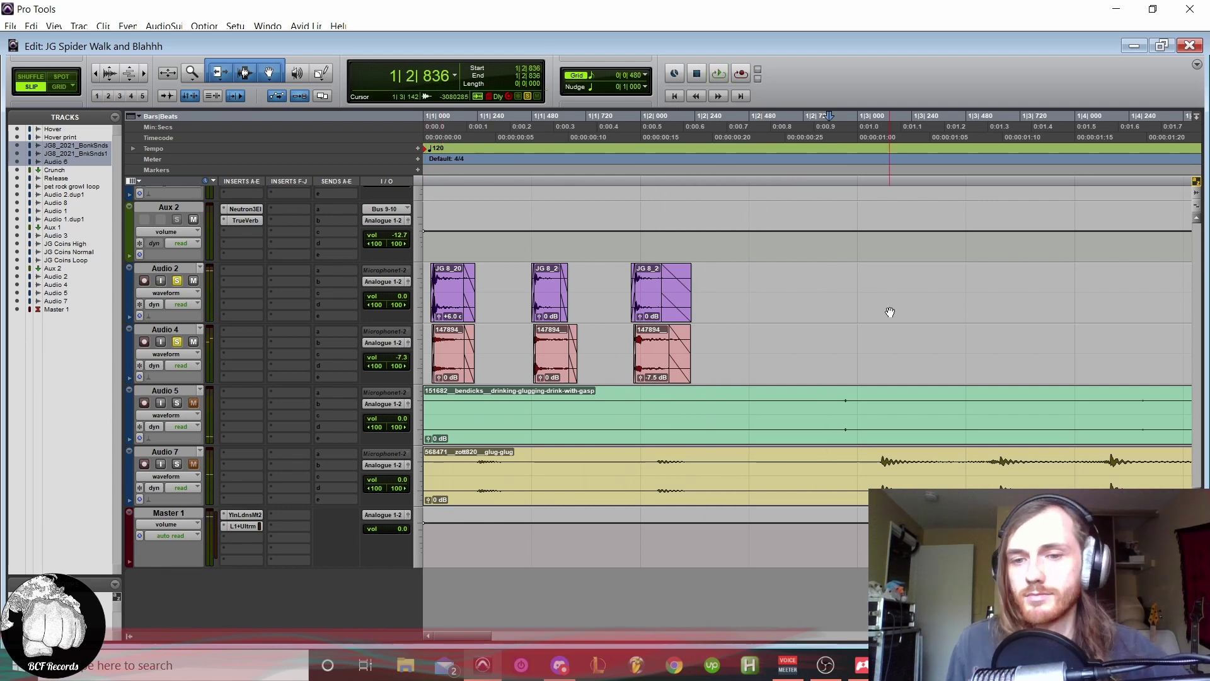
# Step: Clear the solos on Audio 4 and Audio 2 with the full Audio 5 and Audio 7 clips in view
pyautogui.press('r')
pyautogui.press('r')
pyautogui.press('r')
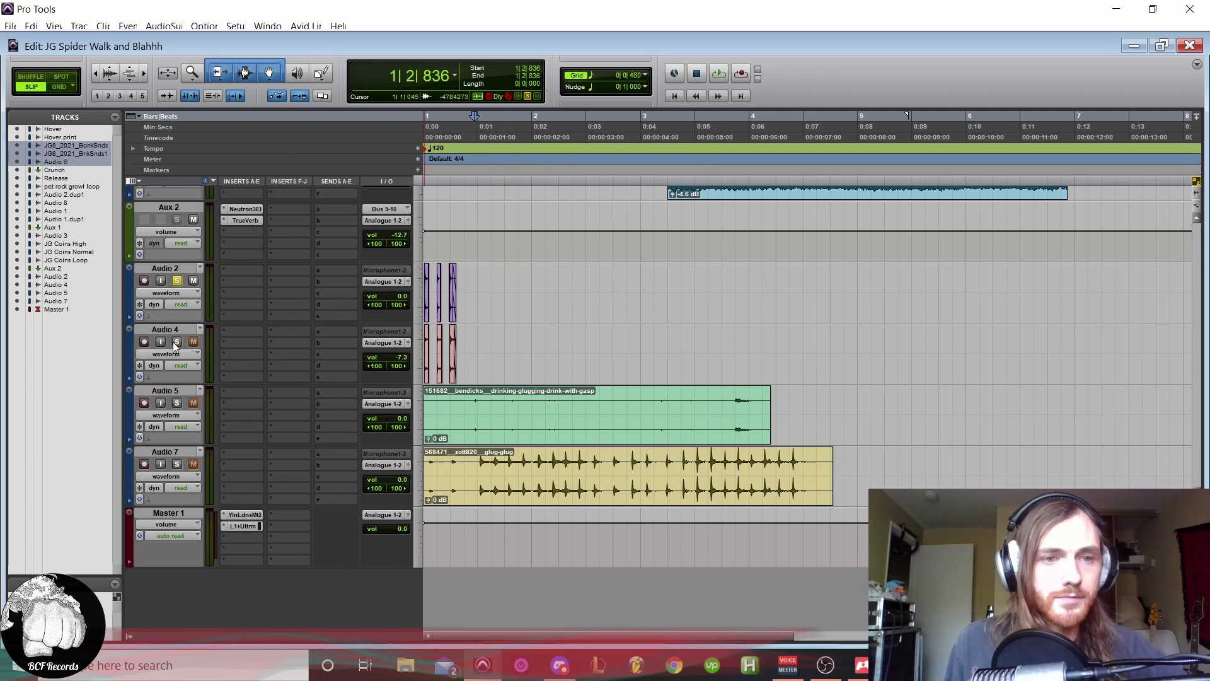
pyautogui.click(180, 279)
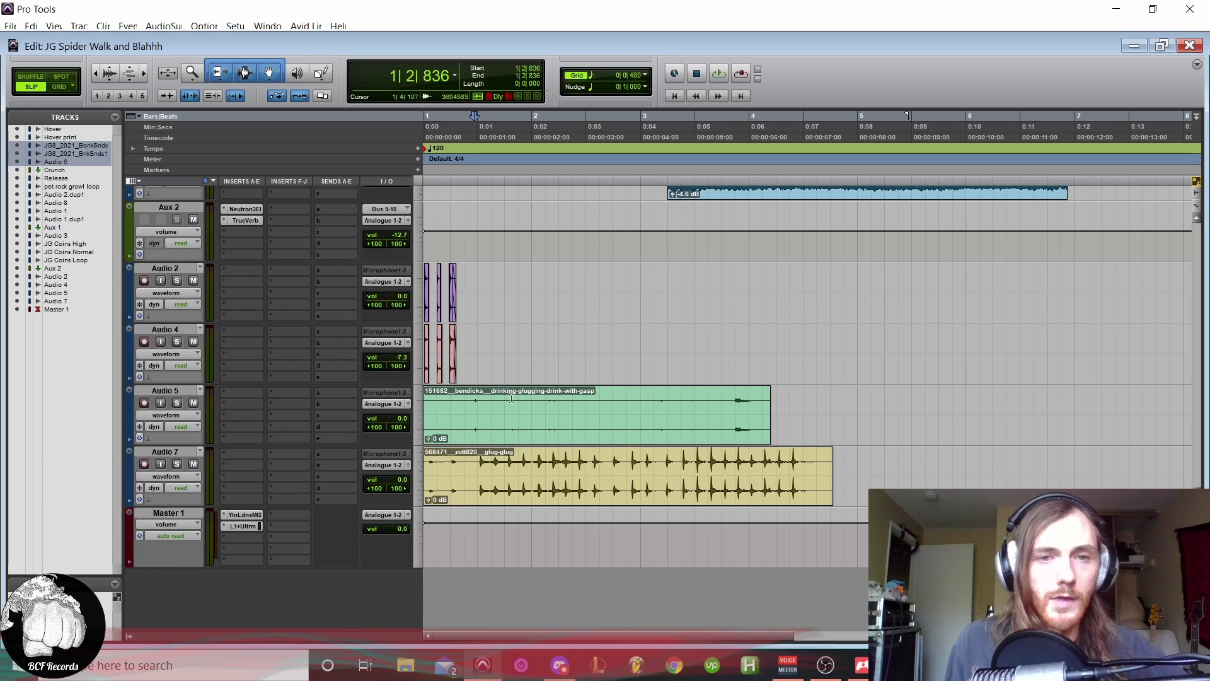
# Step: Solo Audio 5 and Audio 7, play their drinking and glug-glug clips from 1|2|678, and clear both solos
pyautogui.scroll(3, 637, 392)
pyautogui.scroll(-3, 637, 392)
pyautogui.press('Tab')
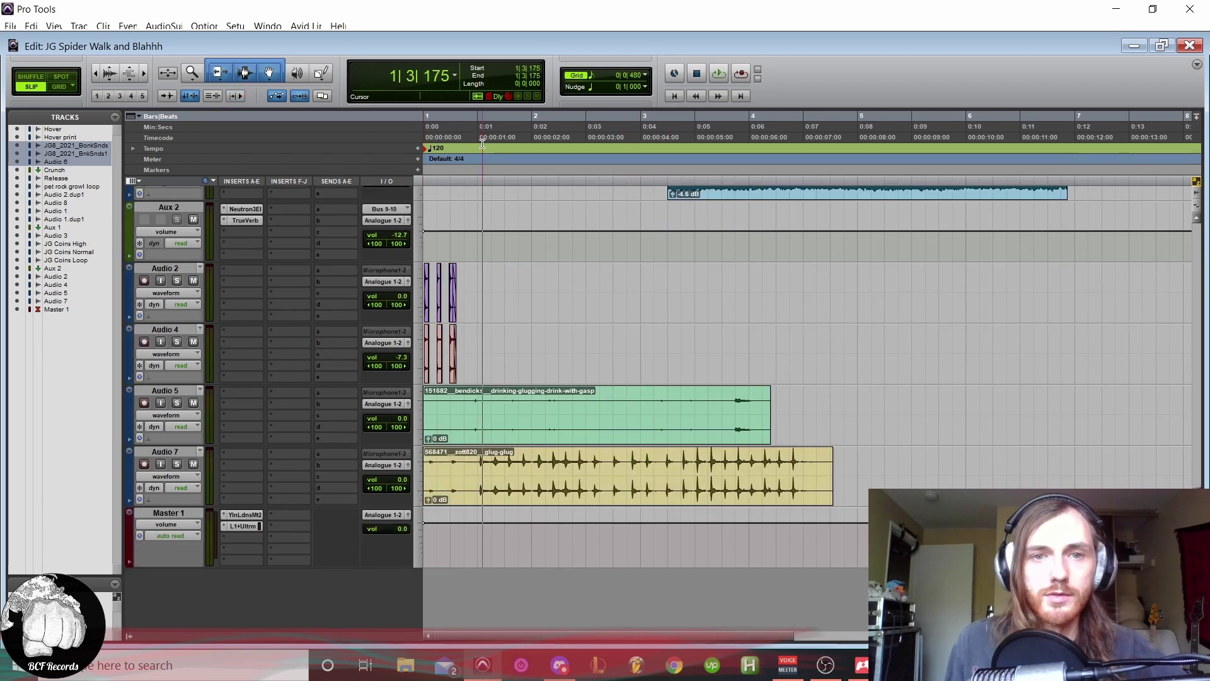
pyautogui.press('t')
pyautogui.press('t')
pyautogui.click(608, 392)
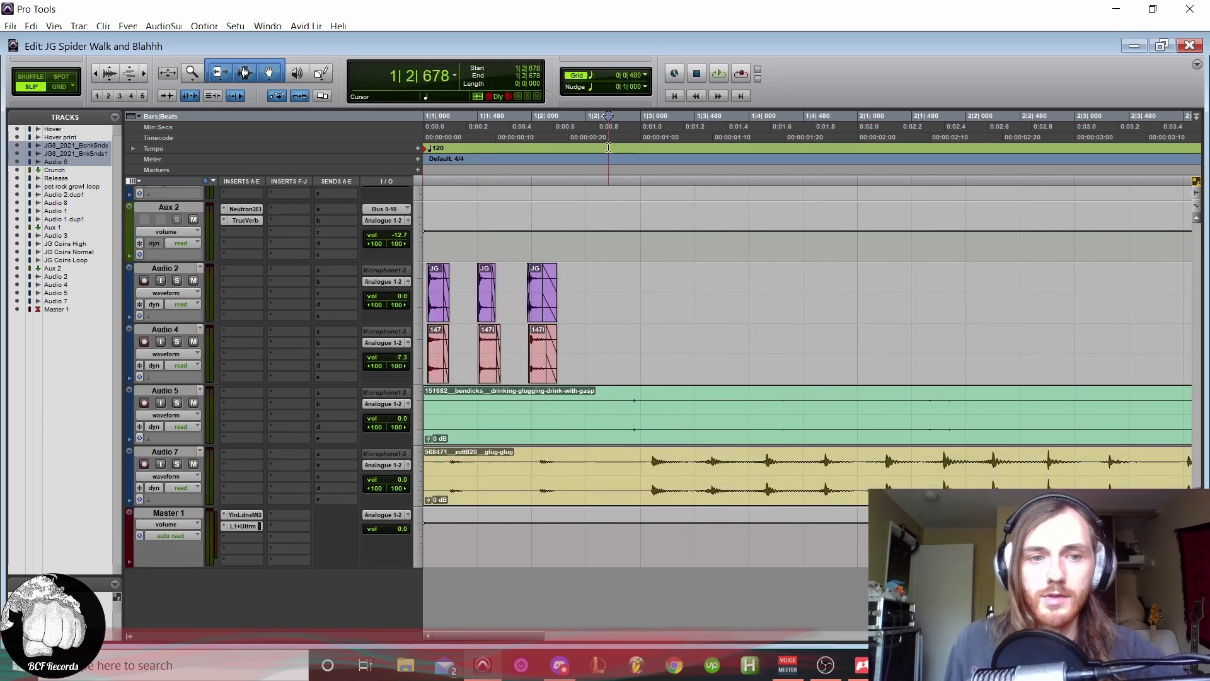
pyautogui.click(179, 464)
pyautogui.click(176, 403)
pyautogui.press('r')
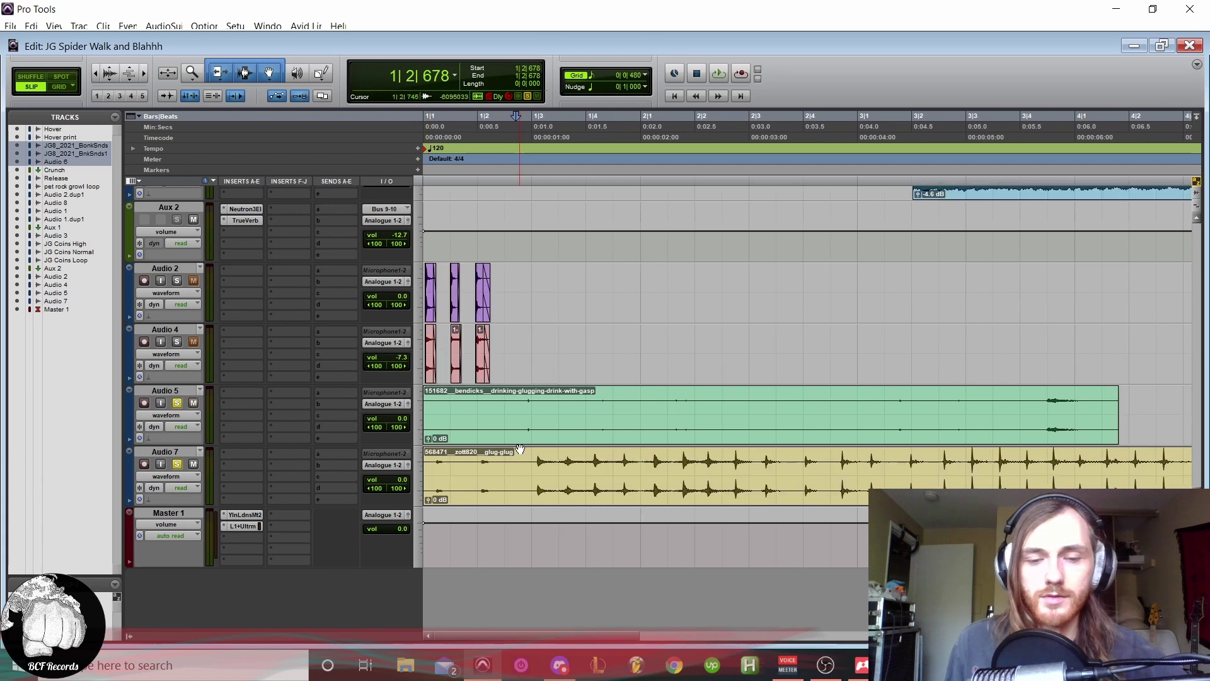
pyautogui.press('space')
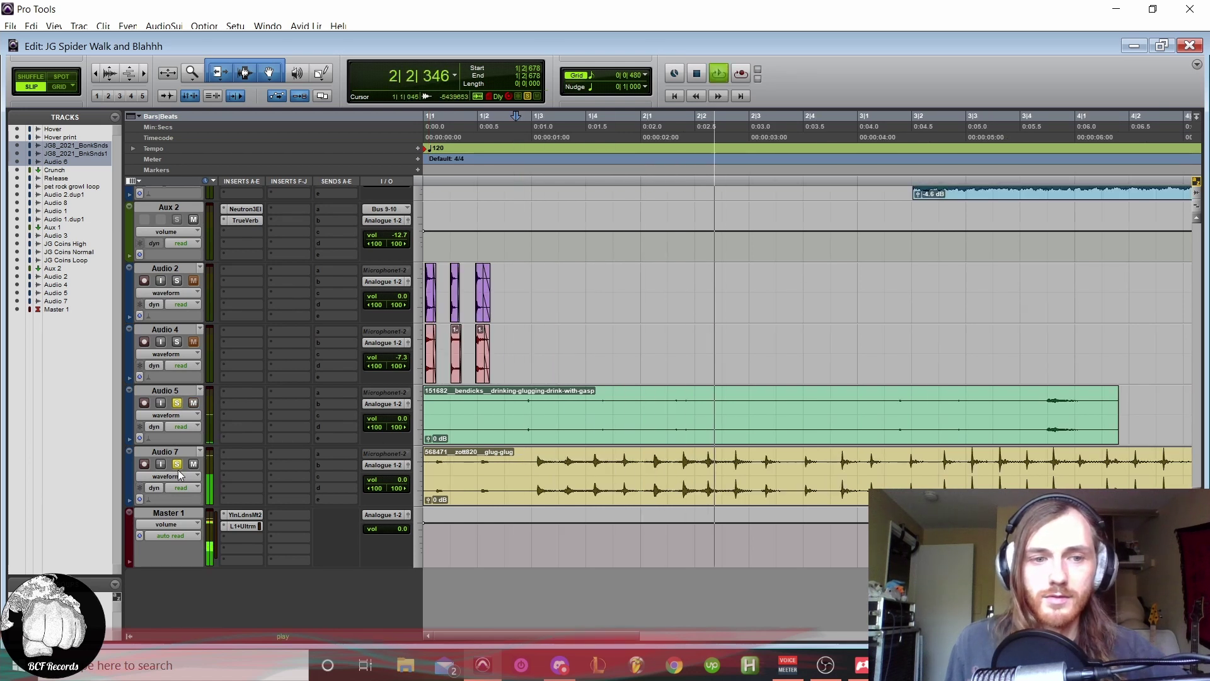
pyautogui.press('space')
pyautogui.click(178, 402)
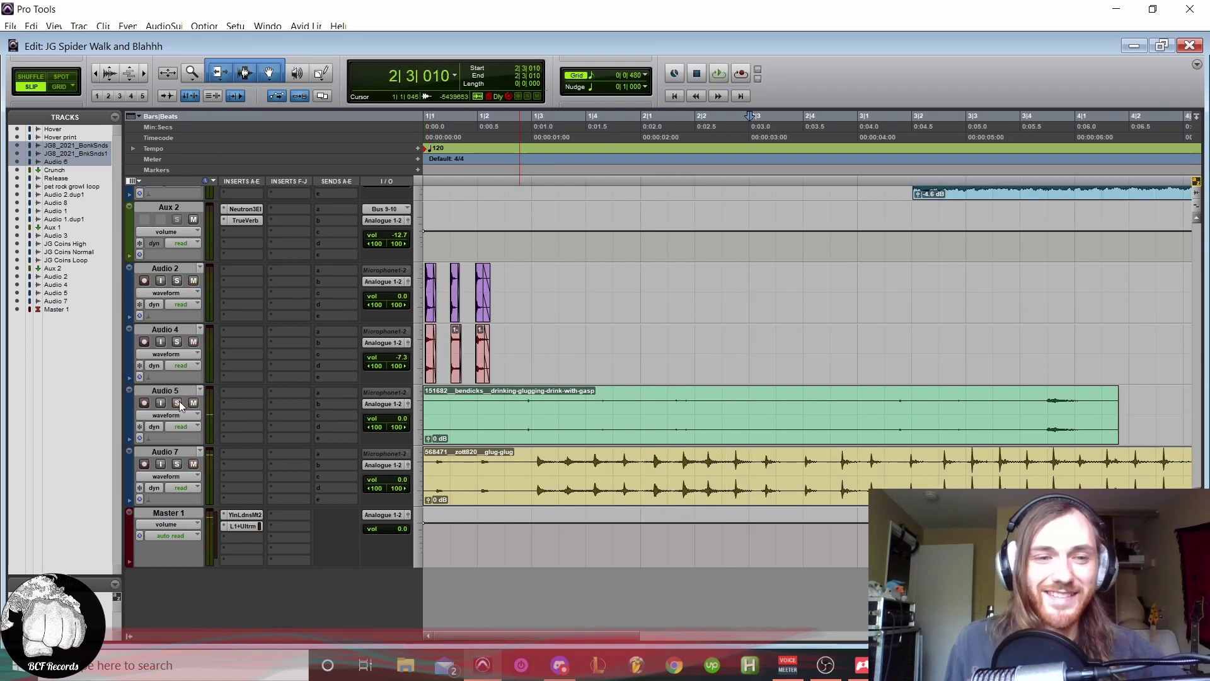
# Step: Look over the session's tracks from the coin and glug layers back up to Hover
pyautogui.press('r')
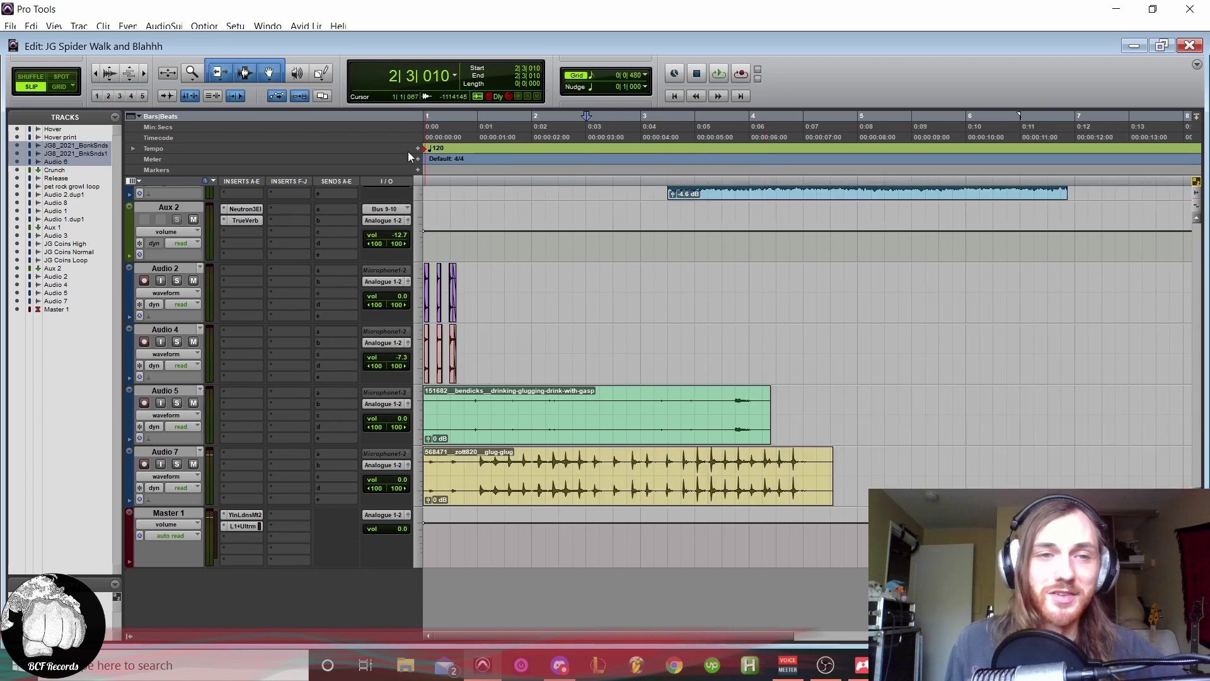
pyautogui.scroll(10, 615, 346)
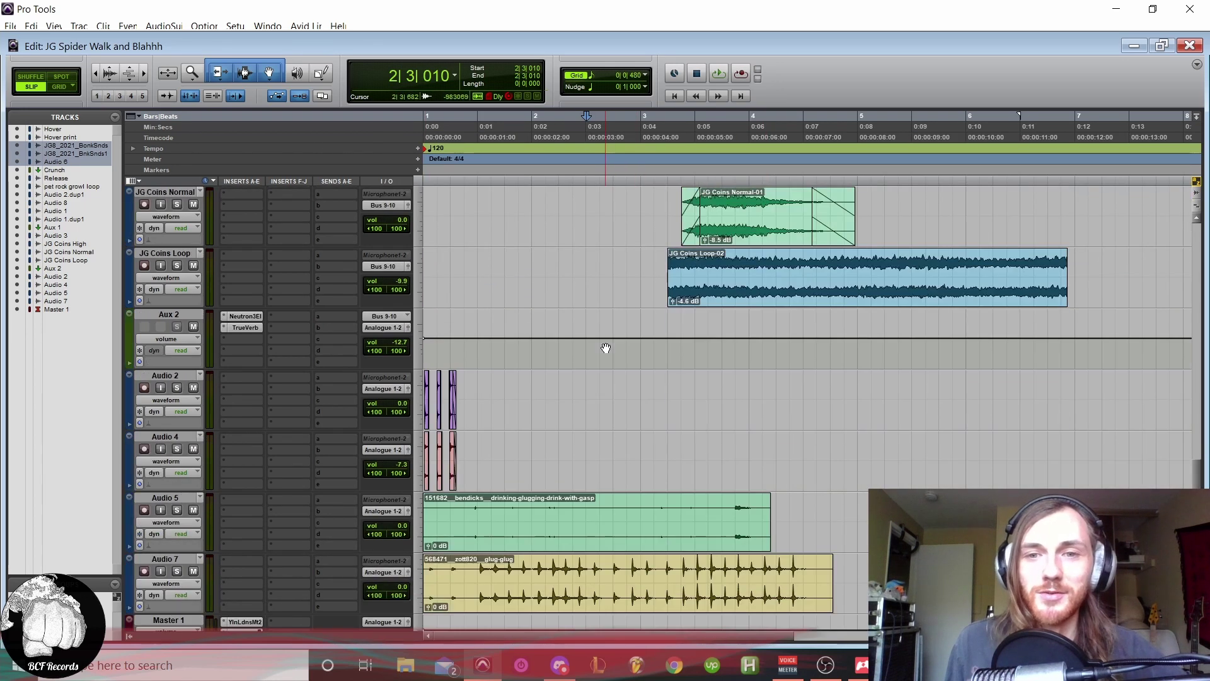
pyautogui.scroll(6, 605, 348)
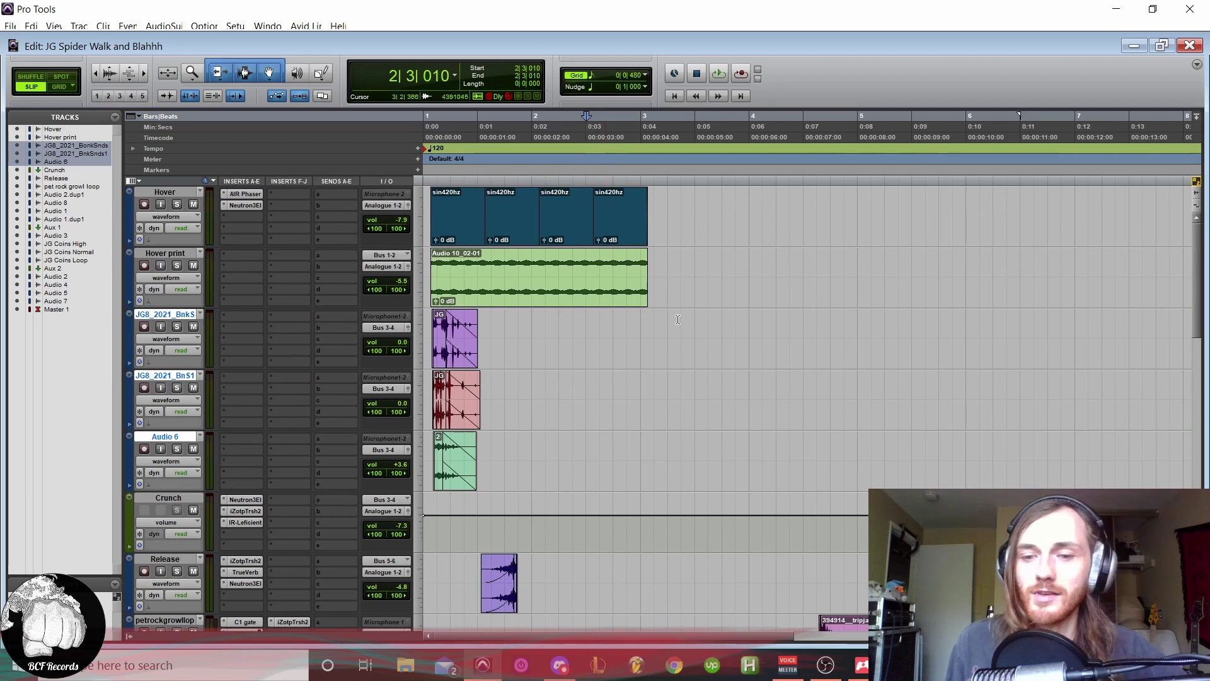
pyautogui.scroll(-10, 580, 357)
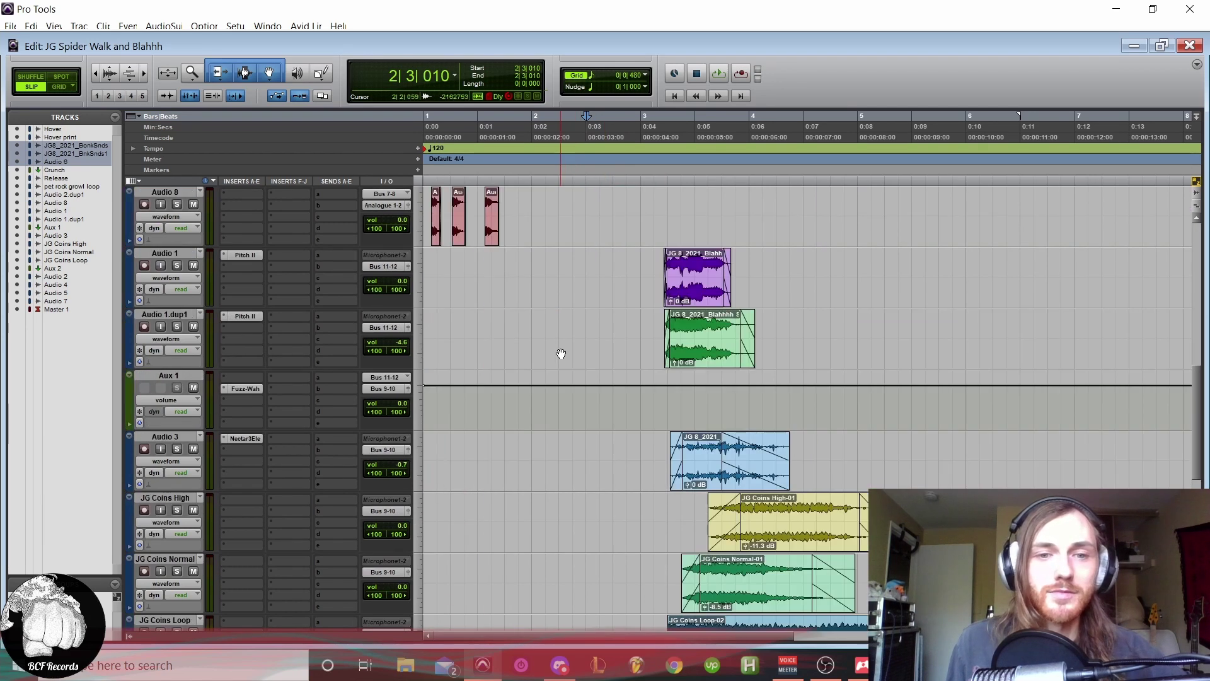
pyautogui.scroll(3, 561, 353)
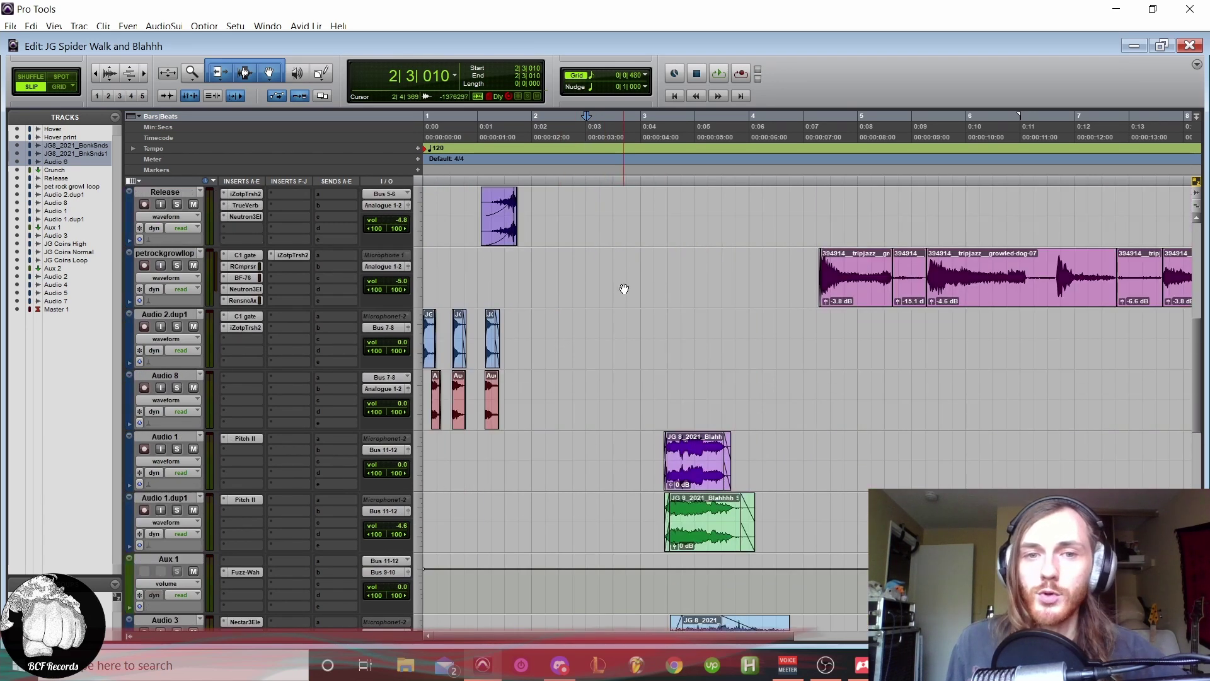
pyautogui.scroll(6, 623, 288)
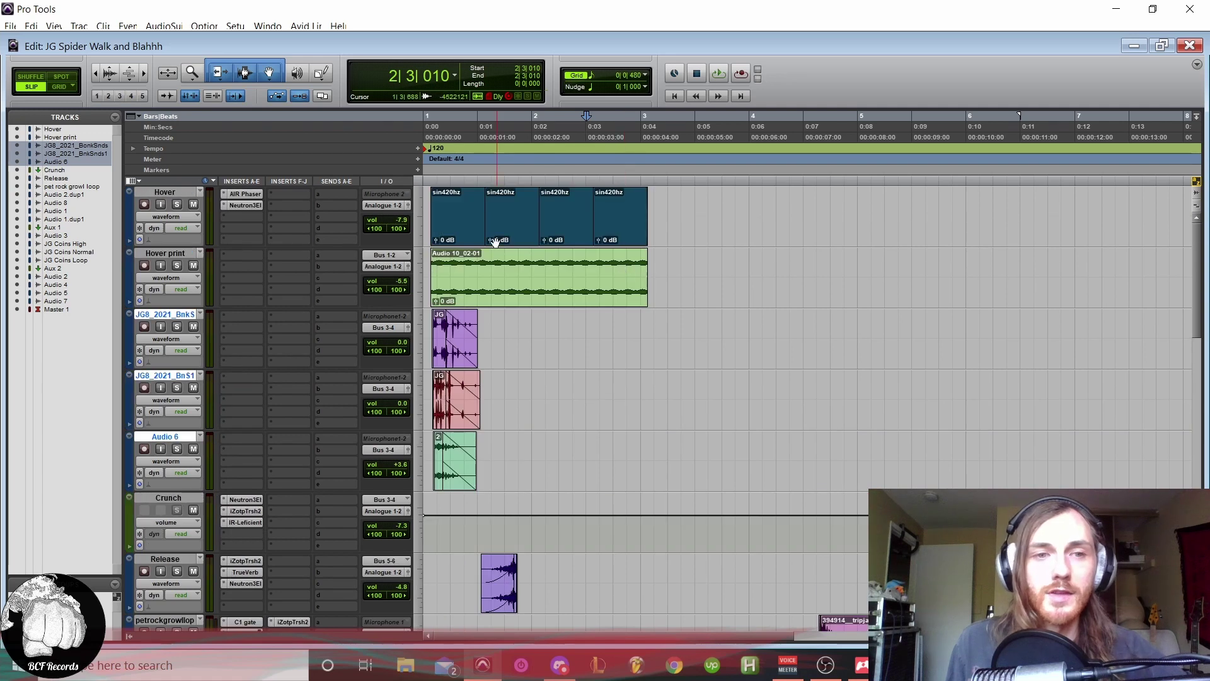
# Step: Place the edit cursor at 1|1|208, just before the Hover clips, with the opening Hover and Bonk Sounds clips in close view
pyautogui.click(440, 192)
pyautogui.hotkey('ctrl', ']')
pyautogui.hotkey('ctrl', ']')
pyautogui.hotkey('ctrl', ']')
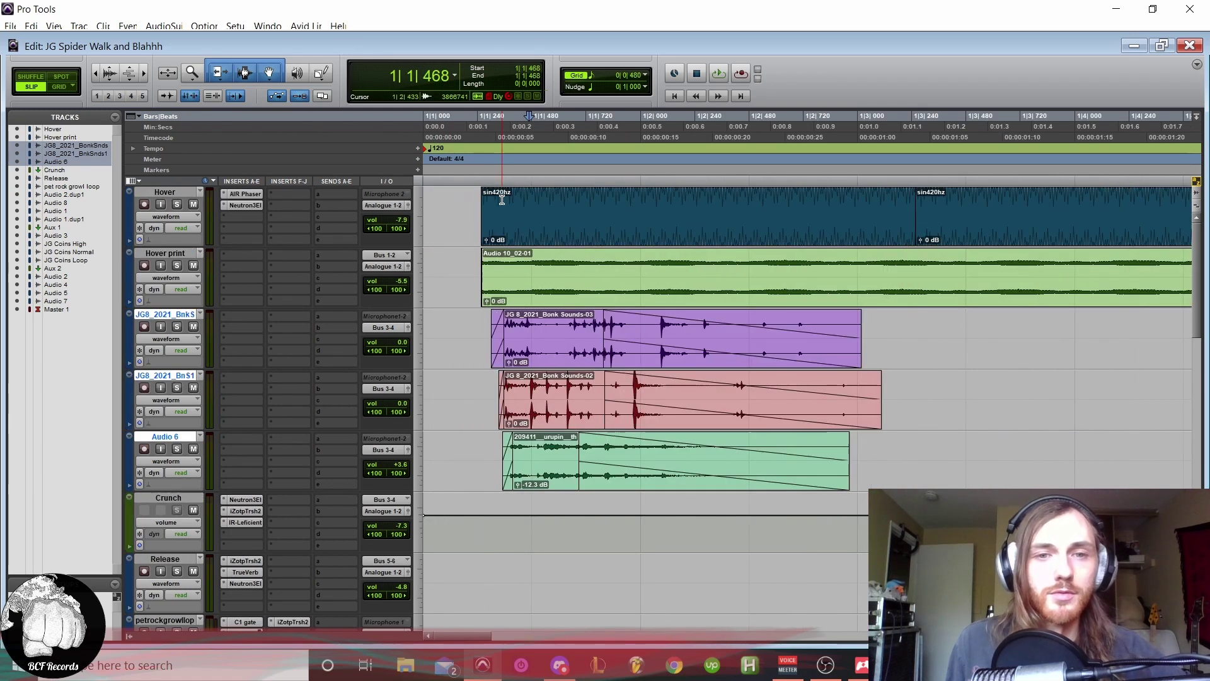
pyautogui.hotkey('ctrl', ']')
pyautogui.click(518, 179)
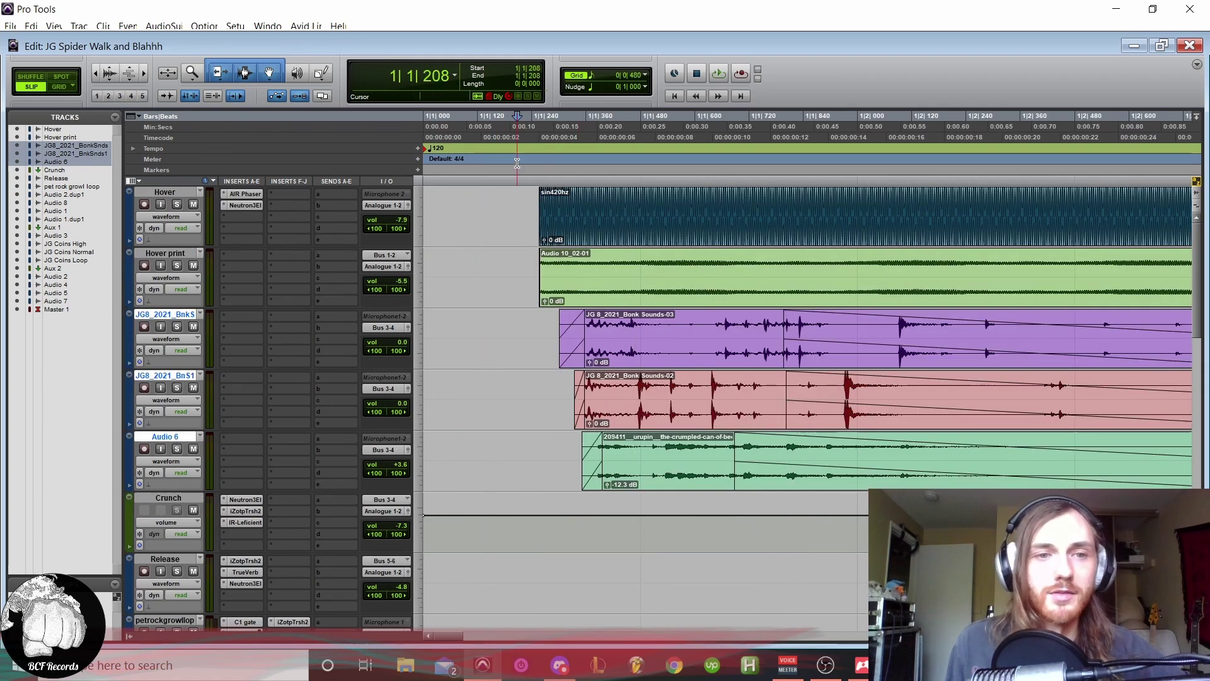
# Step: Look over the Bonk Sounds, Crunch and Release tracks and switch to the OBS window
pyautogui.scroll(-6, 636, 233)
pyautogui.scroll(3, 649, 271)
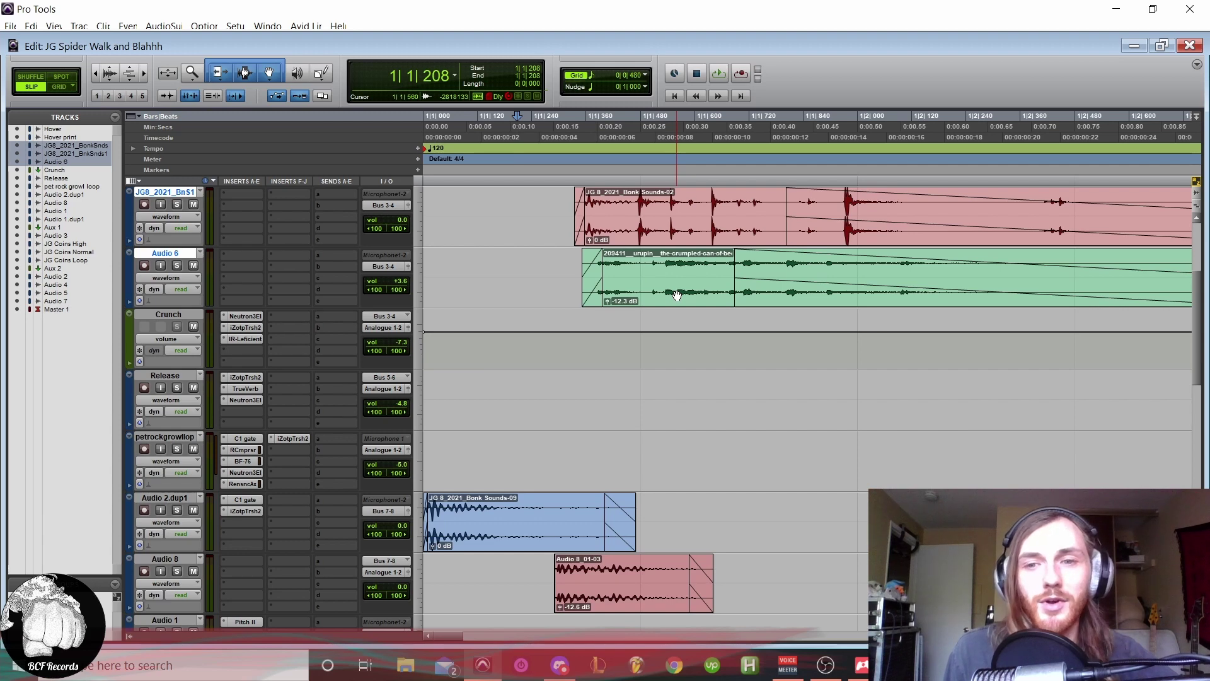
pyautogui.scroll(-1, 679, 294)
pyautogui.scroll(3, 699, 290)
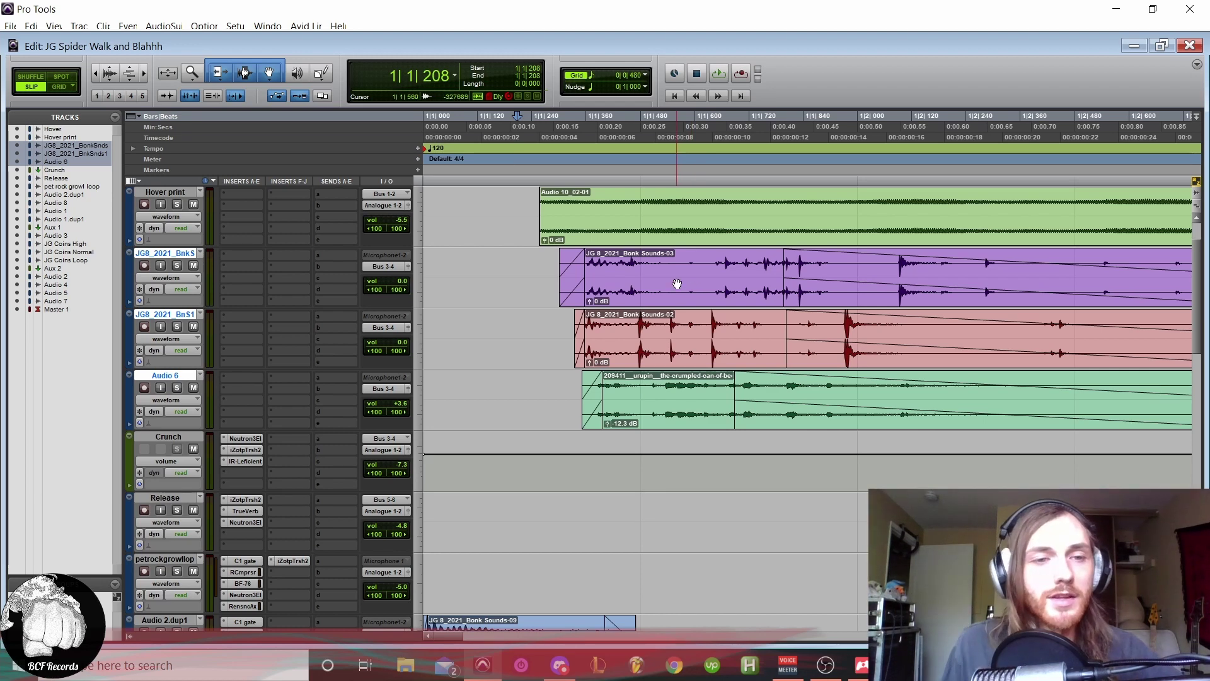
pyautogui.scroll(-1, 528, 245)
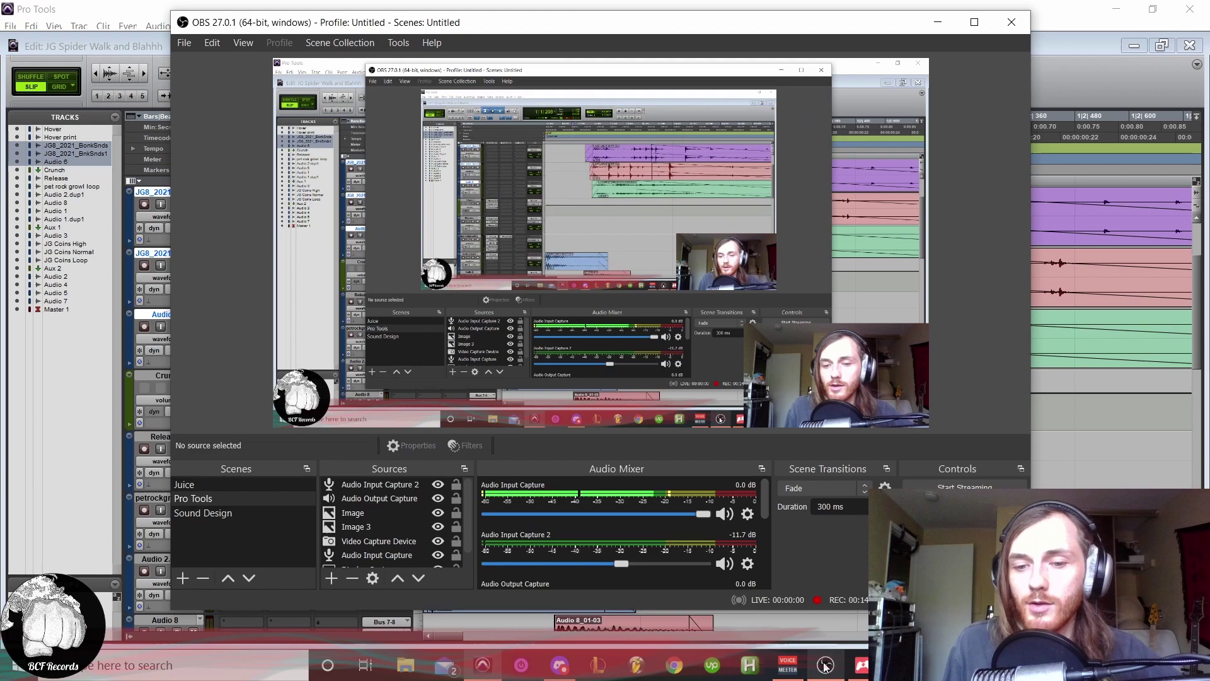
pyautogui.click(826, 665)
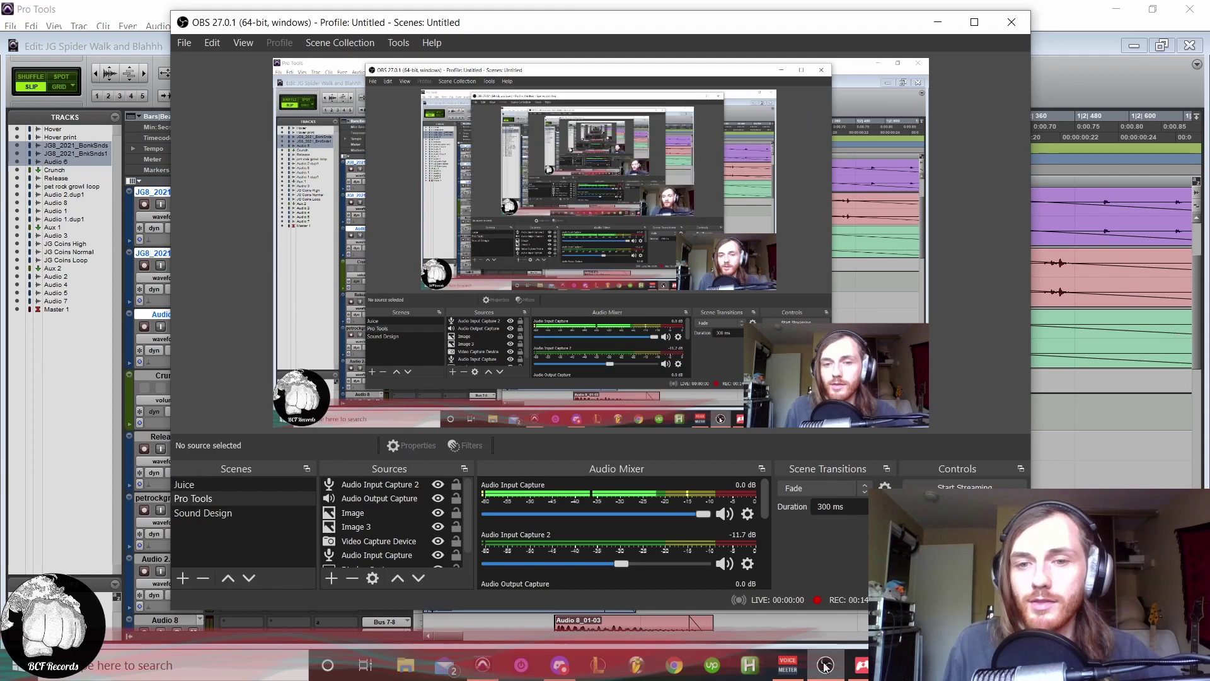